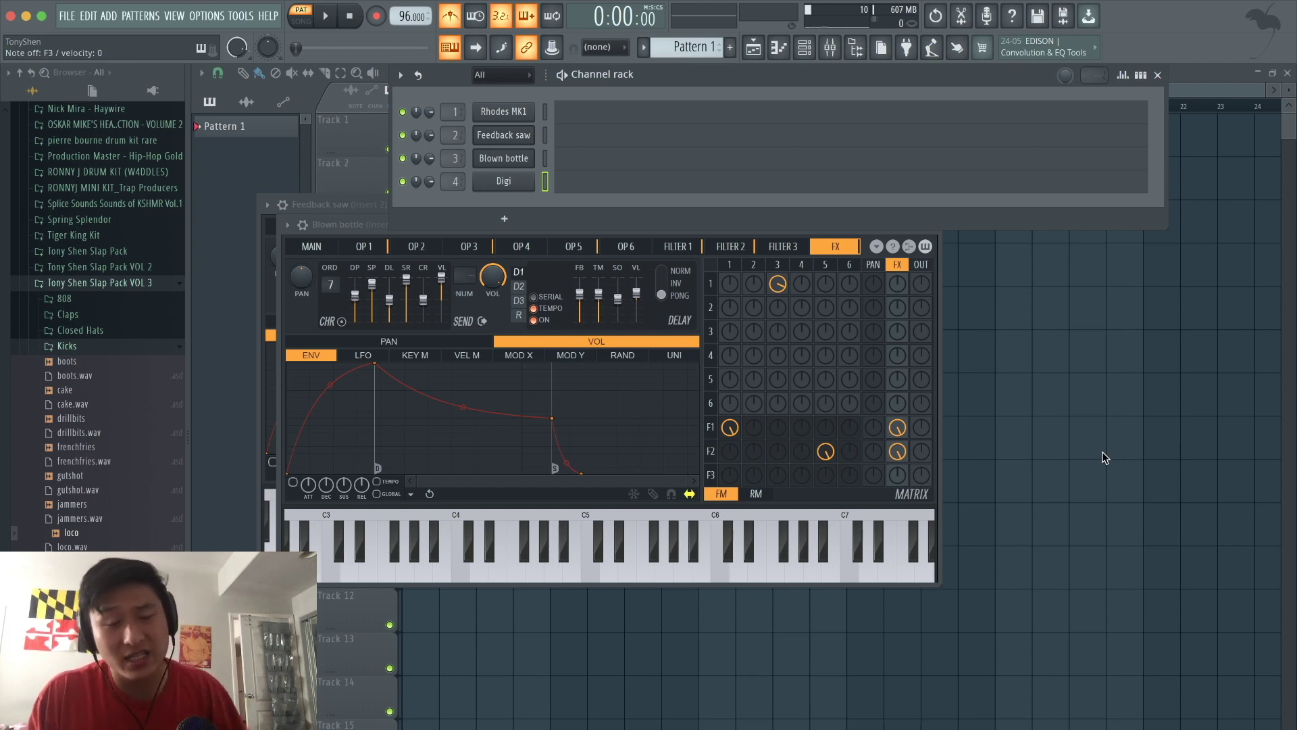
# Move the Channel rack lower over the playlist and select the Rhodes MK1 channel
pyautogui.moveTo(600, 75); pyautogui.dragTo(598, 172)
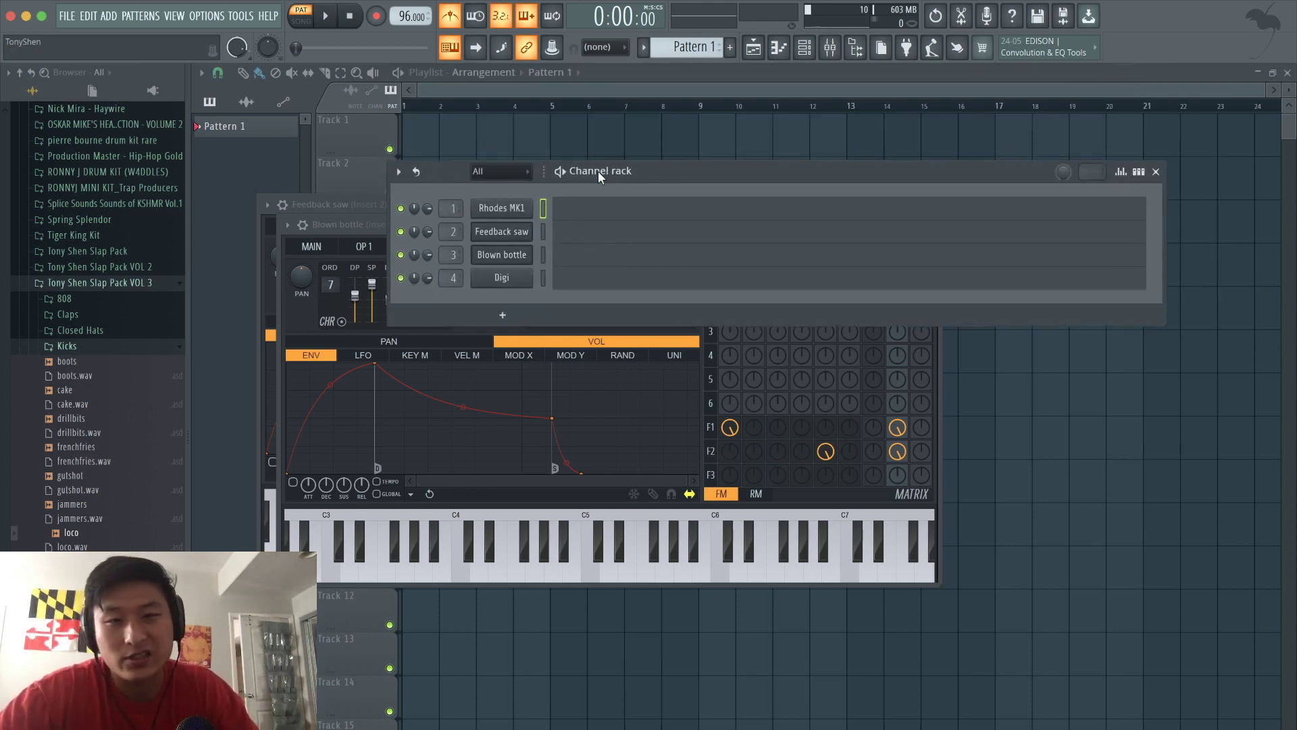
pyautogui.click(542, 231)
pyautogui.moveTo(543, 231); pyautogui.dragTo(541, 283)
pyautogui.click(542, 208)
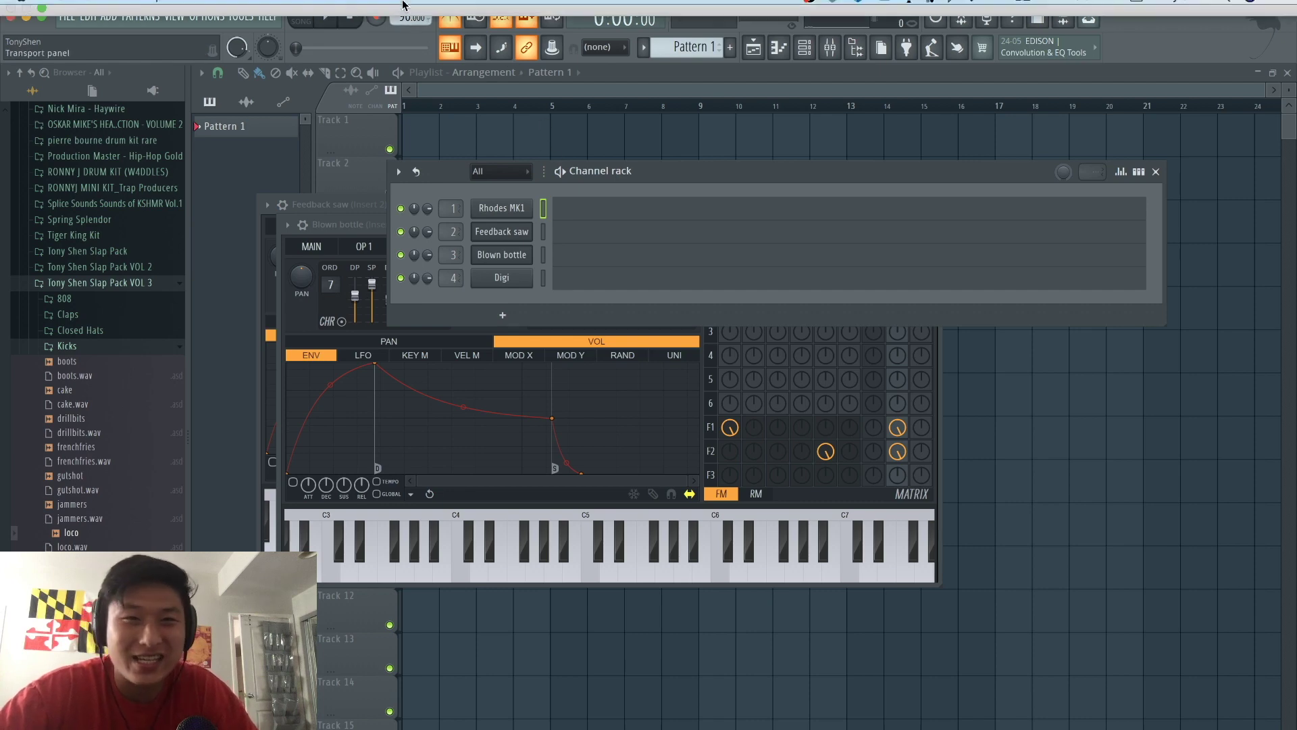
# Open the Rhodes MK1 channel's FLEX instrument and move its window clear of the channel list
pyautogui.press('space')
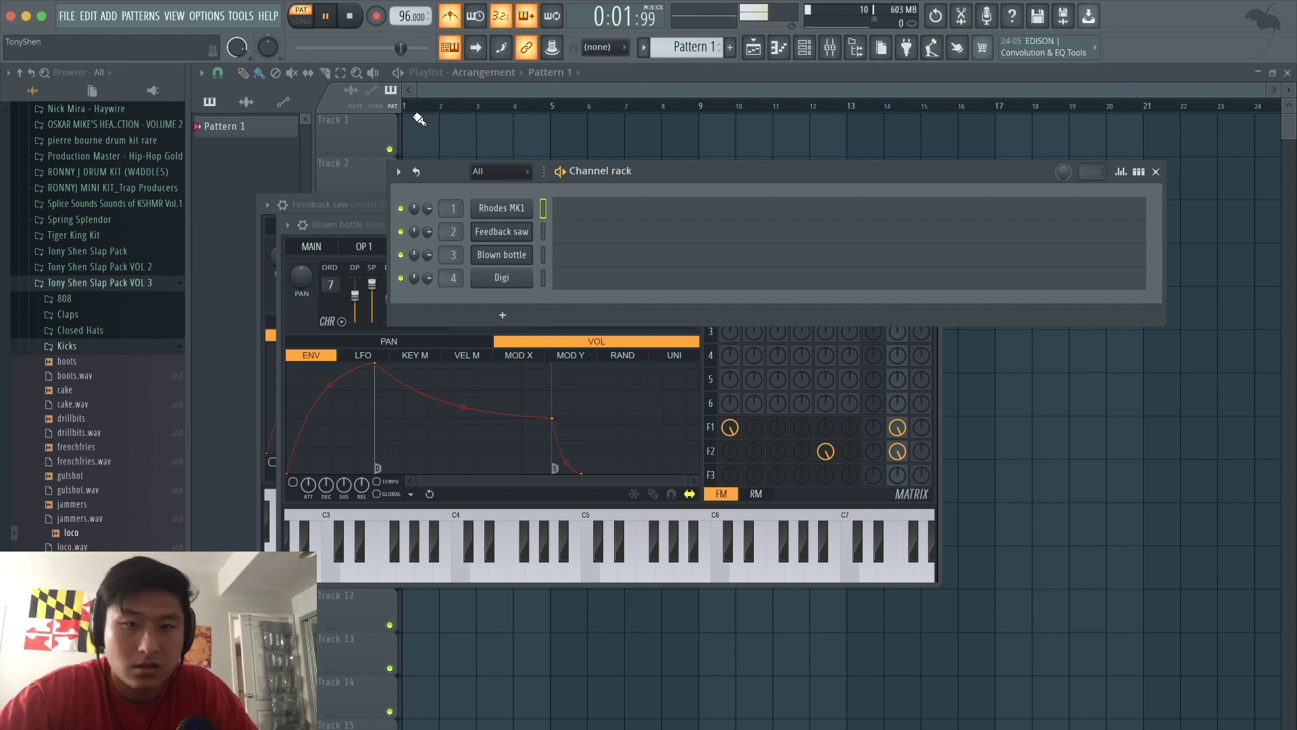
pyautogui.press('space')
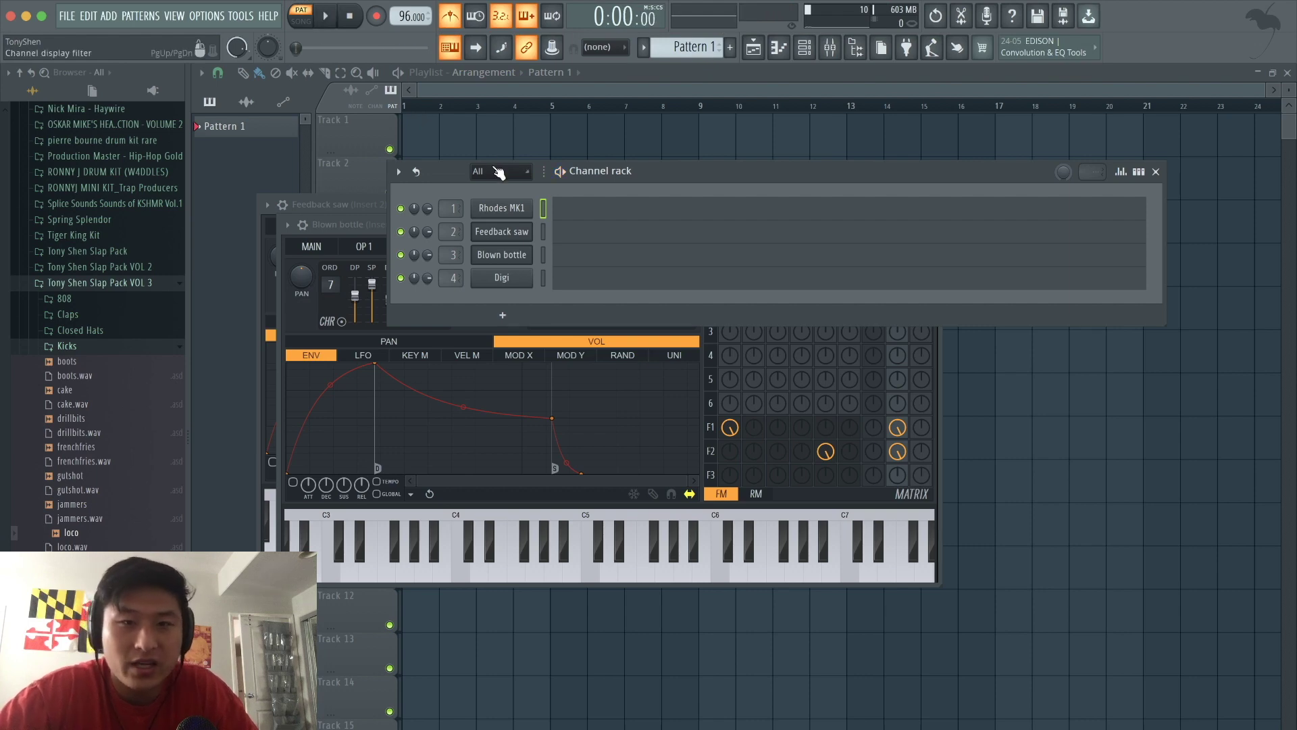
pyautogui.click(504, 208)
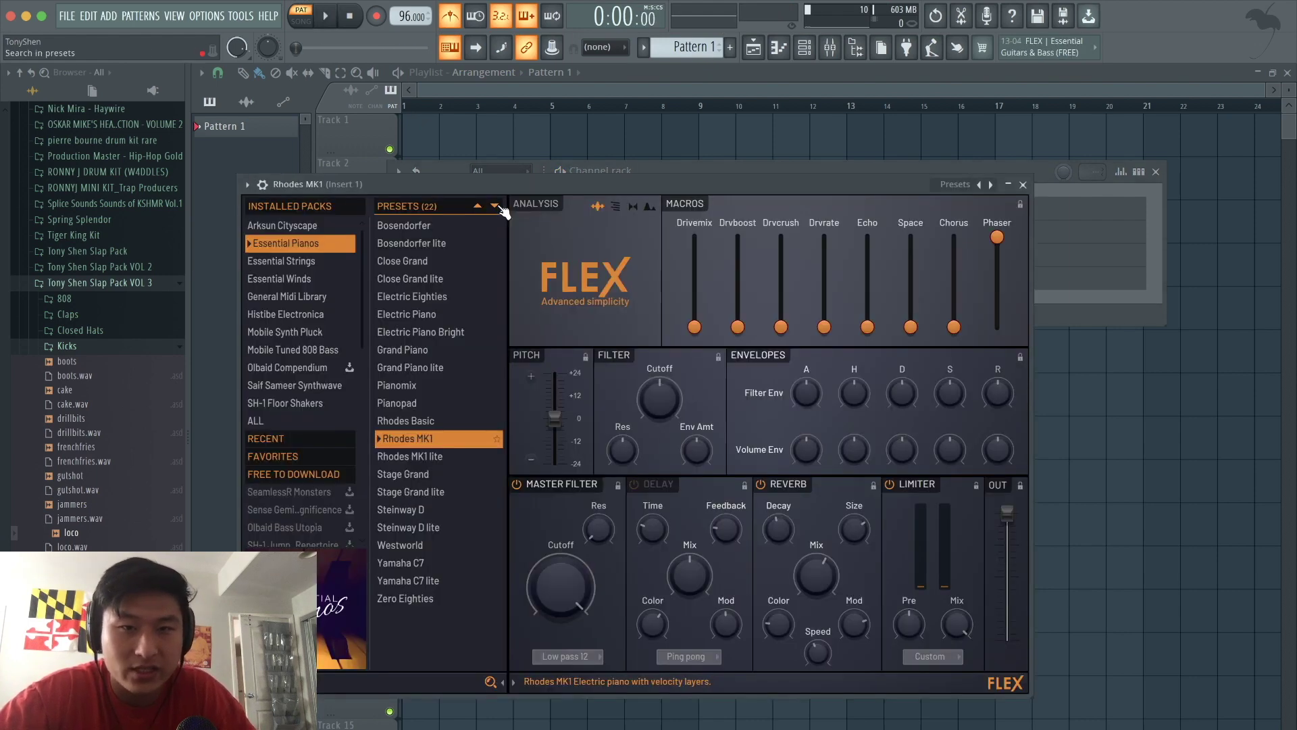
pyautogui.moveTo(520, 181); pyautogui.dragTo(712, 308)
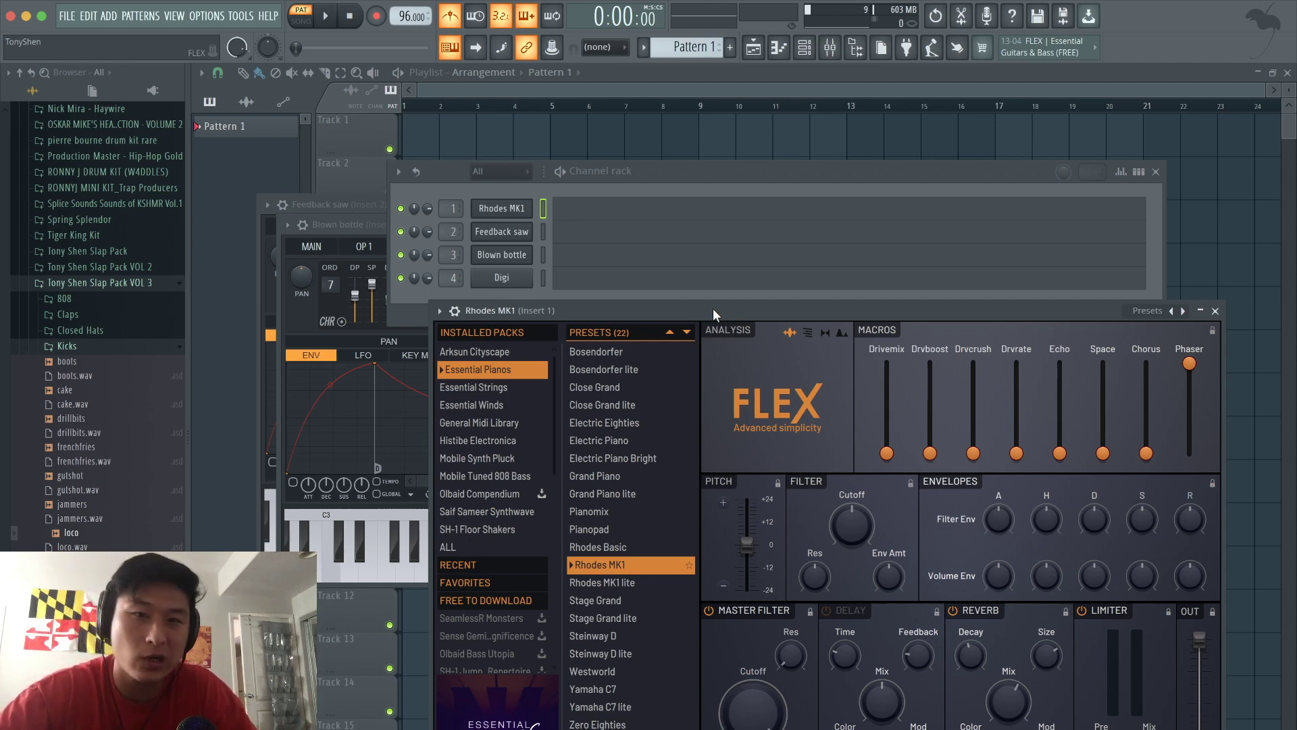
pyautogui.rightClick(496, 208)
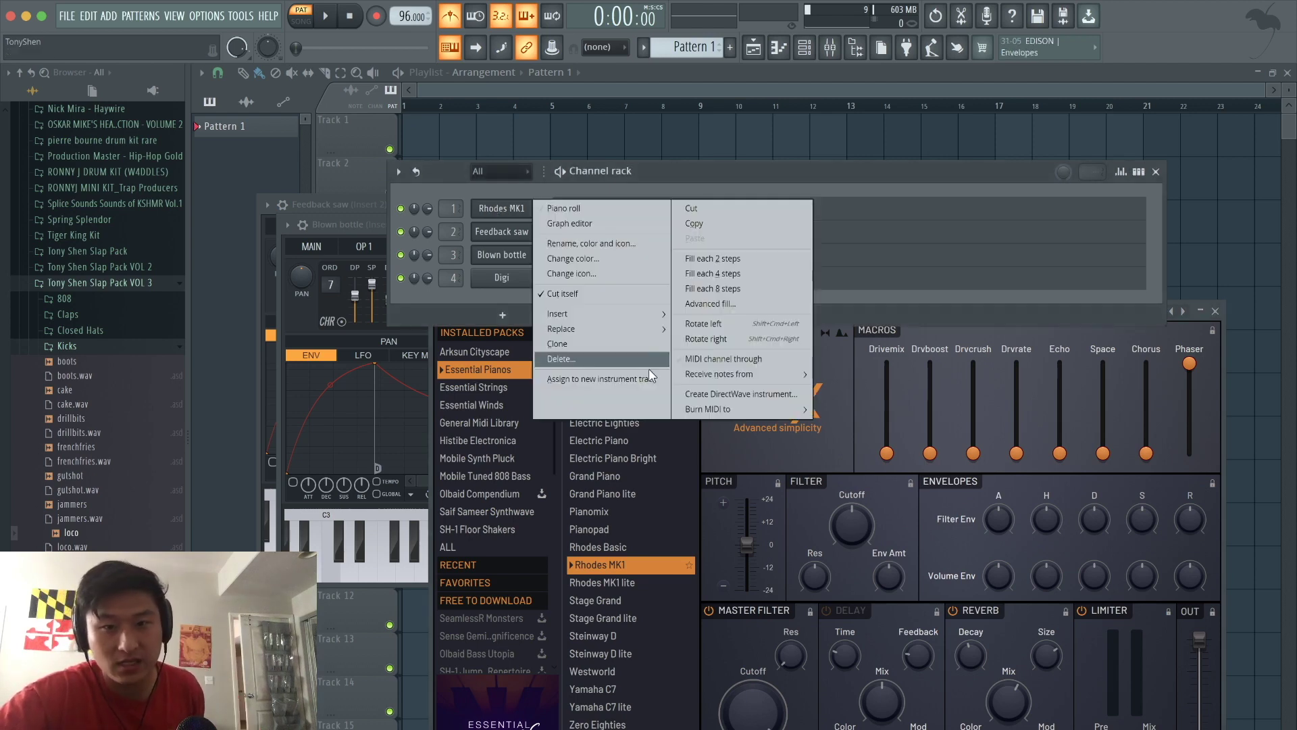
pyautogui.moveTo(654, 329)
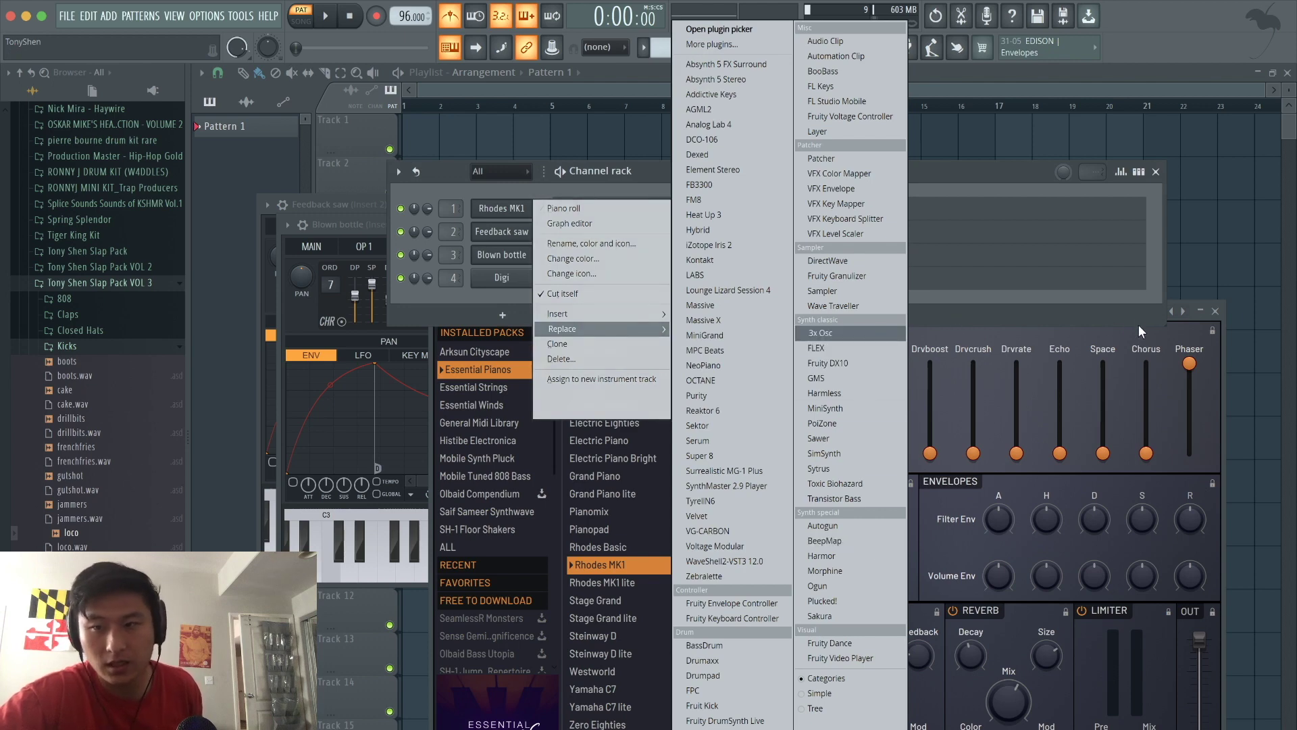
pyautogui.click(1130, 344)
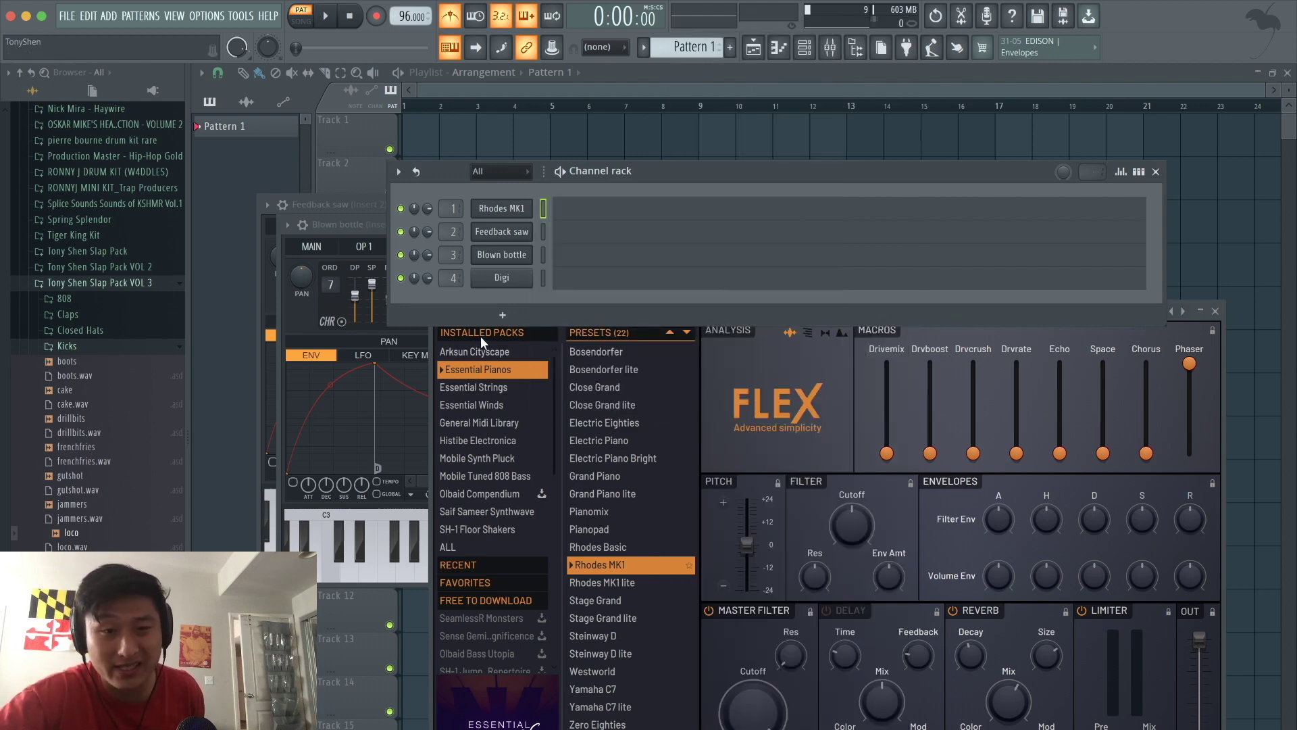
# Open the piano roll of the Rhodes MK1 channel
pyautogui.click(554, 331)
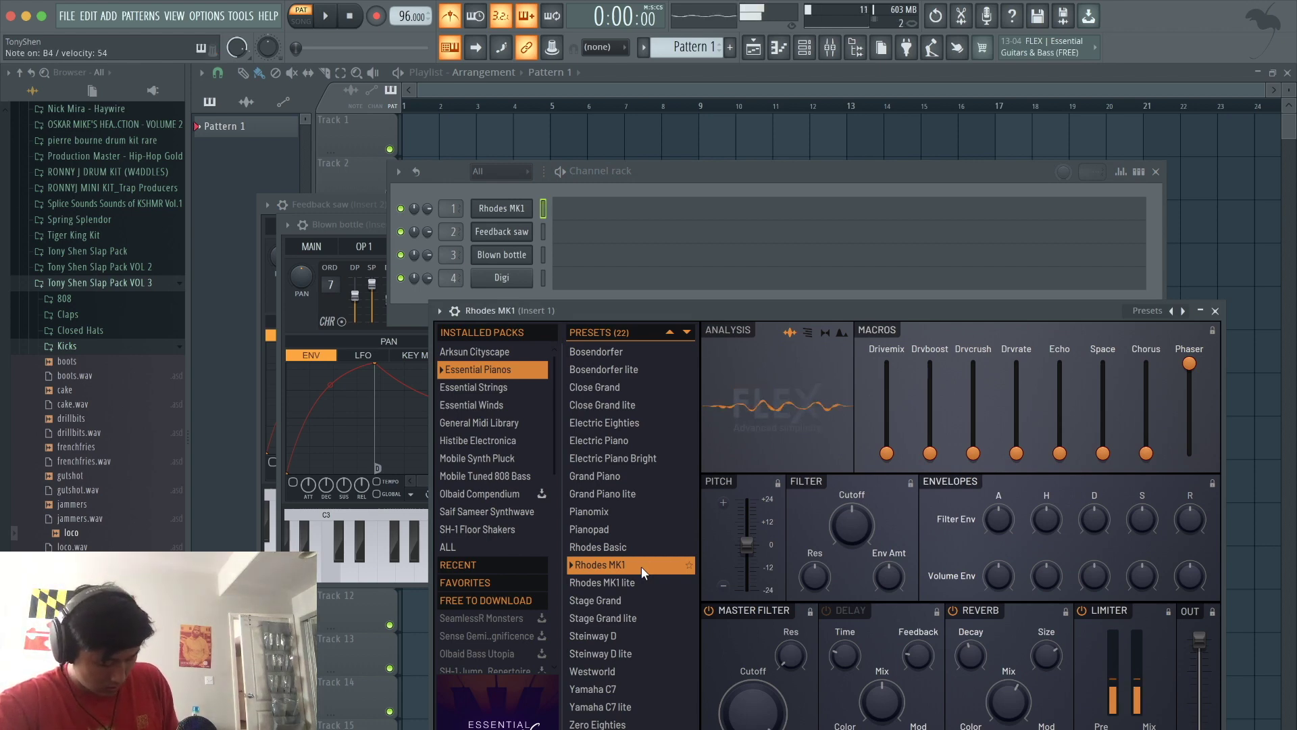
pyautogui.click(677, 215)
pyautogui.scroll(2, 676, 211)
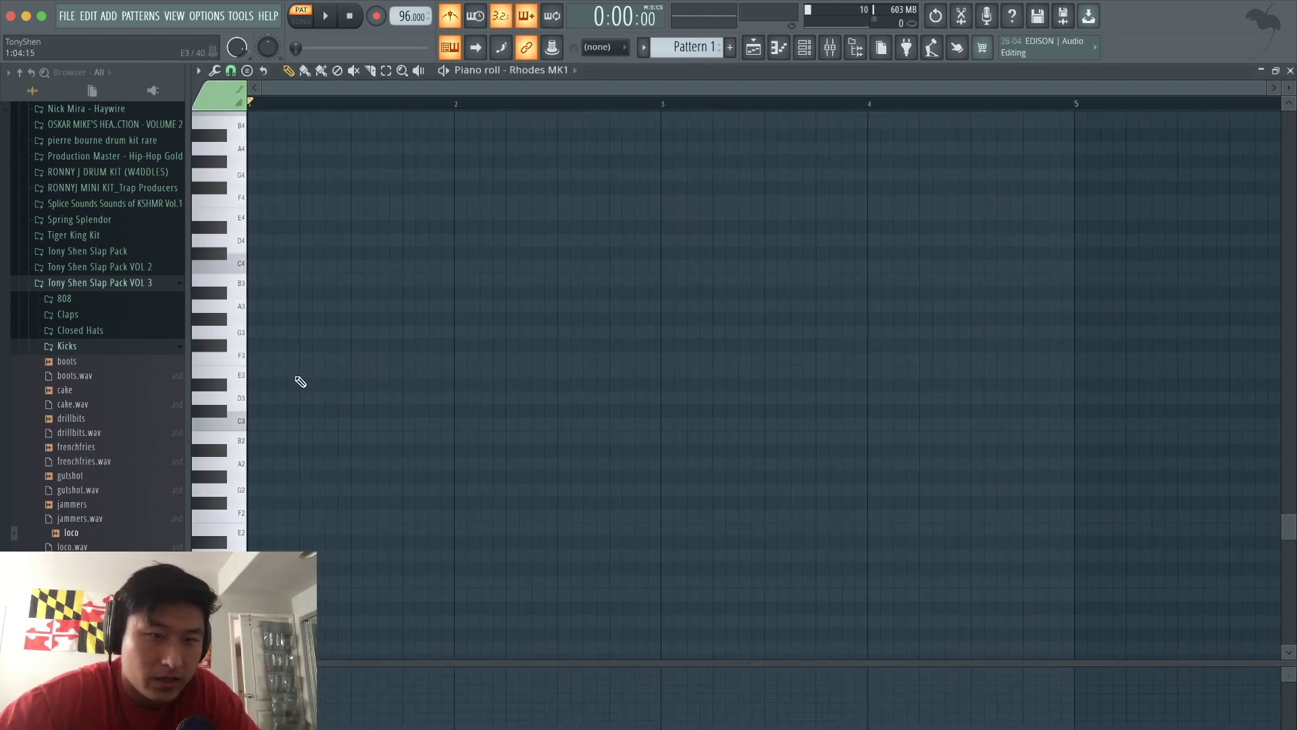
pyautogui.scroll(1, 298, 379)
pyautogui.moveTo(262, 405); pyautogui.dragTo(255, 259)
pyautogui.rightClick(254, 251)
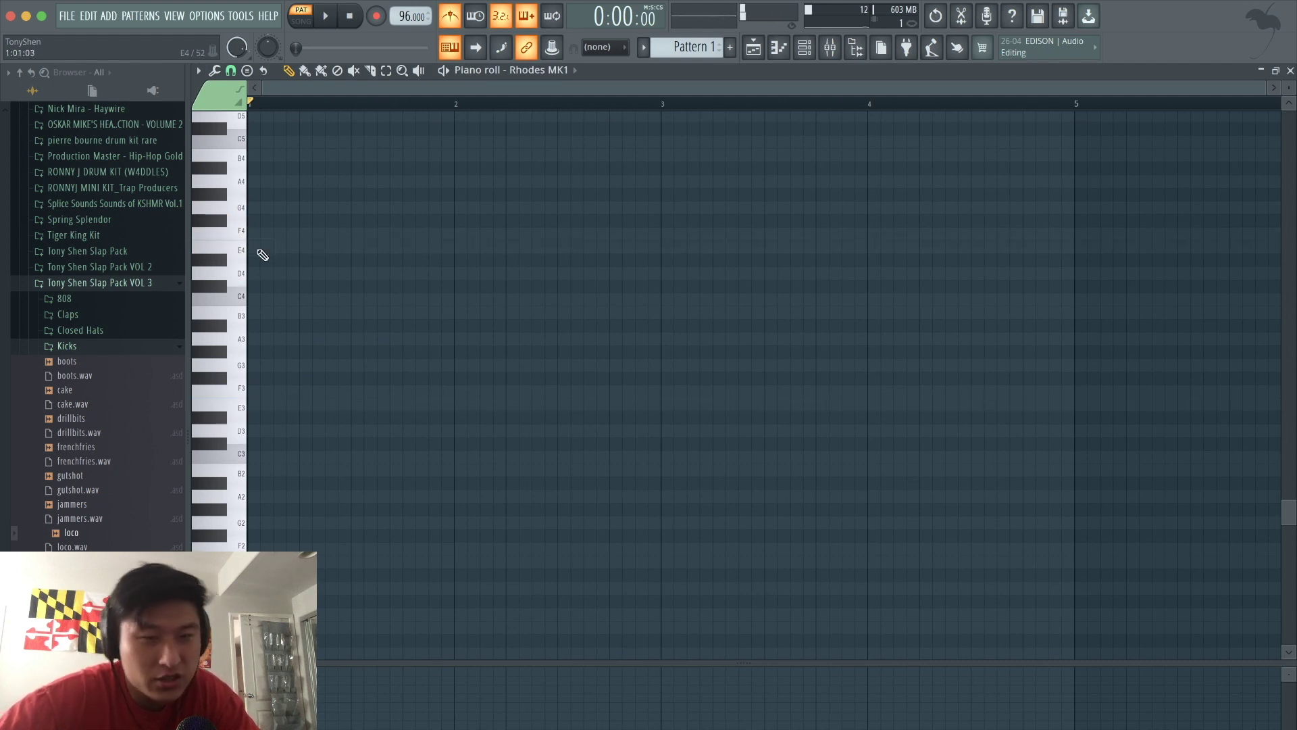
# Build a half-bar chord of E4, G4, B4 and E5 at the start of bar 1 and play it
pyautogui.scroll(3, 437, 232)
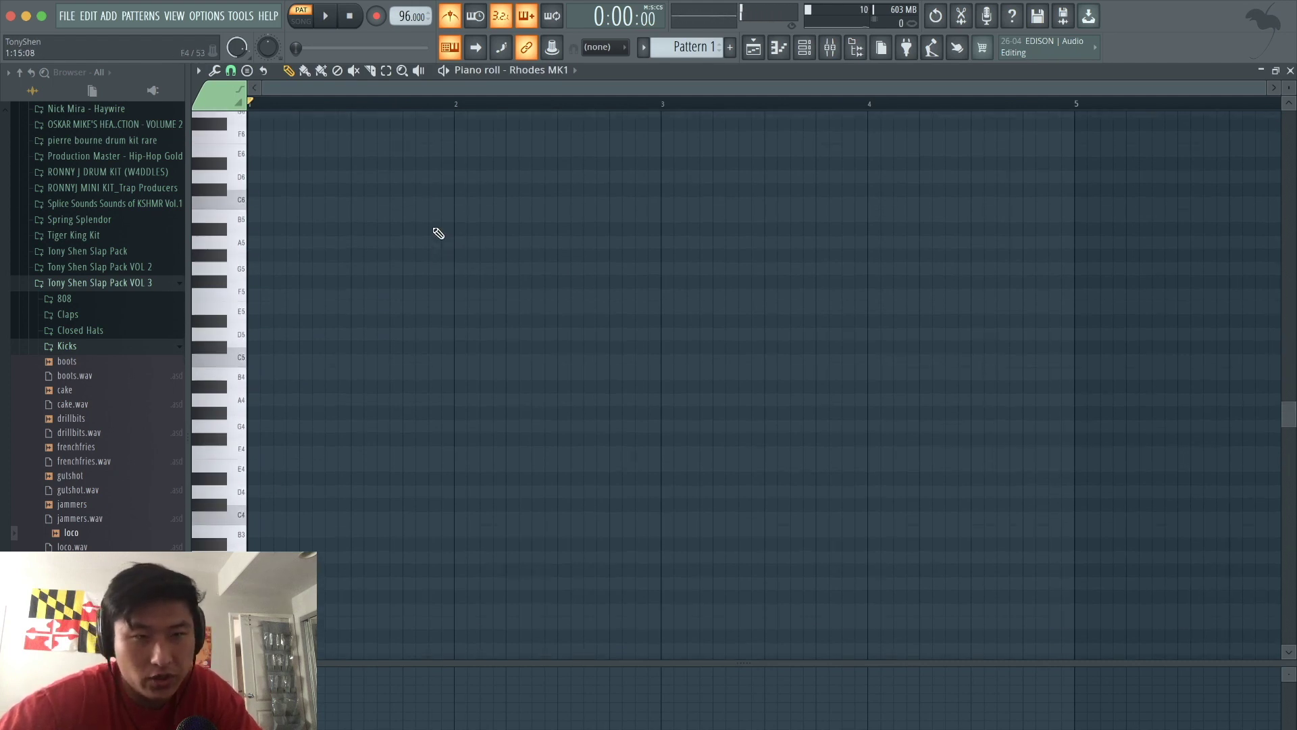
pyautogui.click(261, 321)
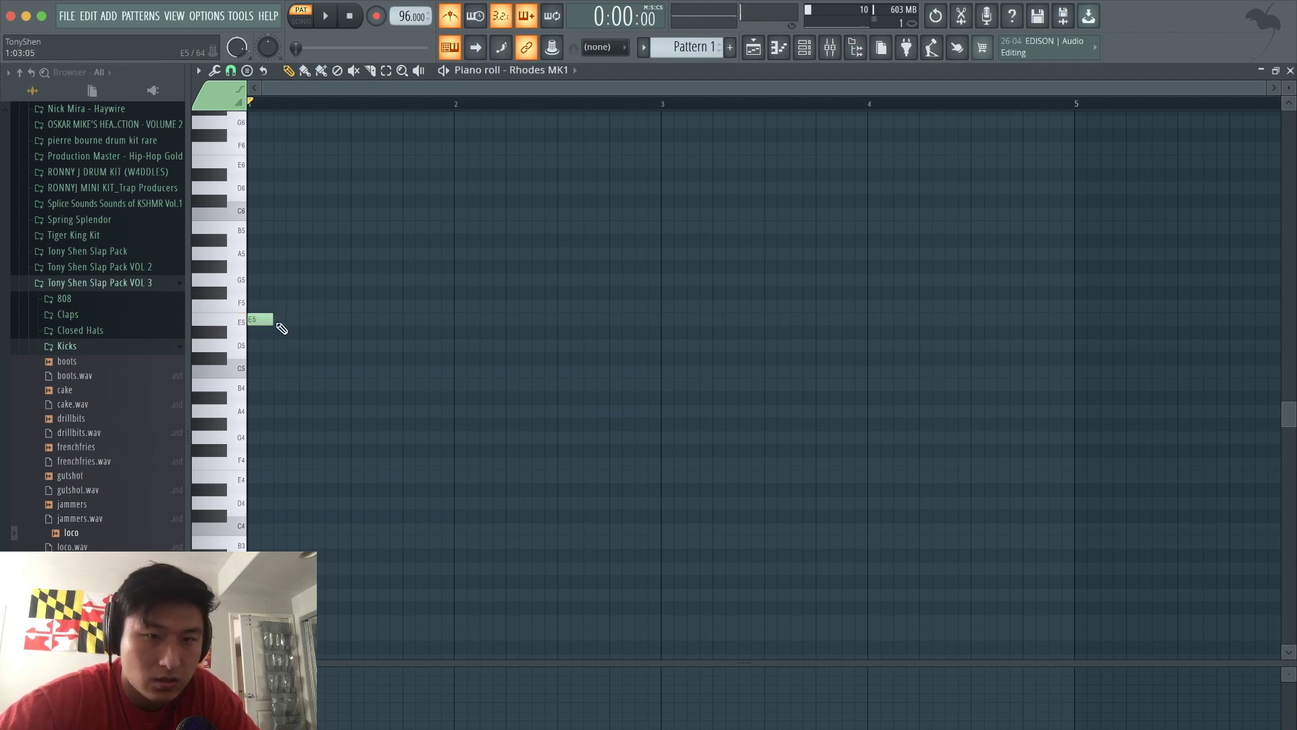
pyautogui.moveTo(259, 320); pyautogui.dragTo(351, 476)
pyautogui.click(279, 437)
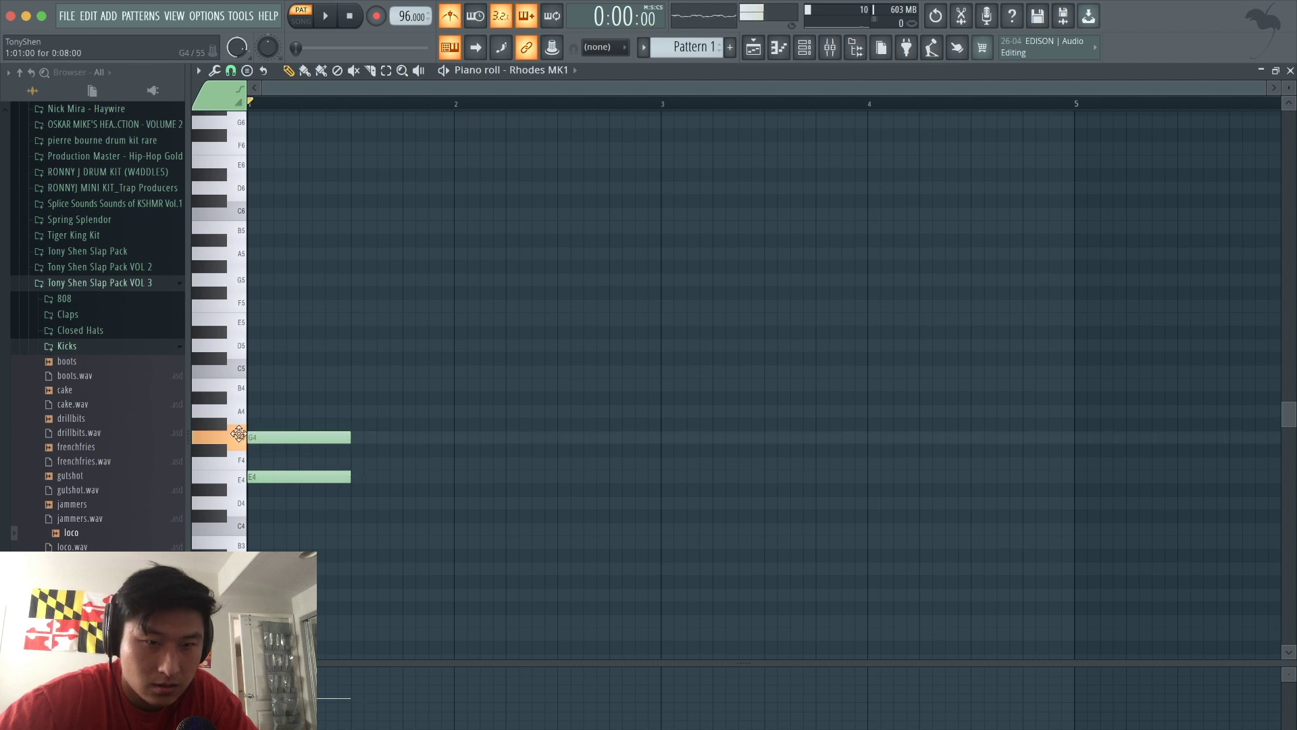
pyautogui.moveTo(263, 400); pyautogui.dragTo(255, 382)
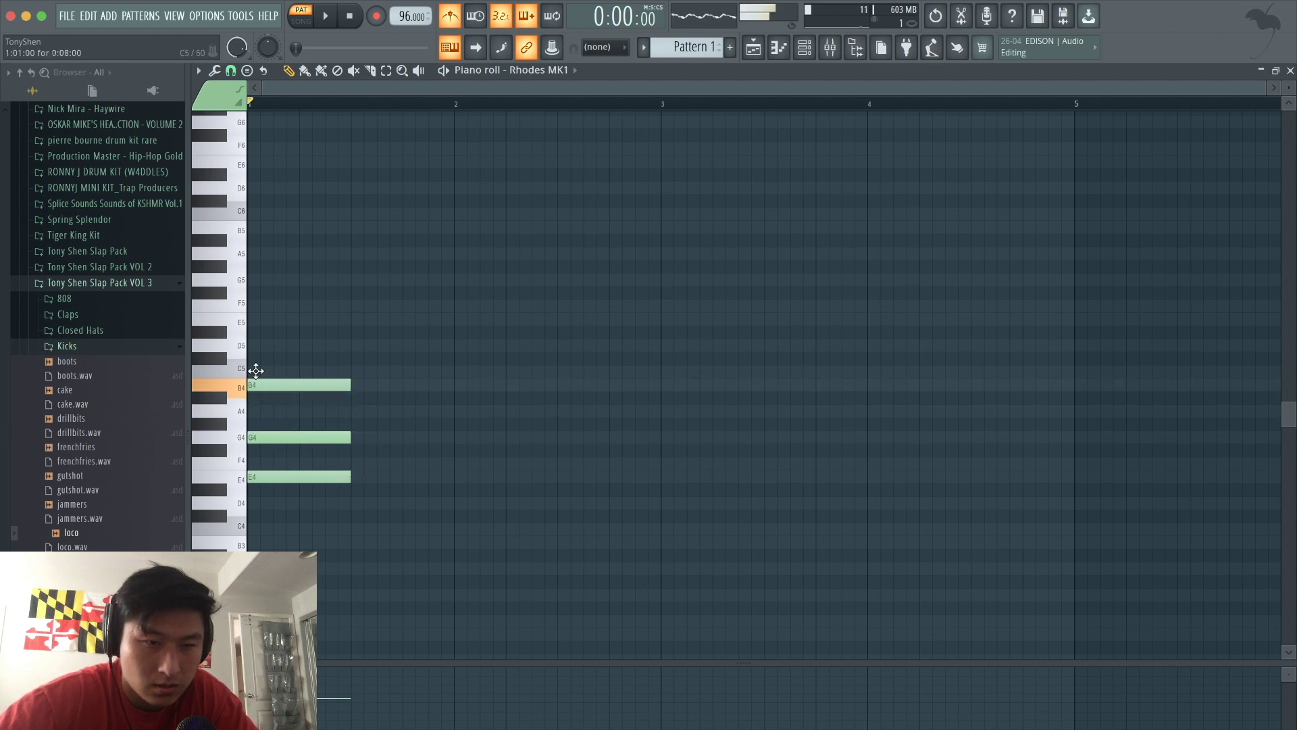
pyautogui.click(267, 320)
pyautogui.press('space')
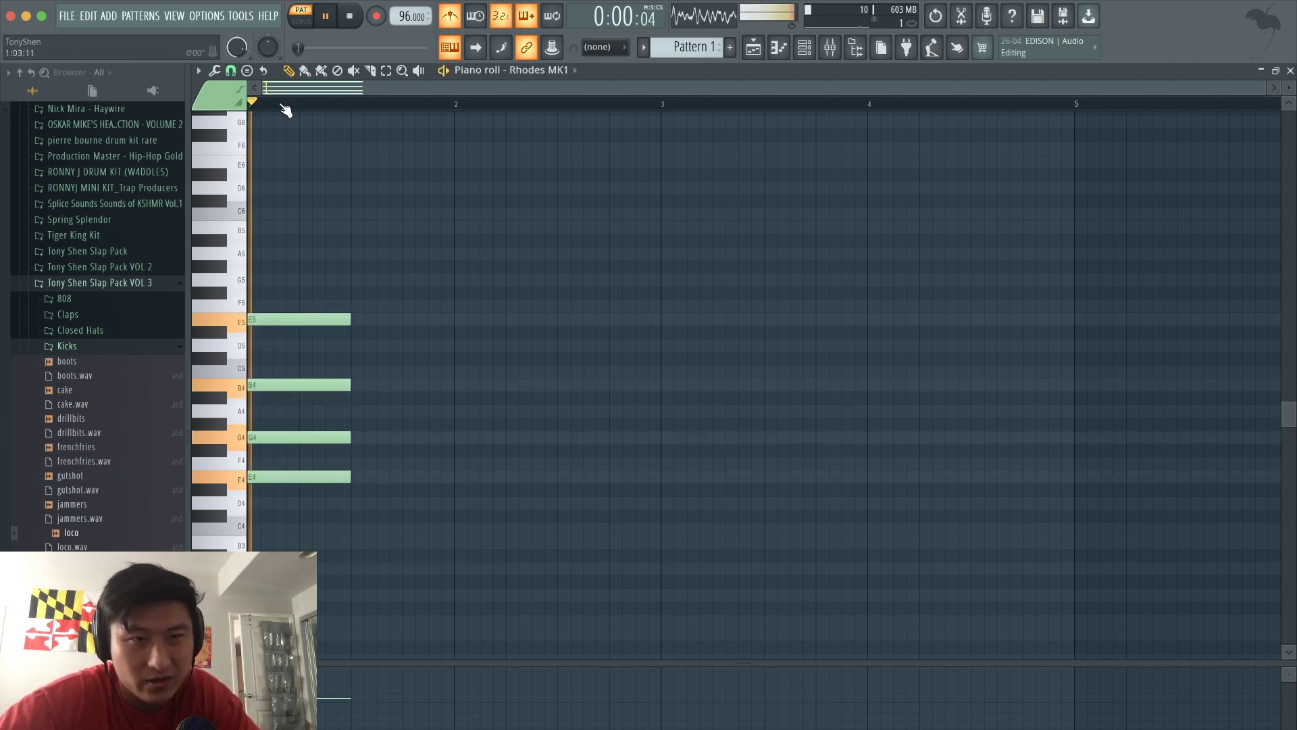
pyautogui.press('space')
# Lengthen all notes of the first chord to fill the whole of bar 1
pyautogui.hotkey('ctrl', 'a')
pyautogui.press('space')
pyautogui.moveTo(350, 319); pyautogui.dragTo(464, 317)
pyautogui.click(473, 314)
pyautogui.press('space')
# Add a one-bar chord of C4, E4 and G4 in bar 2 and play the pattern
pyautogui.click(454, 527)
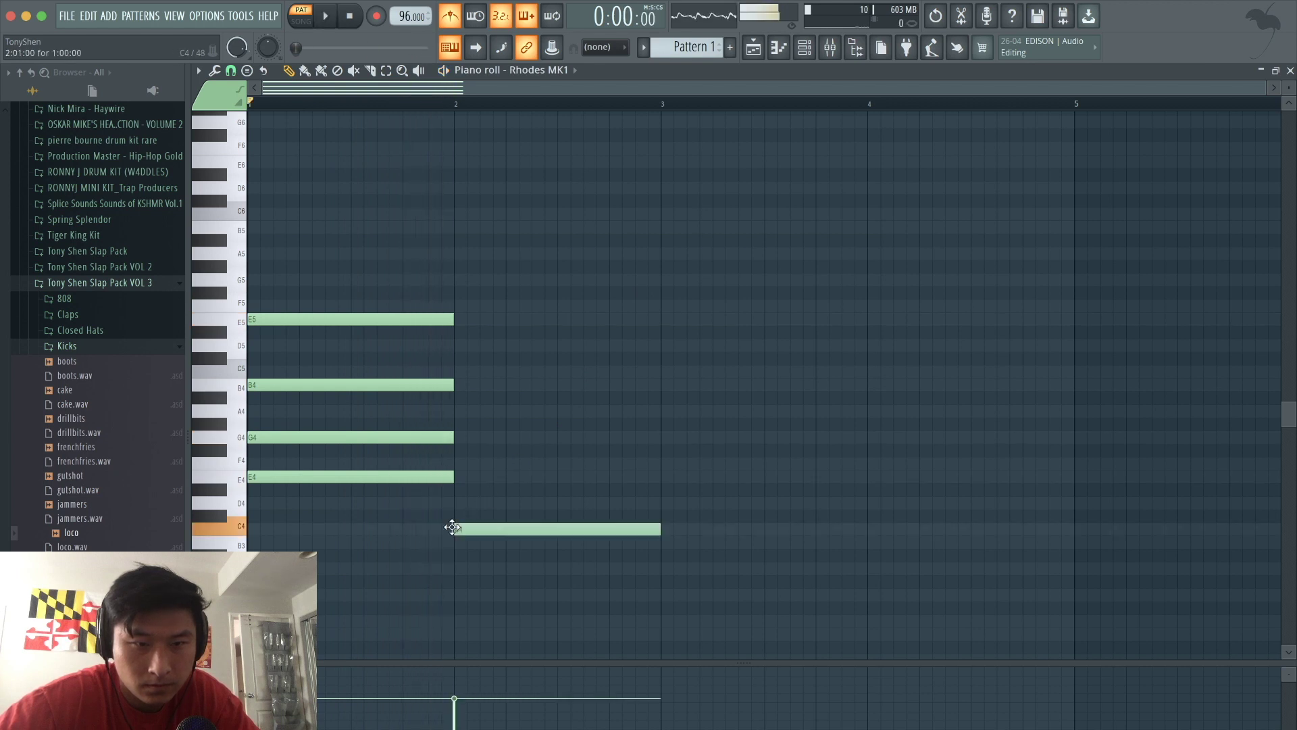
pyautogui.click(469, 477)
pyautogui.moveTo(460, 492); pyautogui.dragTo(448, 488)
pyautogui.click(454, 437)
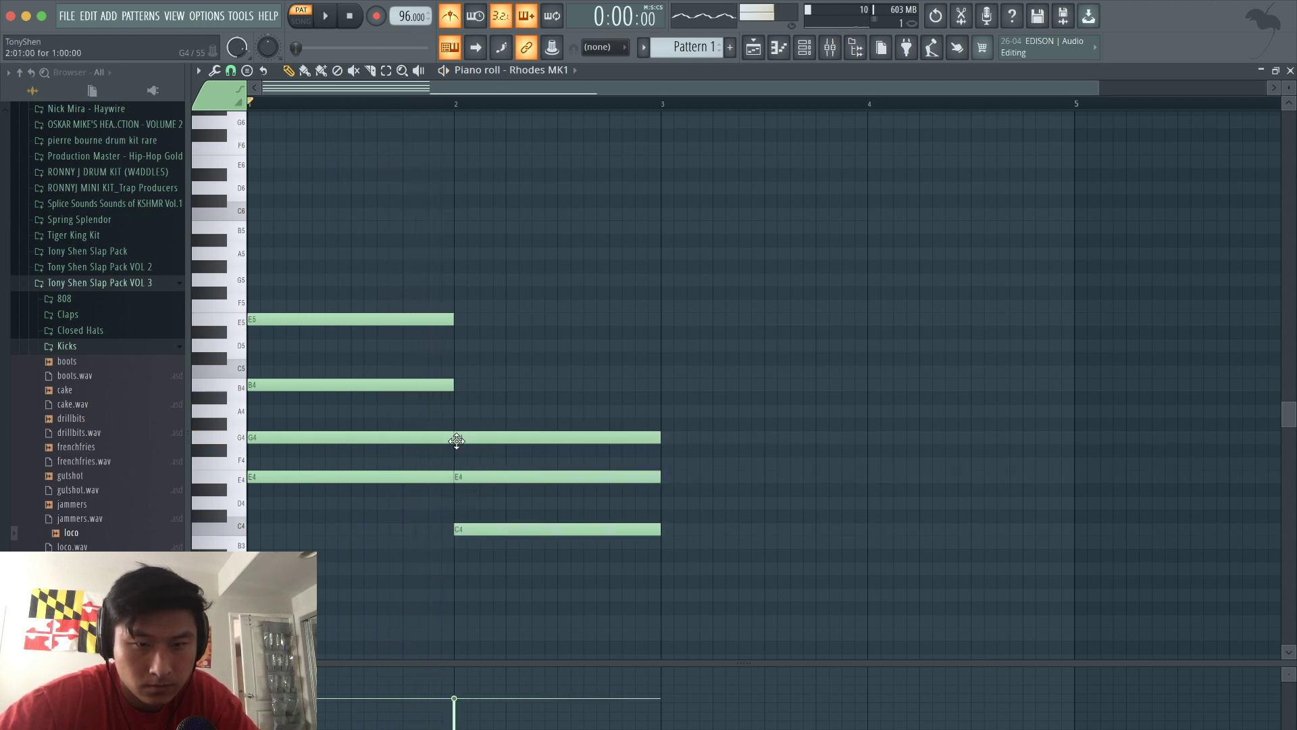
pyautogui.press('space')
# Add a one-bar chord of A3, C4 and E4 in bar 3 and play the progression
pyautogui.scroll(-2, 561, 359)
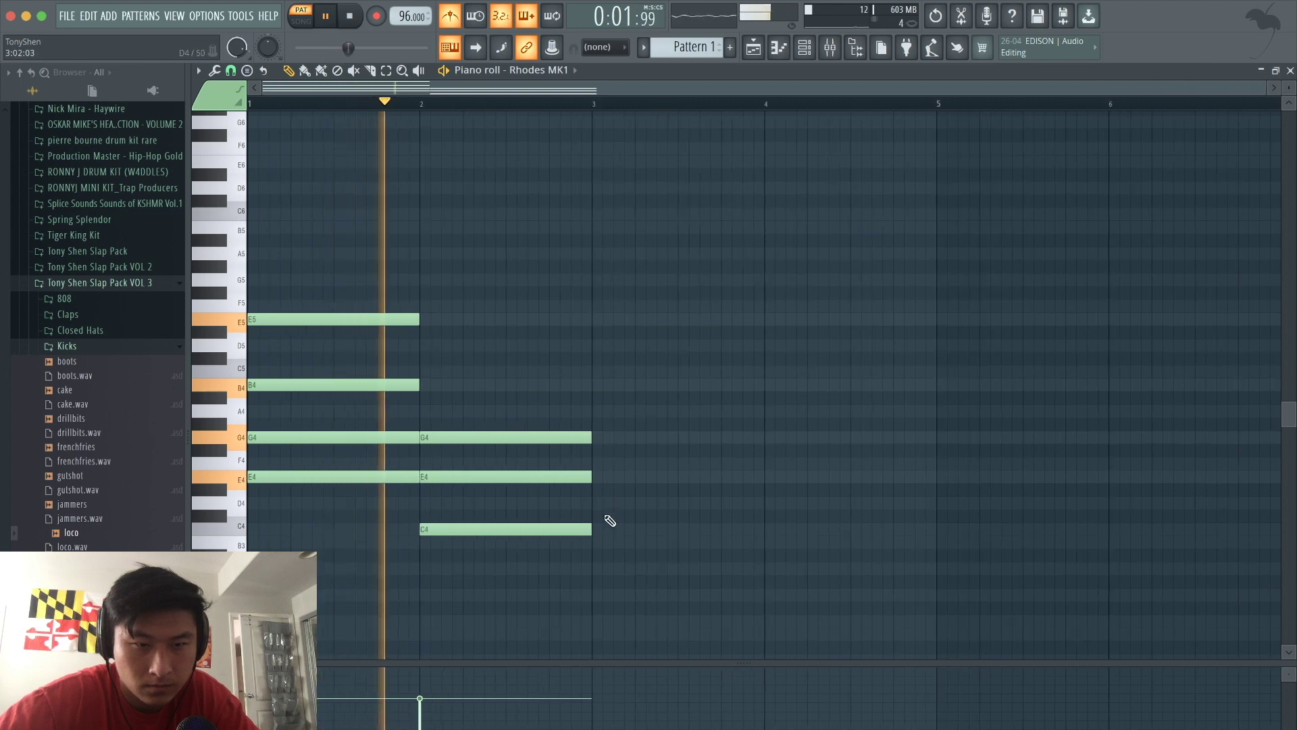
pyautogui.click(595, 551)
pyautogui.press('space')
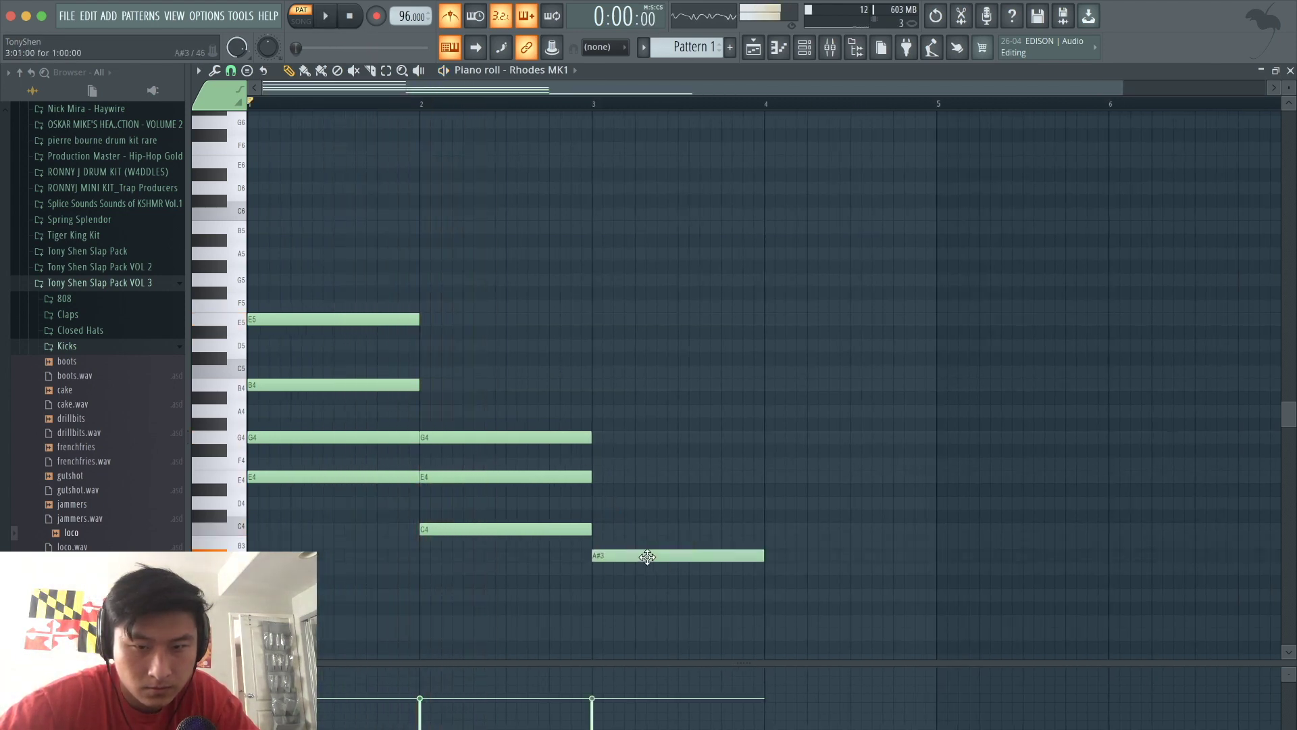
pyautogui.moveTo(642, 553); pyautogui.dragTo(647, 571)
pyautogui.click(599, 530)
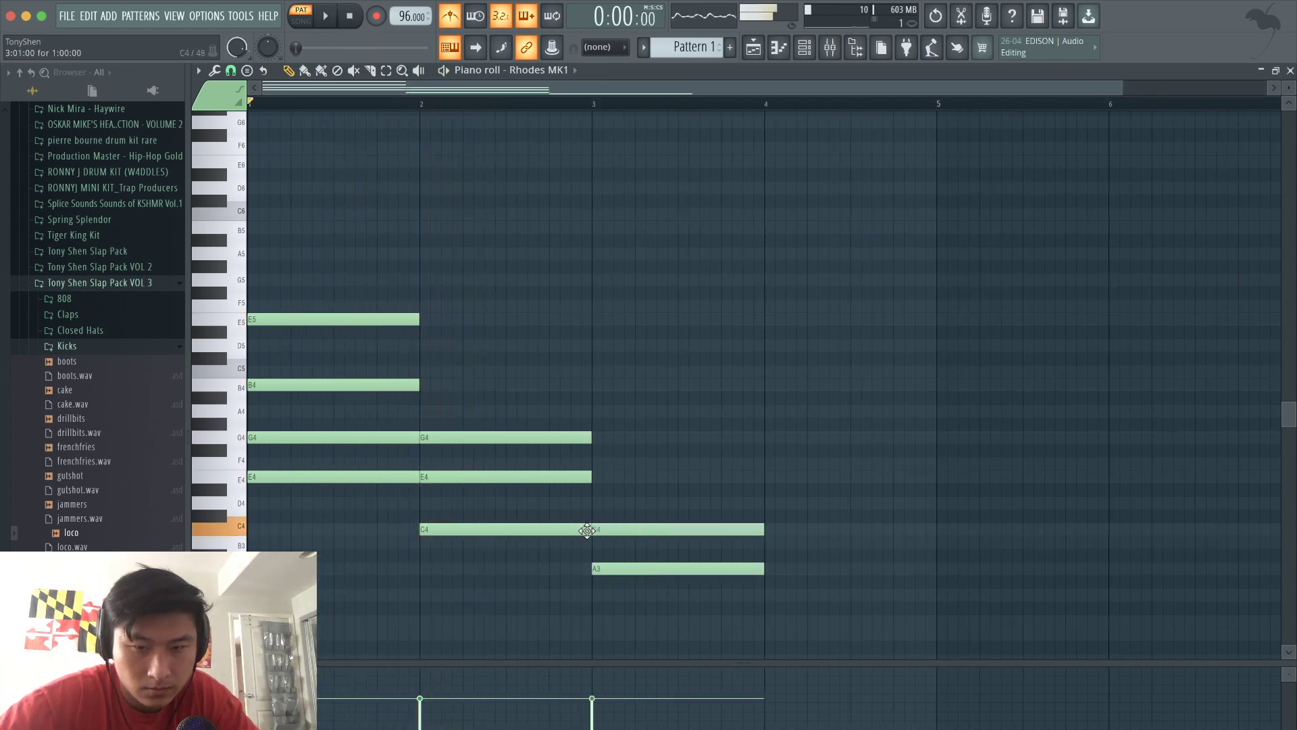
pyautogui.click(596, 476)
pyautogui.press('space')
pyautogui.scroll(-1, 699, 368)
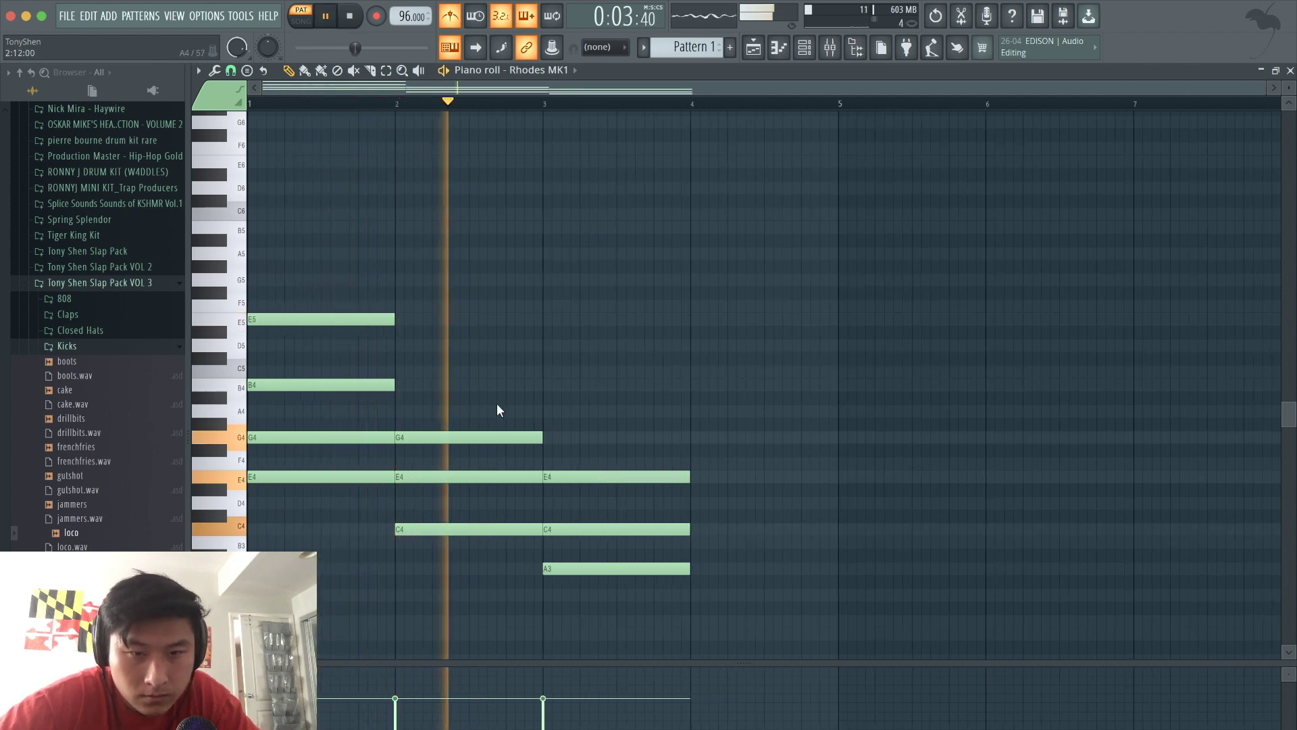
pyautogui.press('space')
# Shorten the second and third chords to half a bar each and fit both into bar 2
pyautogui.moveTo(524, 553); pyautogui.dragTo(469, 441)
pyautogui.moveTo(612, 589); pyautogui.dragTo(503, 473)
pyautogui.press('space')
pyautogui.moveTo(617, 477); pyautogui.dragTo(533, 477)
pyautogui.click(533, 365)
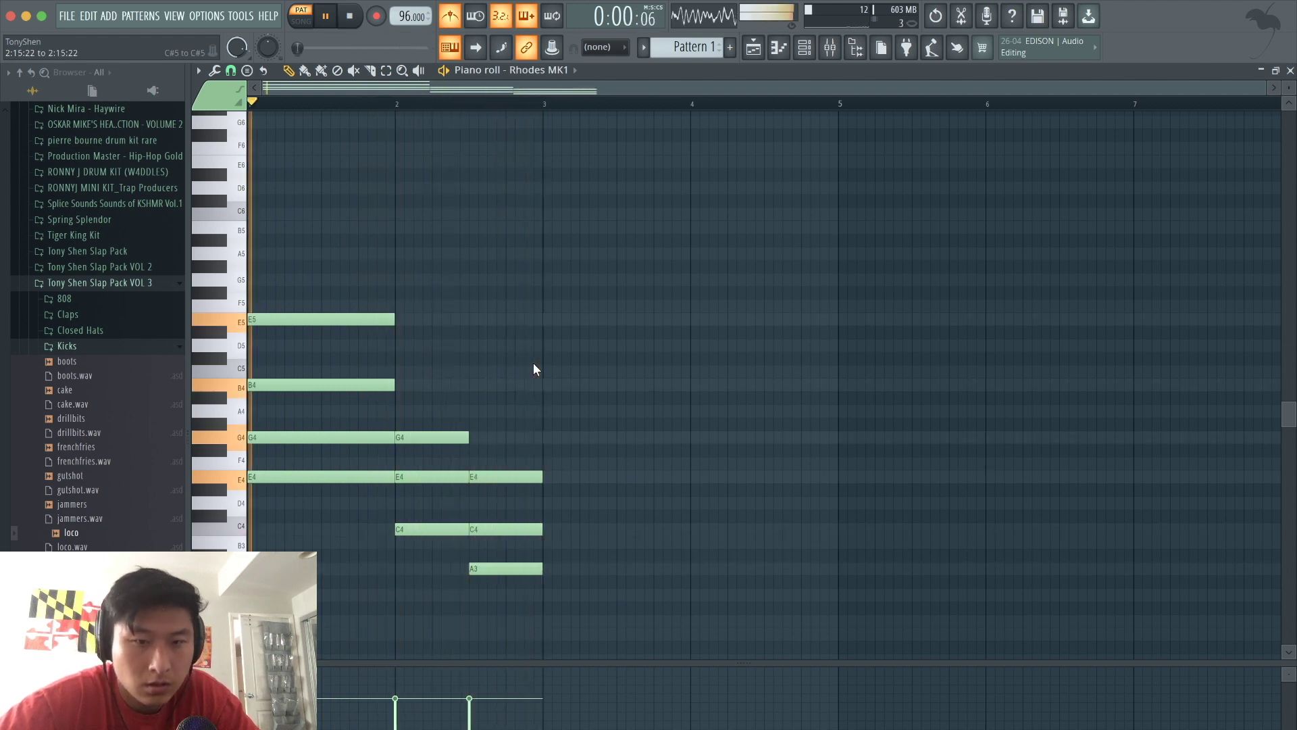
pyautogui.press('space')
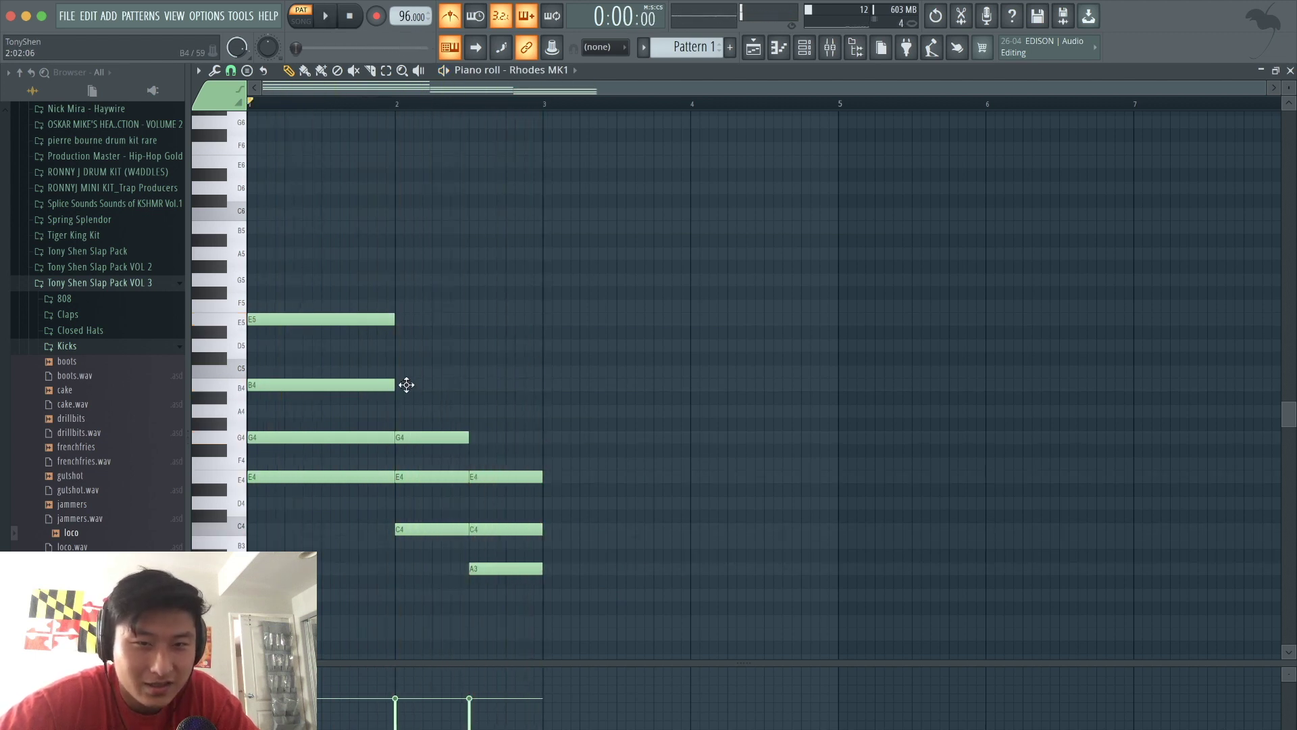
# Top the second chord with a C5 note and the third with an A4 note, each half a bar long
pyautogui.click(397, 384)
pyautogui.moveTo(492, 385)
pyautogui.mouseDown()
pyautogui.moveTo(493, 368)
pyautogui.moveTo(479, 371)
pyautogui.mouseUp()
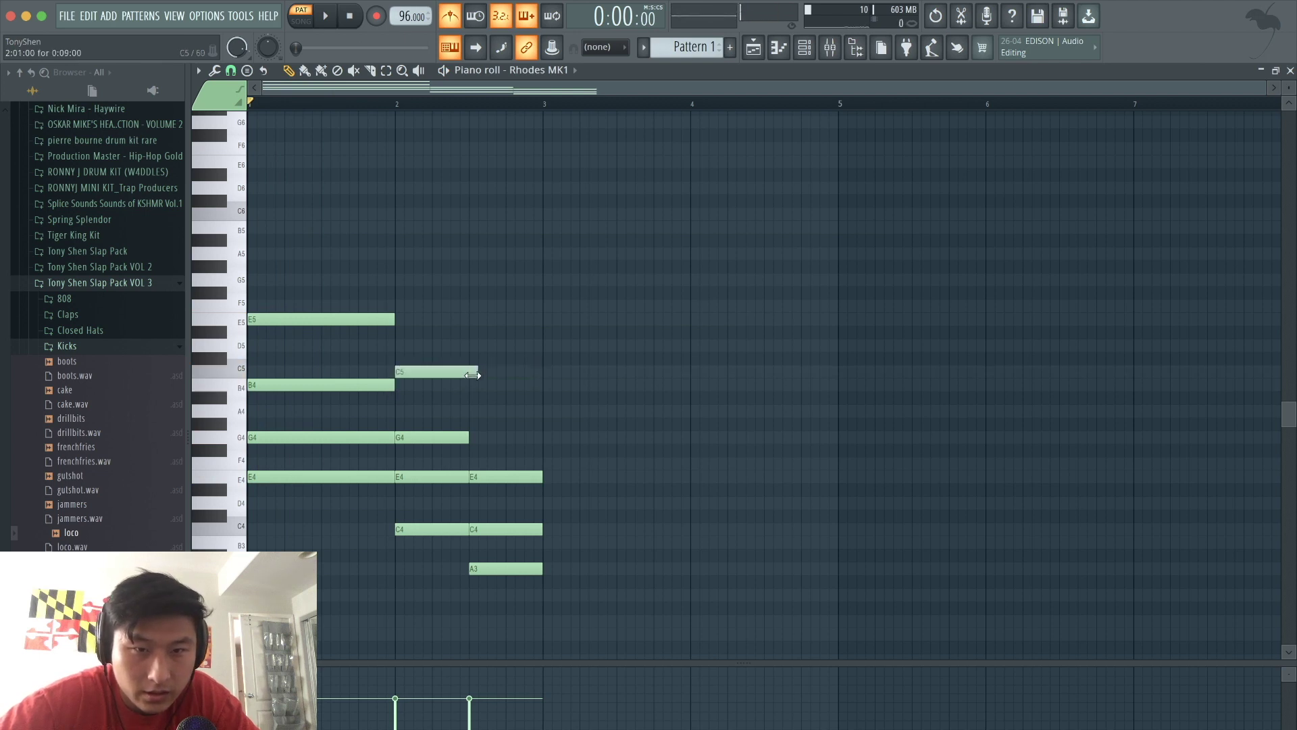
pyautogui.click(473, 386)
pyautogui.moveTo(473, 386); pyautogui.dragTo(542, 410)
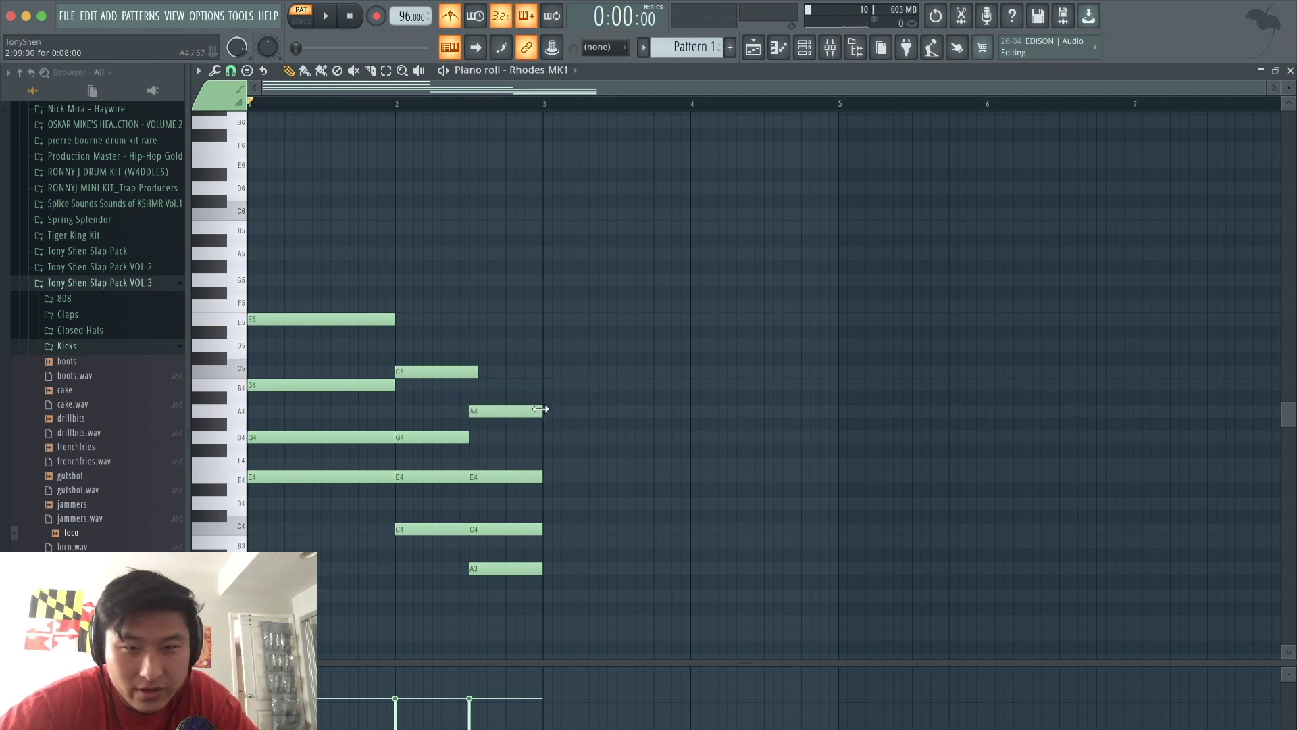
pyautogui.press('space')
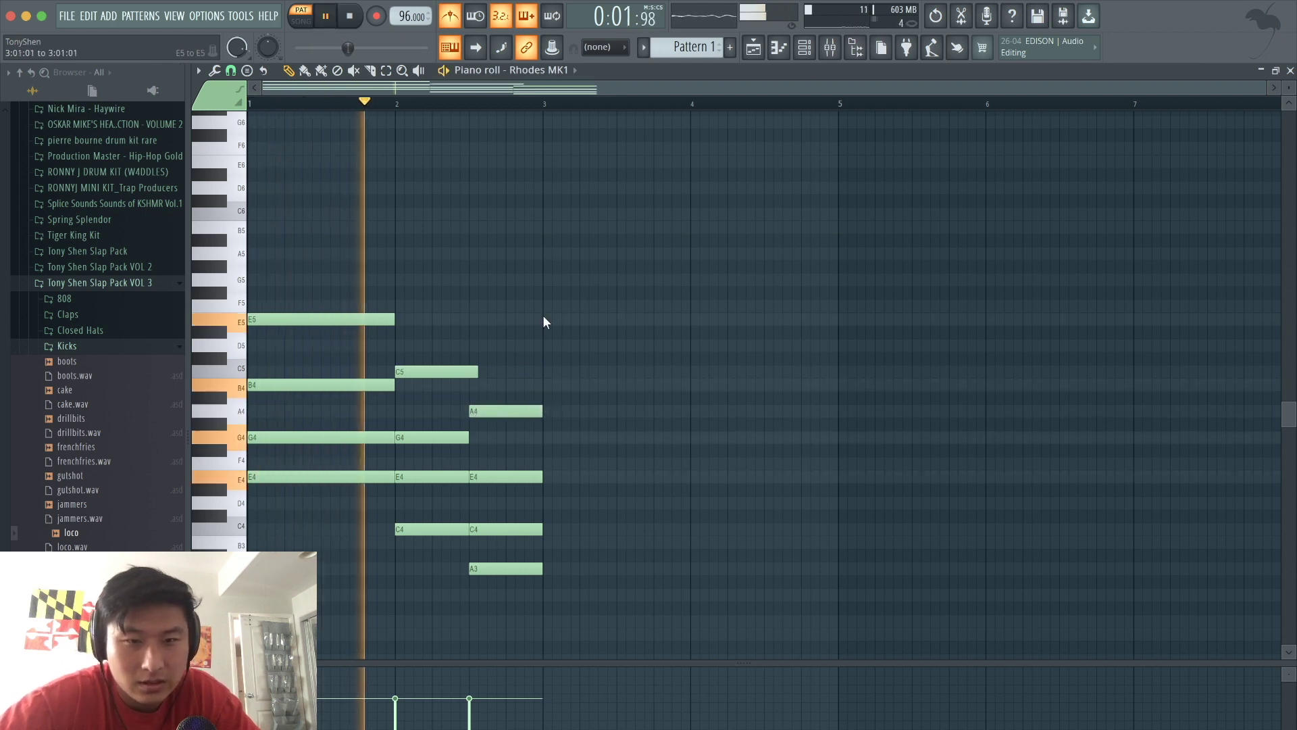
pyautogui.moveTo(478, 371); pyautogui.dragTo(469, 371)
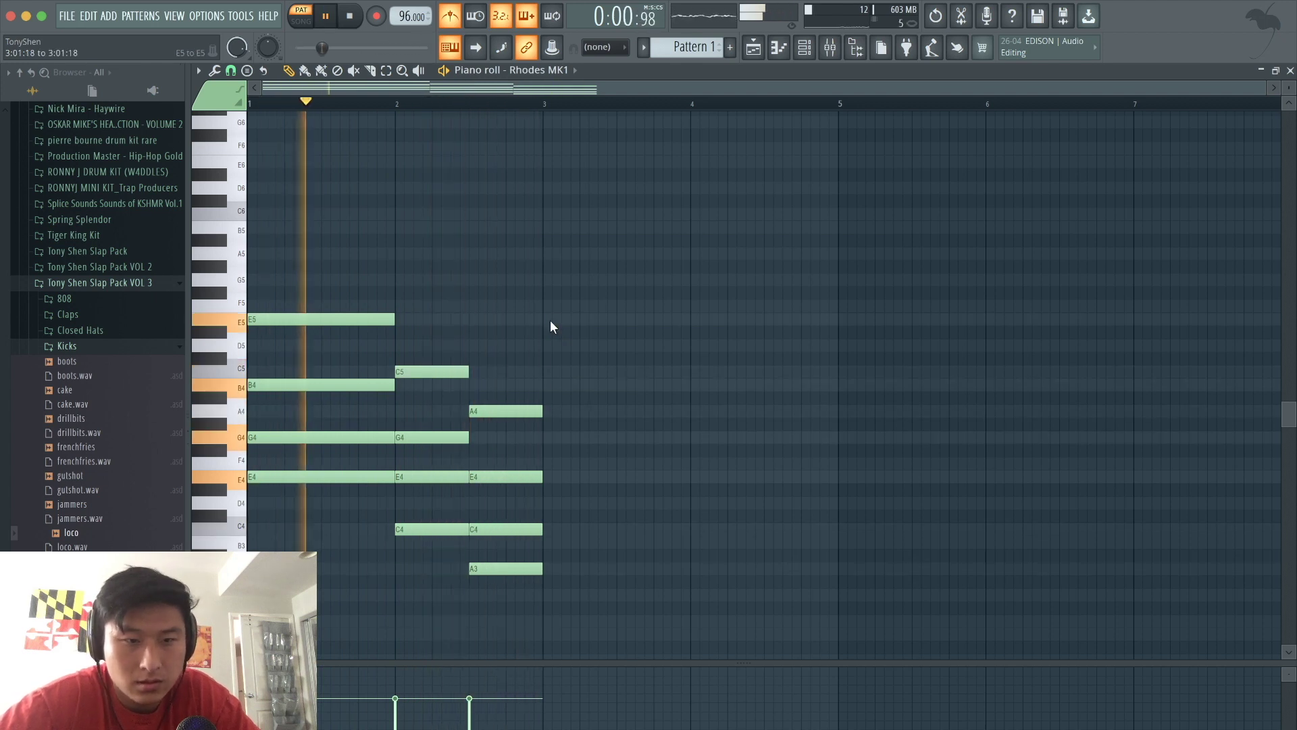
pyautogui.press('space')
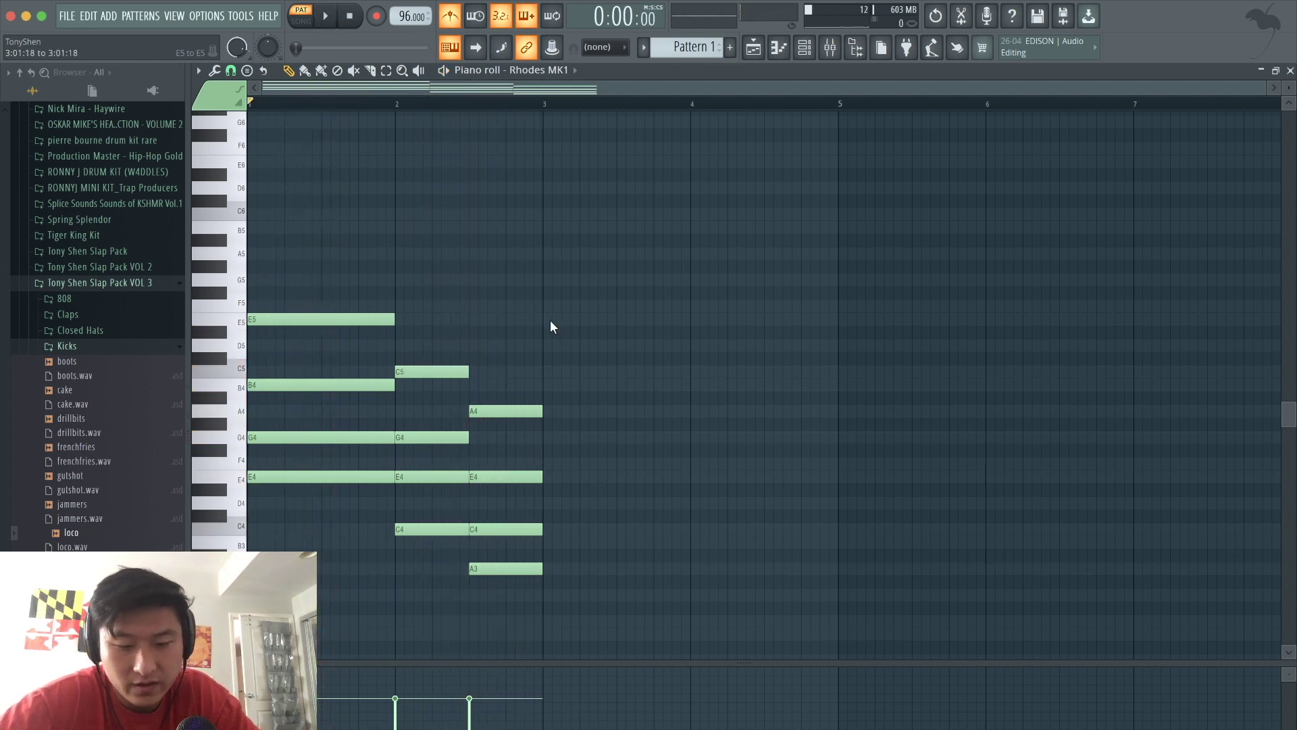
# Transpose all the chords up one octave and play the progression
pyautogui.hotkey('ctrl', 'Up')
pyautogui.scroll(3, 550, 323)
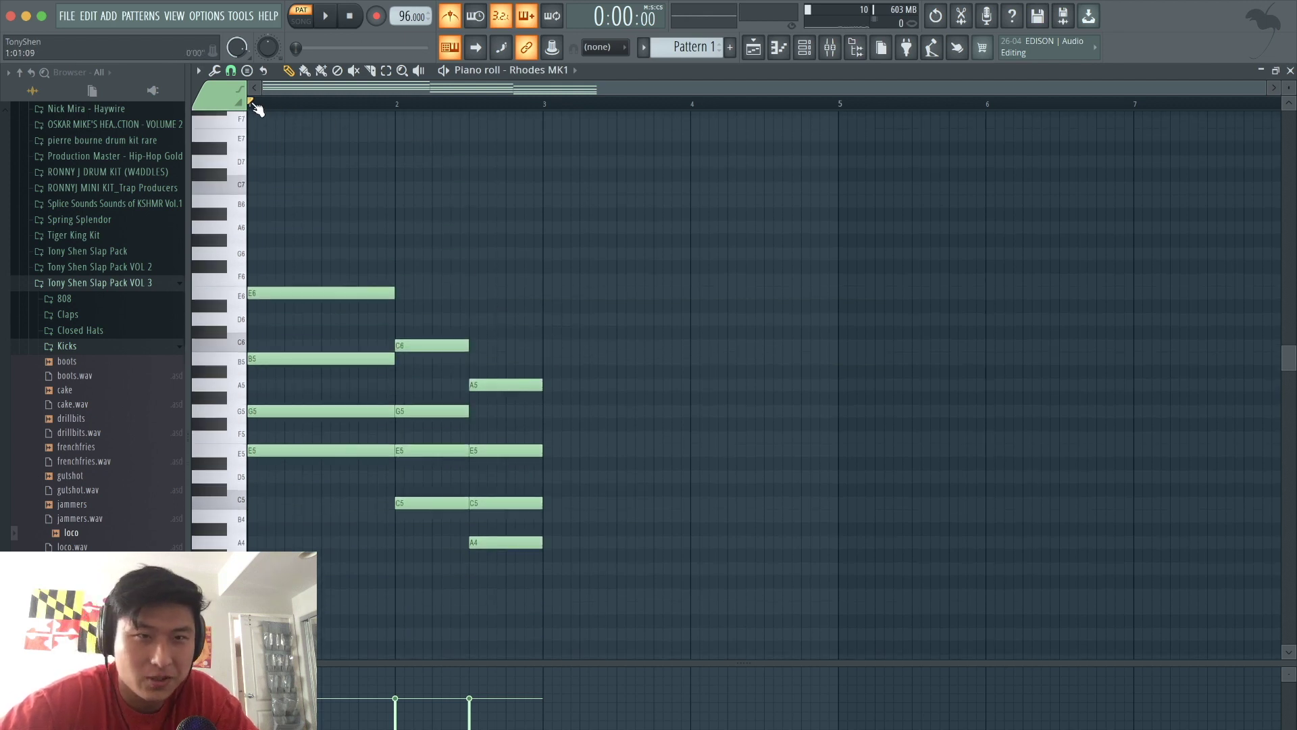
pyautogui.press('space')
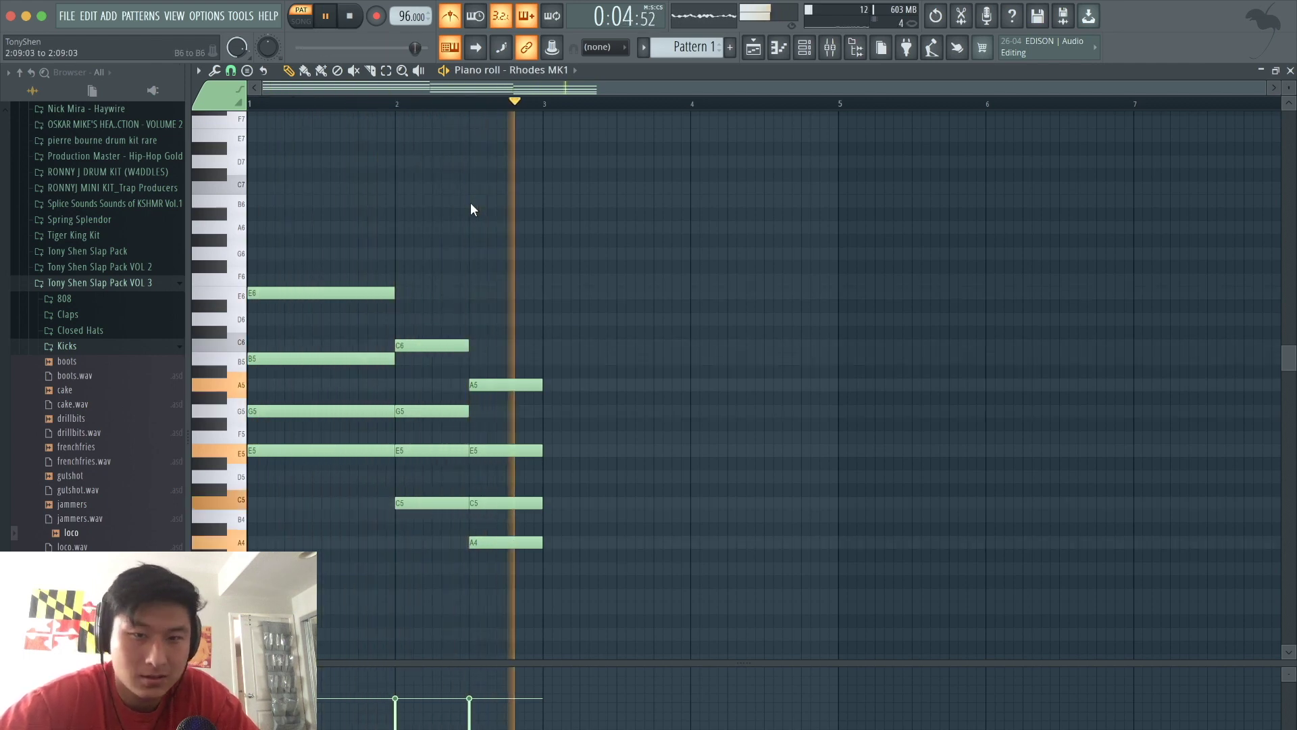
# Duplicate the two-bar chord progression into bars 3 and 4 and listen to the result
pyautogui.moveTo(630, 537); pyautogui.dragTo(324, 266)
pyautogui.moveTo(704, 636); pyautogui.dragTo(247, 262)
pyautogui.hotkey('ctrl', 'b')
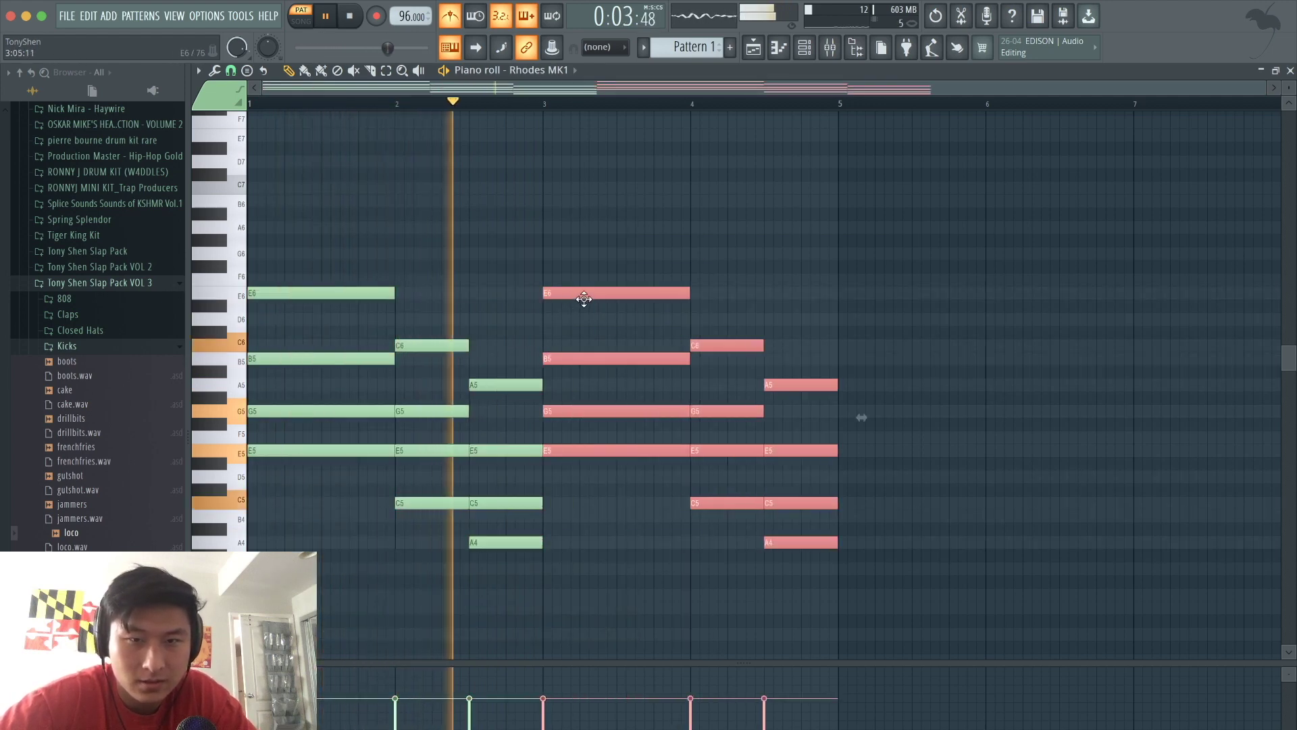
pyautogui.click(558, 245)
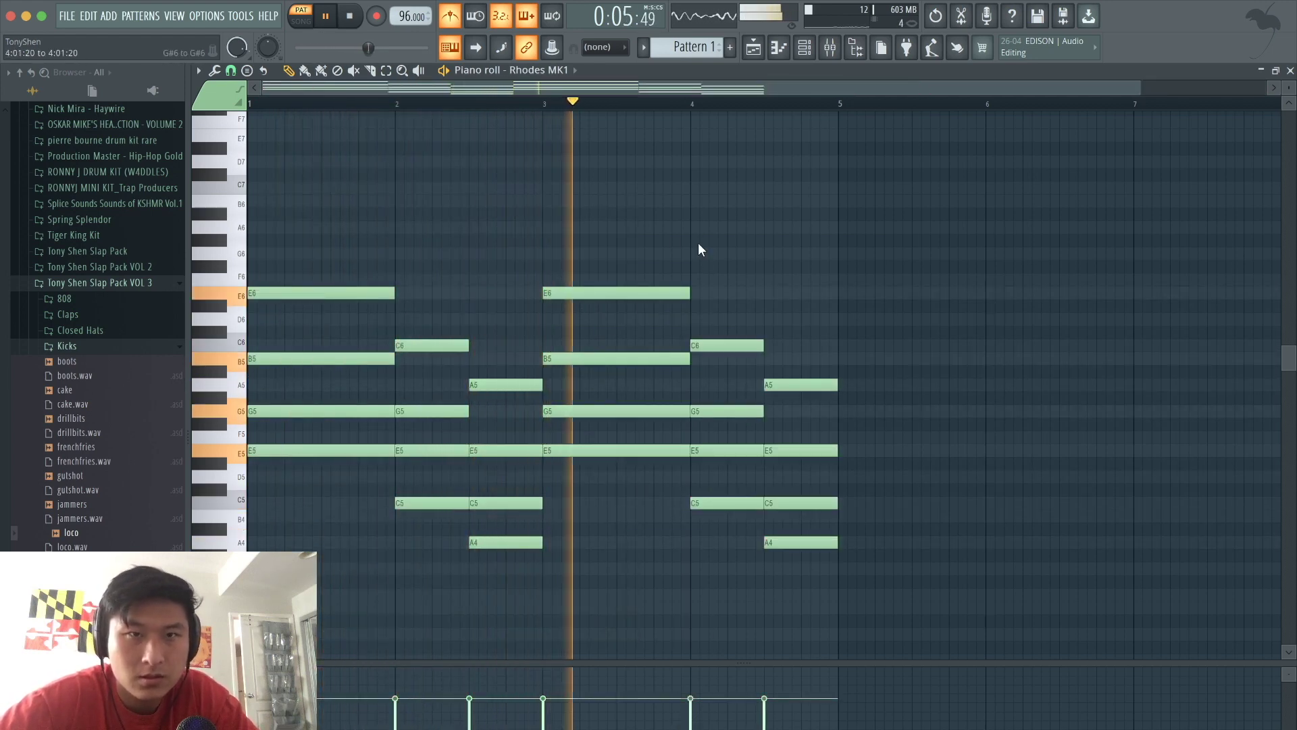
pyautogui.press('space')
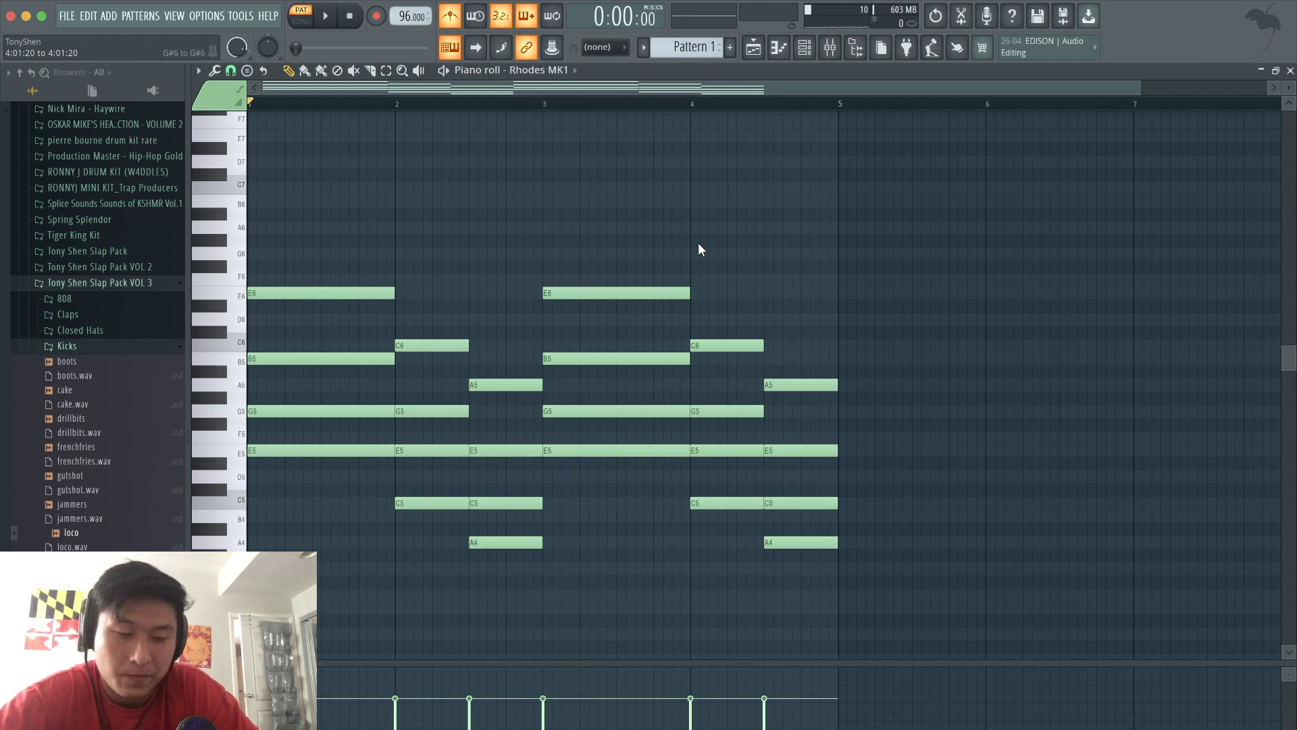
pyautogui.hotkey('alt', 's')
pyautogui.moveTo(590, 369); pyautogui.dragTo(590, 353)
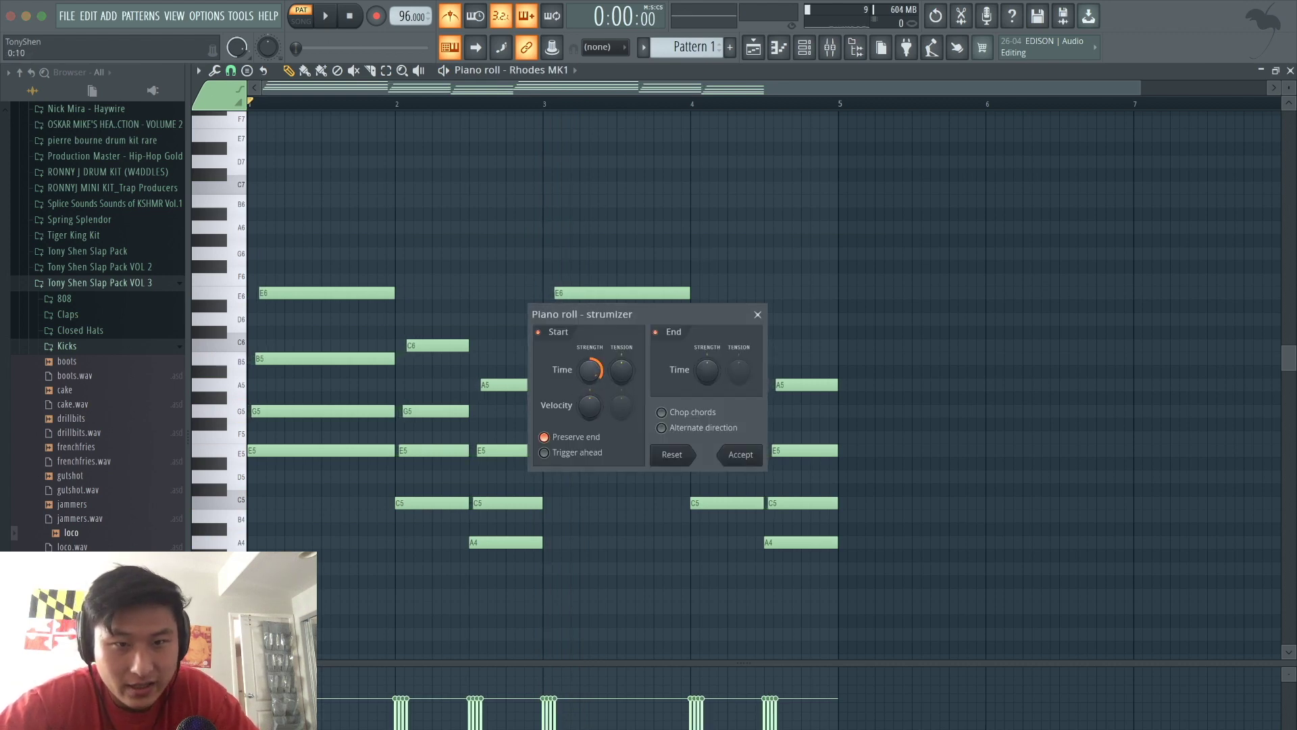
pyautogui.moveTo(585, 374); pyautogui.dragTo(586, 393)
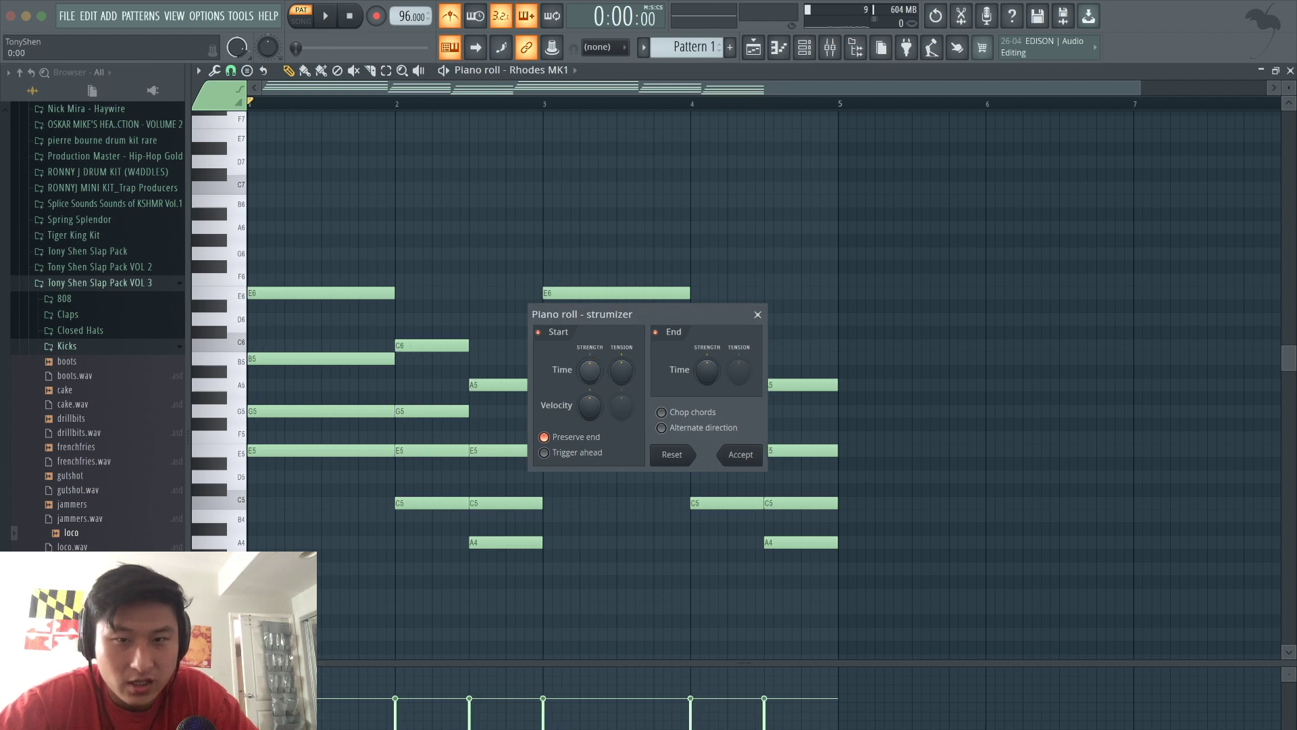
pyautogui.click(758, 316)
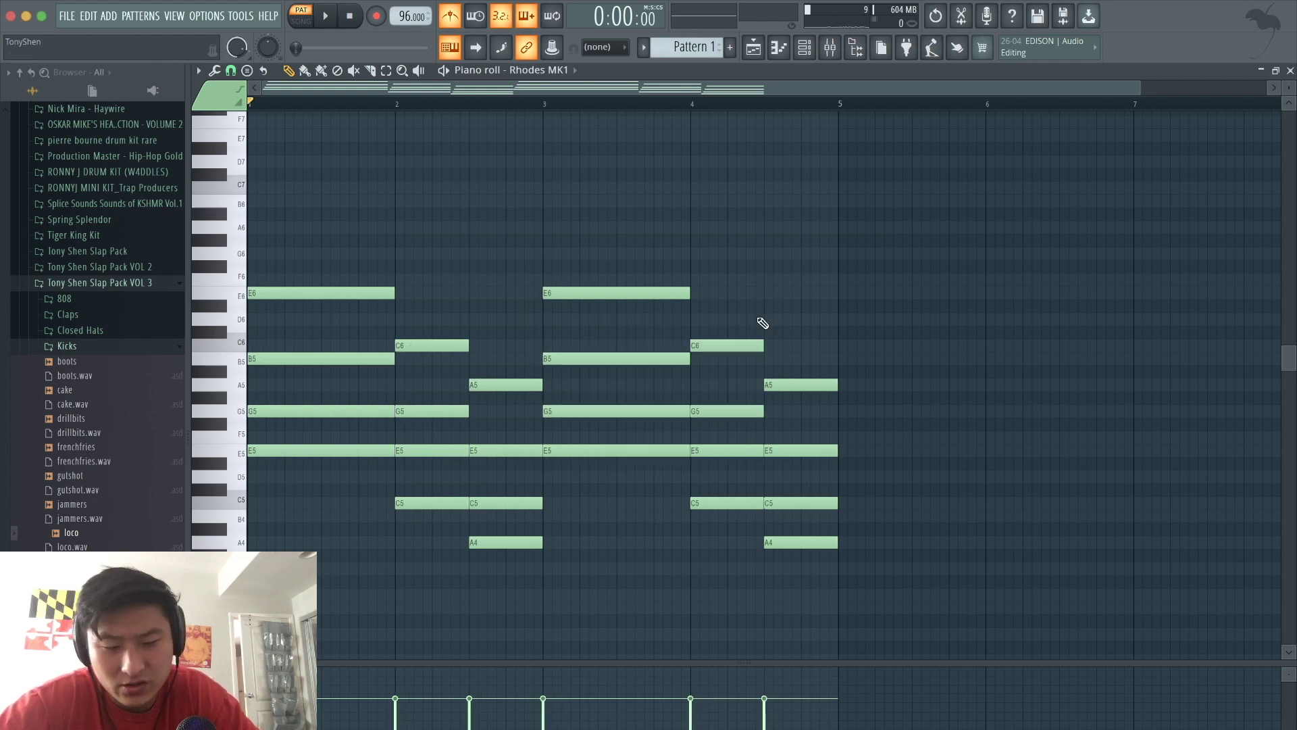
# Strum all the chords with a start time strength of 0:06 and listen to the full progression
pyautogui.hotkey('alt', 's')
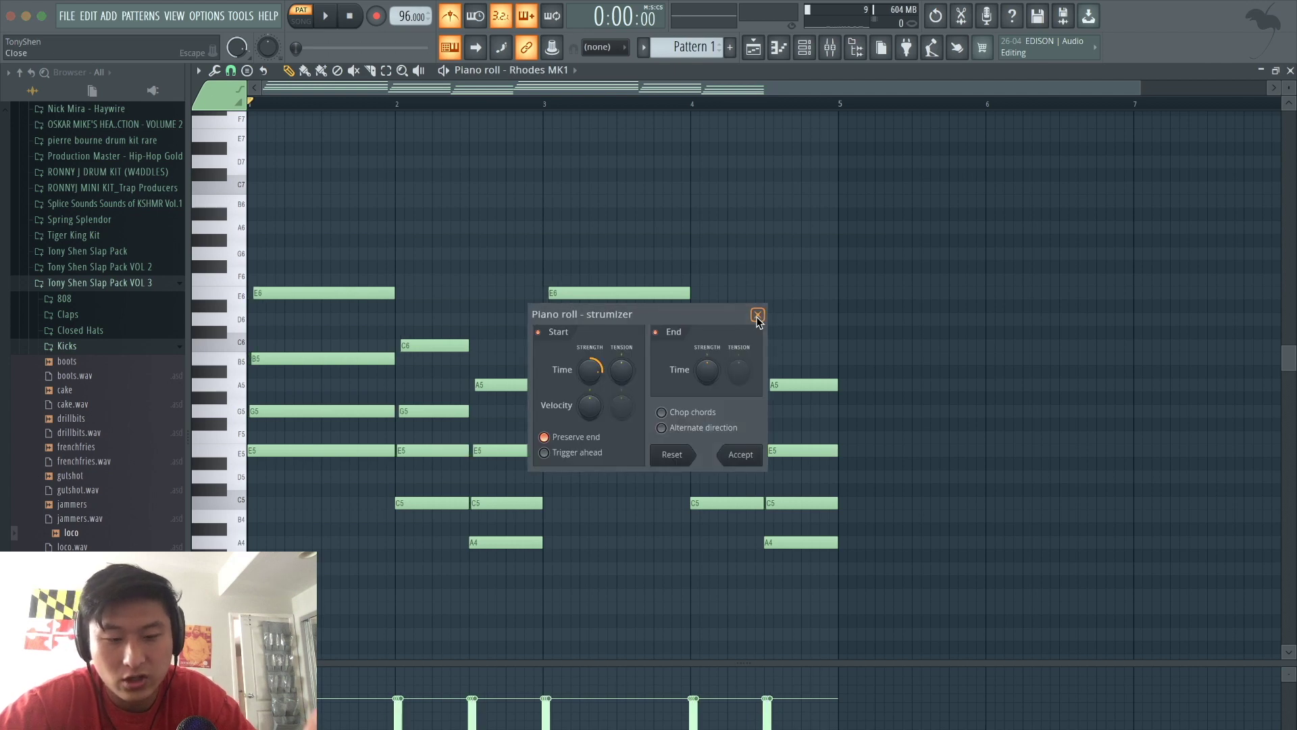
pyautogui.moveTo(589, 370)
pyautogui.mouseDown()
pyautogui.moveTo(590, 404)
pyautogui.moveTo(590, 365)
pyautogui.mouseUp()
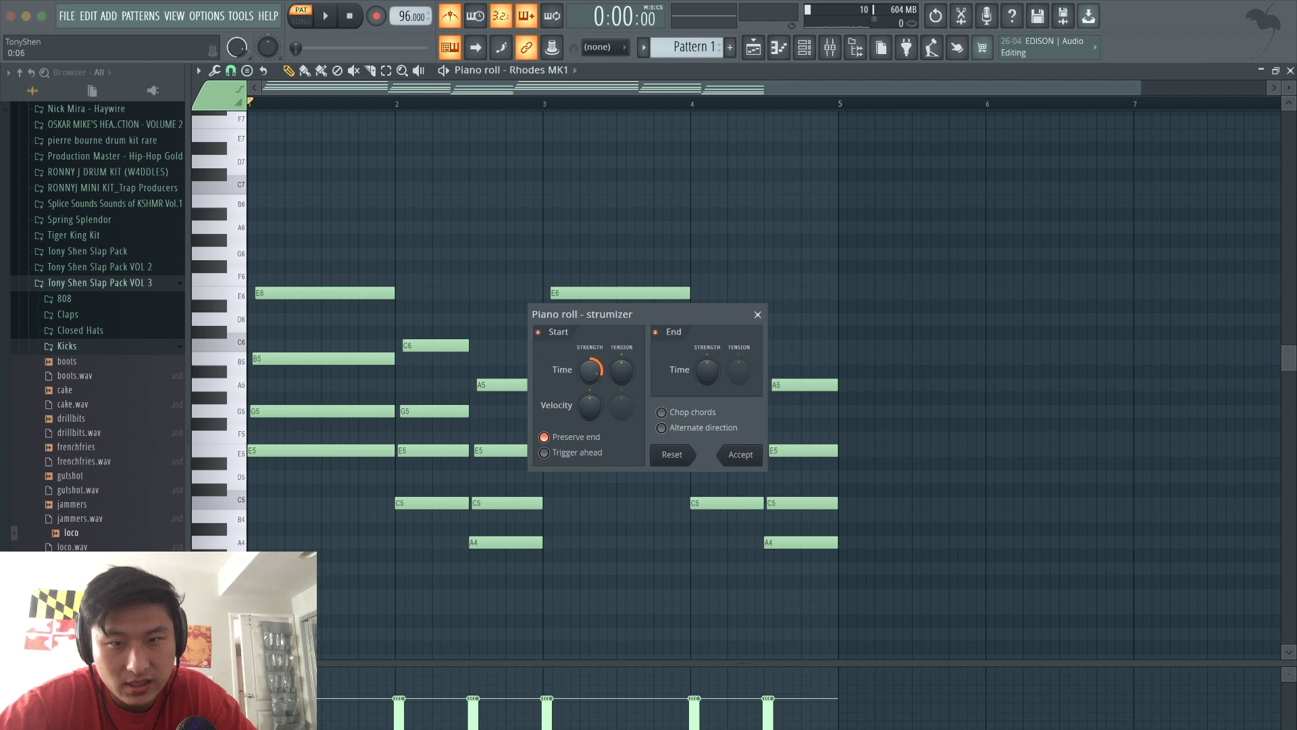
pyautogui.click(741, 455)
pyautogui.press('space')
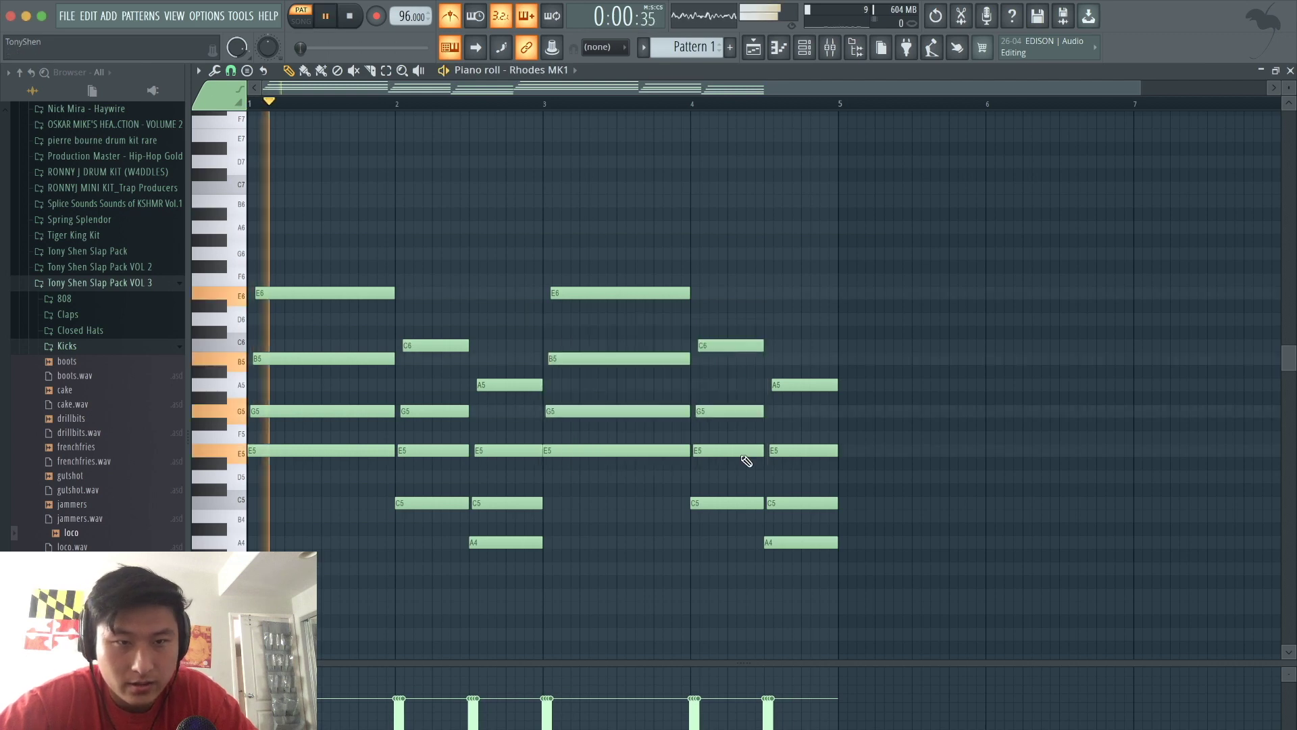
pyautogui.scroll(2, 464, 254)
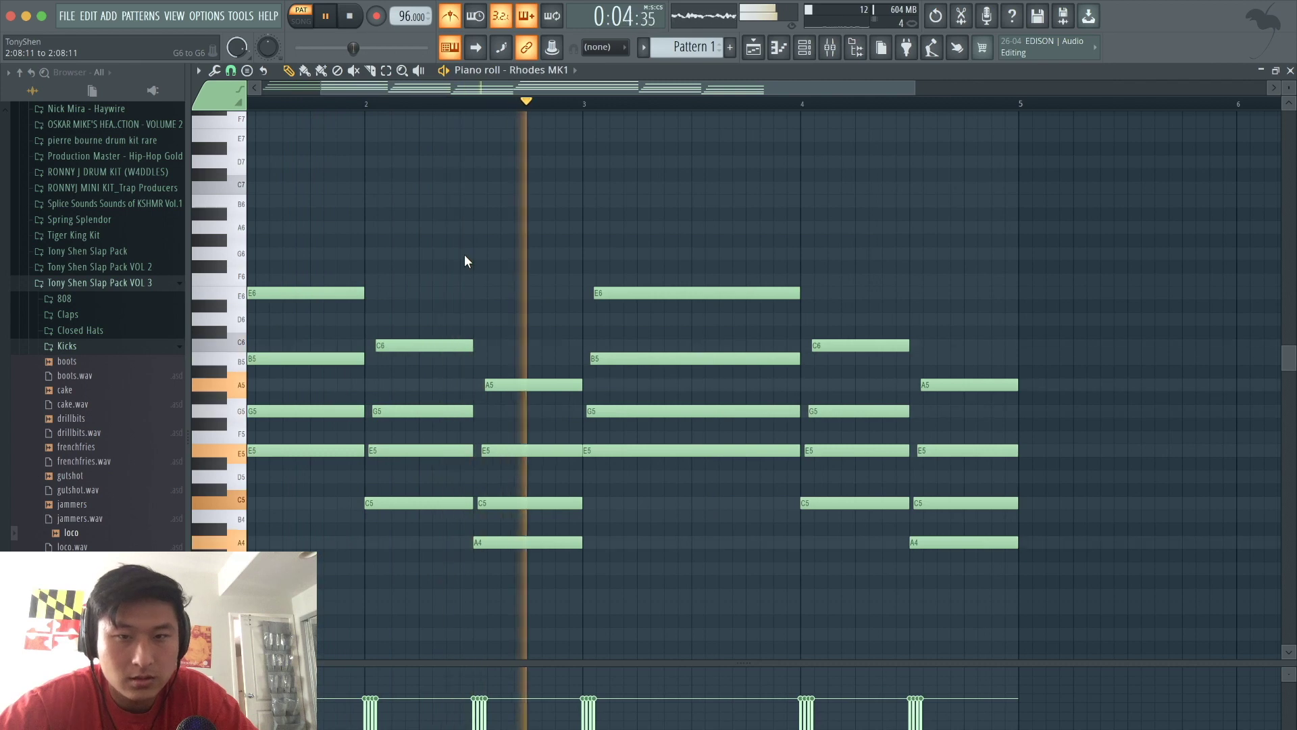
pyautogui.scroll(-2, 464, 254)
pyautogui.scroll(2, 589, 199)
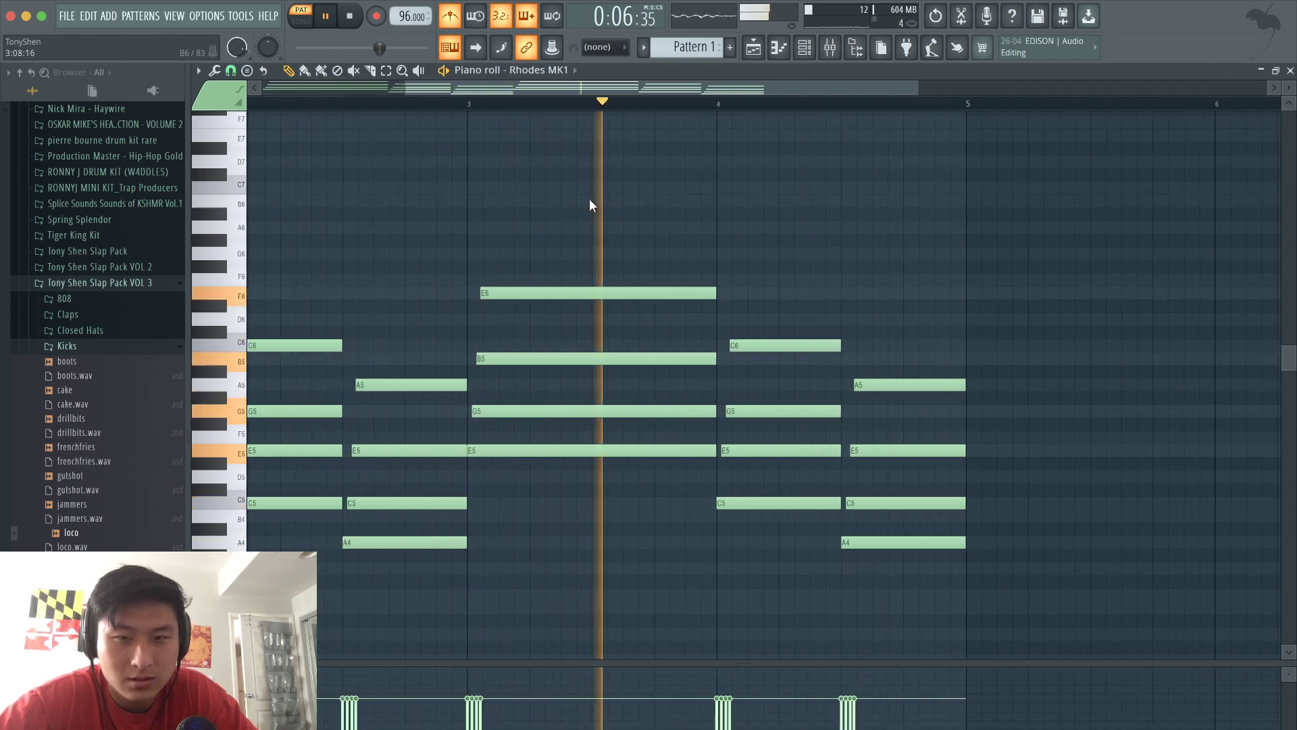
pyautogui.scroll(-1, 589, 199)
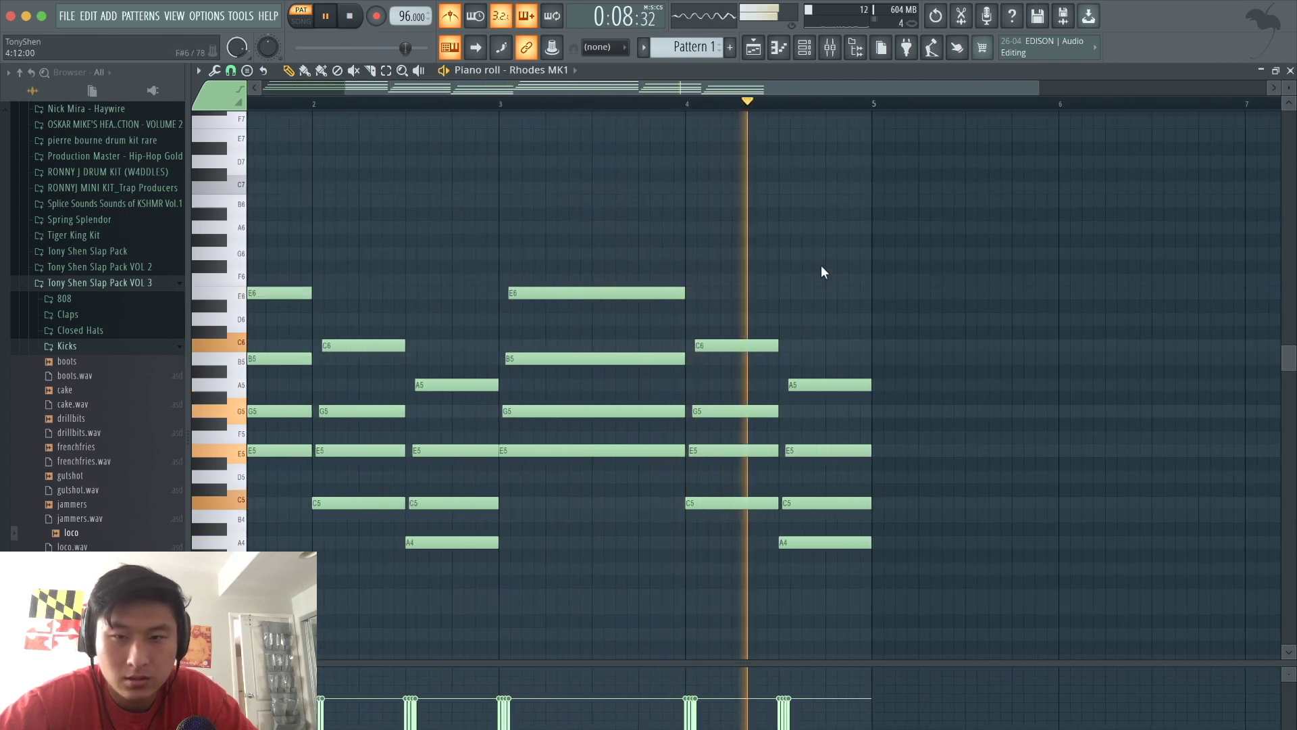
pyautogui.scroll(-2, 606, 218)
pyautogui.press('space')
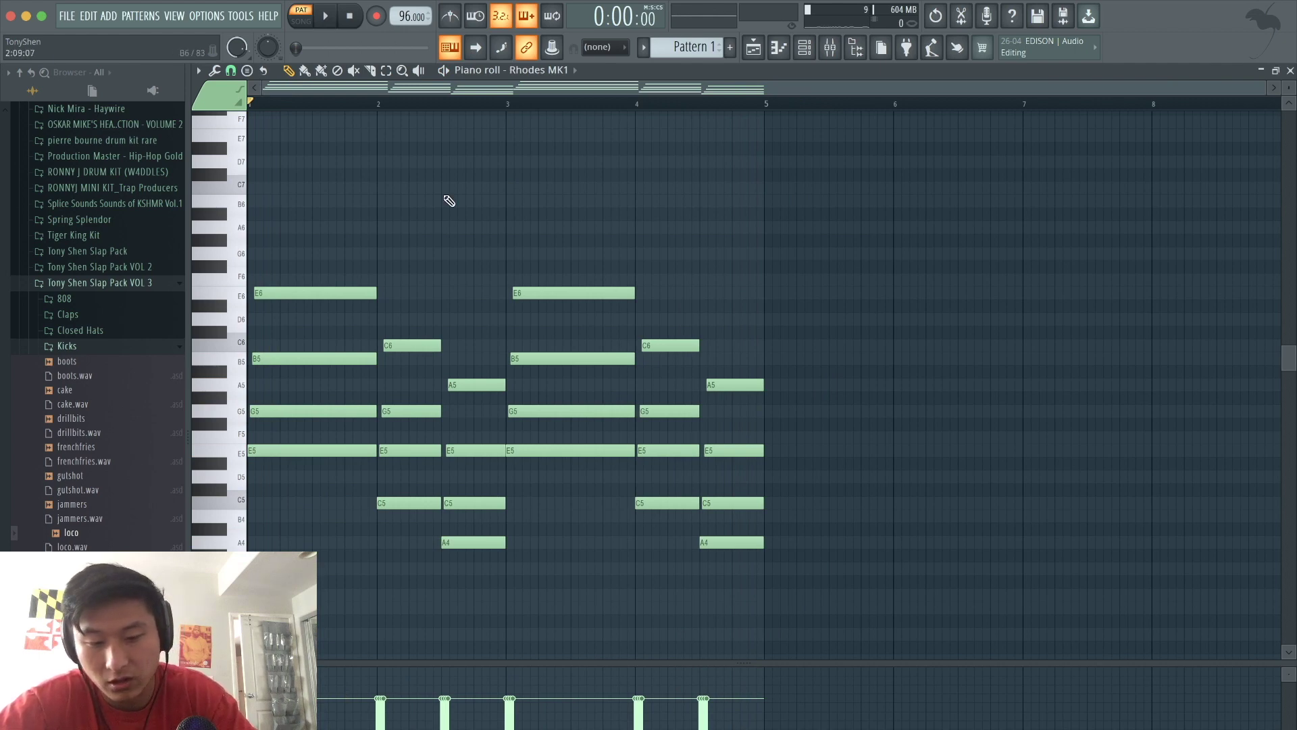
# Randomize the velocities of the chord notes at -12% and play the progression
pyautogui.hotkey('alt', 'r')
pyautogui.moveTo(615, 461)
pyautogui.mouseDown()
pyautogui.moveTo(615, 449)
pyautogui.moveTo(615, 465)
pyautogui.mouseUp()
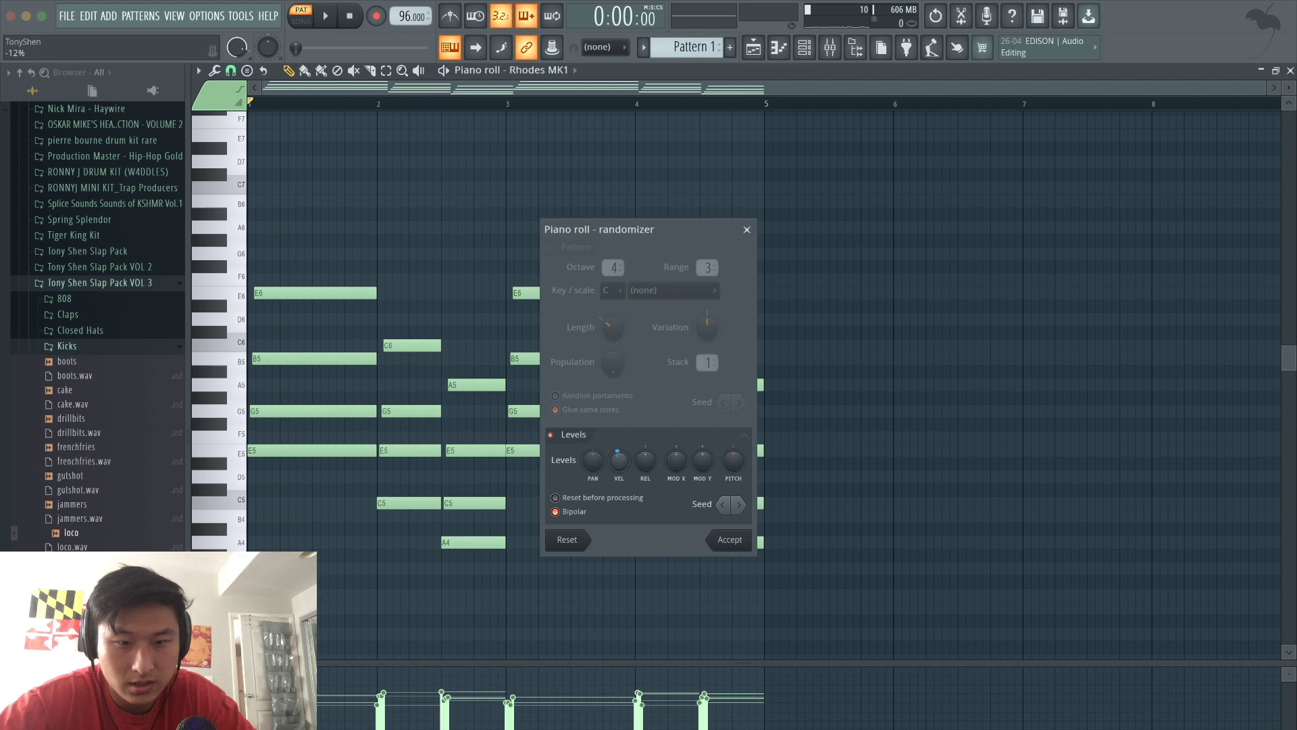
pyautogui.click(731, 540)
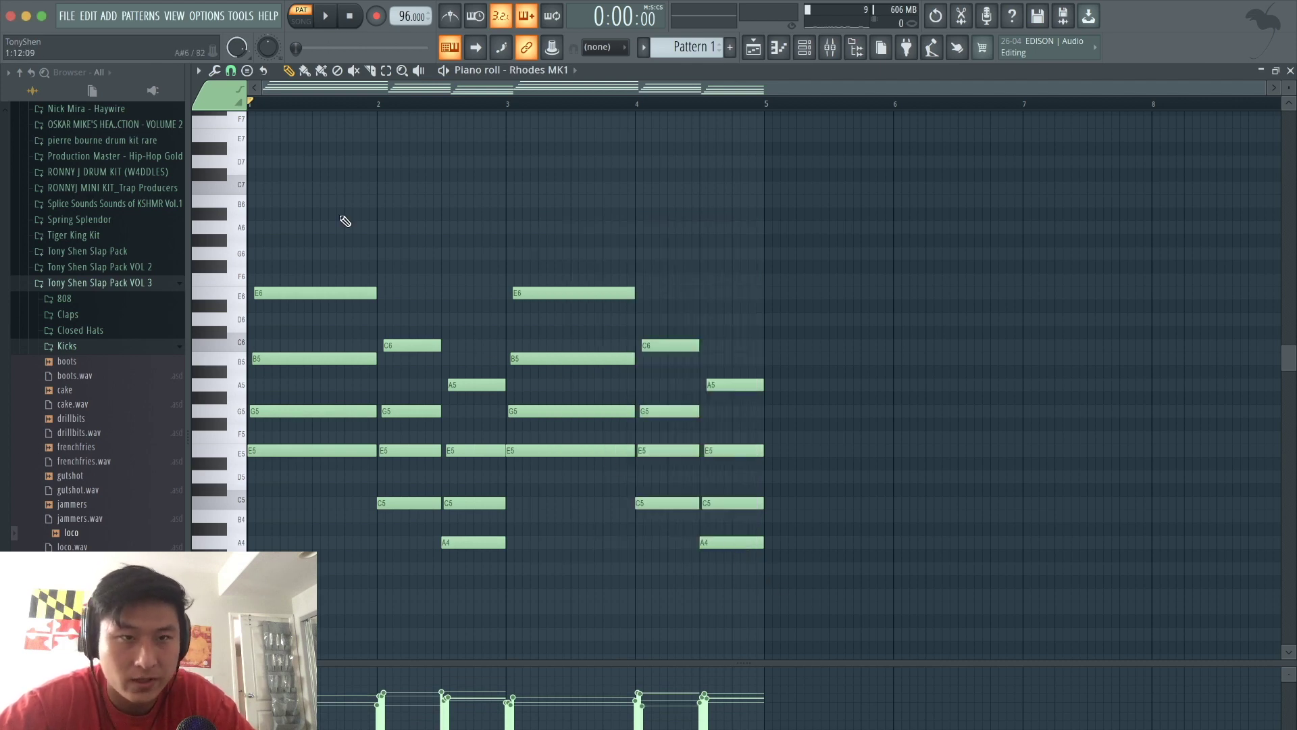
pyautogui.press('space')
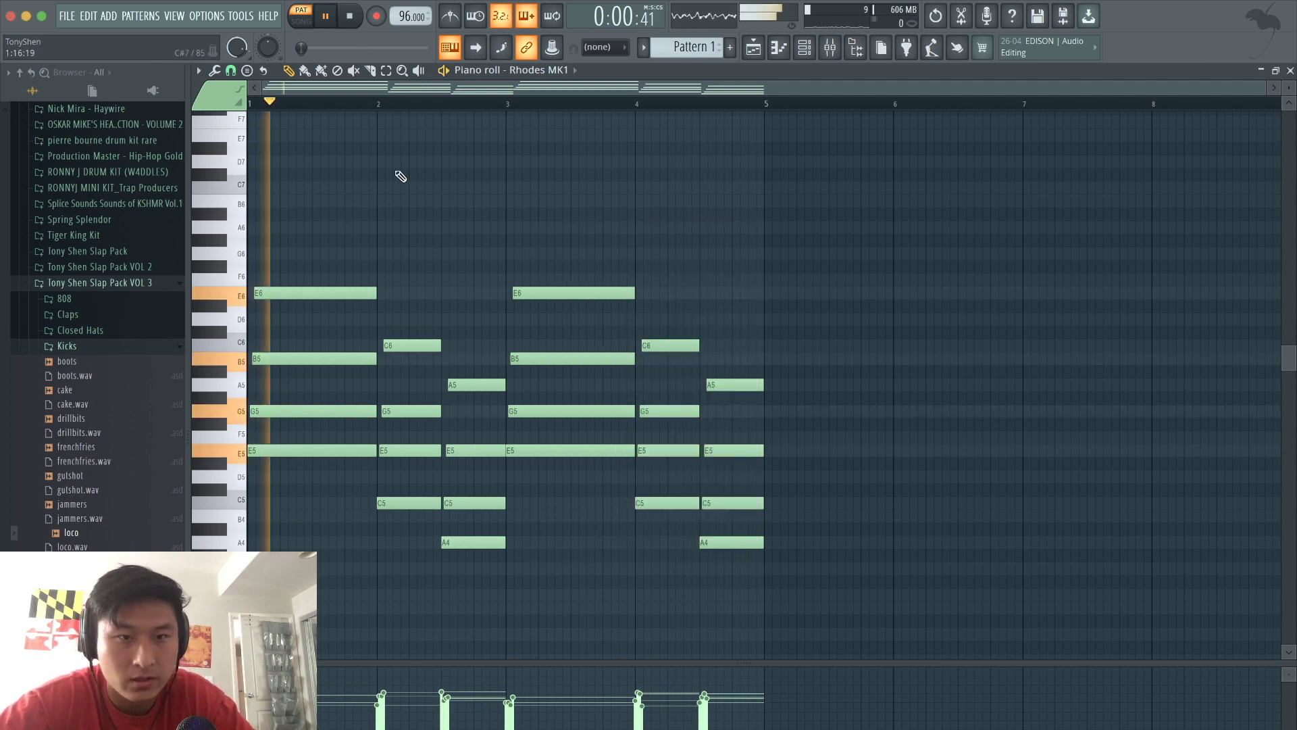
# Open the Feedback saw channel's Sytrus instrument and look through its replacement plugins and preset list
pyautogui.click(806, 49)
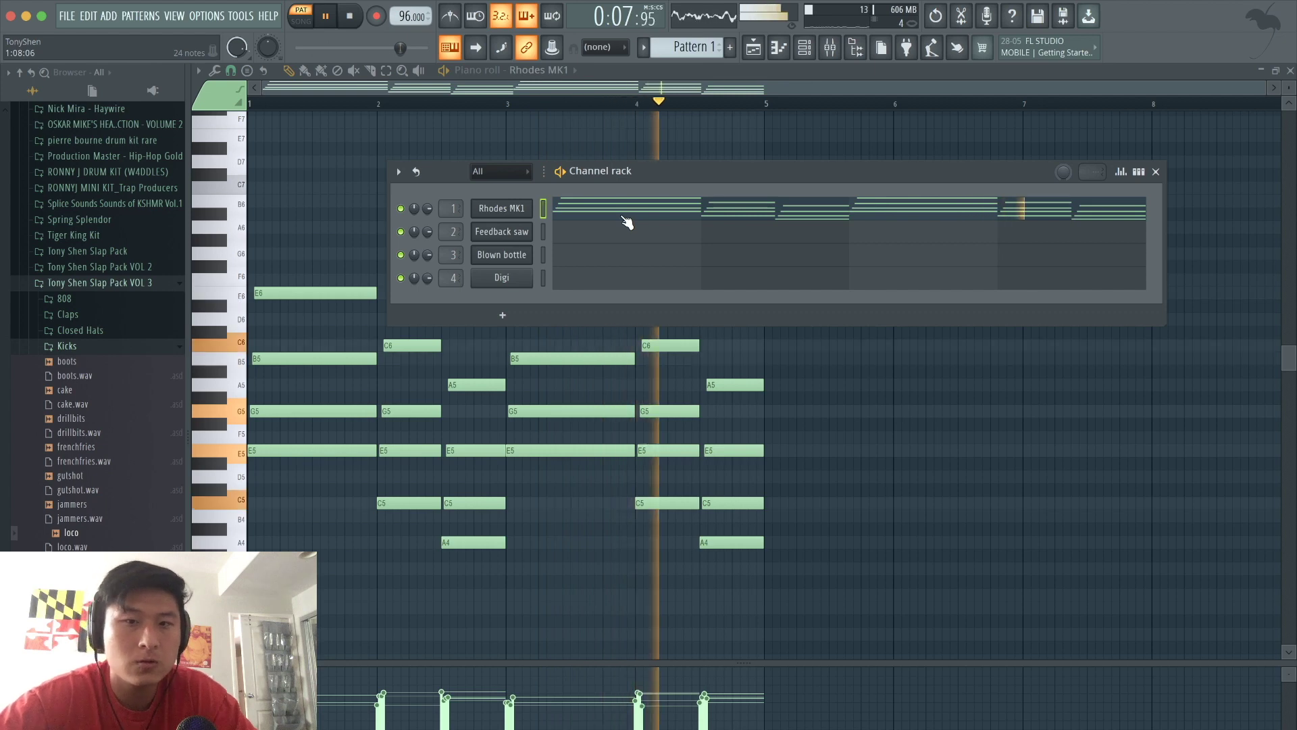
pyautogui.press('space')
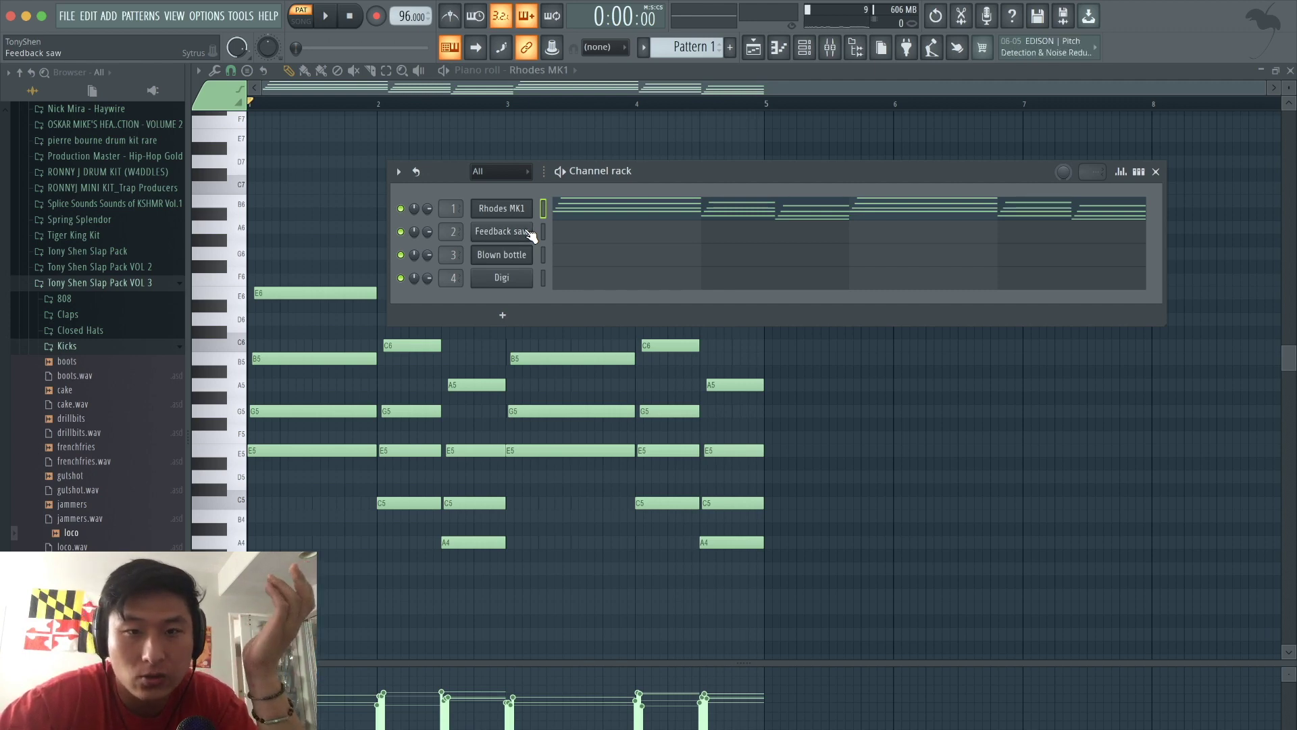
pyautogui.click(530, 234)
pyautogui.moveTo(460, 204); pyautogui.dragTo(580, 293)
pyautogui.rightClick(496, 233)
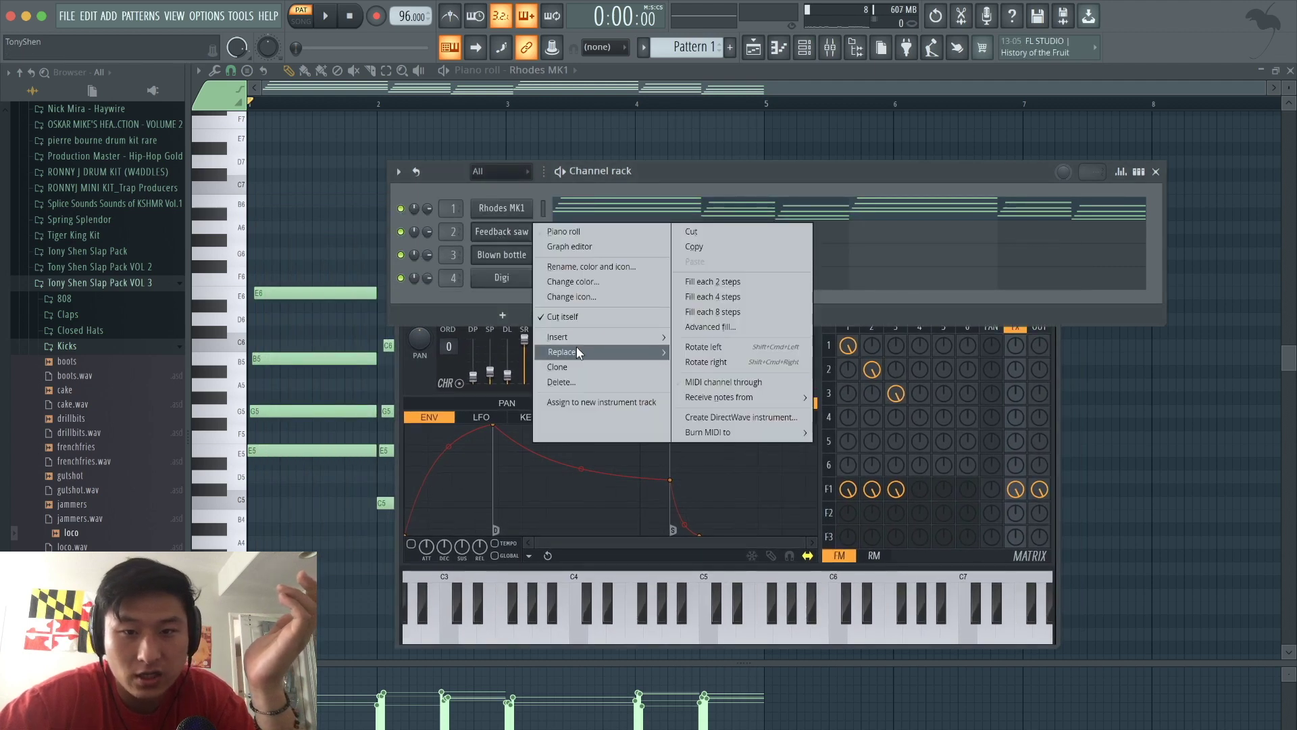
pyautogui.moveTo(577, 346)
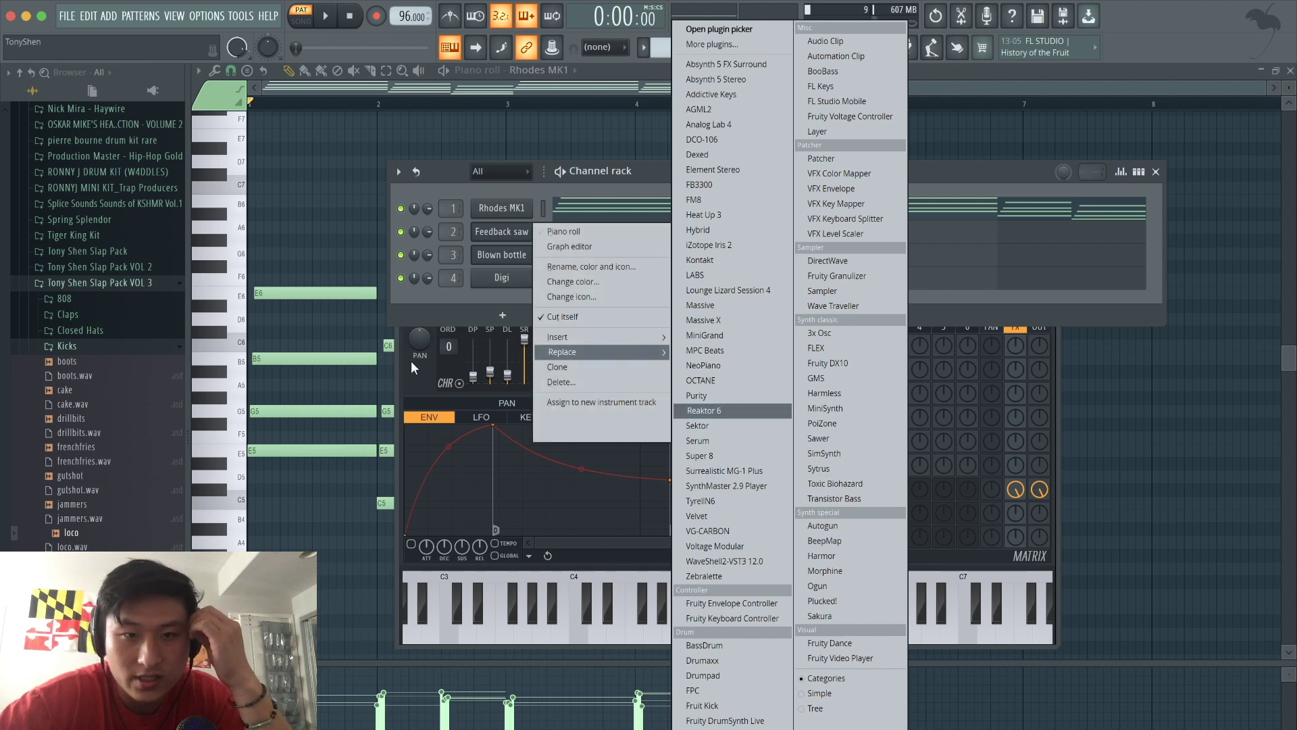
pyautogui.click(418, 381)
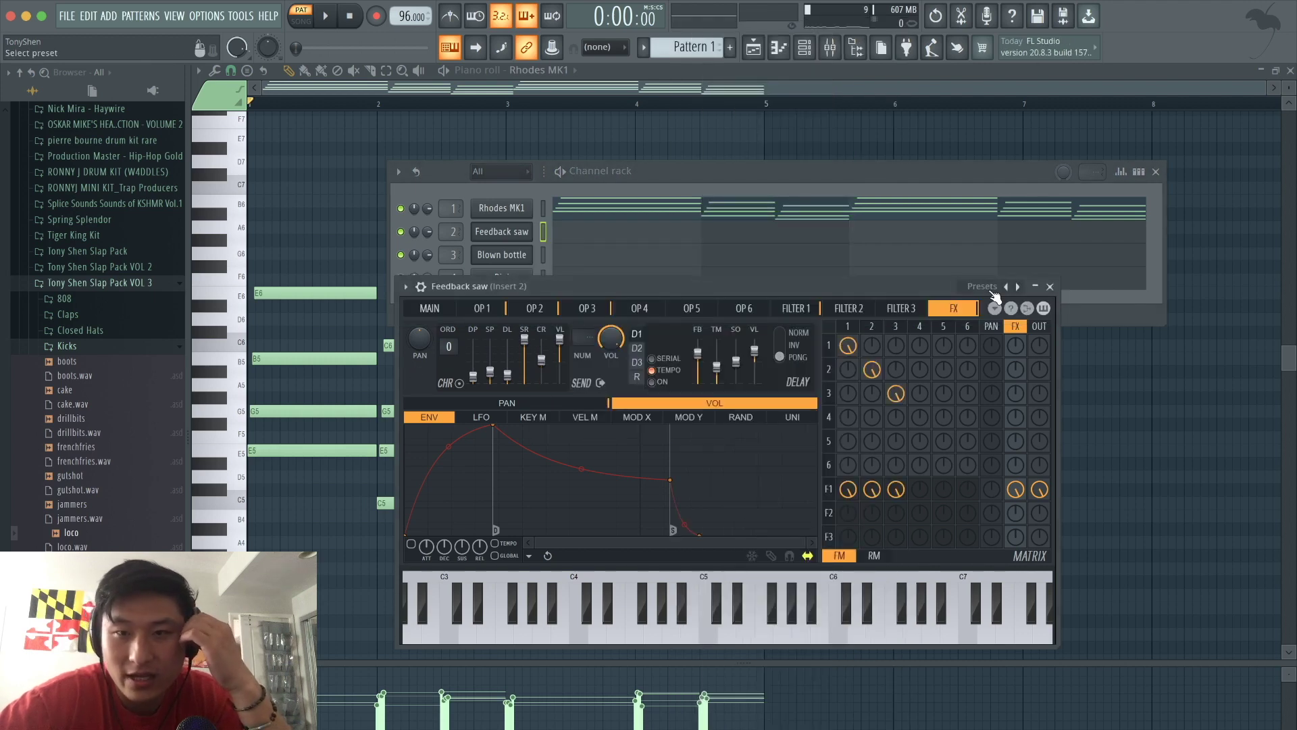
pyautogui.click(988, 286)
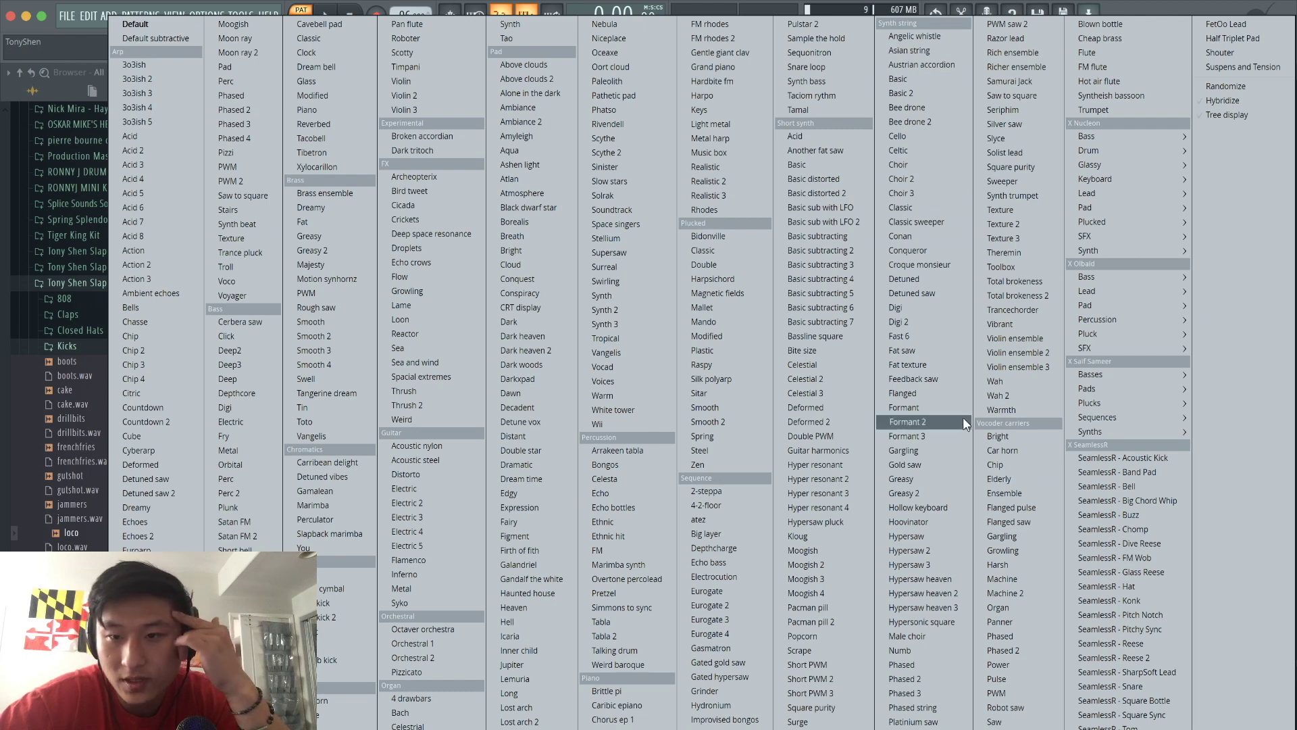
pyautogui.click(964, 383)
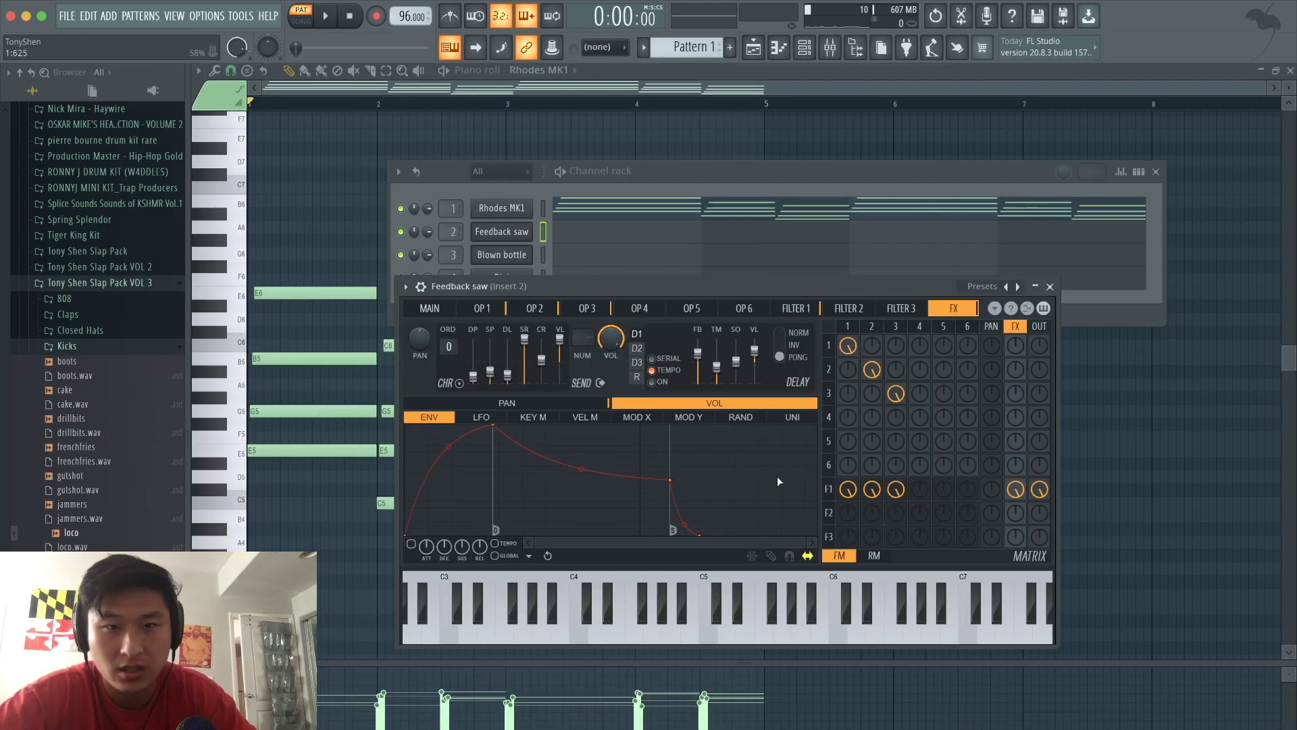
# Audition several notes of the Feedback saw sound on its virtual keyboard and close the instrument
pyautogui.click(745, 631)
pyautogui.click(811, 604)
pyautogui.click(875, 632)
pyautogui.click(909, 632)
pyautogui.click(878, 635)
pyautogui.click(858, 639)
pyautogui.click(876, 639)
pyautogui.click(1050, 286)
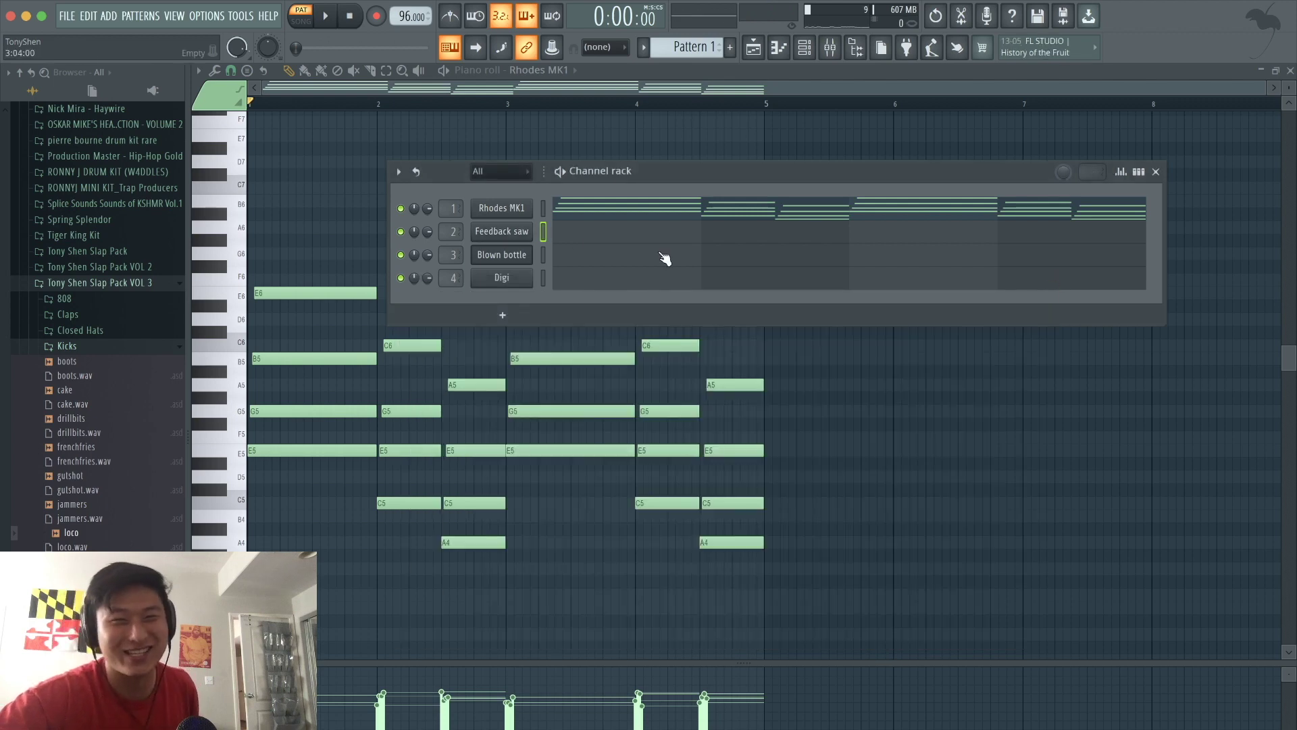
# Open the Feedback saw channel's piano roll and place a two-step A5 note on the third step of bar 1
pyautogui.click(570, 240)
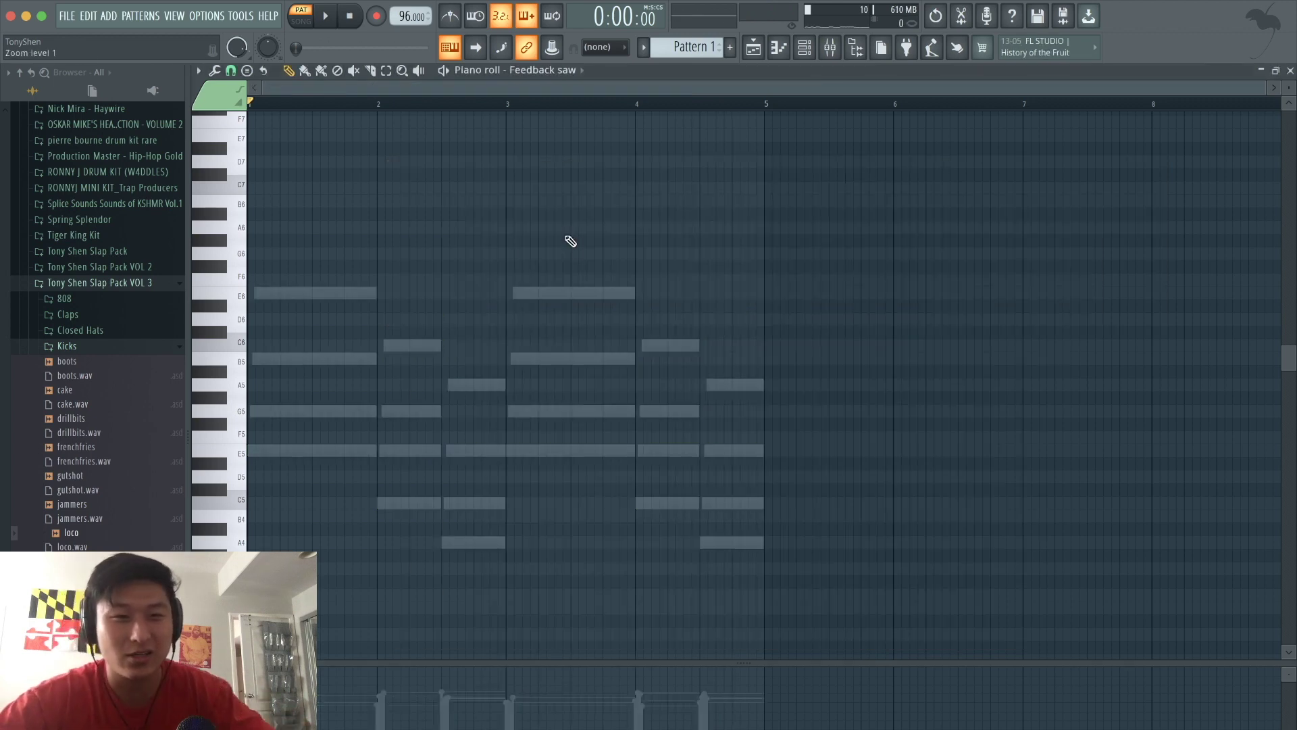
pyautogui.click(258, 359)
pyautogui.moveTo(258, 359); pyautogui.dragTo(266, 384)
pyautogui.press('space')
pyautogui.press('space')
pyautogui.scroll(2, 327, 342)
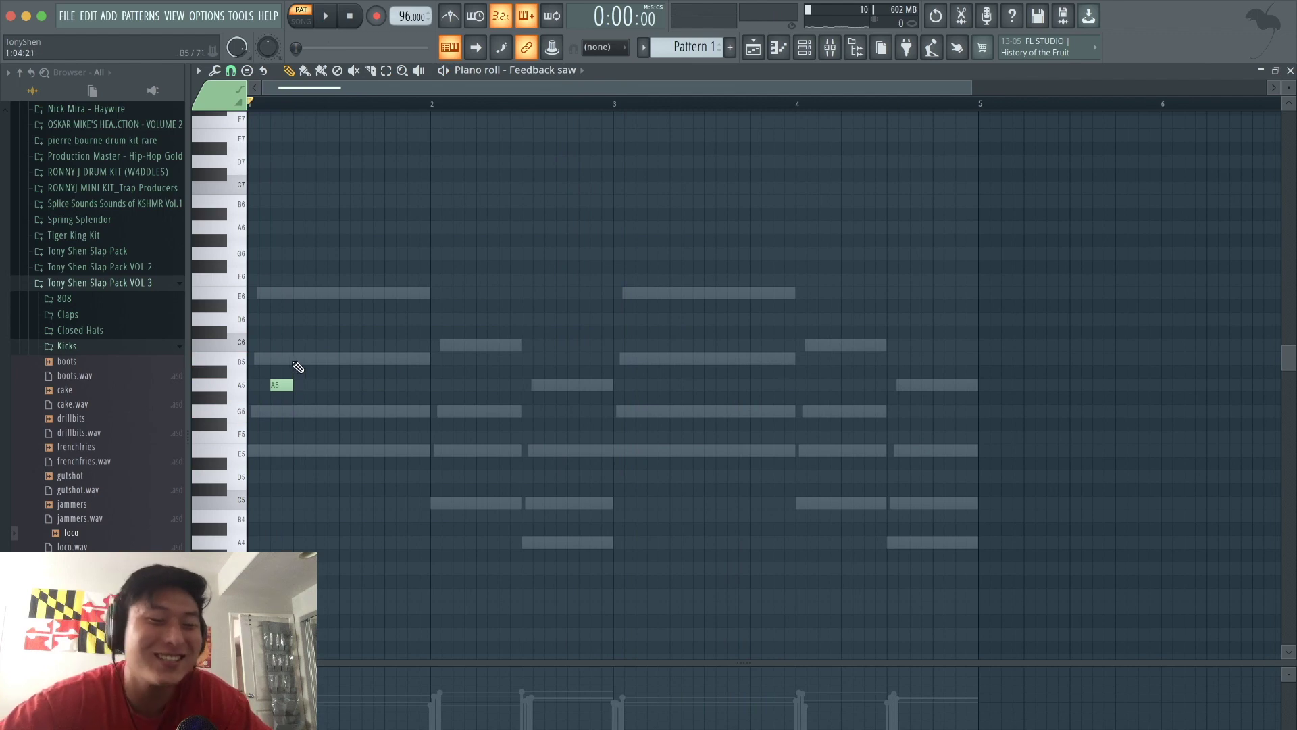
# Continue the bar 1 melody with two-step E6 and F6 notes followed by four-step E6 and C6 notes, and play it
pyautogui.click(296, 360)
pyautogui.press('space')
pyautogui.press('space')
pyautogui.moveTo(301, 359); pyautogui.dragTo(302, 293)
pyautogui.click(327, 280)
pyautogui.click(340, 292)
pyautogui.moveTo(394, 342)
pyautogui.mouseDown()
pyautogui.moveTo(385, 331)
pyautogui.moveTo(392, 360)
pyautogui.moveTo(395, 342)
pyautogui.mouseUp()
pyautogui.press('space')
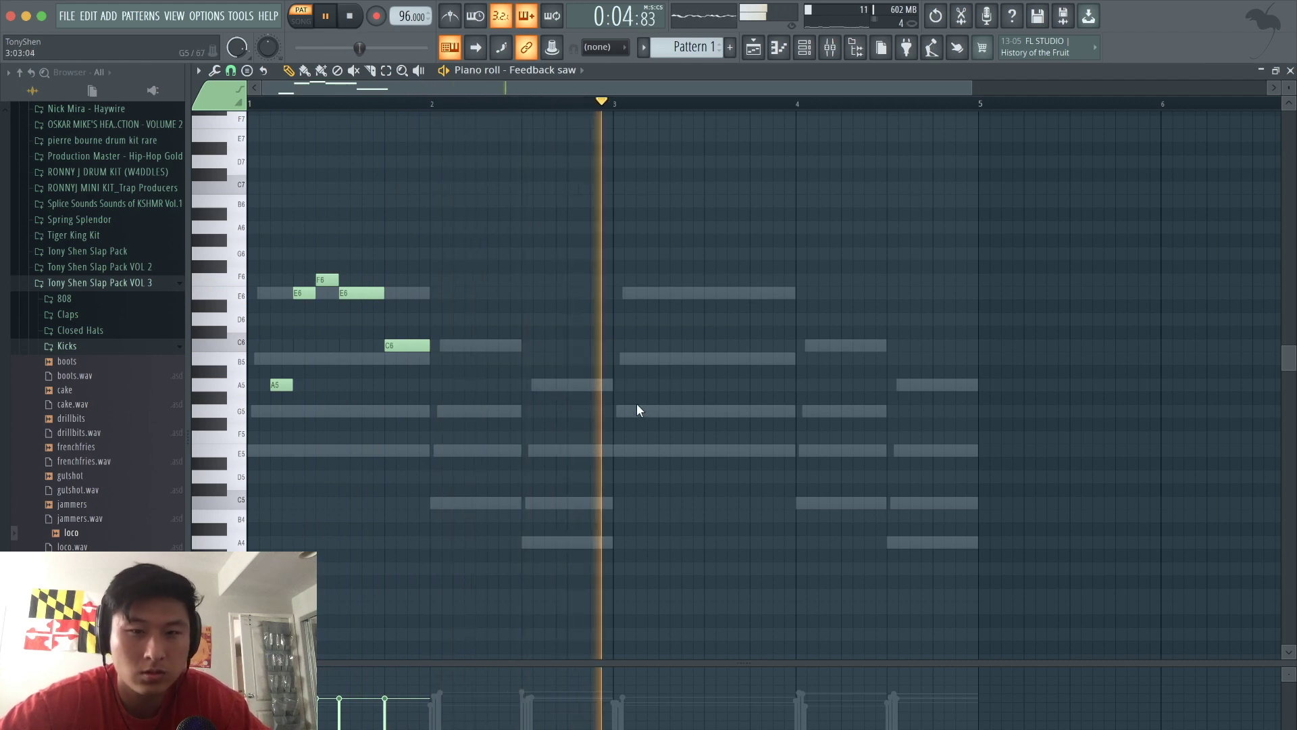
pyautogui.press('space')
# Try lengthening all the melody notes slightly with snapping off so they overlap, play them, and undo the change
pyautogui.moveTo(440, 416); pyautogui.dragTo(246, 183)
pyautogui.scroll(3, 299, 217)
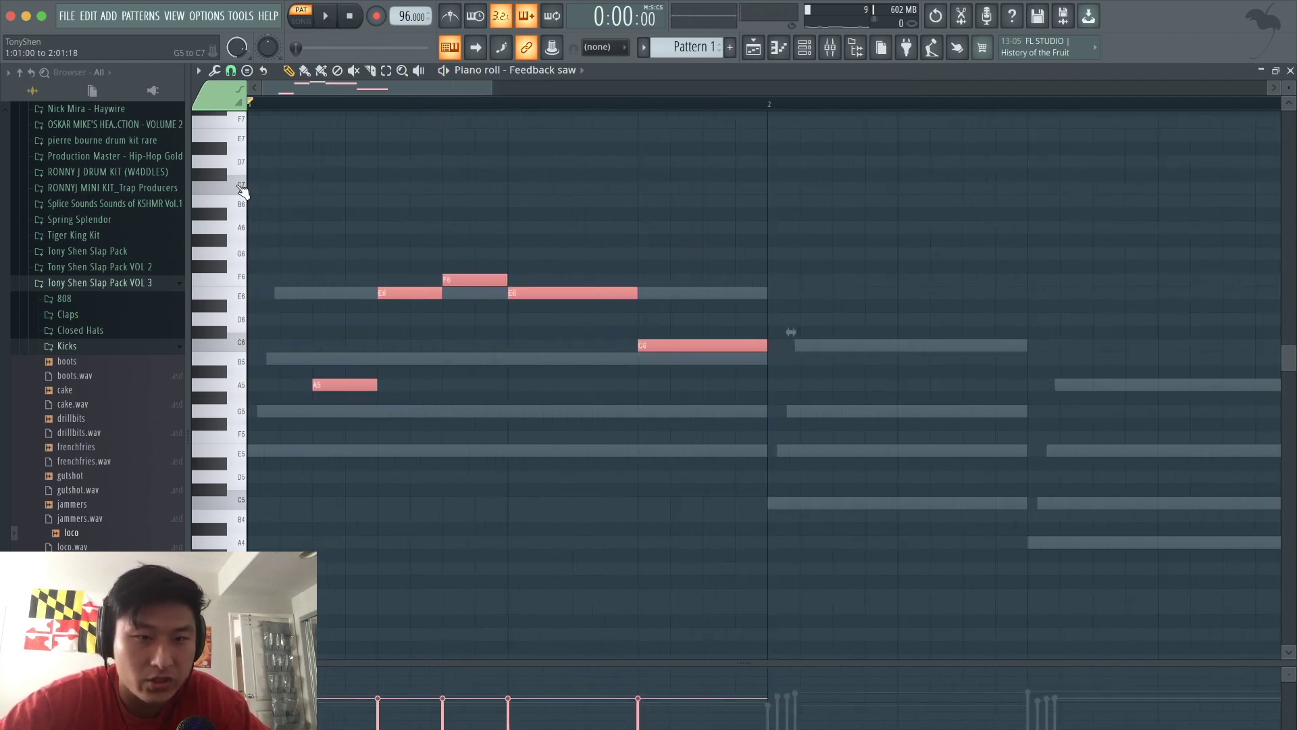
pyautogui.click(231, 70)
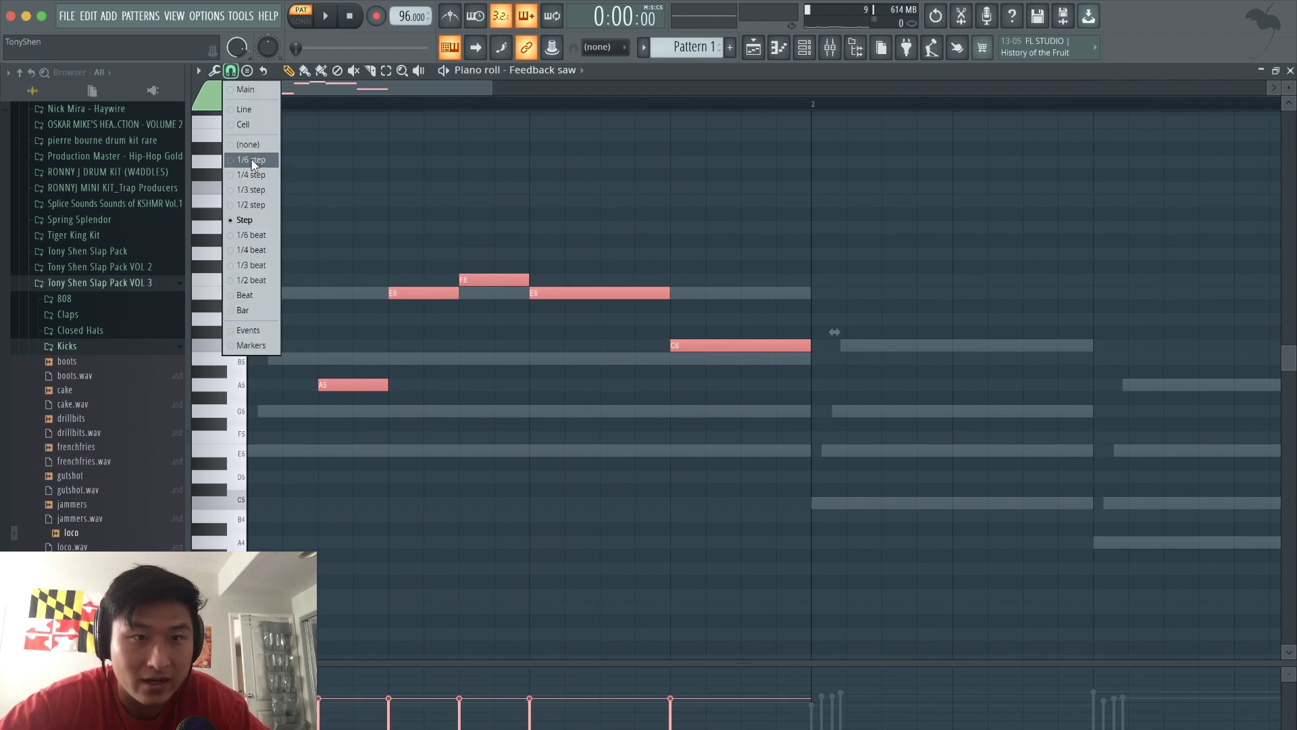
pyautogui.click(251, 160)
pyautogui.moveTo(385, 389); pyautogui.dragTo(396, 386)
pyautogui.press('space')
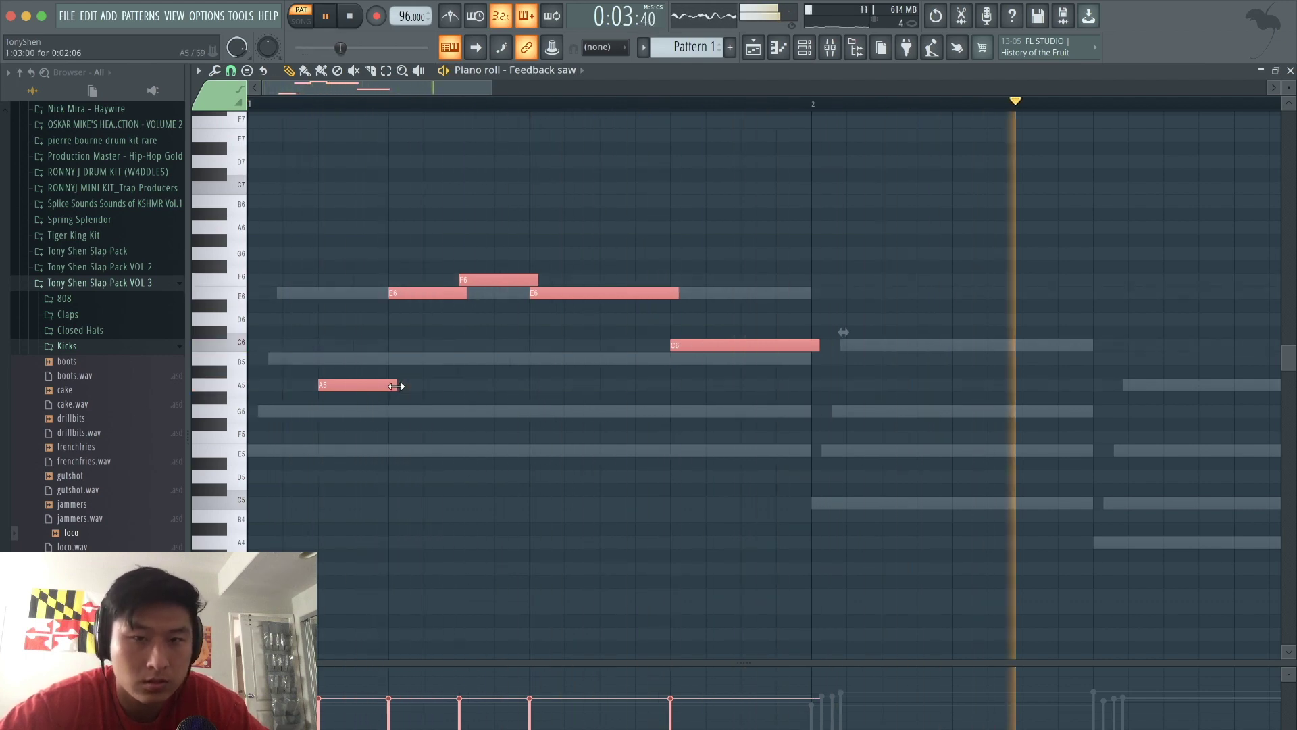
pyautogui.hotkey('ctrl', 'z')
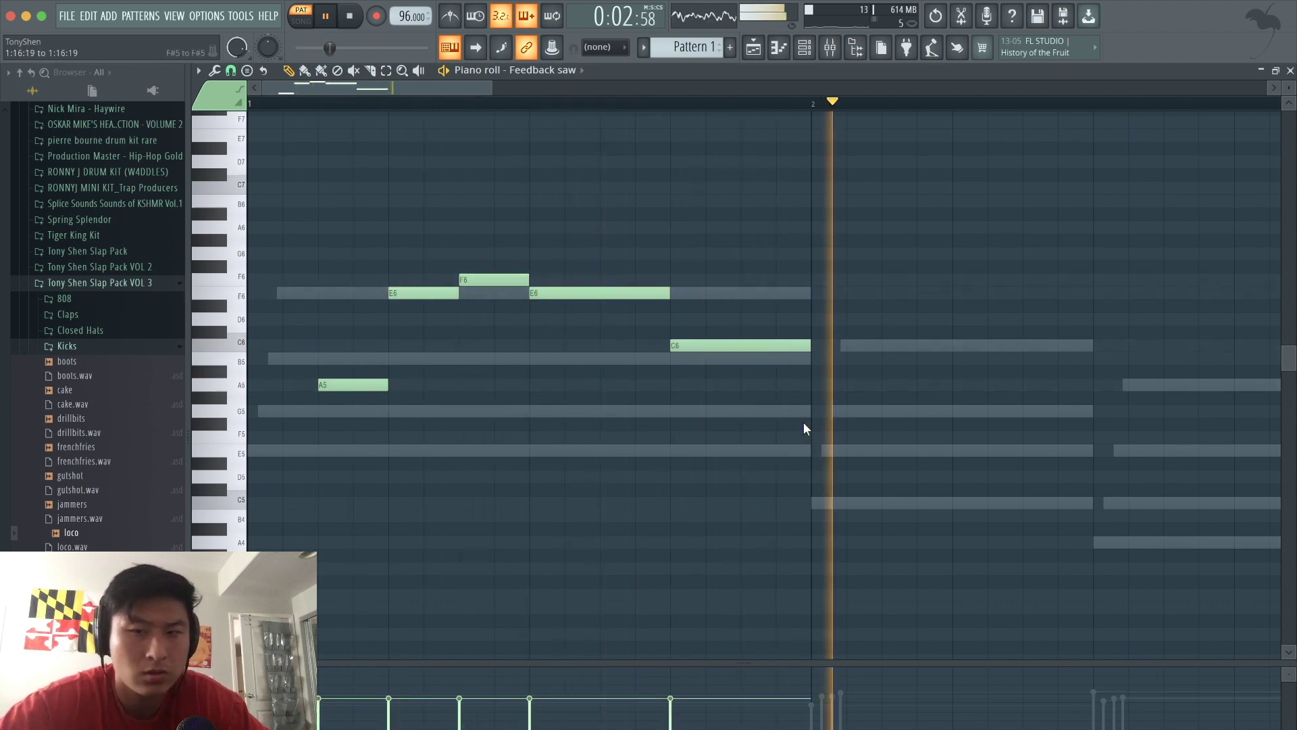
pyautogui.keyDown('ctrl'); pyautogui.scroll(-4, 804, 428); pyautogui.keyUp('ctrl')
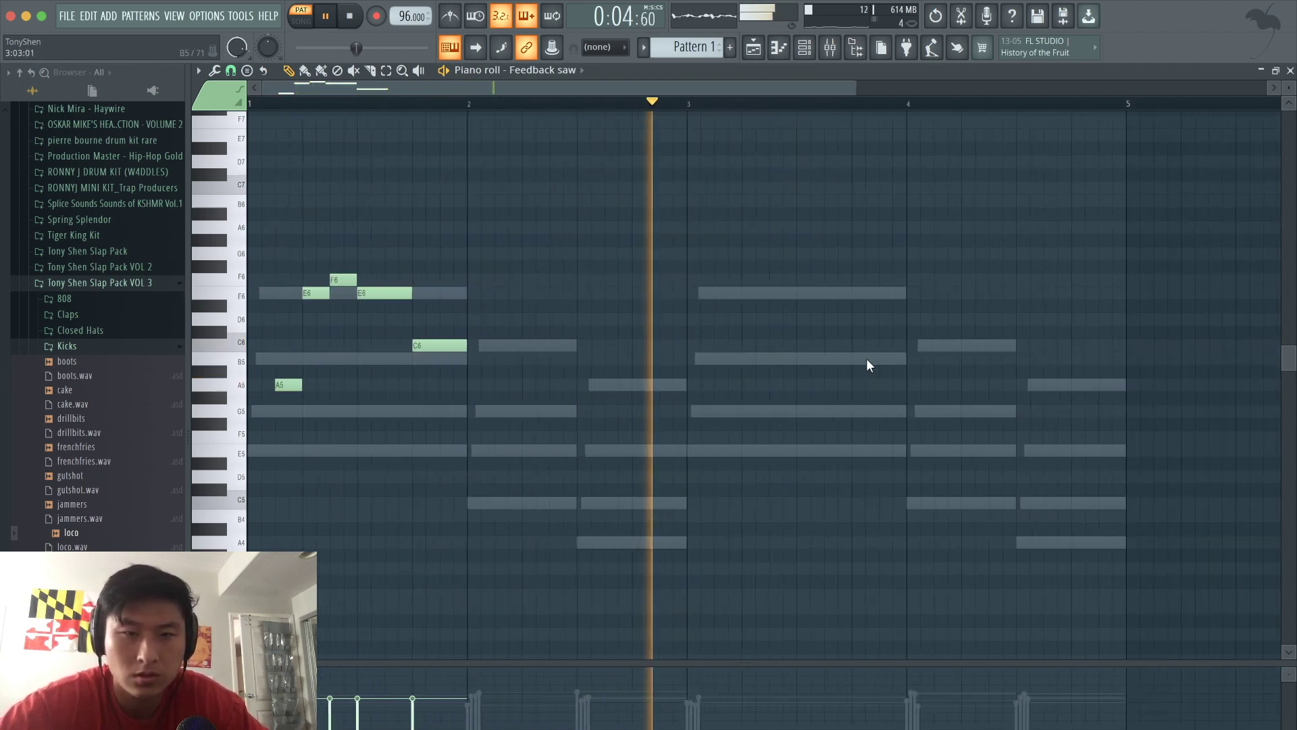
pyautogui.press('space')
# Set the snap back to Step and duplicate the whole bar 1 melody into bar 3
pyautogui.hotkey('ctrl', 'a')
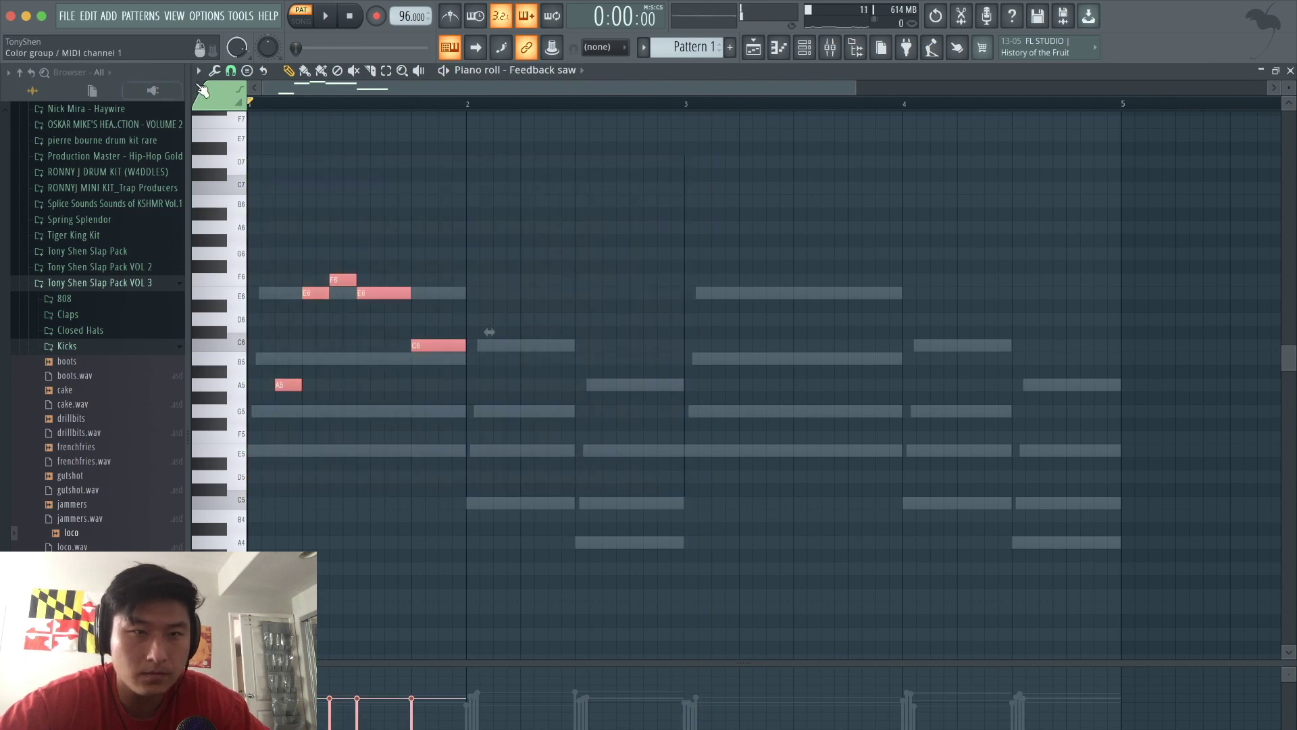
pyautogui.click(231, 70)
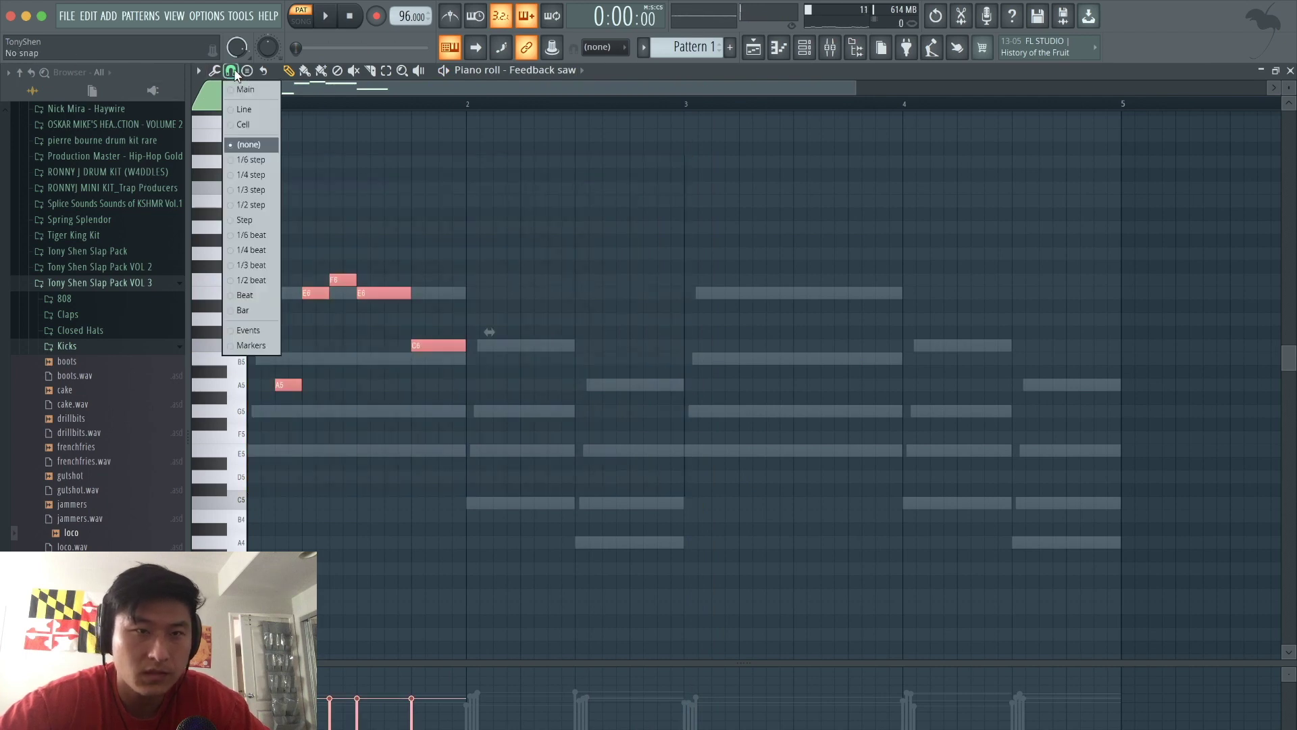
pyautogui.click(258, 224)
pyautogui.keyDown('ctrl'); pyautogui.scroll(-3, 440, 448); pyautogui.keyUp('ctrl')
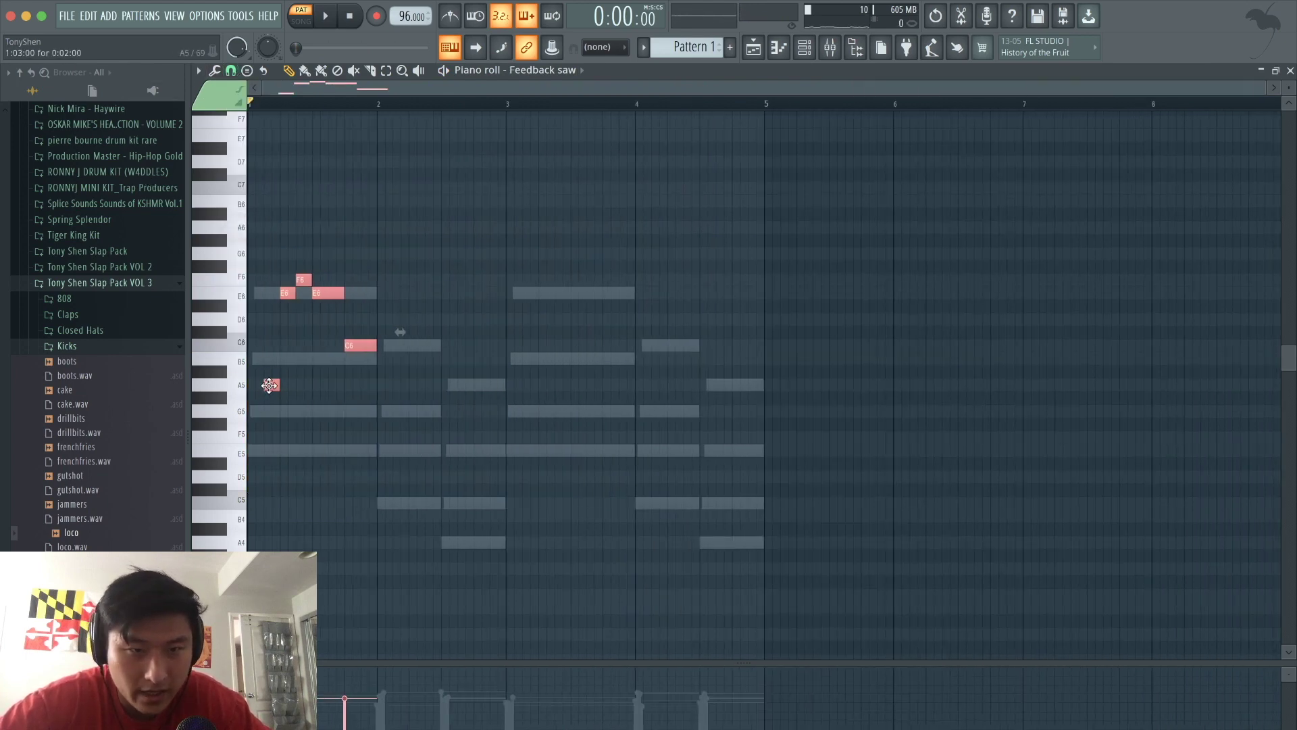
pyautogui.moveTo(270, 385); pyautogui.dragTo(528, 397)
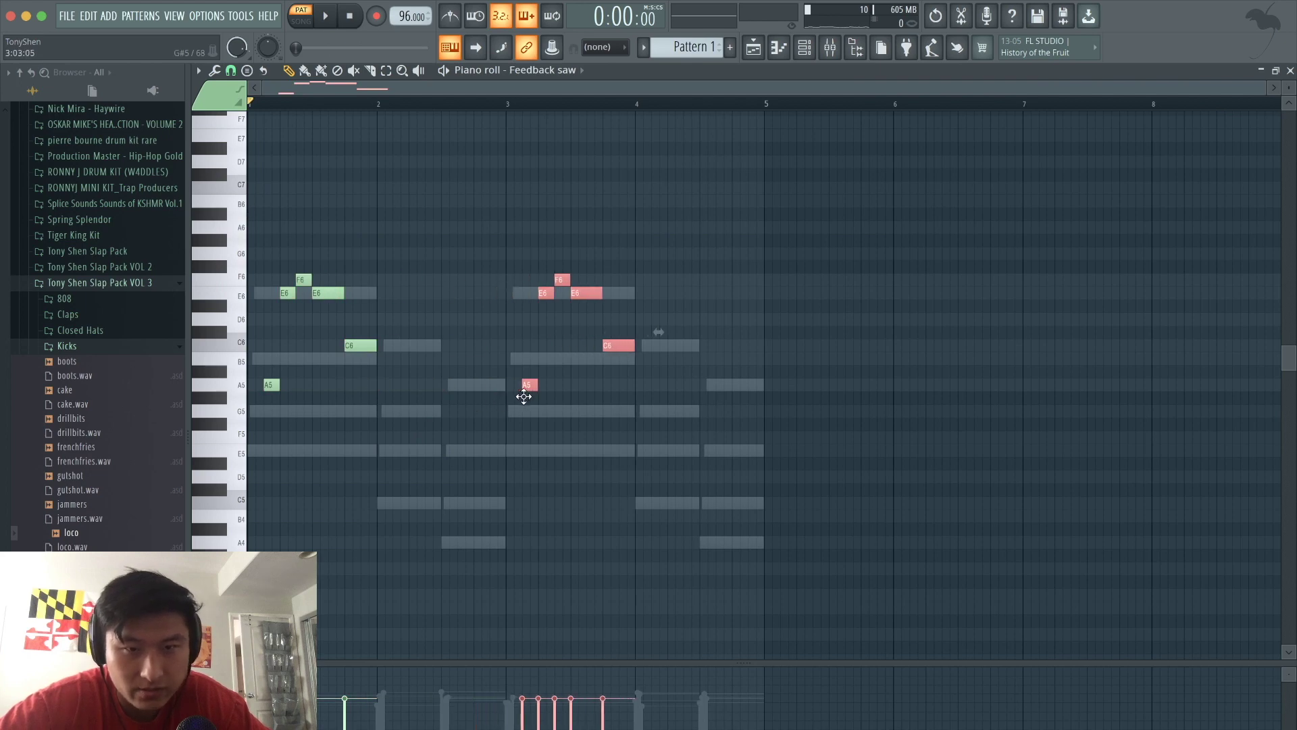
# Play from the start of bar 3 and shorten the second E6 note there to two steps
pyautogui.click(507, 103)
pyautogui.press('space')
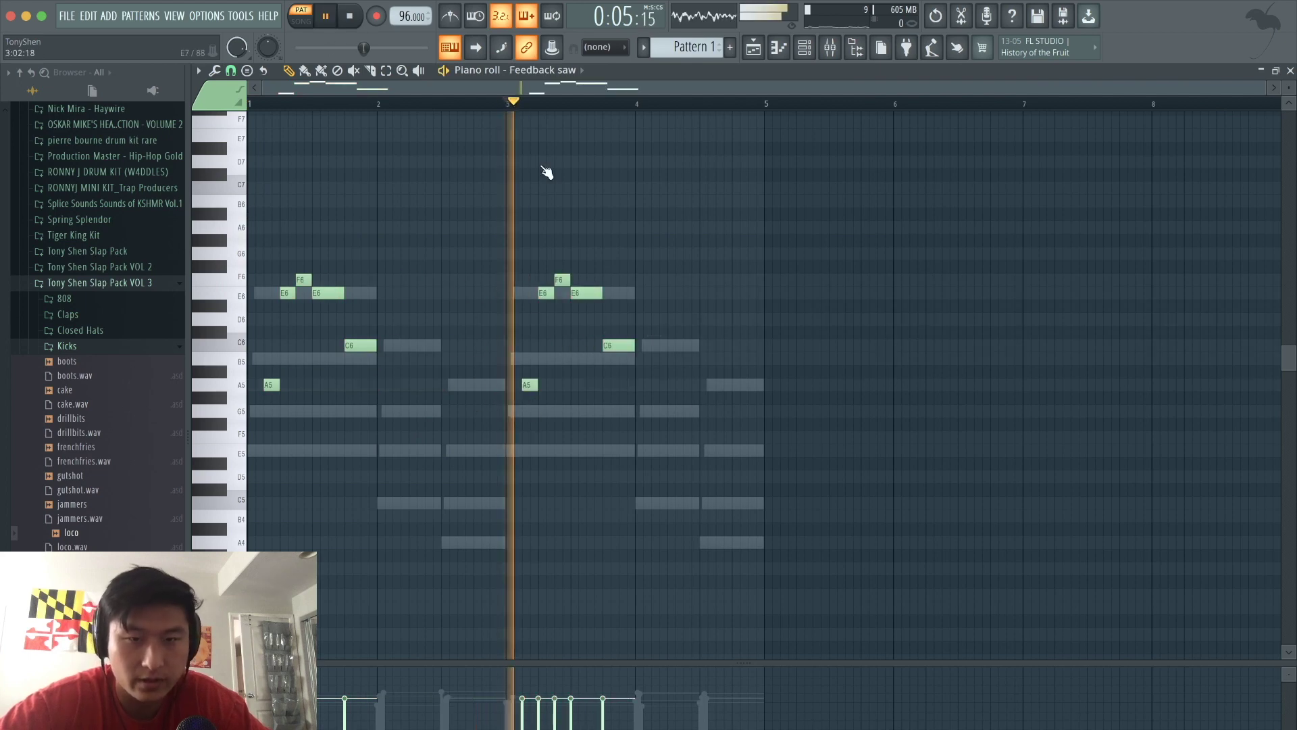
pyautogui.keyDown('ctrl'); pyautogui.scroll(1, 686, 410); pyautogui.keyUp('ctrl')
pyautogui.press('space')
pyautogui.moveTo(536, 293); pyautogui.dragTo(520, 290)
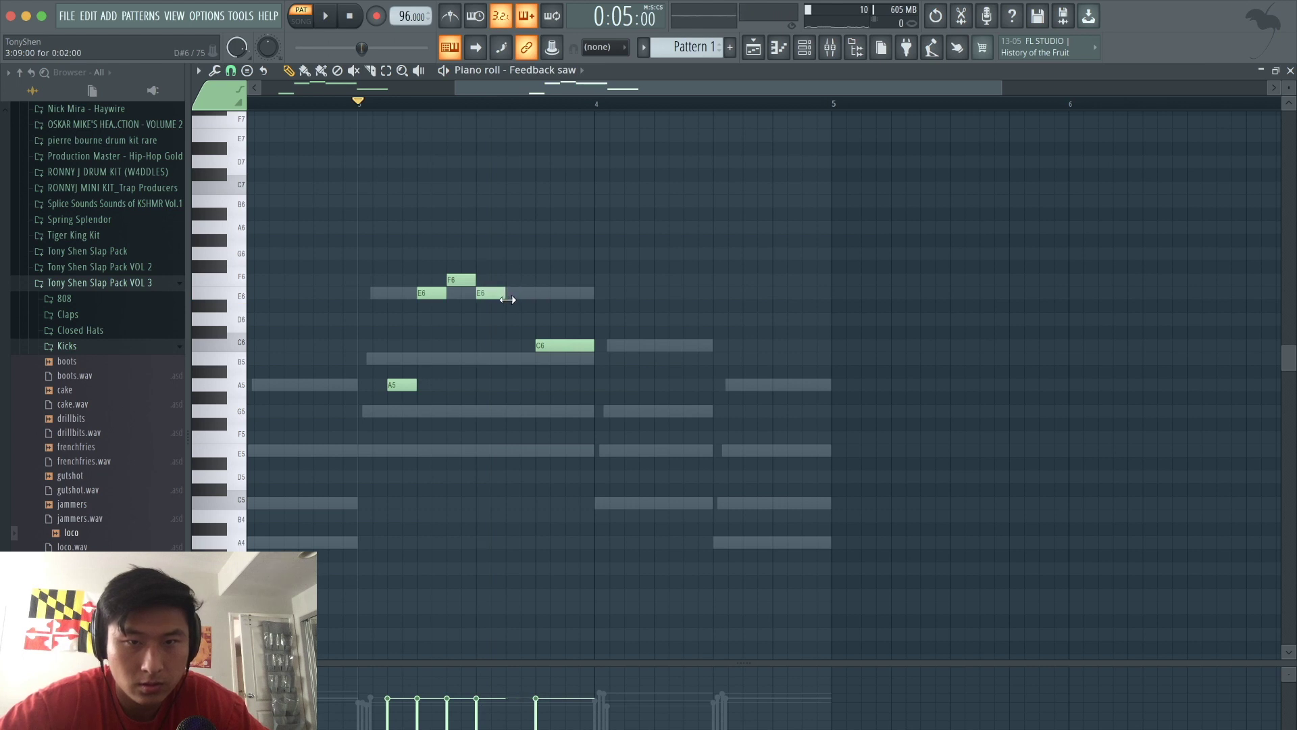
# Replace the last C6 note in bar 3 with a two-step A5 followed by a four-step B5, and play the melody
pyautogui.press('space')
pyautogui.press('space')
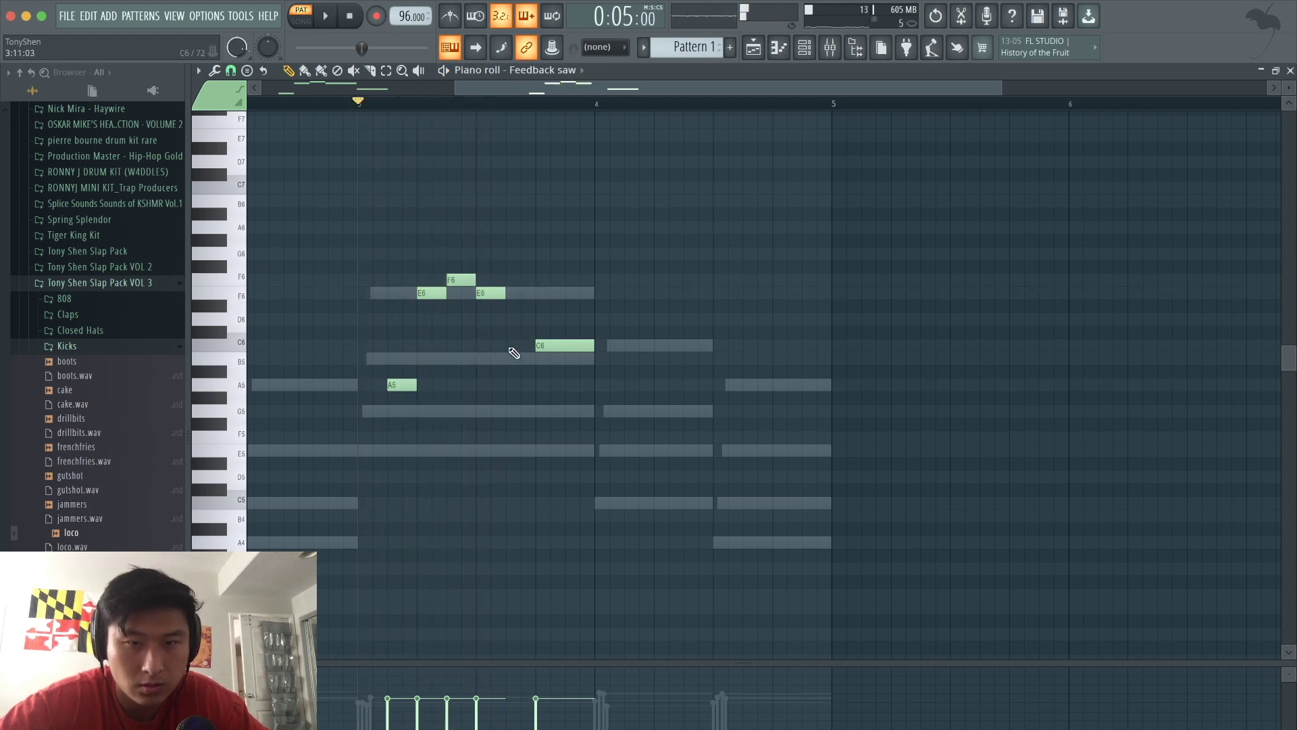
pyautogui.moveTo(544, 343); pyautogui.dragTo(515, 384)
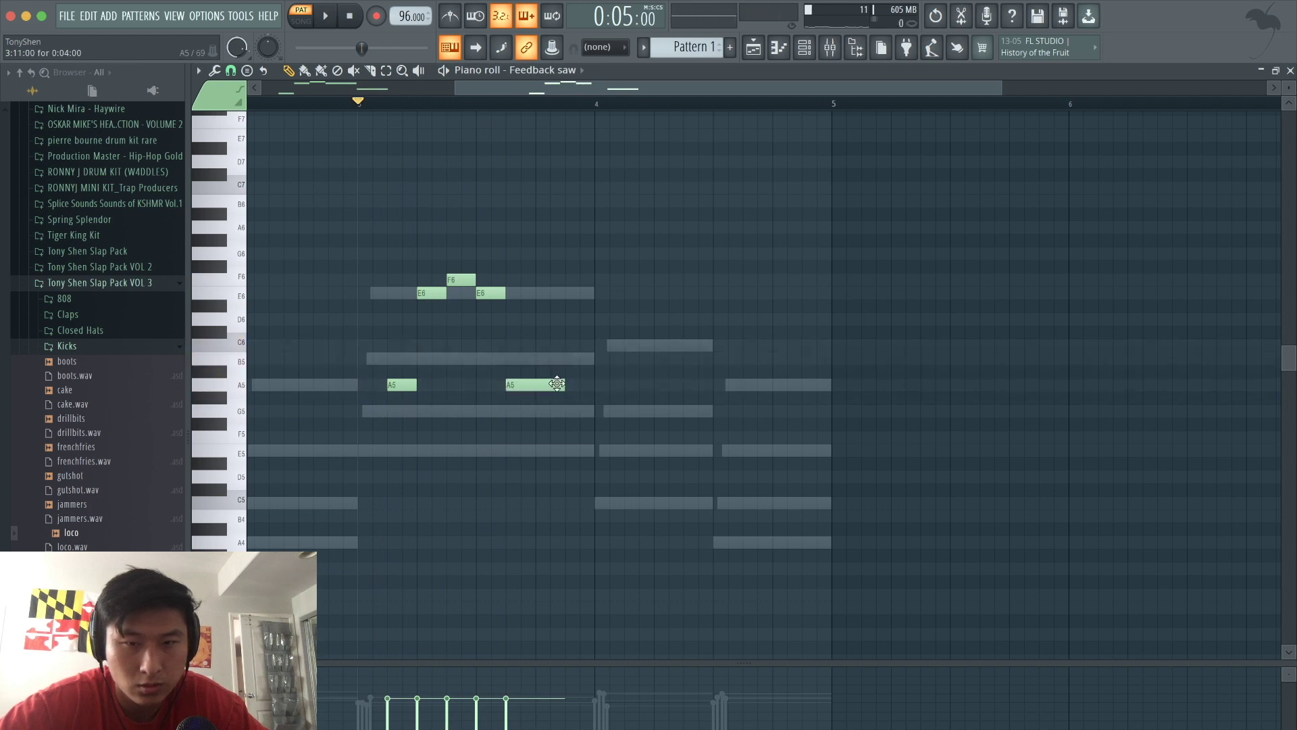
pyautogui.click(546, 359)
pyautogui.press('space')
pyautogui.moveTo(565, 359); pyautogui.dragTo(594, 359)
pyautogui.keyDown('ctrl'); pyautogui.scroll(-3, 593, 284); pyautogui.keyUp('ctrl')
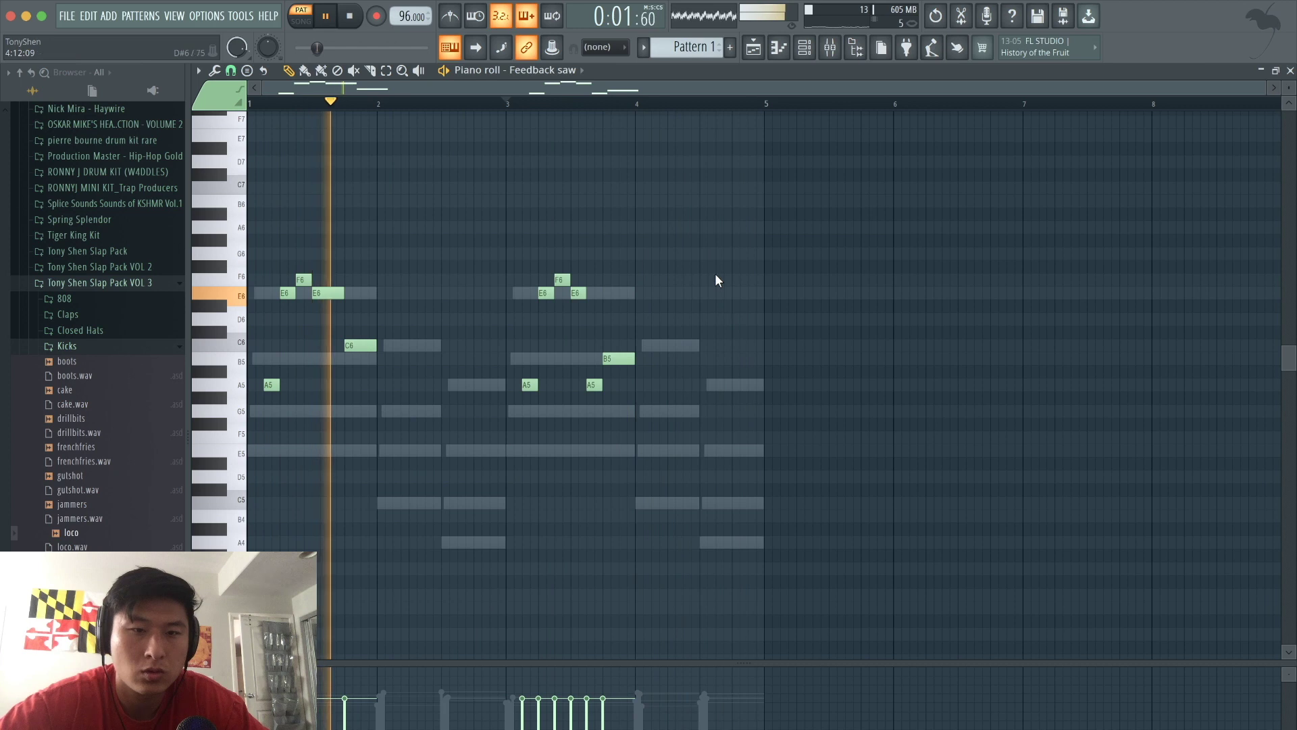
pyautogui.press('space')
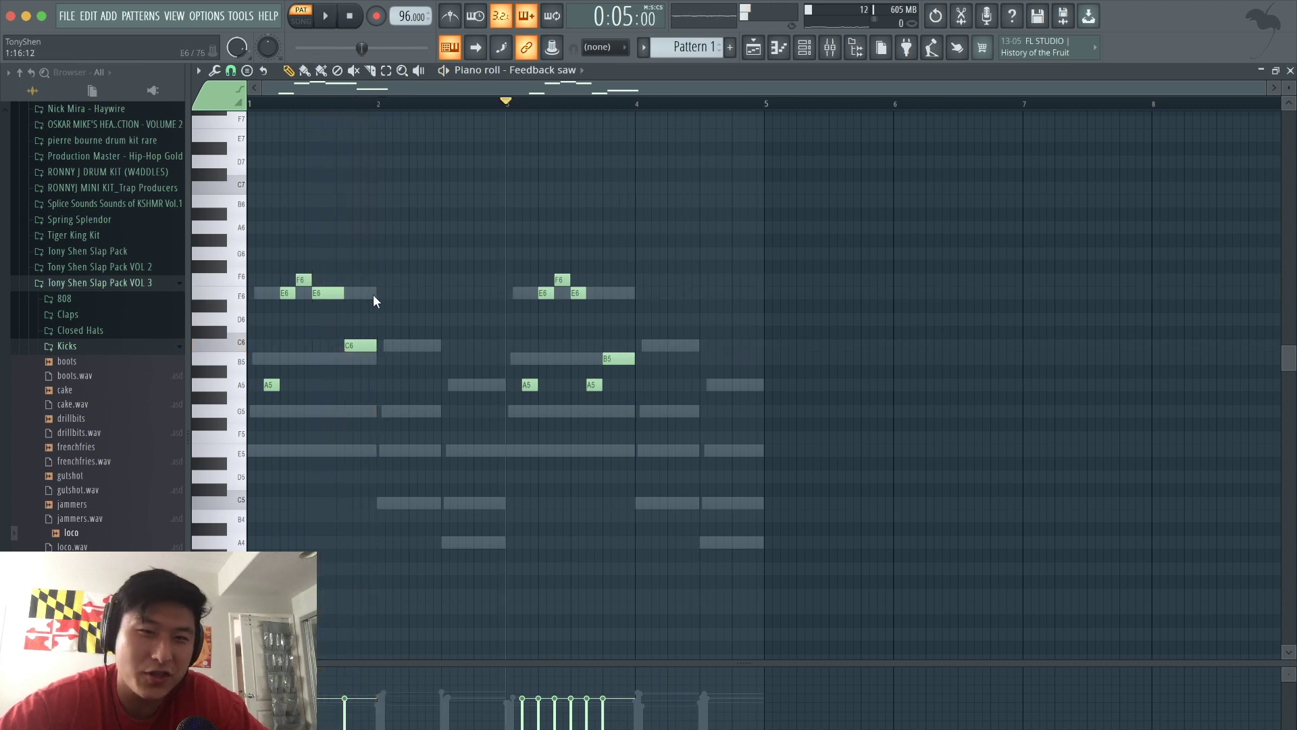
# Mark bar 2 on the timeline and compare the empty bar with the other parts in the channel rack
pyautogui.moveTo(380, 104); pyautogui.dragTo(512, 110)
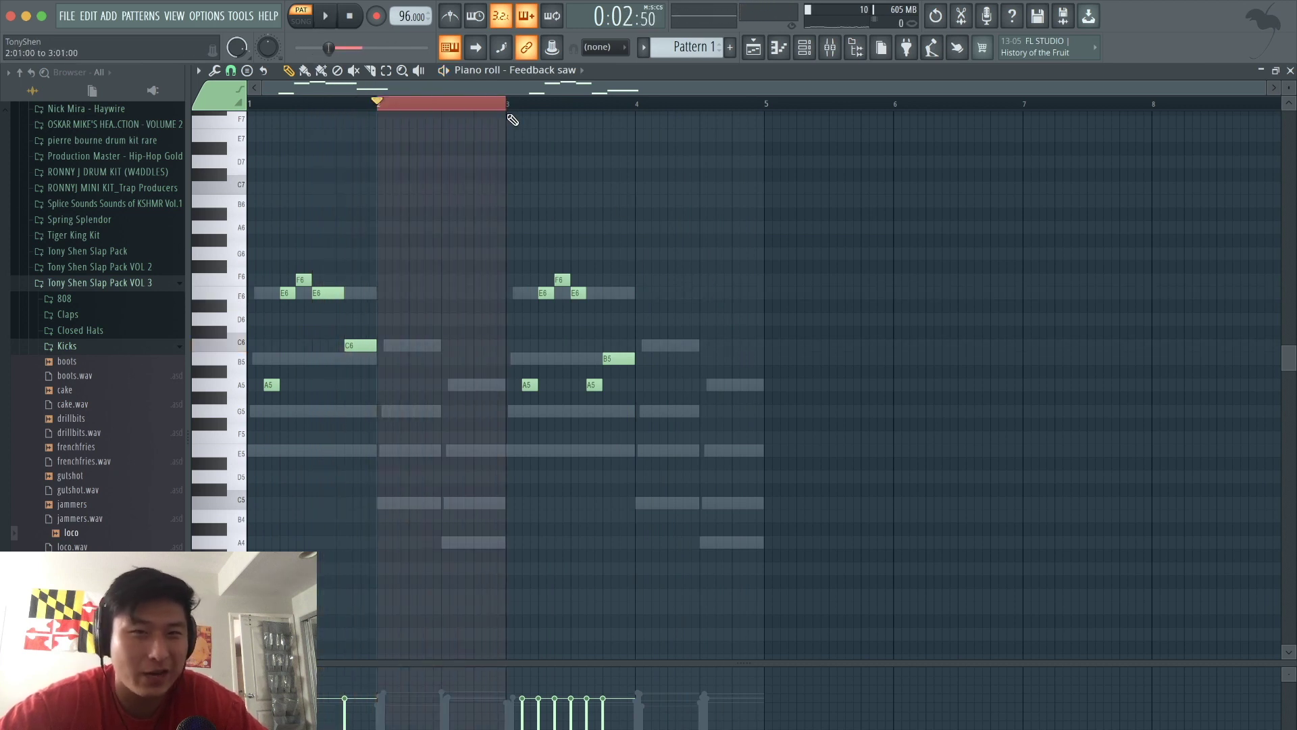
pyautogui.click(805, 47)
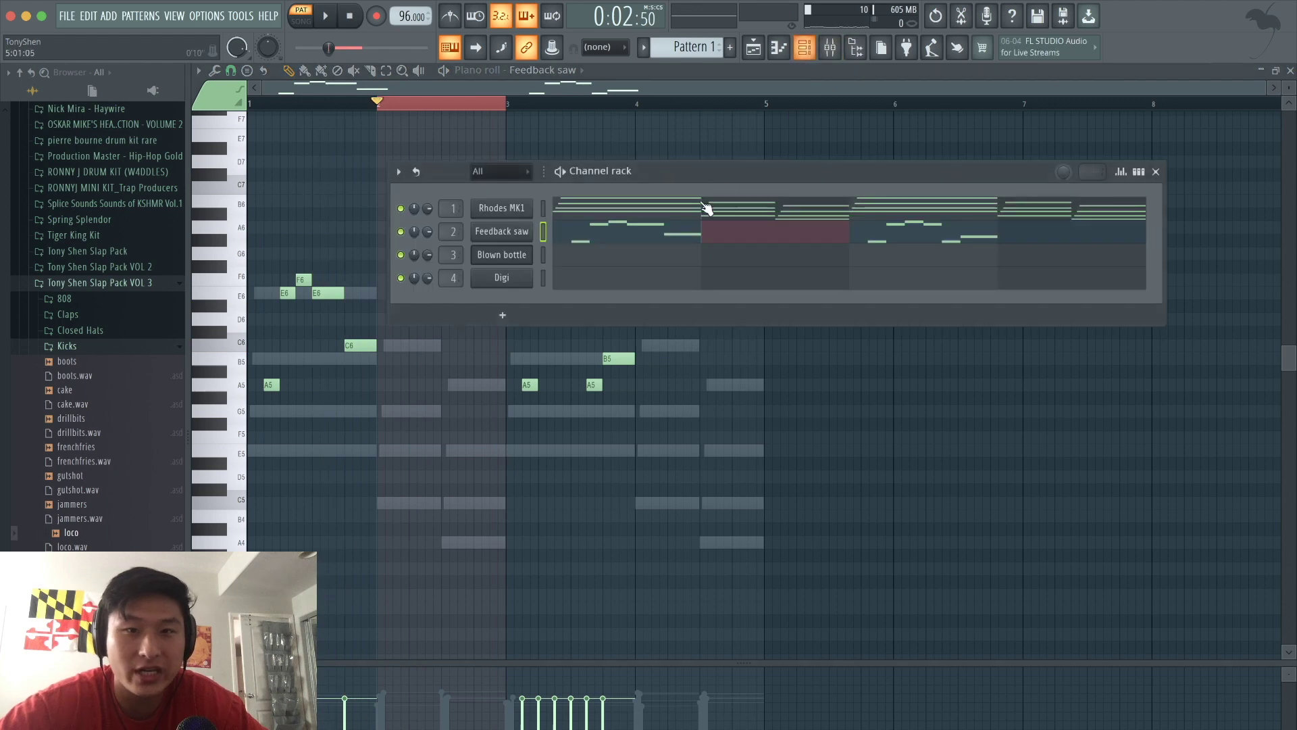
pyautogui.click(809, 45)
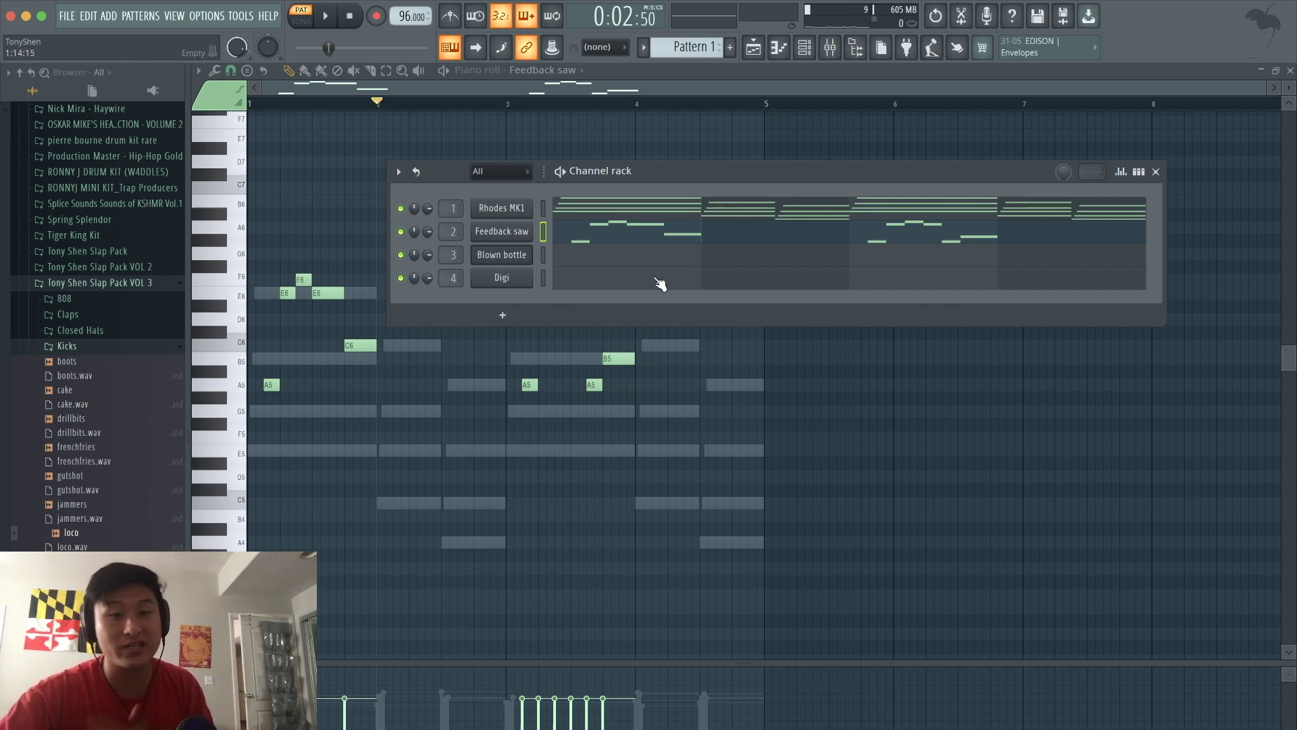
# Open the Blown bottle channel's Sytrus, browse its presets, reselect Blown bottle and close the plugin
pyautogui.click(513, 254)
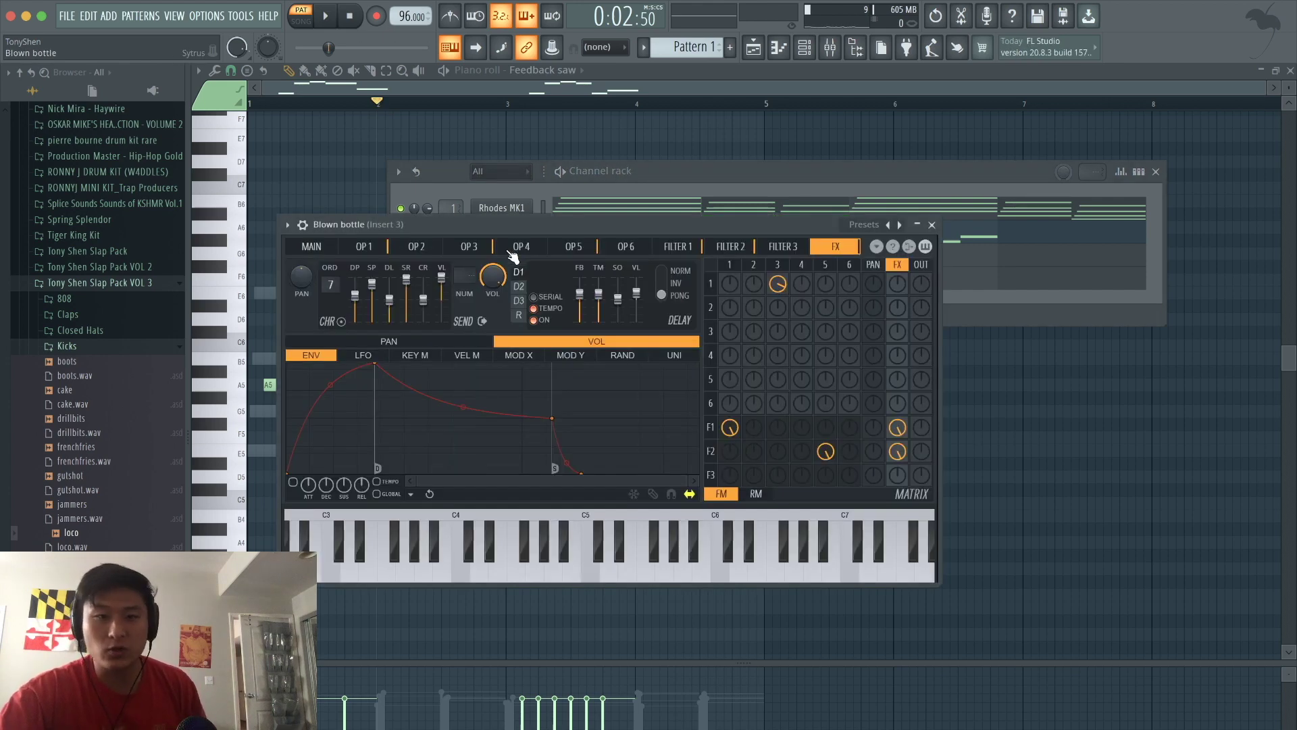
pyautogui.click(287, 225)
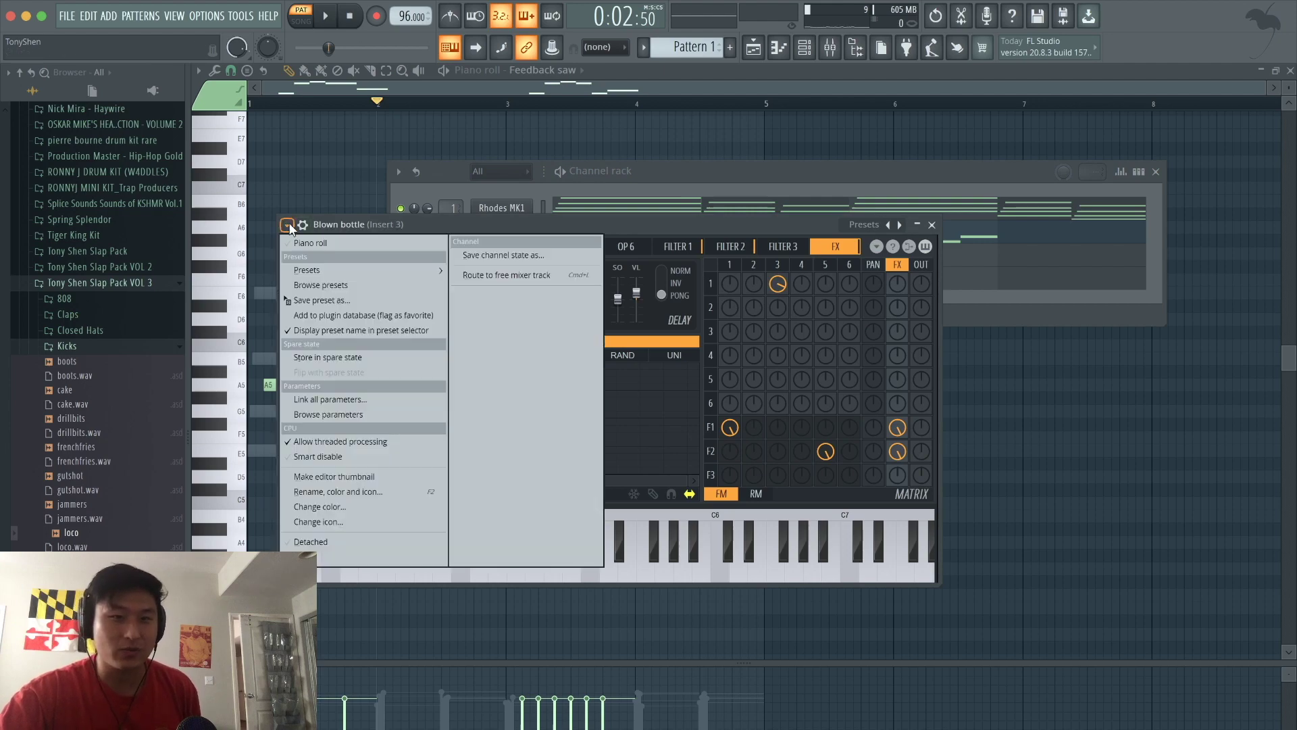
pyautogui.click(862, 227)
pyautogui.click(862, 228)
pyautogui.click(863, 228)
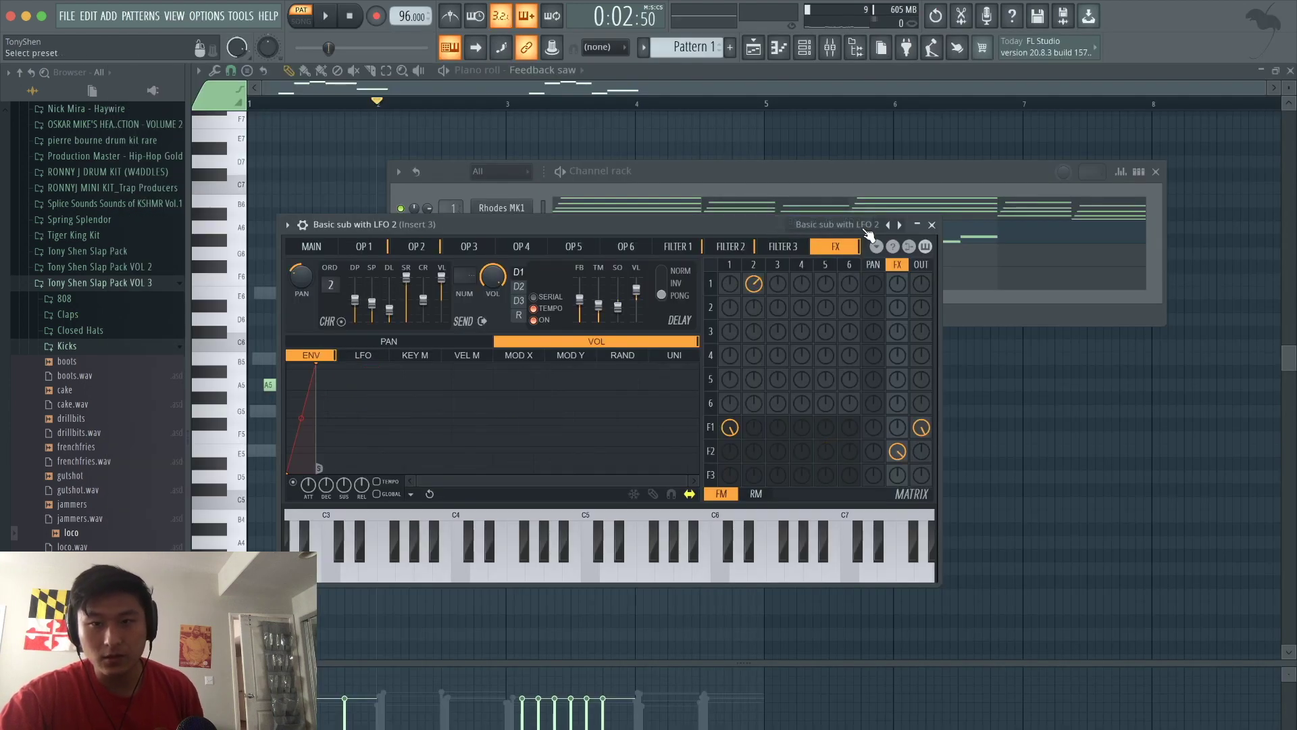
pyautogui.click(842, 221)
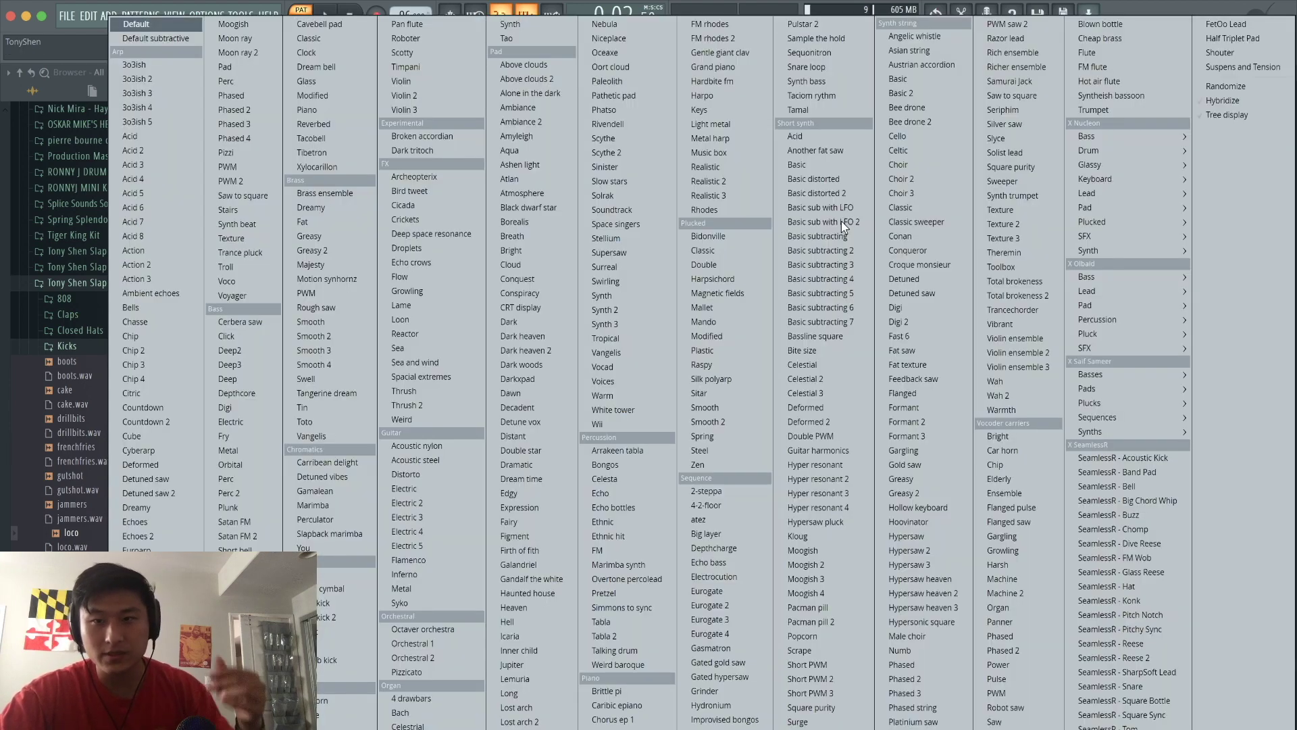
pyautogui.click(1133, 23)
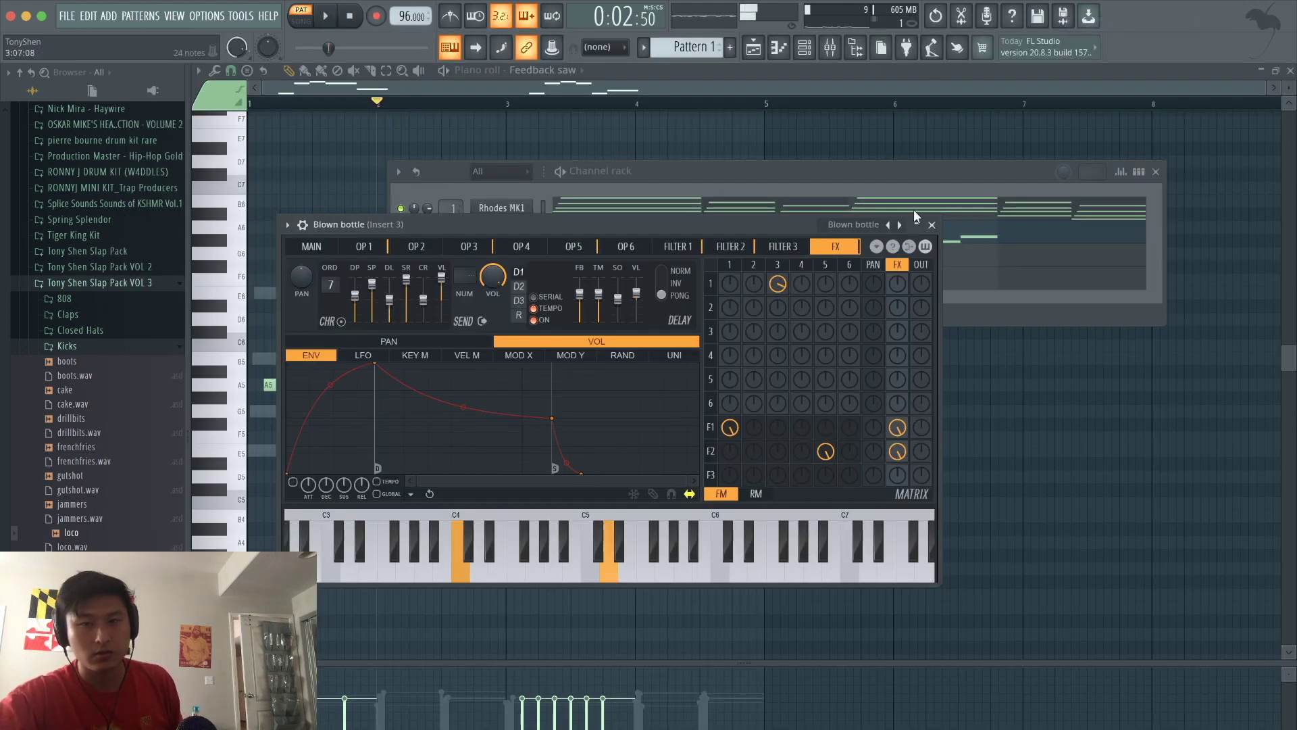
pyautogui.click(933, 226)
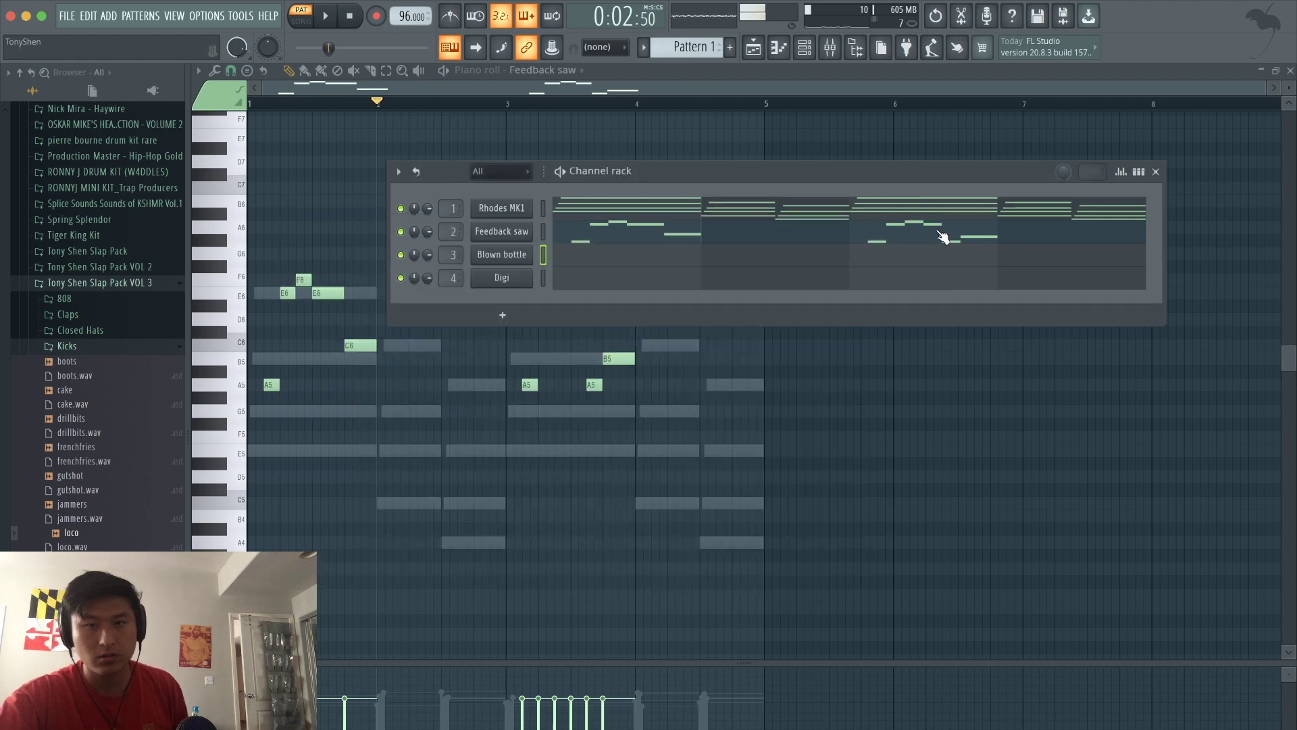
# Open the Blown bottle channel's piano roll and play the pattern from the start of bar 1
pyautogui.click(738, 264)
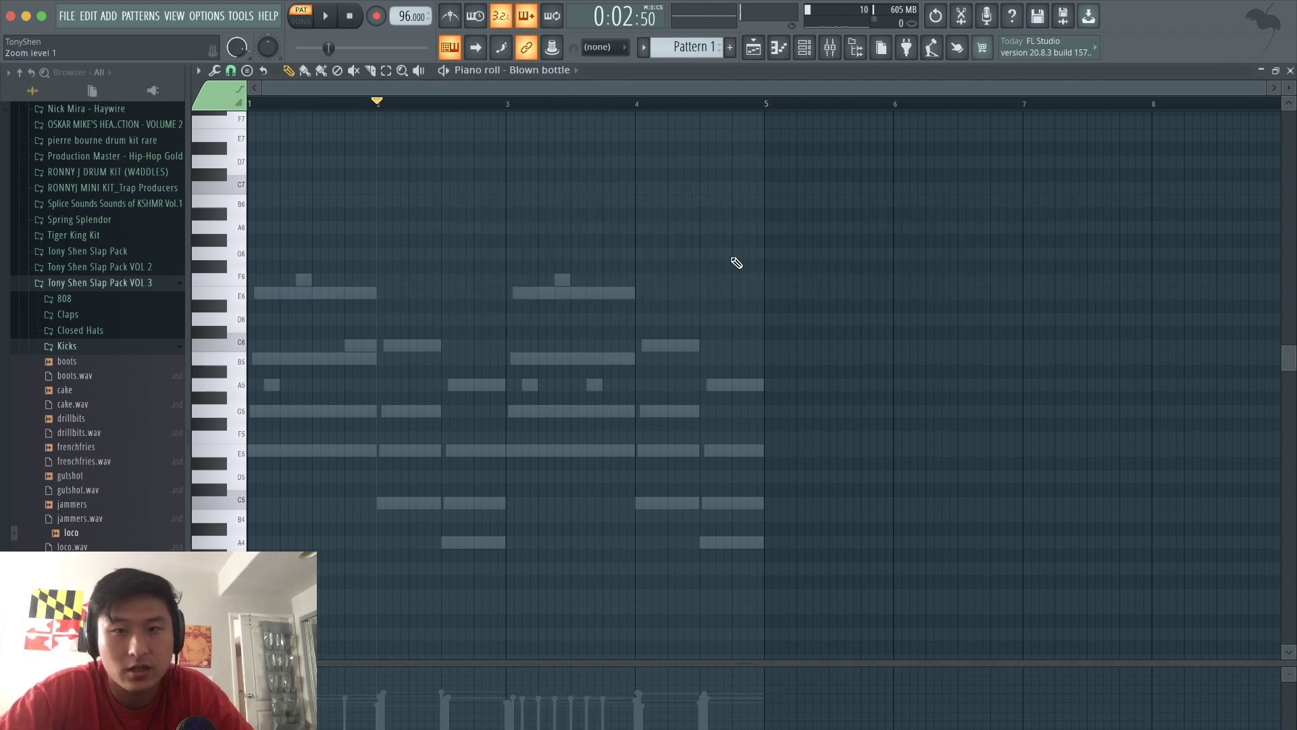
pyautogui.scroll(3, 365, 370)
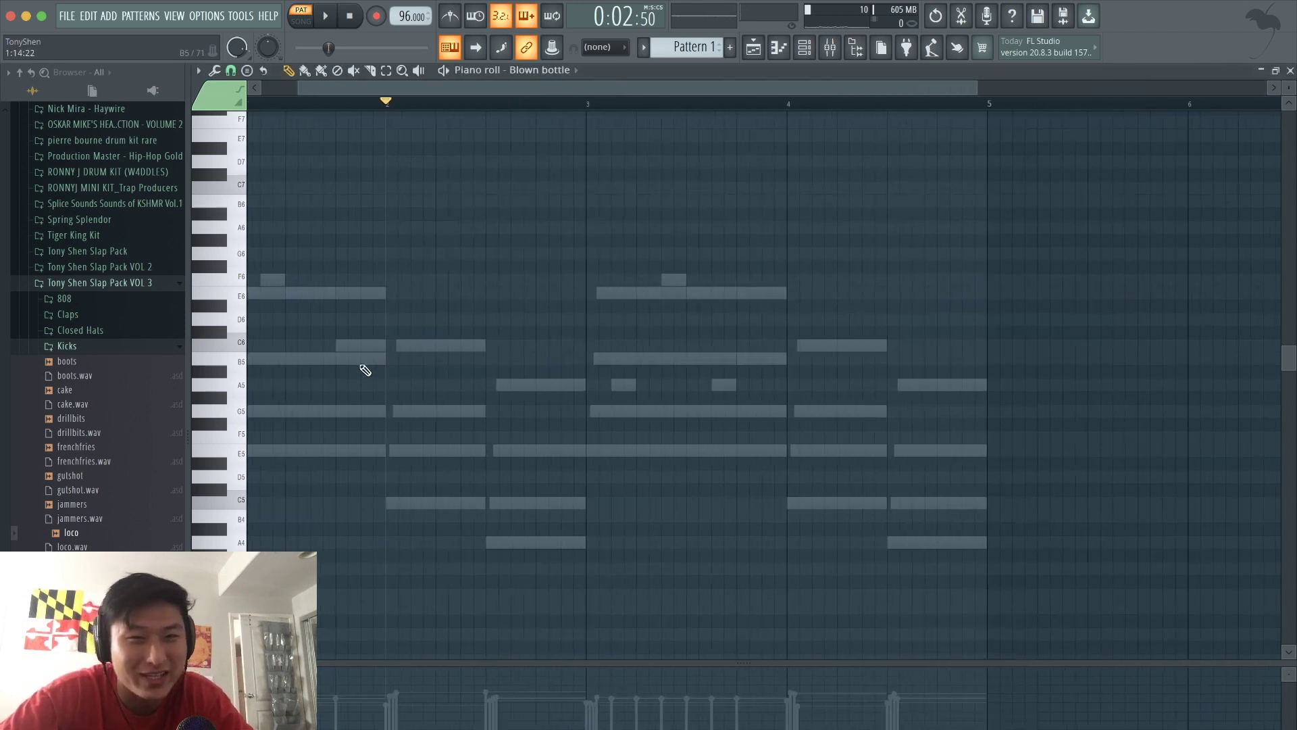
pyautogui.scroll(-2, 365, 370)
pyautogui.scroll(1, 365, 370)
pyautogui.press('space')
pyautogui.click(260, 103)
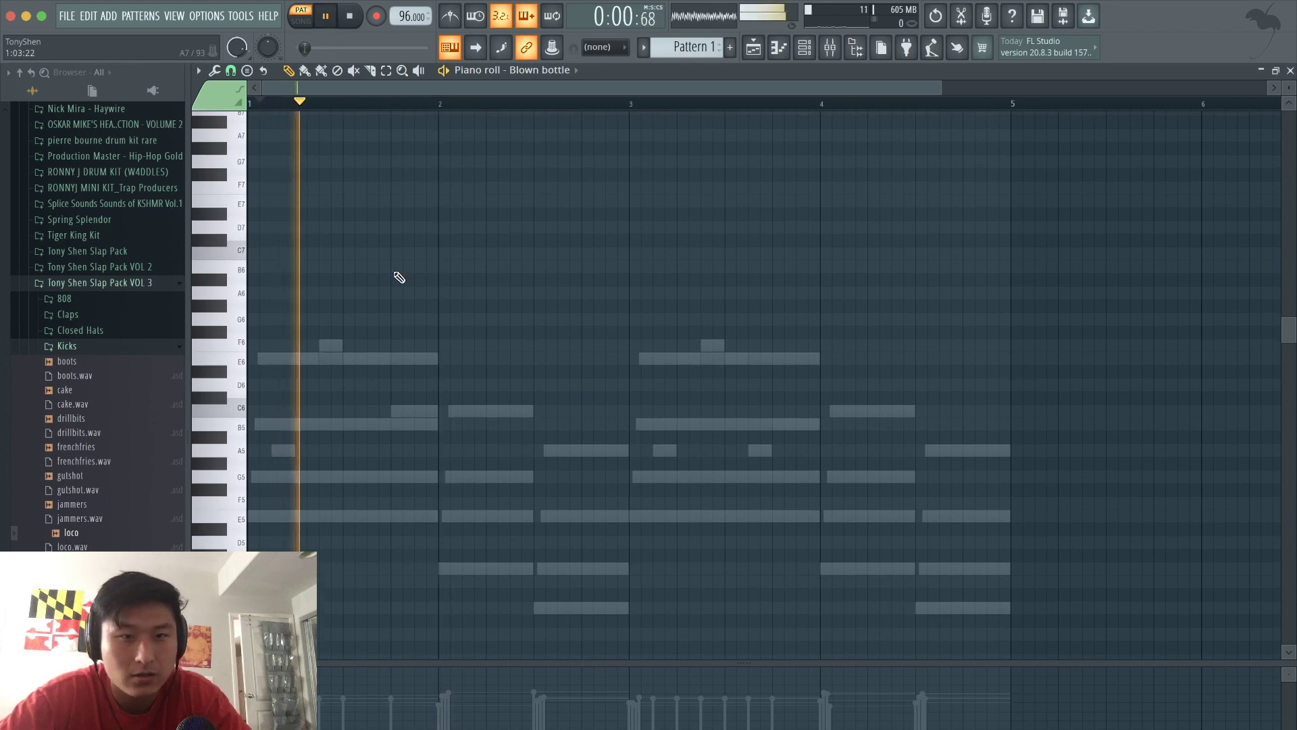
pyautogui.scroll(1, 467, 353)
pyautogui.press('space')
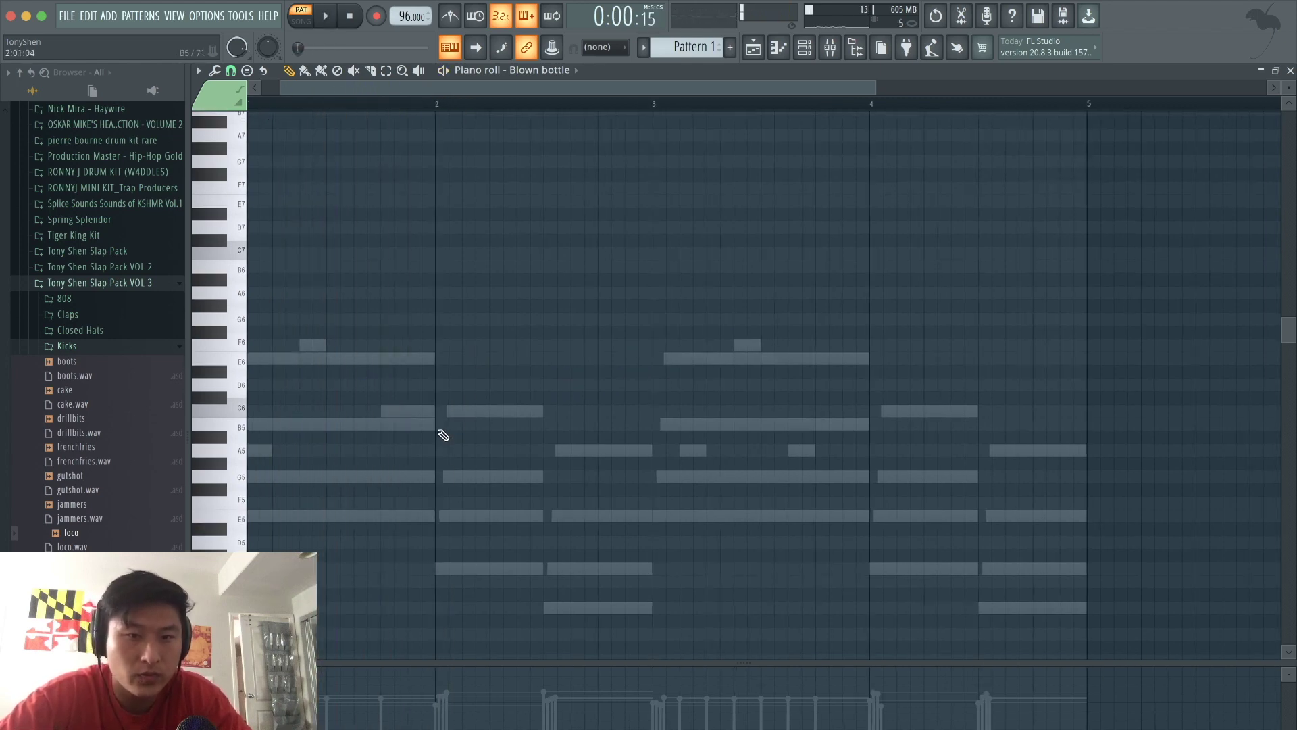
# Add a Blown bottle melody in bar 2: four-step B5, two-step C6 at step 7, then four-step B5 and G5, and play it
pyautogui.click(437, 424)
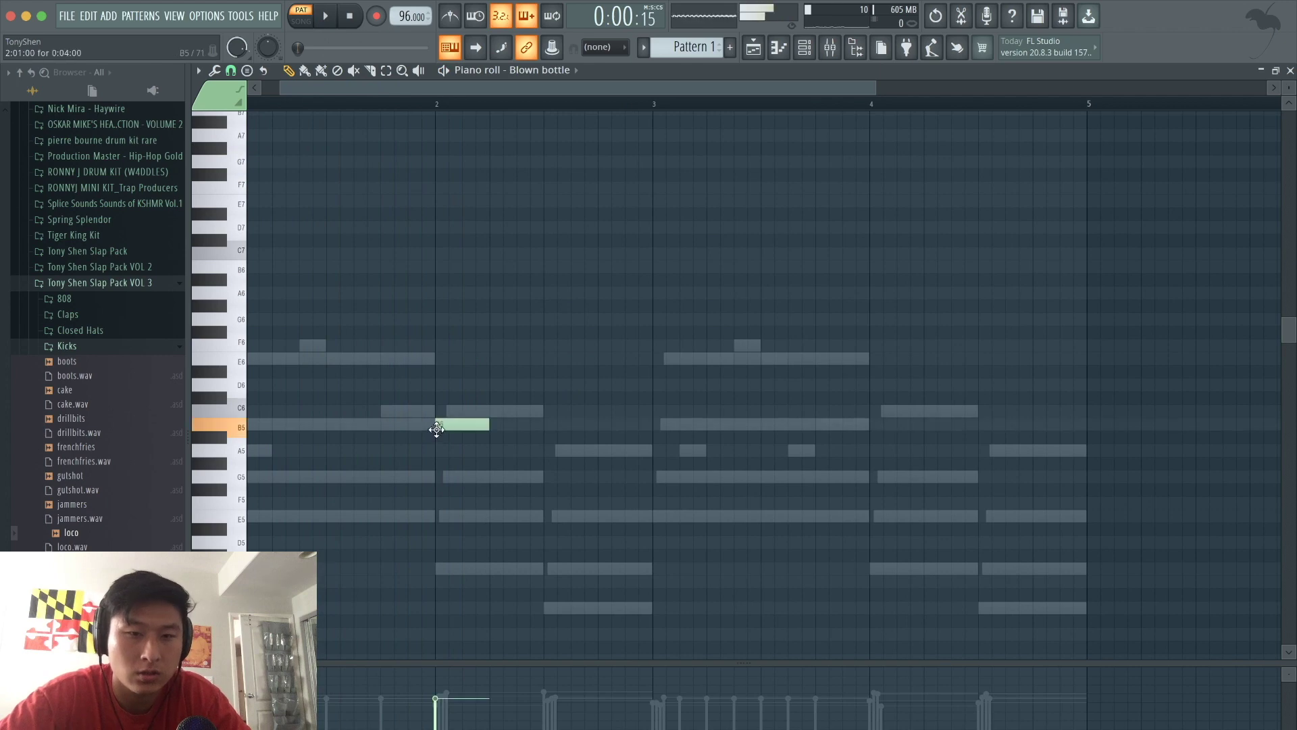
pyautogui.press('space')
pyautogui.moveTo(487, 424)
pyautogui.mouseDown()
pyautogui.moveTo(463, 424)
pyautogui.moveTo(500, 425)
pyautogui.mouseUp()
pyautogui.scroll(1, 466, 422)
pyautogui.press('space')
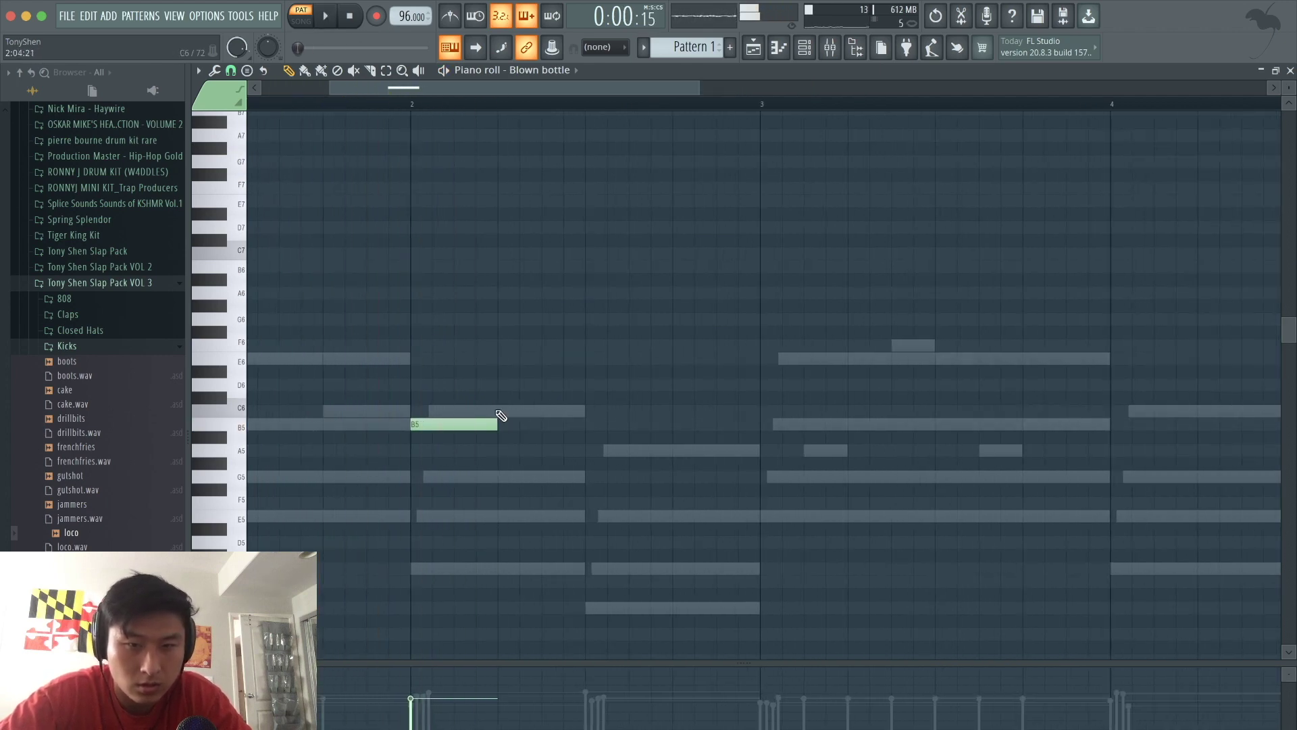
pyautogui.click(528, 411)
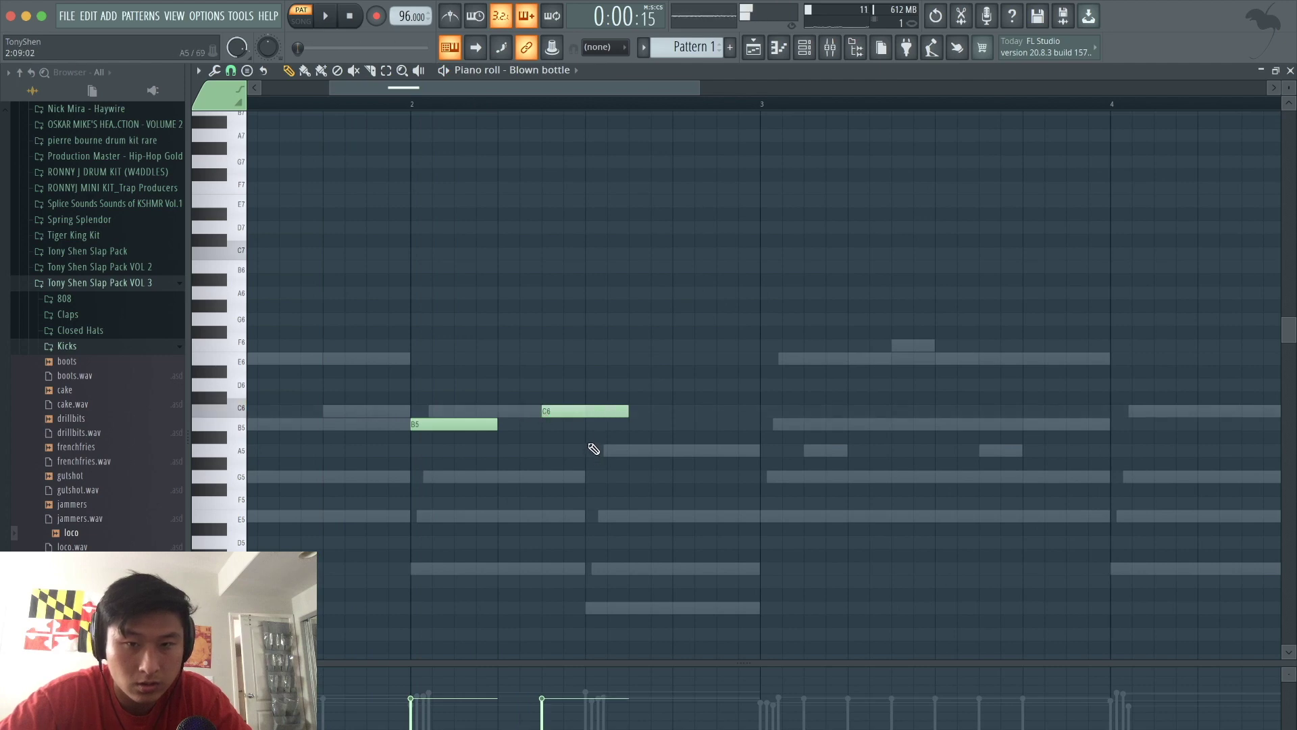
pyautogui.click(606, 425)
pyautogui.click(684, 477)
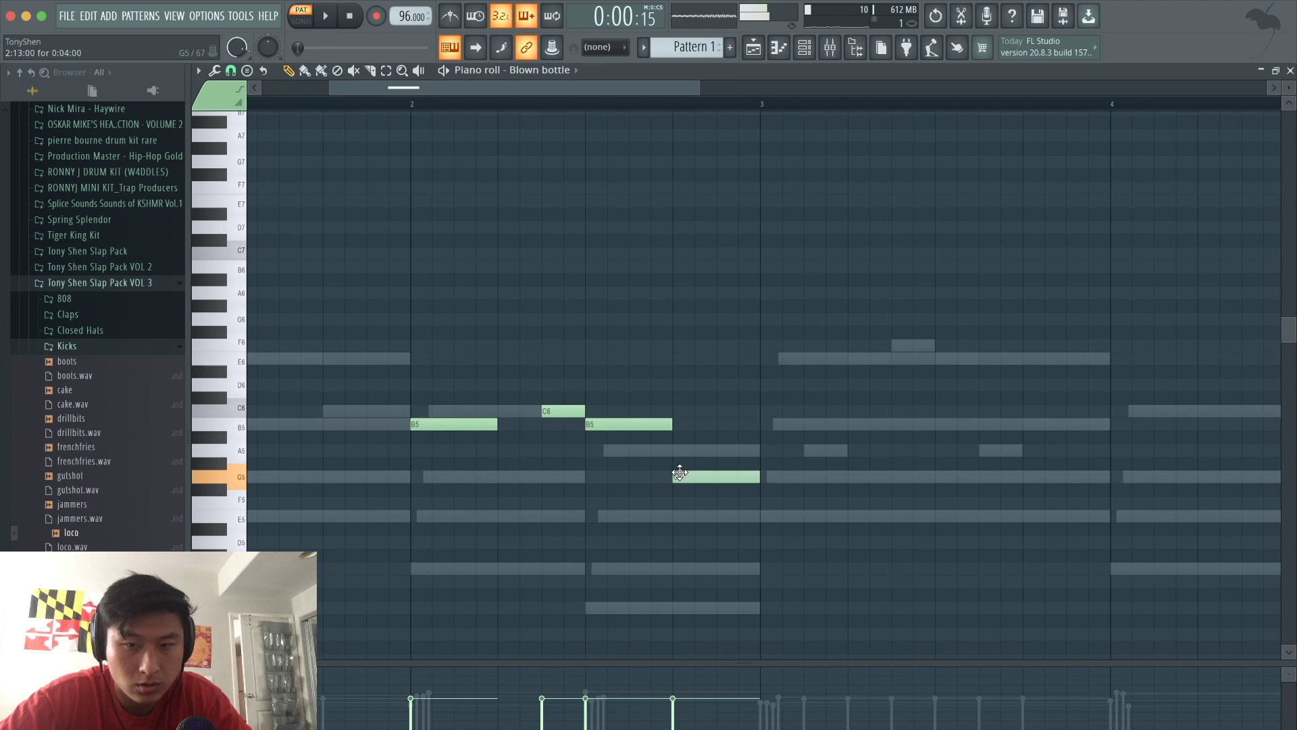
pyautogui.press('space')
pyautogui.scroll(-1, 825, 446)
pyautogui.scroll(-1, 809, 585)
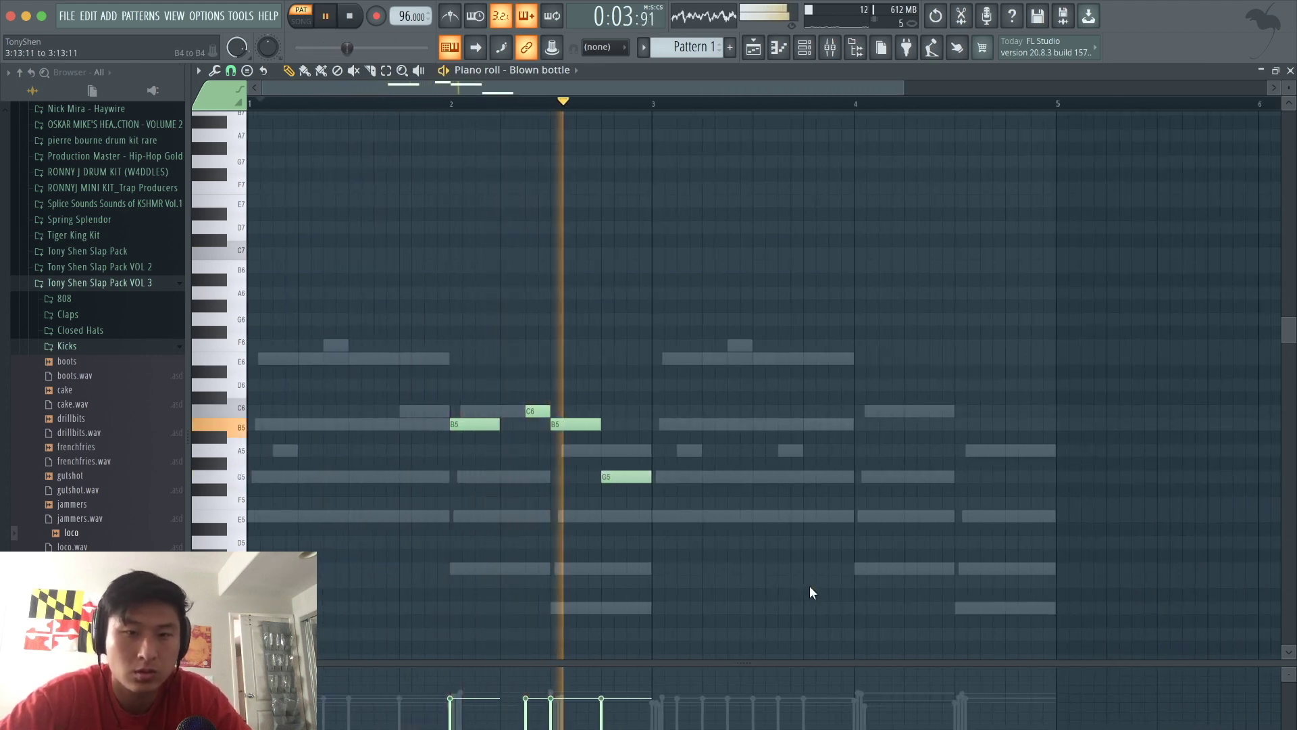
# Duplicate the bar 2 phrase into bar 4, change its first note to C6, and play from bar 4
pyautogui.moveTo(730, 573); pyautogui.dragTo(476, 355)
pyautogui.moveTo(469, 424); pyautogui.dragTo(899, 408)
pyautogui.click(899, 467)
pyautogui.press('space')
pyautogui.click(857, 103)
pyautogui.press('space')
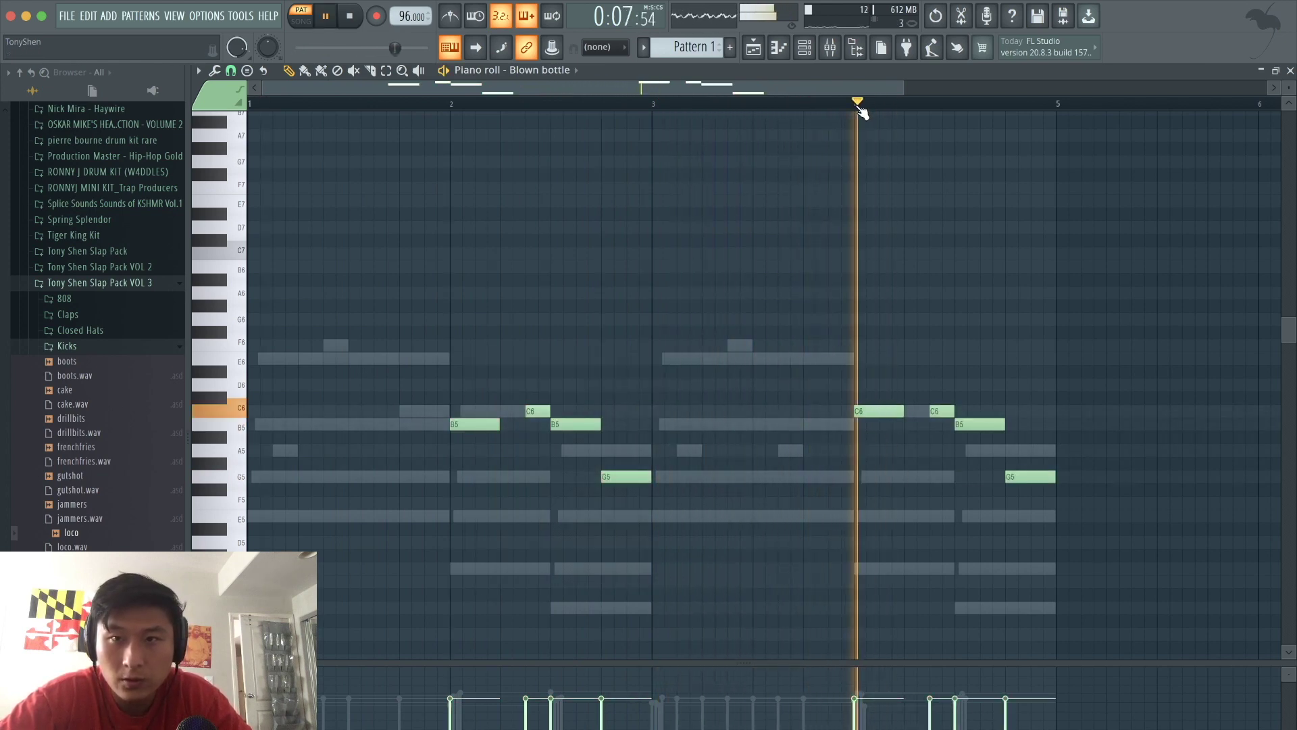
# Vary the bar 4 phrase with one-step D6 and C6, two-step B5 and G5, and a closing four-step A5, and play it
pyautogui.scroll(3, 1083, 331)
pyautogui.press('space')
pyautogui.moveTo(870, 411); pyautogui.dragTo(877, 385)
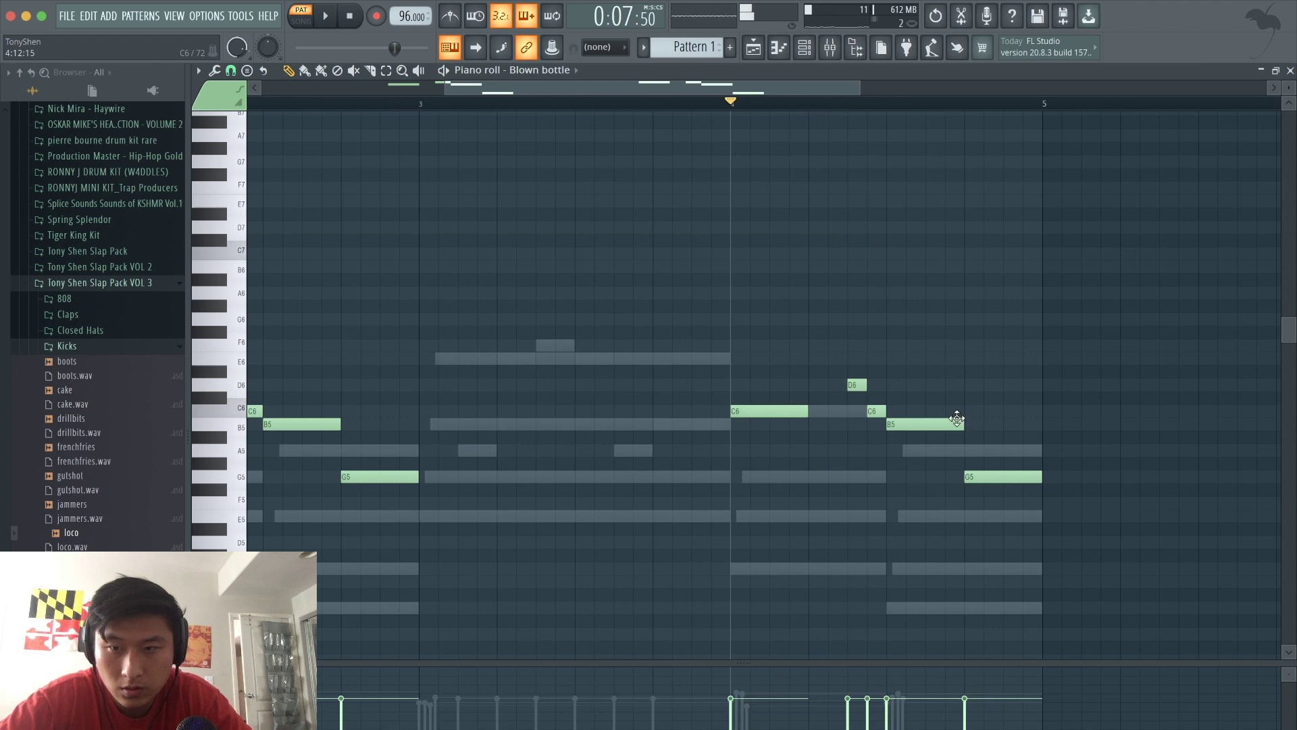
pyautogui.click(931, 477)
pyautogui.moveTo(1003, 476); pyautogui.dragTo(1001, 450)
pyautogui.press('space')
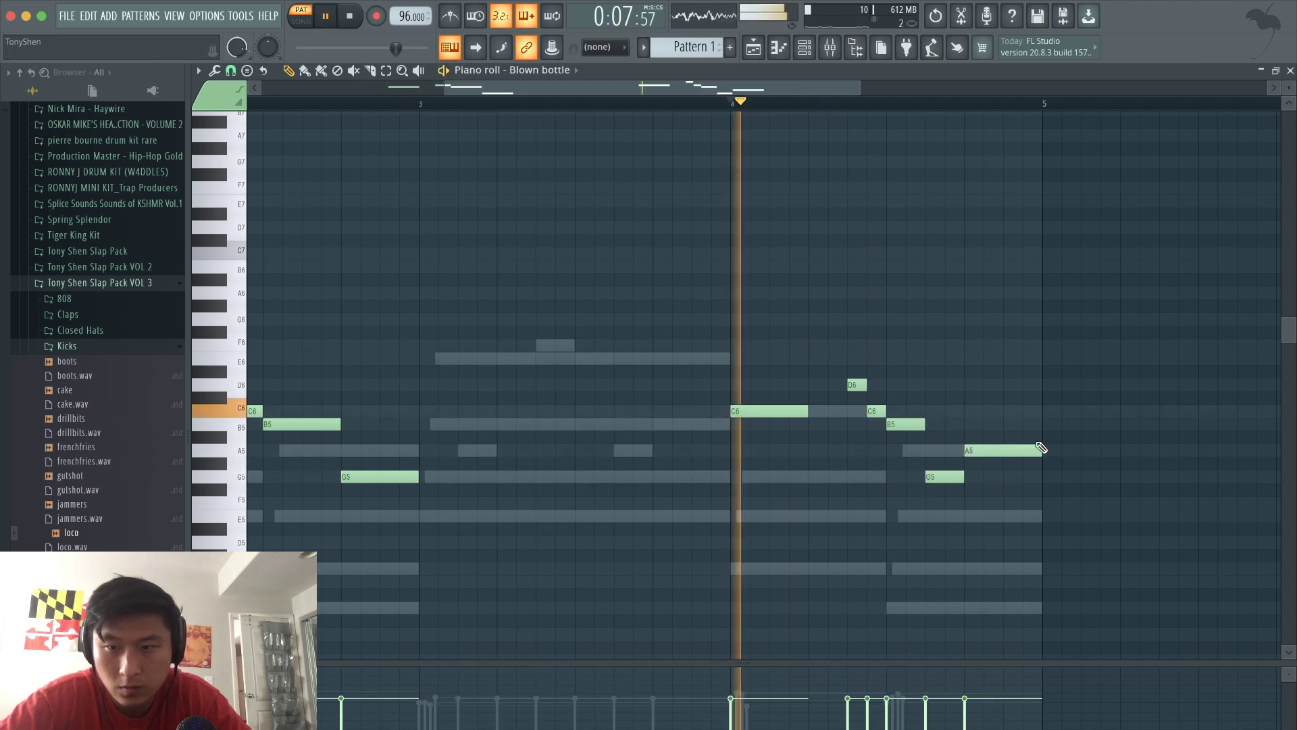
pyautogui.scroll(-2, 1040, 448)
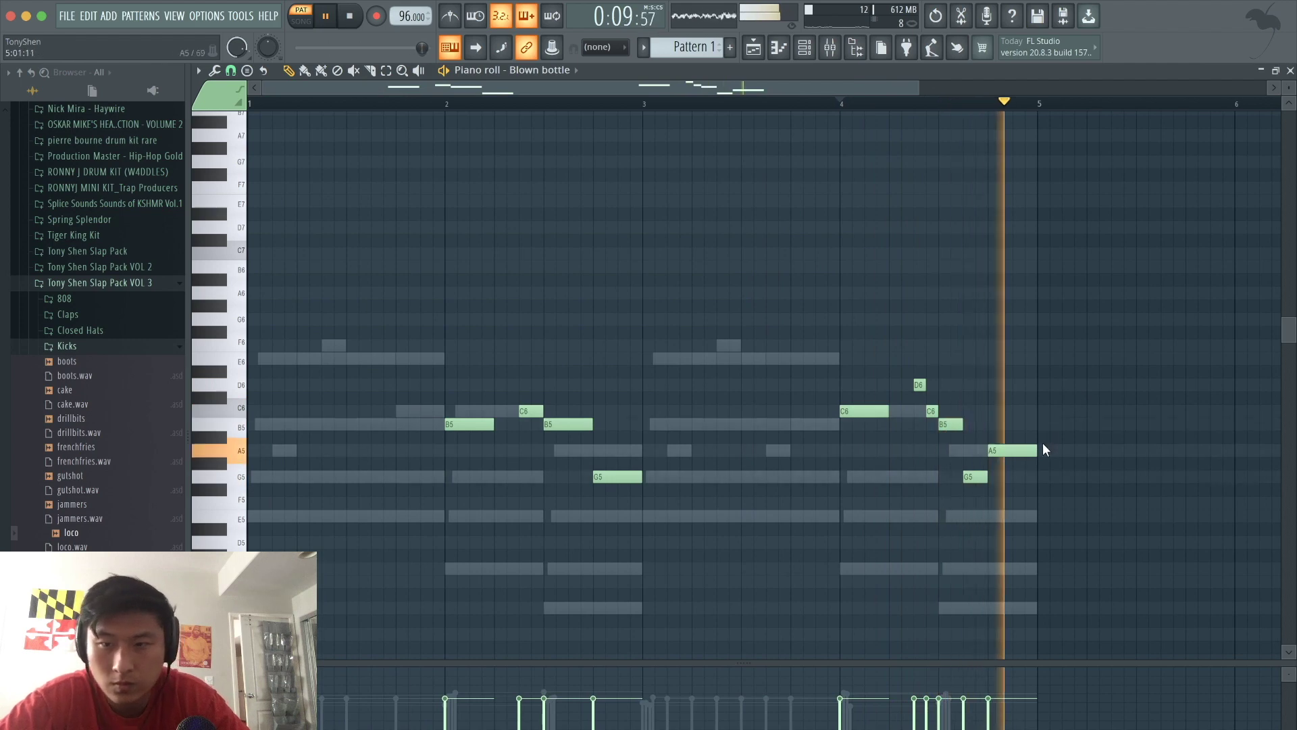
pyautogui.scroll(-1, 1044, 420)
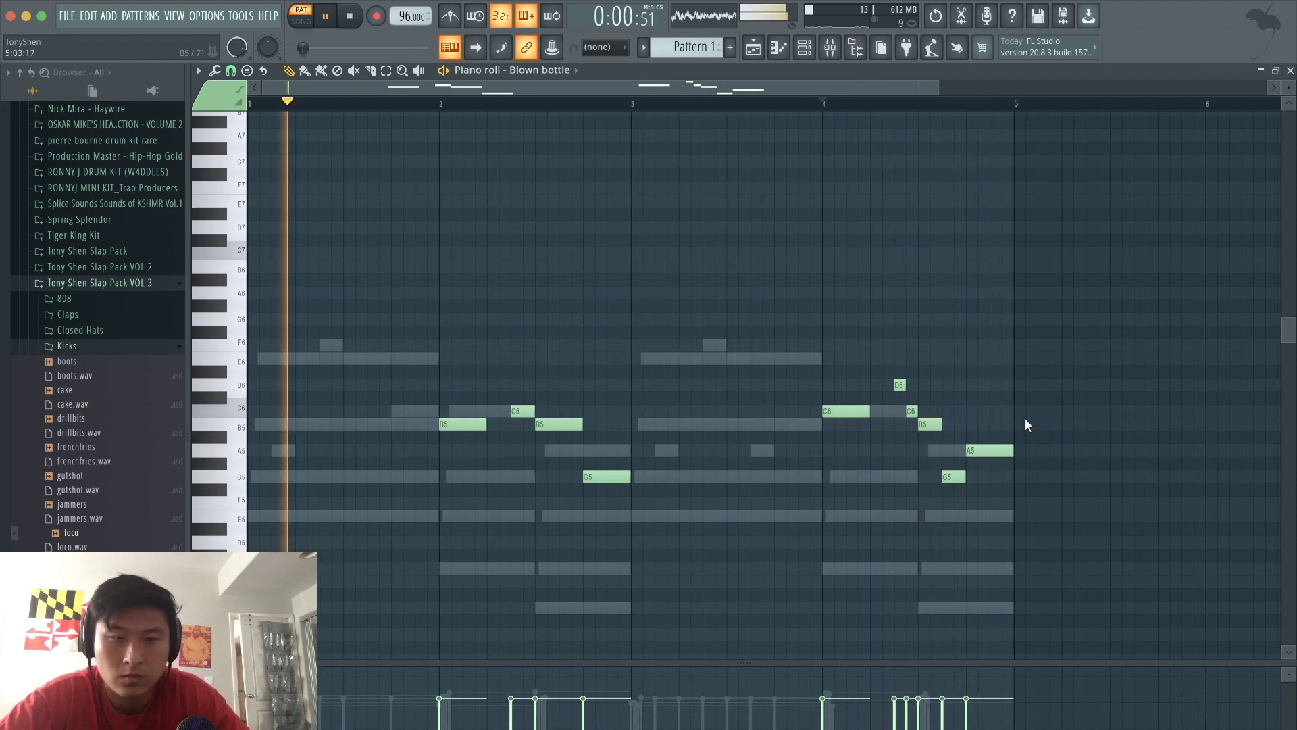
# Select the Rhodes MK1, Feedback saw and Blown bottle channels and route them to mixer tracks starting at Insert 1
pyautogui.click(816, 47)
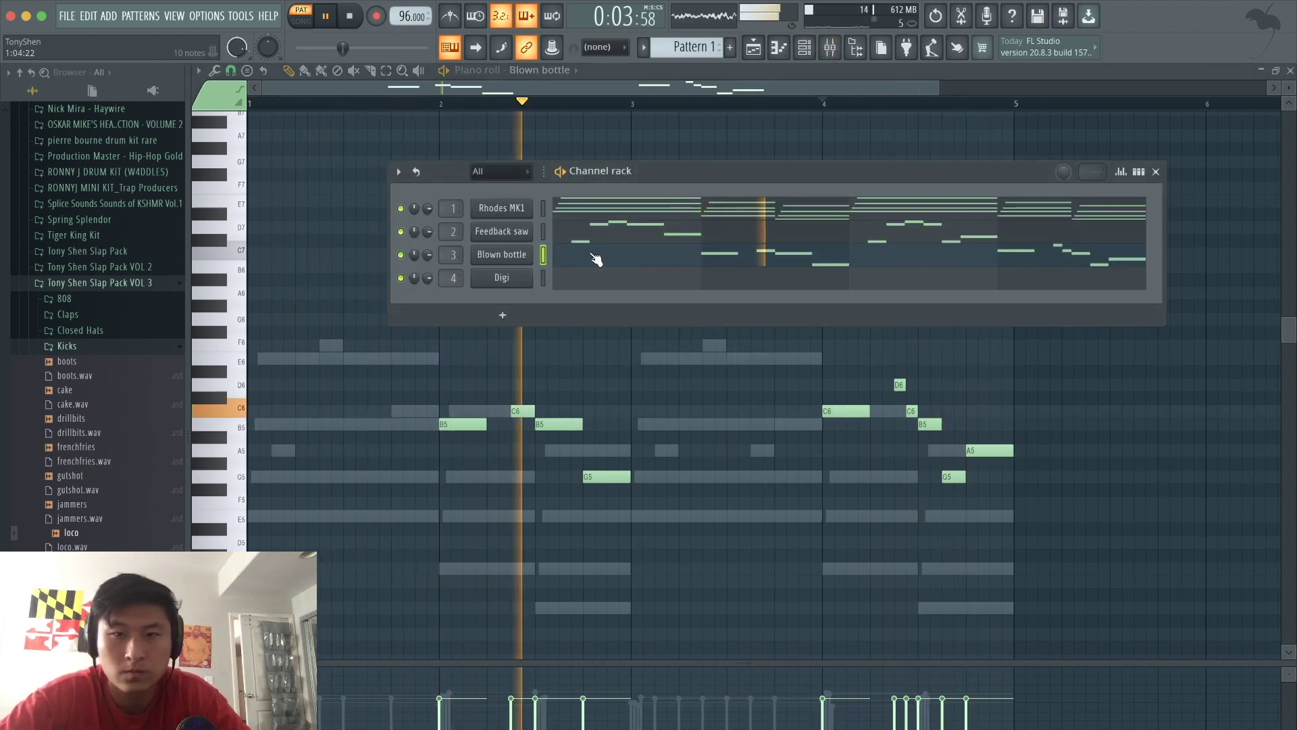
pyautogui.press('space')
pyautogui.moveTo(544, 208); pyautogui.dragTo(545, 236)
pyautogui.click(830, 49)
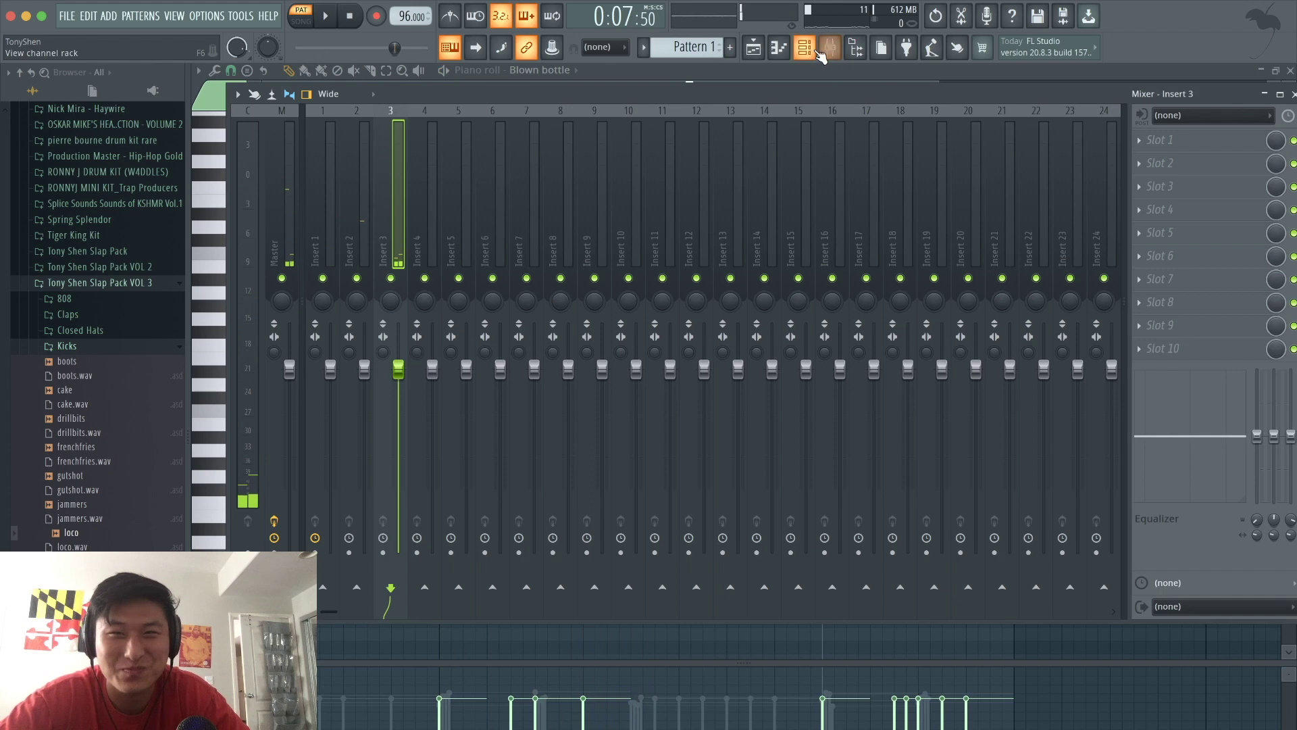
pyautogui.click(821, 53)
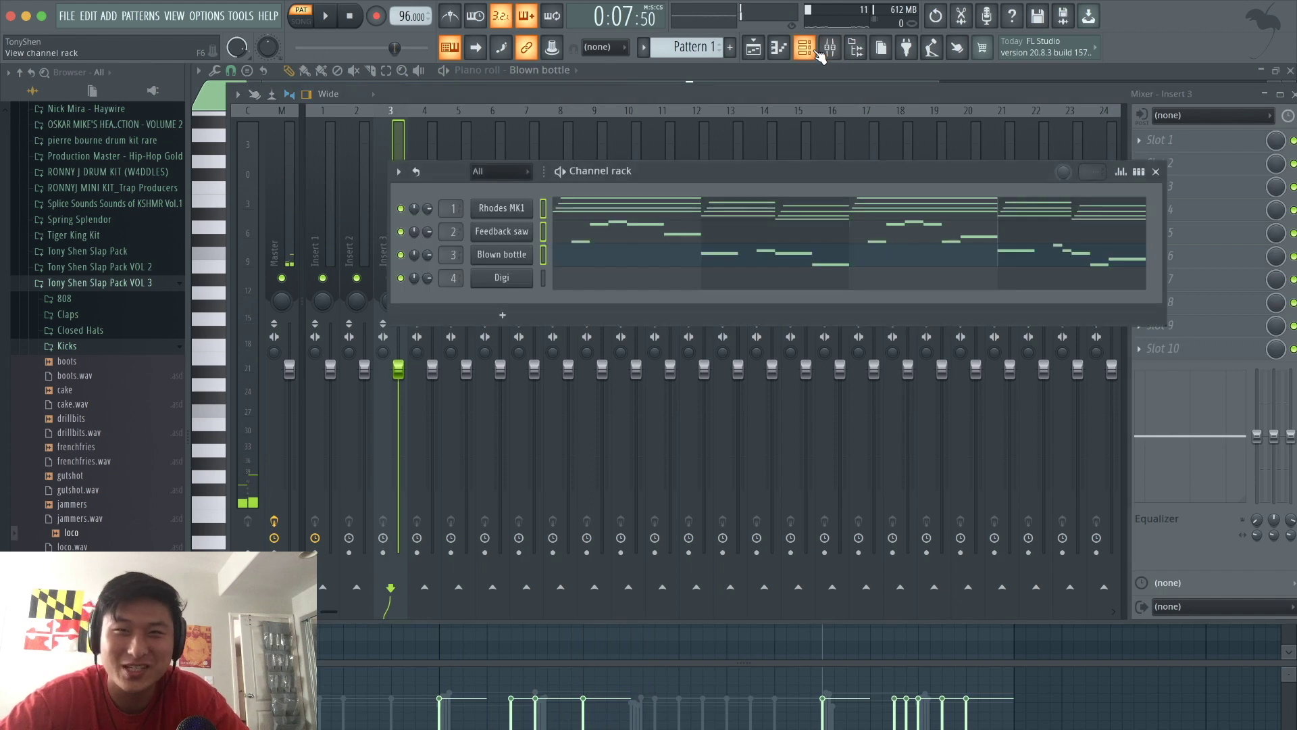
pyautogui.click(357, 145)
pyautogui.click(330, 148)
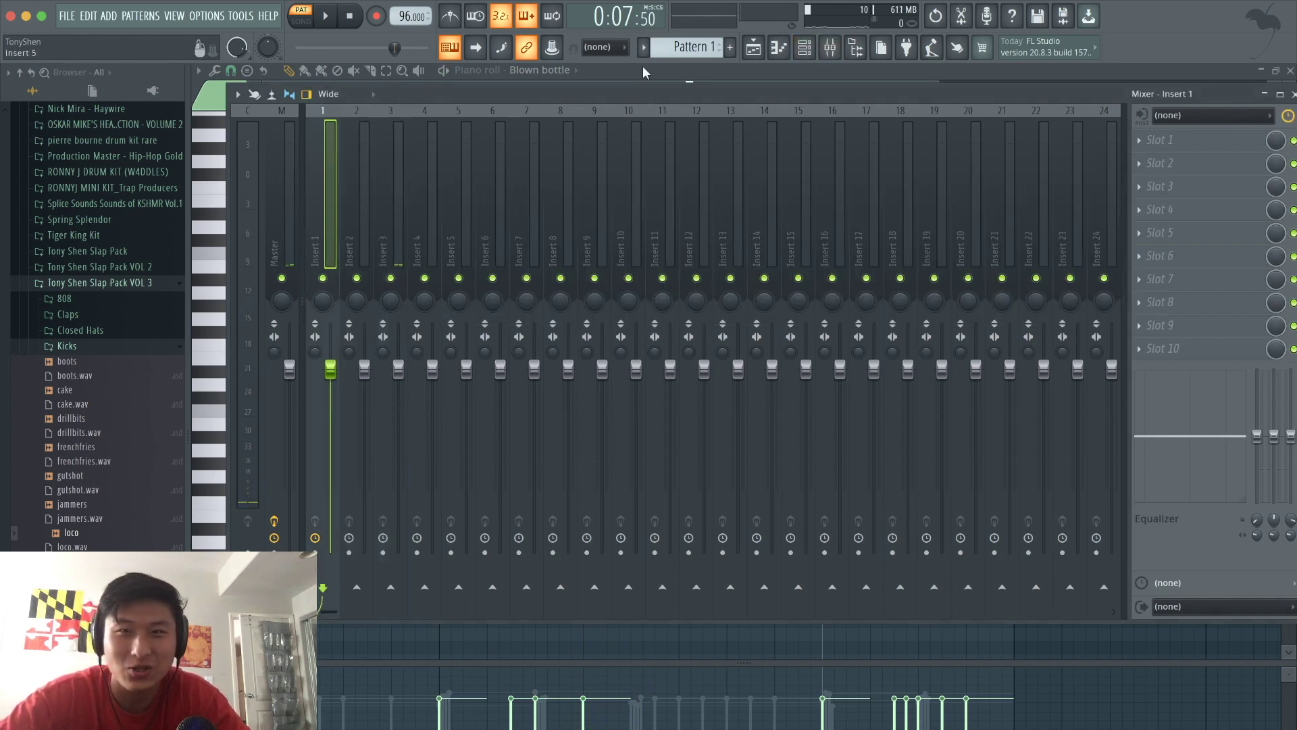
pyautogui.click(819, 53)
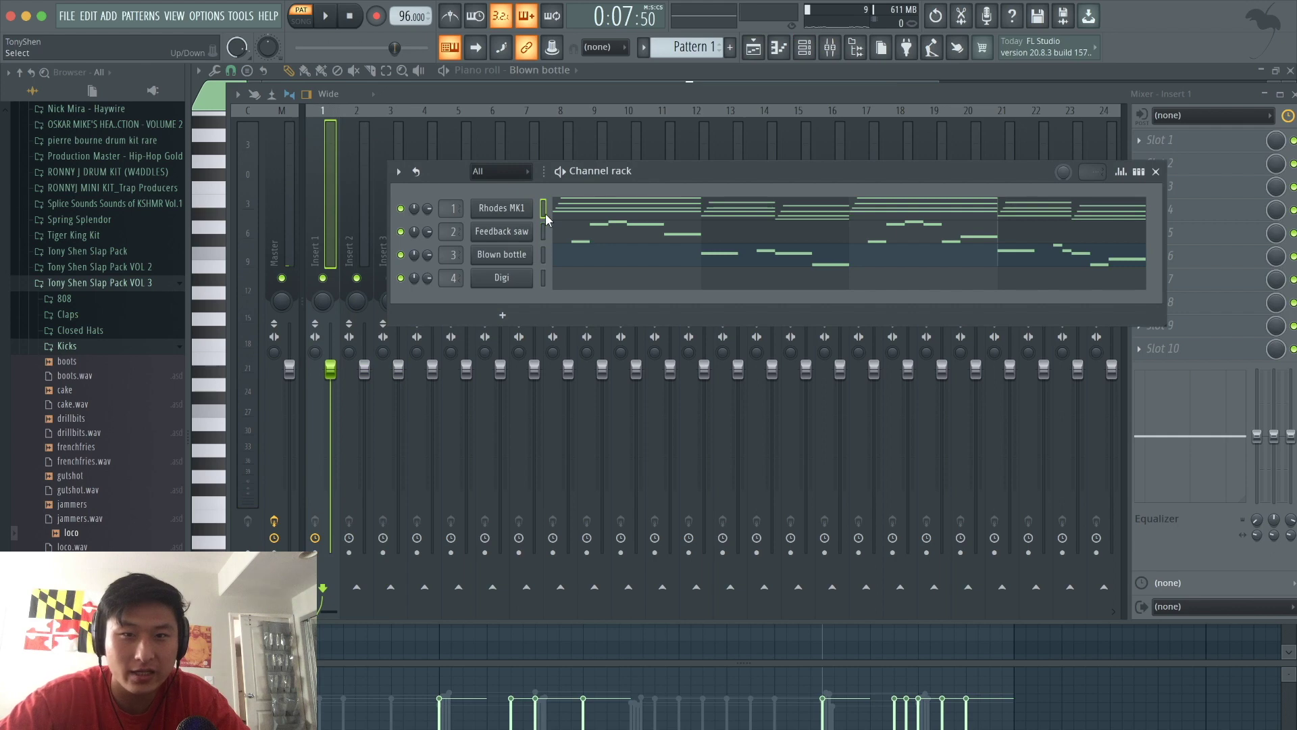
pyautogui.click(334, 200)
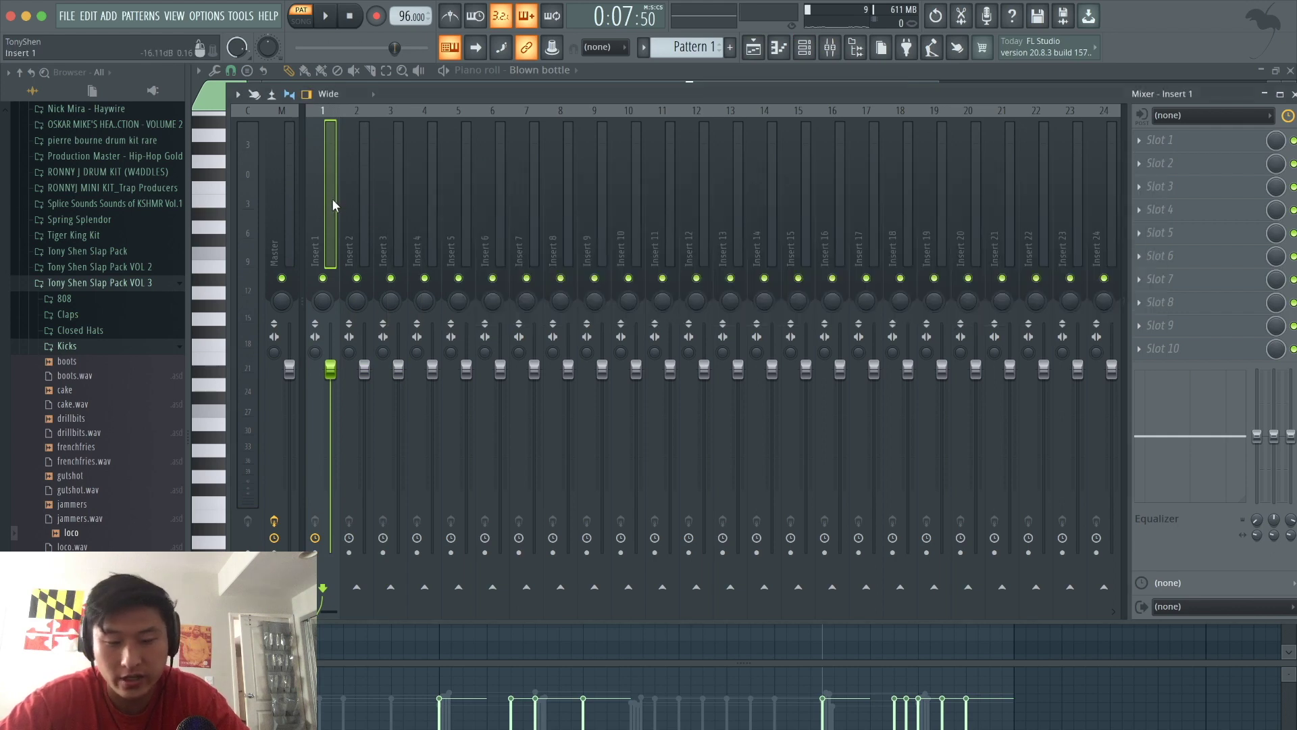
pyautogui.hotkey('ctrl', 'l')
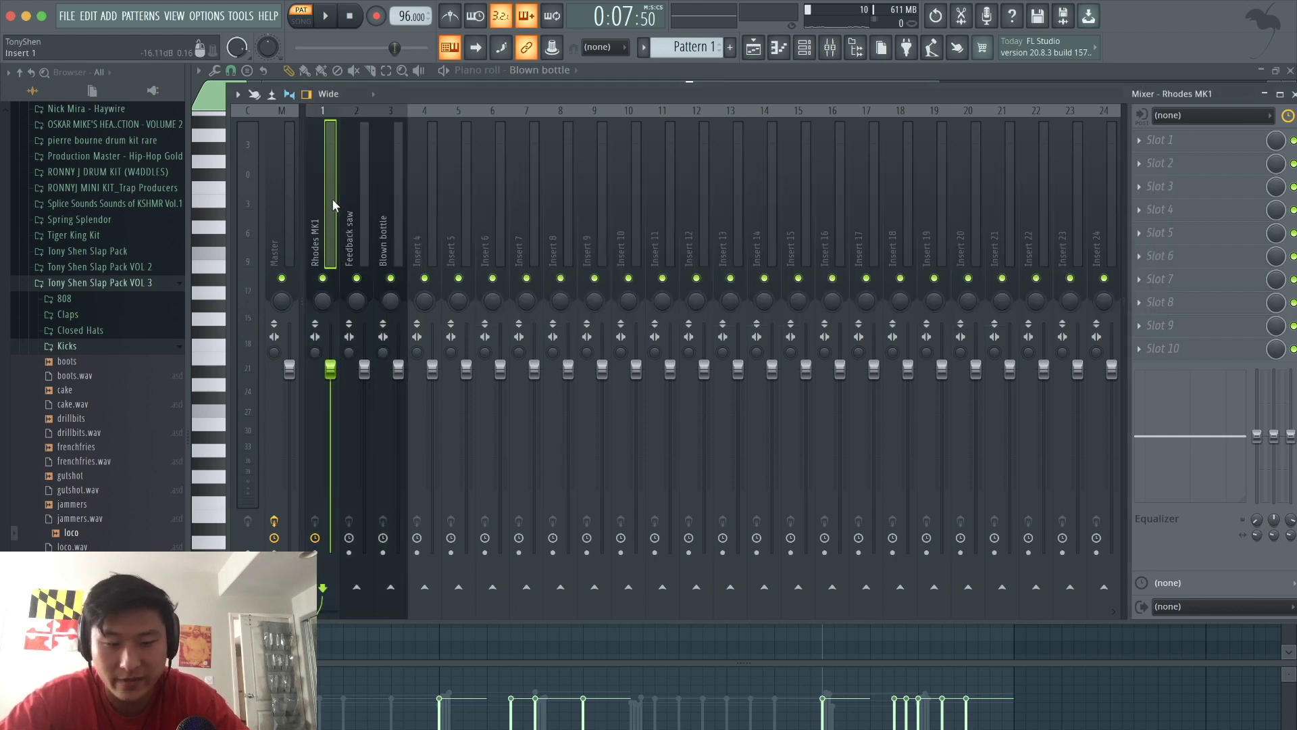
# Solo the Rhodes MK1 mixer track and play the pattern
pyautogui.rightClick(323, 278)
pyautogui.press('space')
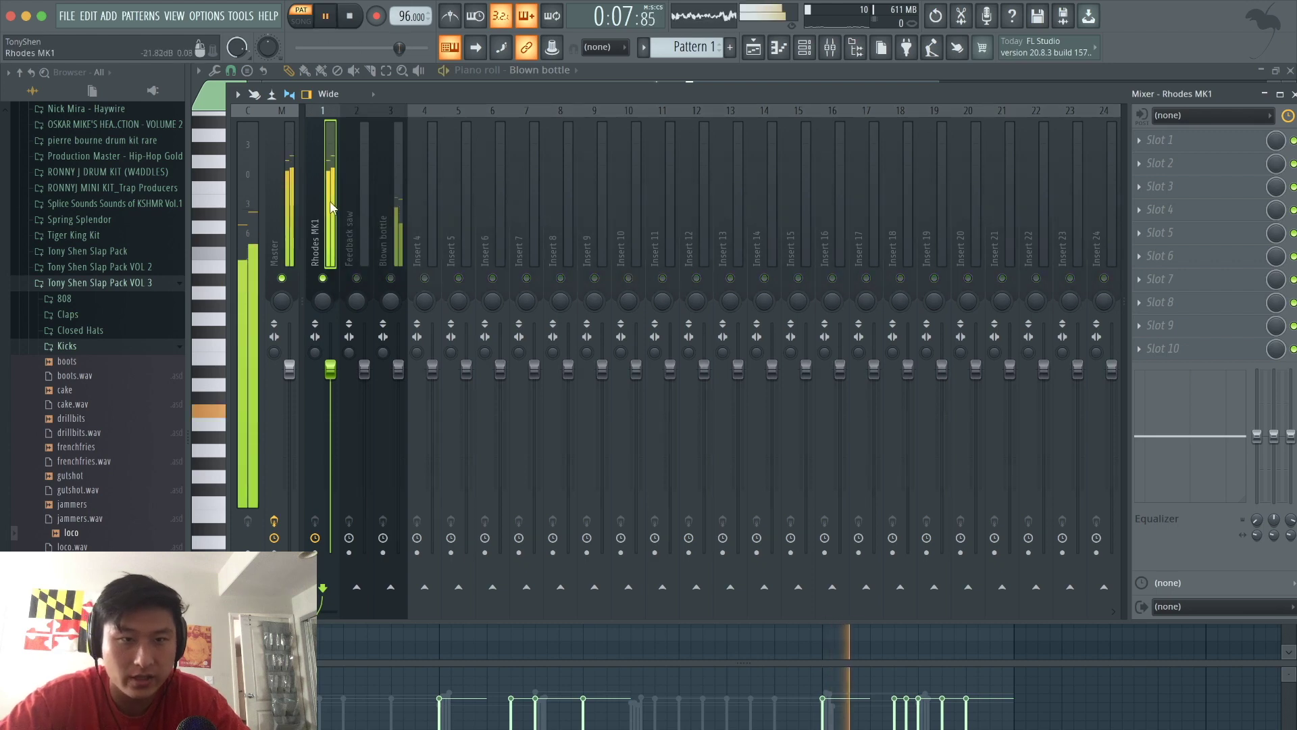
# Lower the Rhodes MK1 channel volume to 60% and load Fruity Parametric EQ 2 in the first effect slot of its mixer track
pyautogui.click(806, 48)
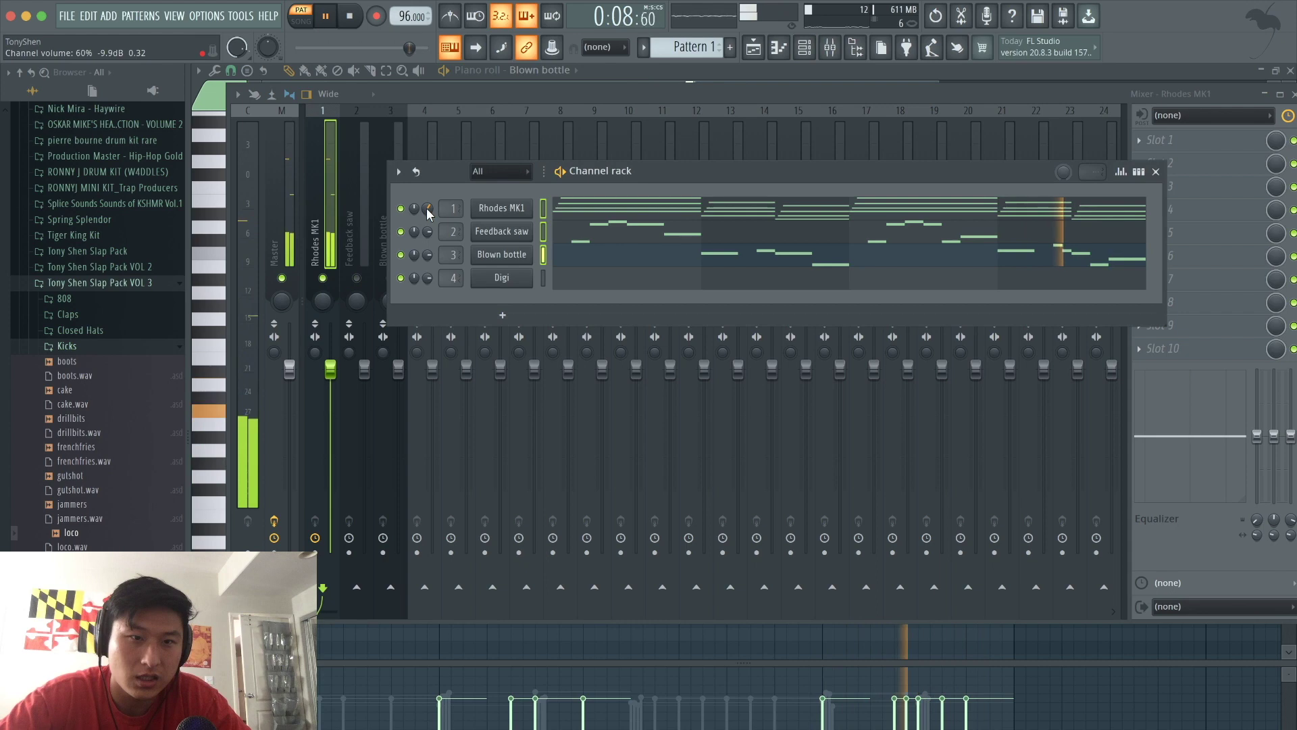
pyautogui.click(330, 202)
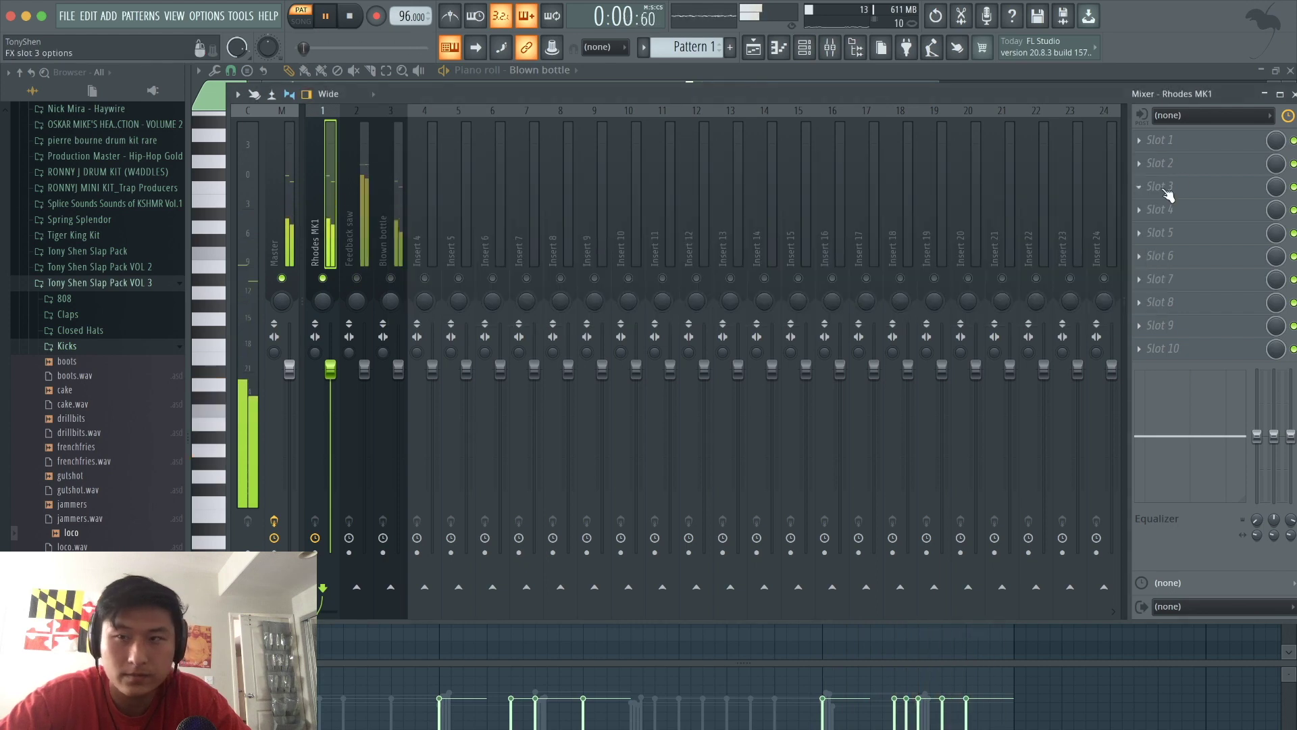
pyautogui.press('space')
pyautogui.click(1184, 141)
pyautogui.click(936, 633)
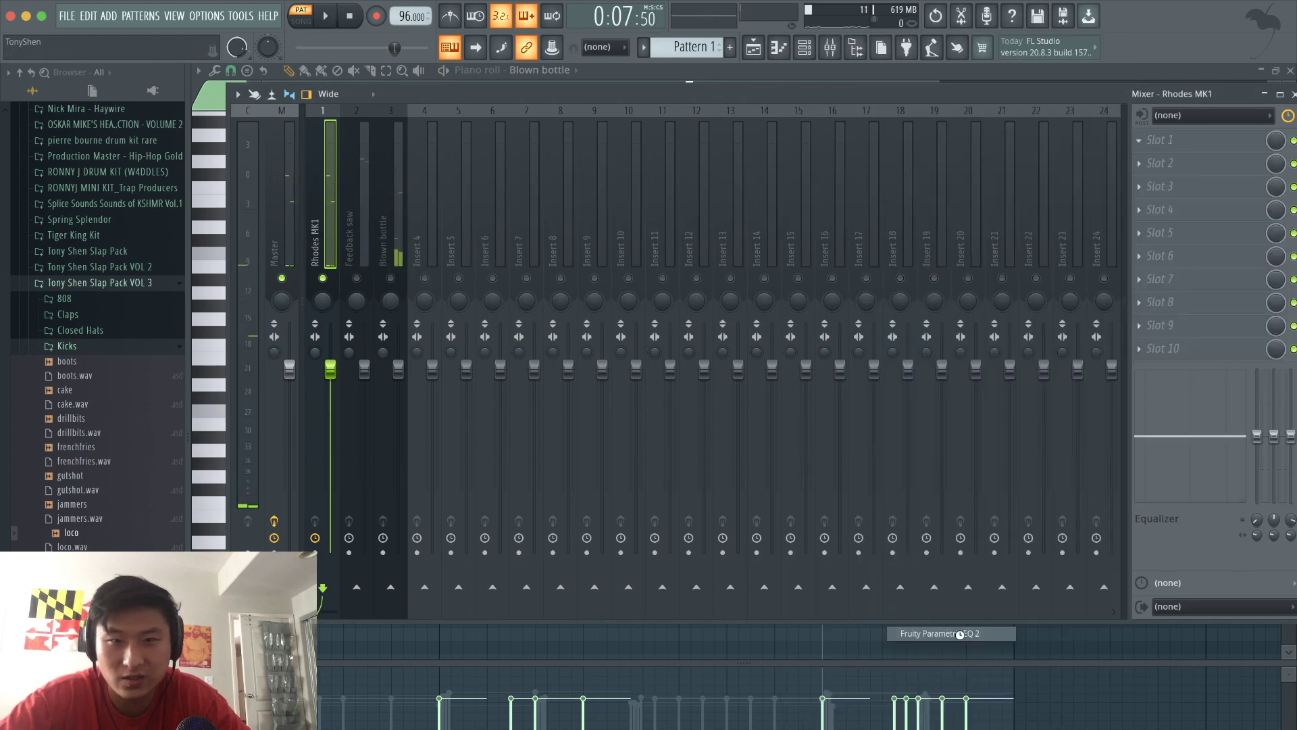
# Play the pattern briefly, then change EQ band 1 on Rhodes MK1 to a steep high pass near band 3's frequency
pyautogui.press('space')
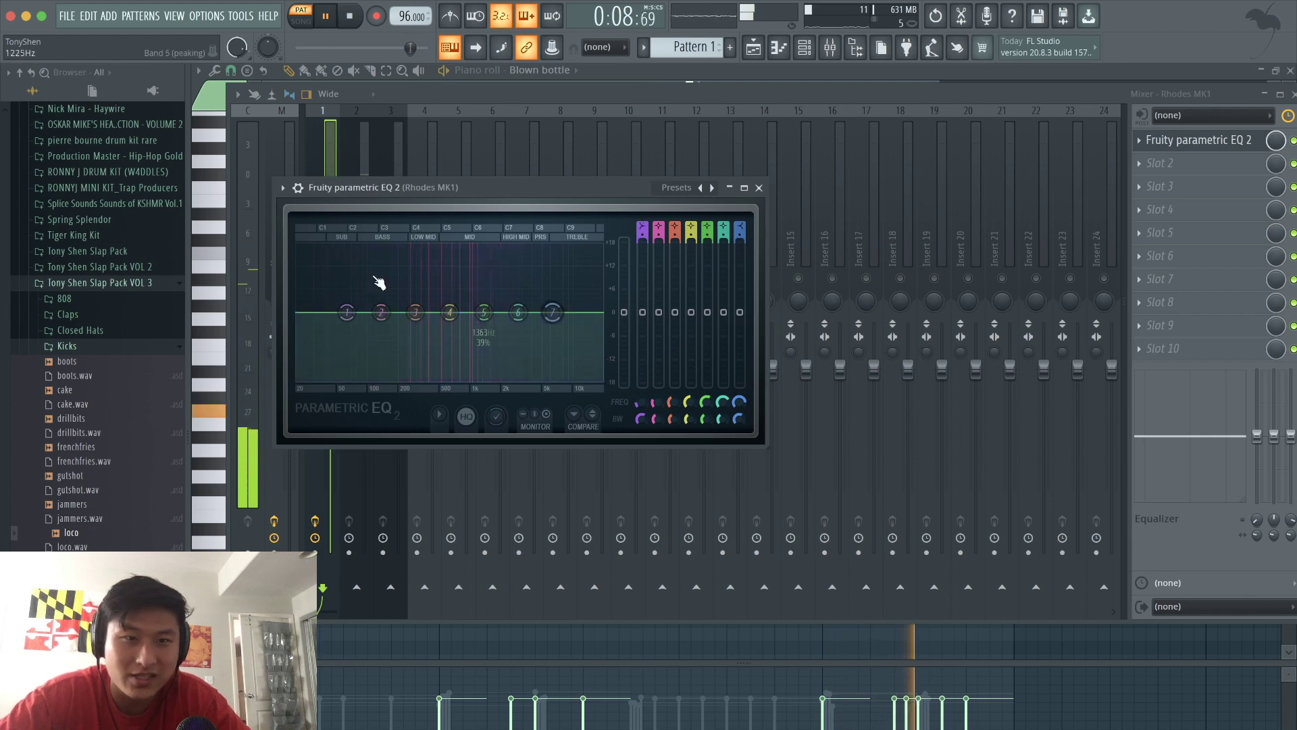
pyautogui.press('space')
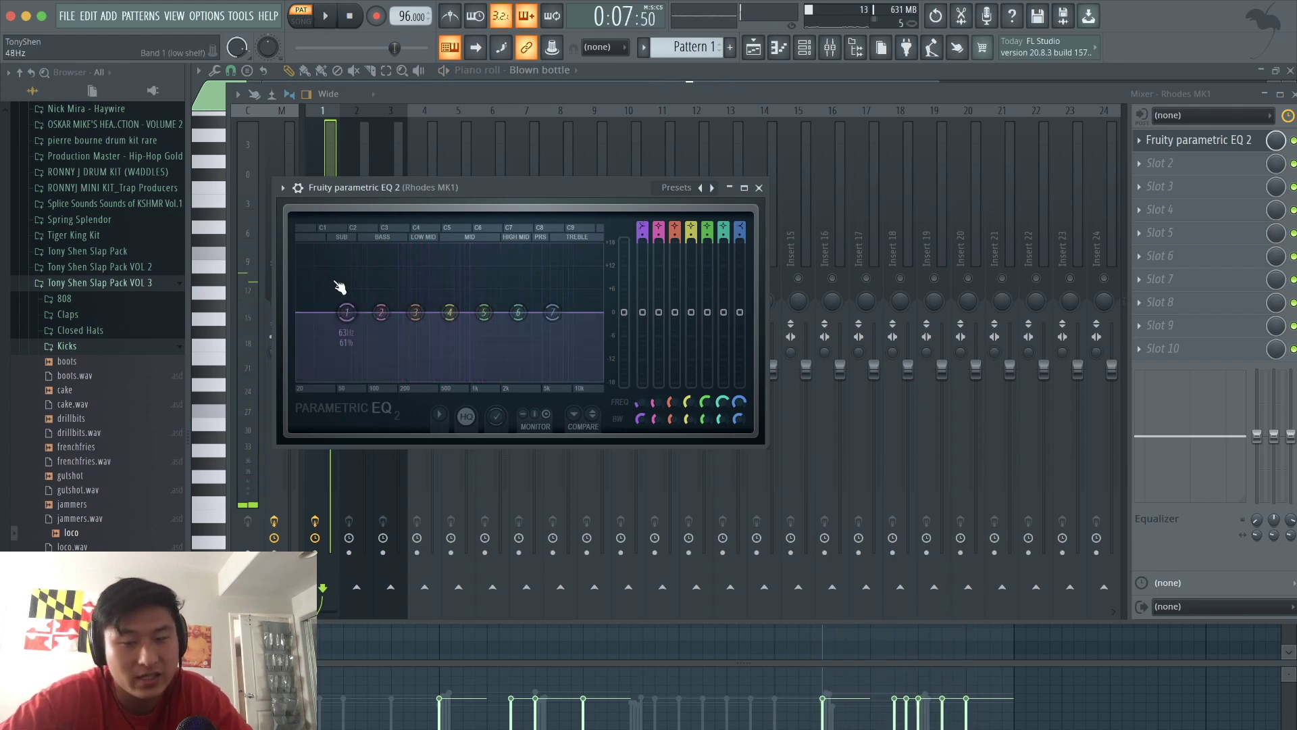
pyautogui.scroll(4, 647, 225)
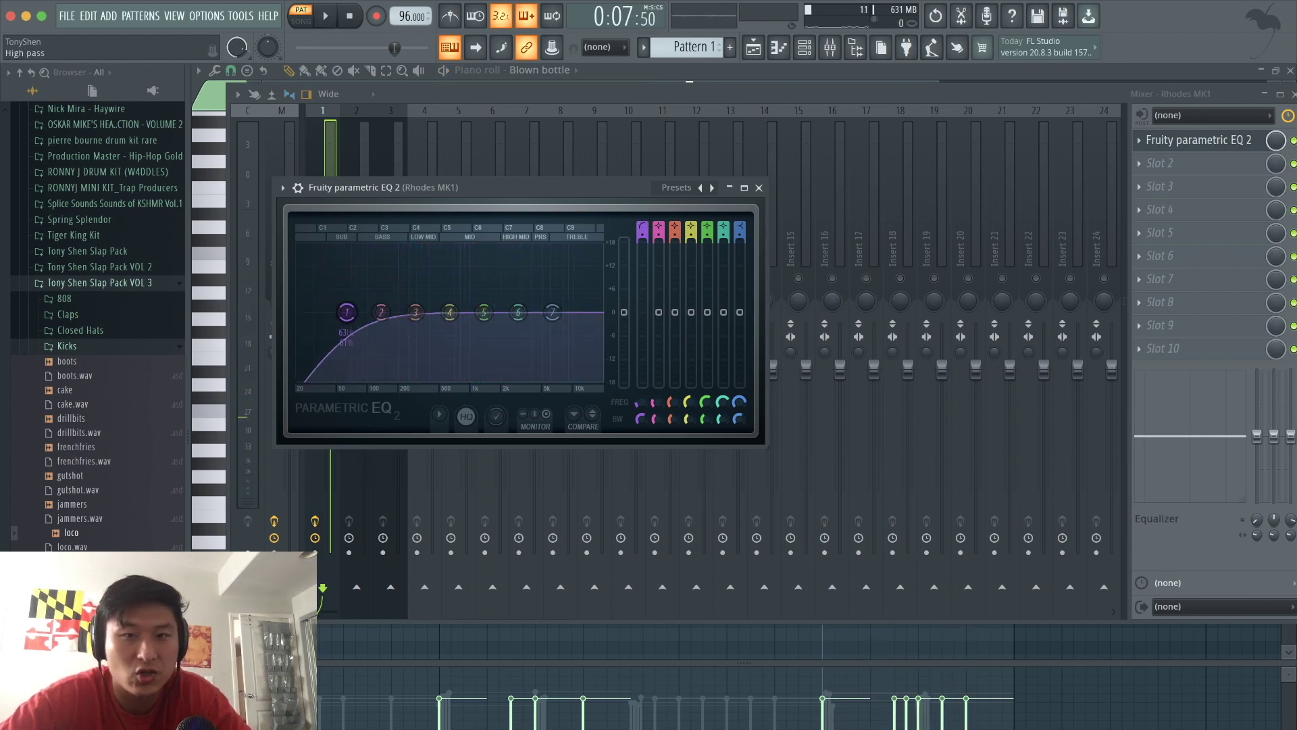
pyautogui.moveTo(347, 312); pyautogui.dragTo(417, 319)
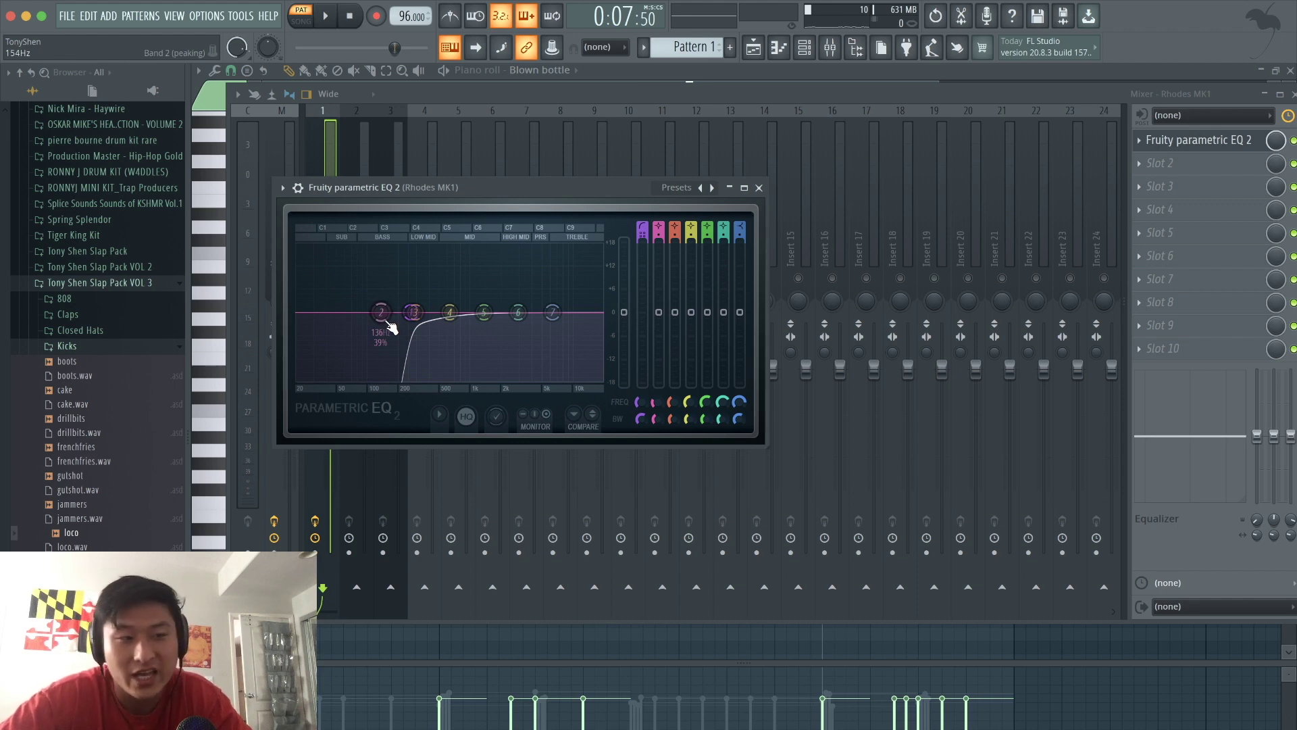
# Lower the Rhodes MK1 EQ's band 7 high shelf to about -7.8 dB at 2418 Hz while playing, and close the EQ
pyautogui.press('space')
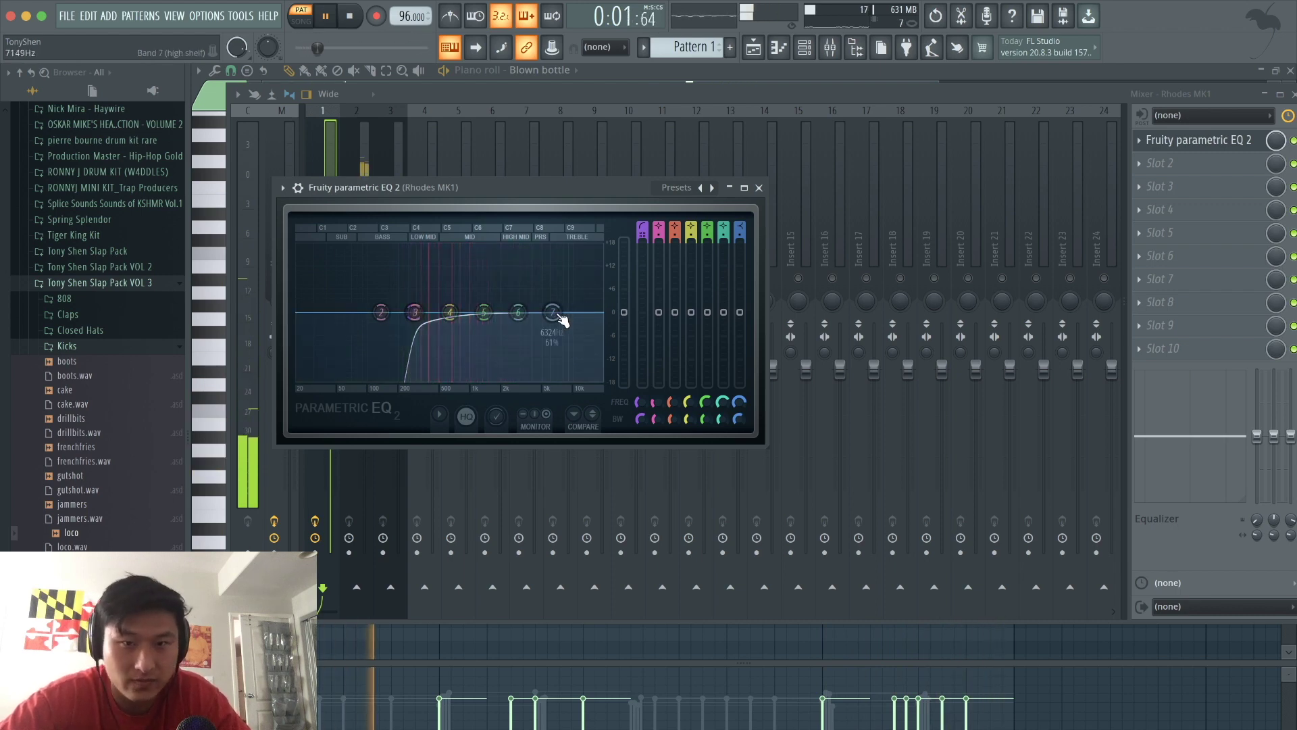
pyautogui.moveTo(552, 312); pyautogui.dragTo(512, 342)
pyautogui.press('space')
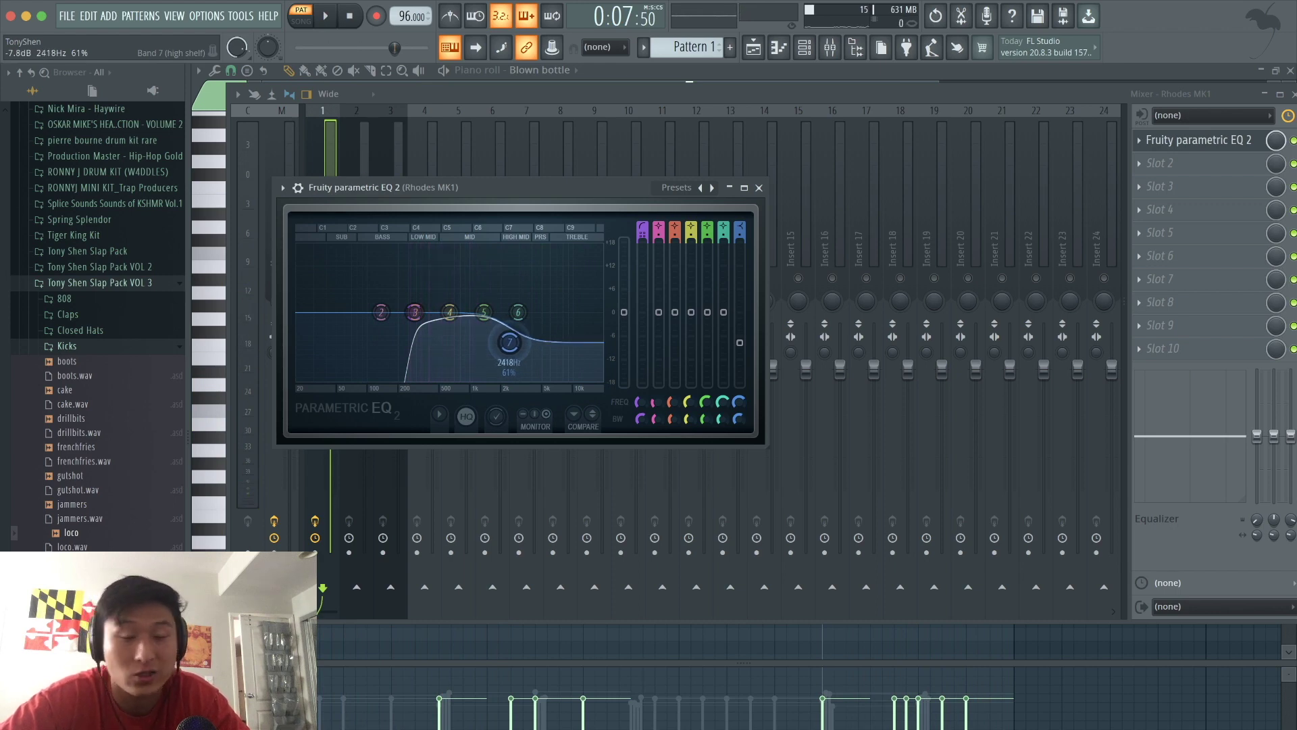
pyautogui.press('space')
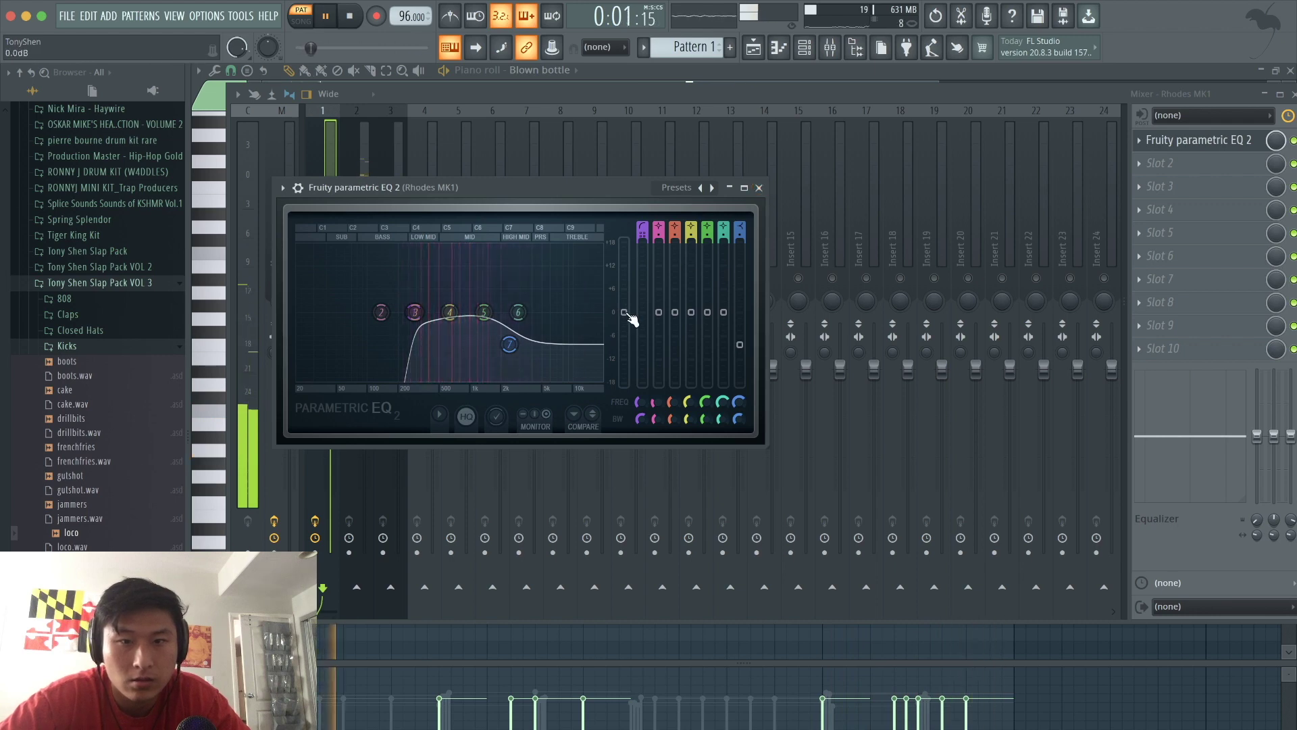
pyautogui.click(759, 188)
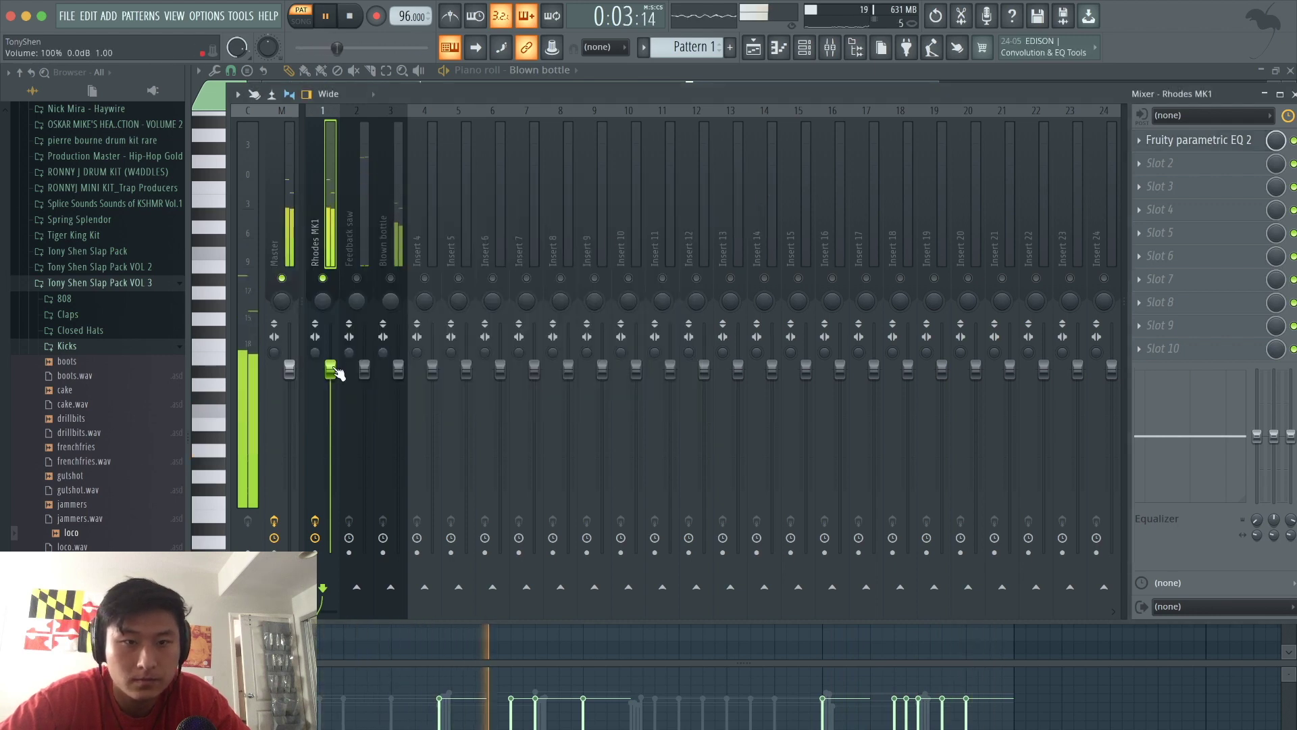
# Lower the Rhodes MK1 mixer track volume to 62%, stop playback, and solo the Feedback saw track
pyautogui.moveTo(336, 372); pyautogui.dragTo(336, 440)
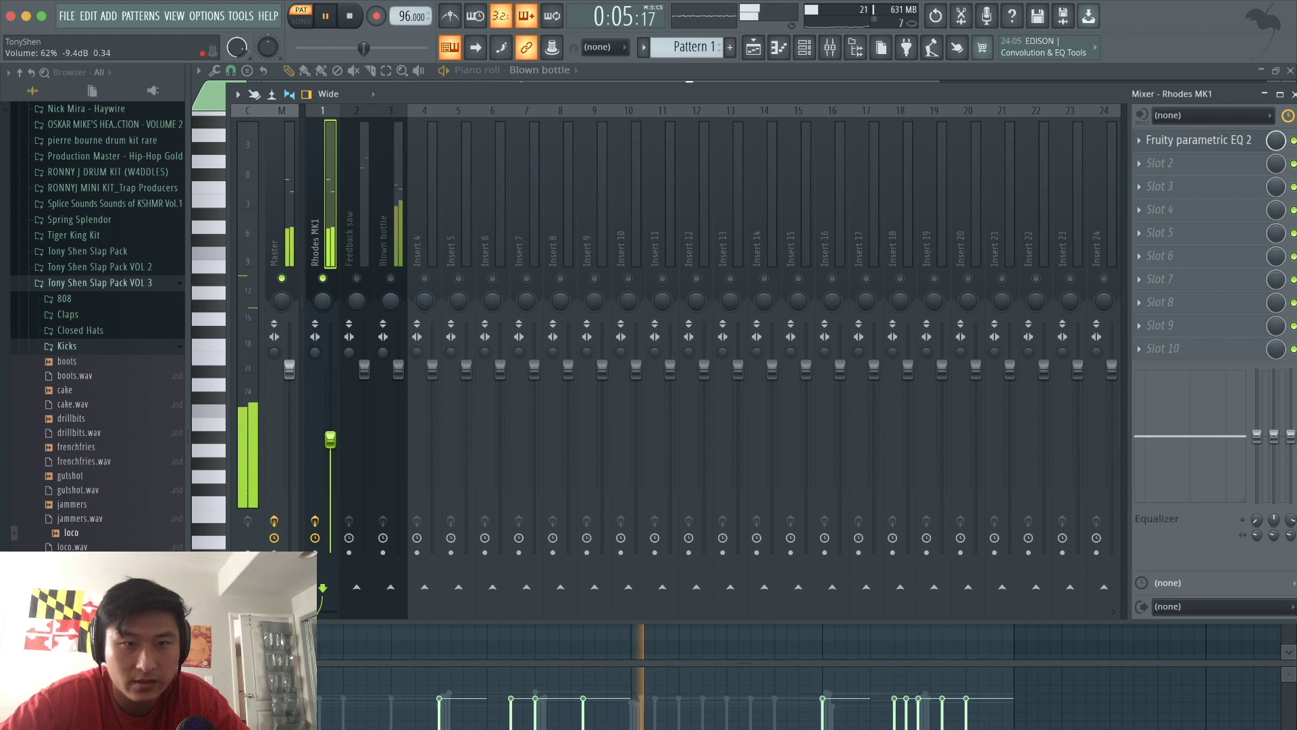
pyautogui.press('space')
pyautogui.click(356, 291)
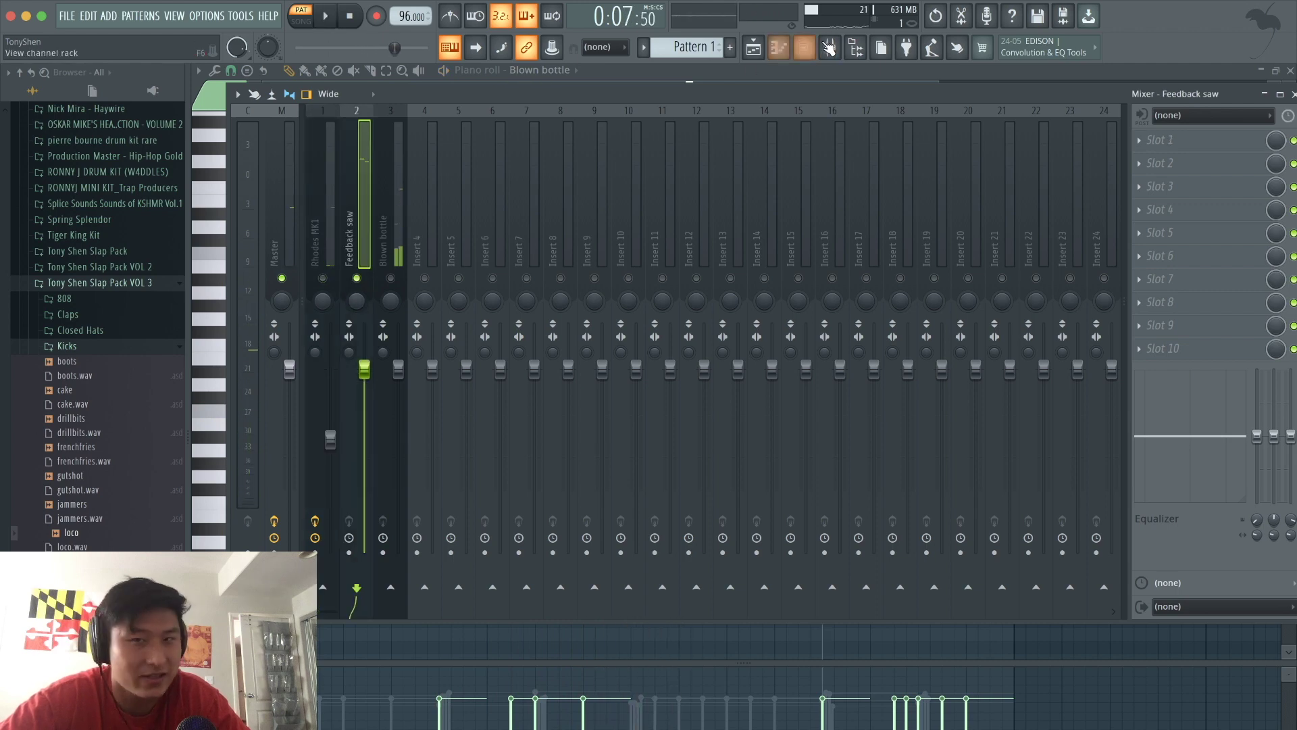
# Lower the Feedback saw channel volume to 62% and play the pattern briefly
pyautogui.click(818, 49)
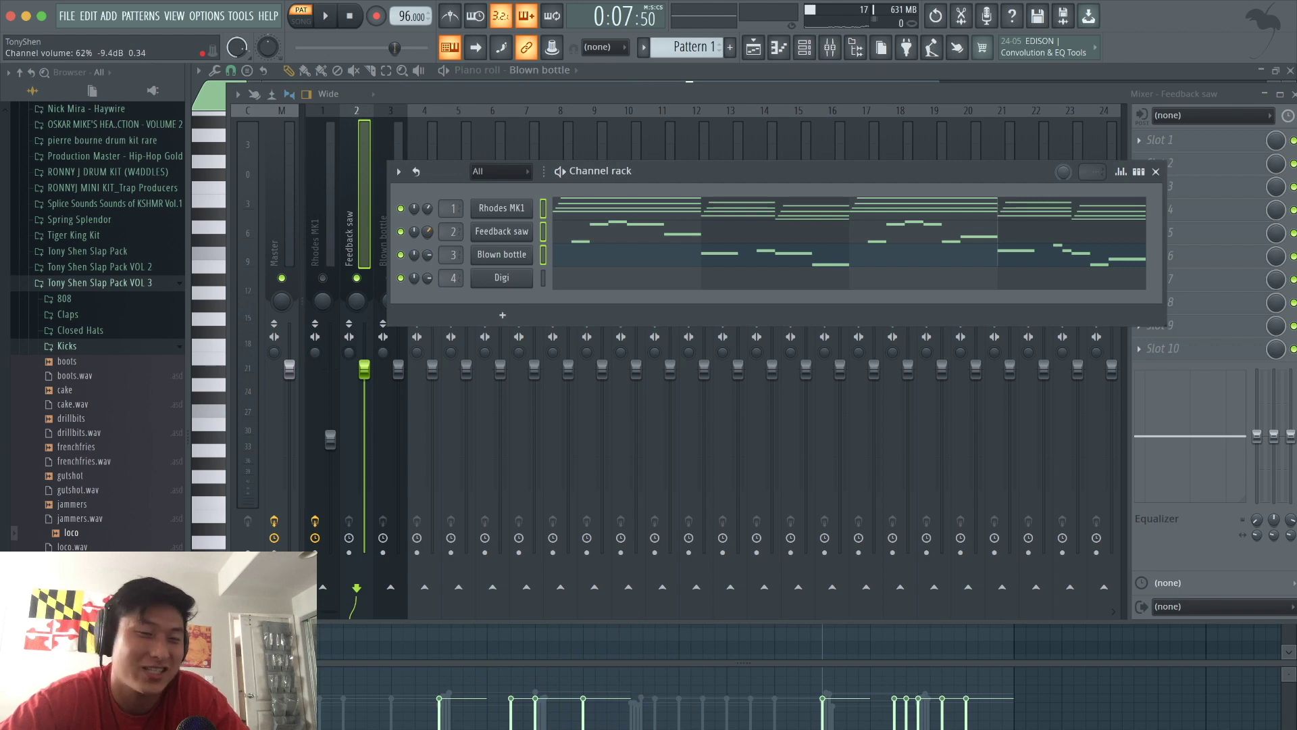
pyautogui.press('space')
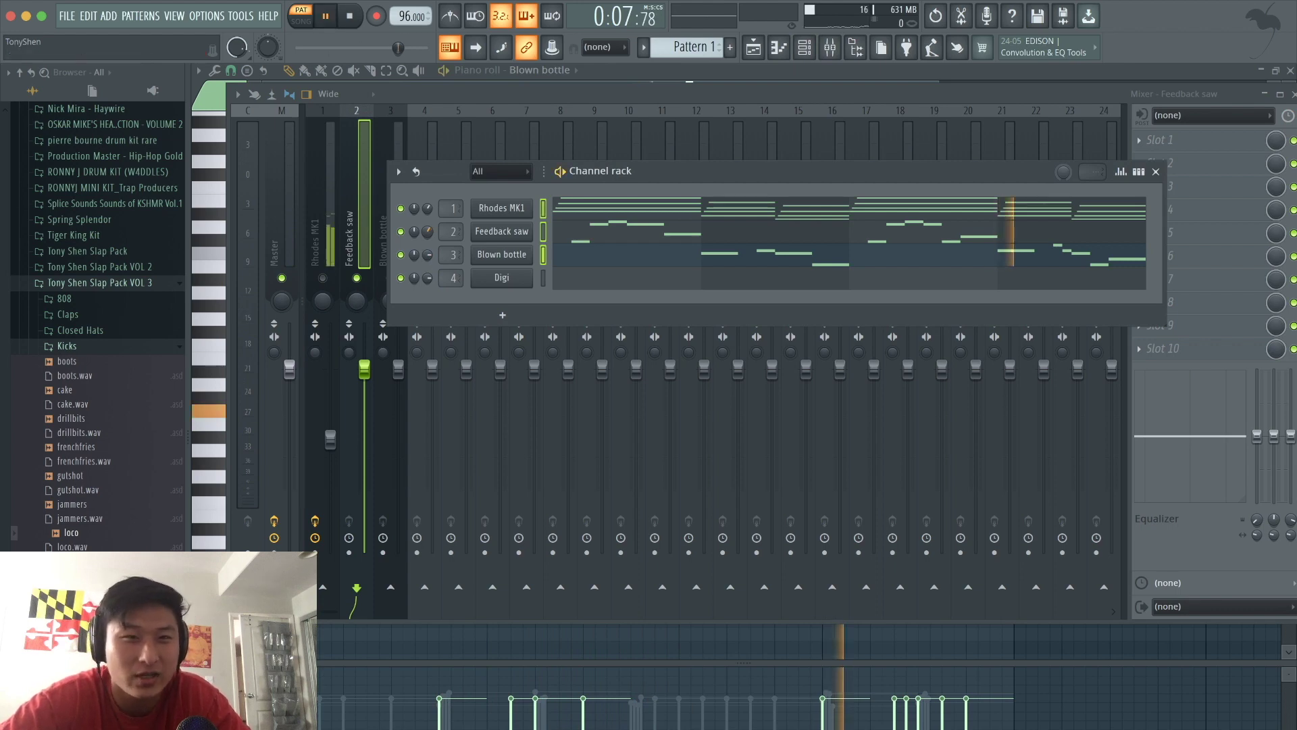
pyautogui.press('space')
# Place Pattern 1 at bar 1 of playlist Track 1, play it in Song mode, and return to the mixer
pyautogui.click(754, 49)
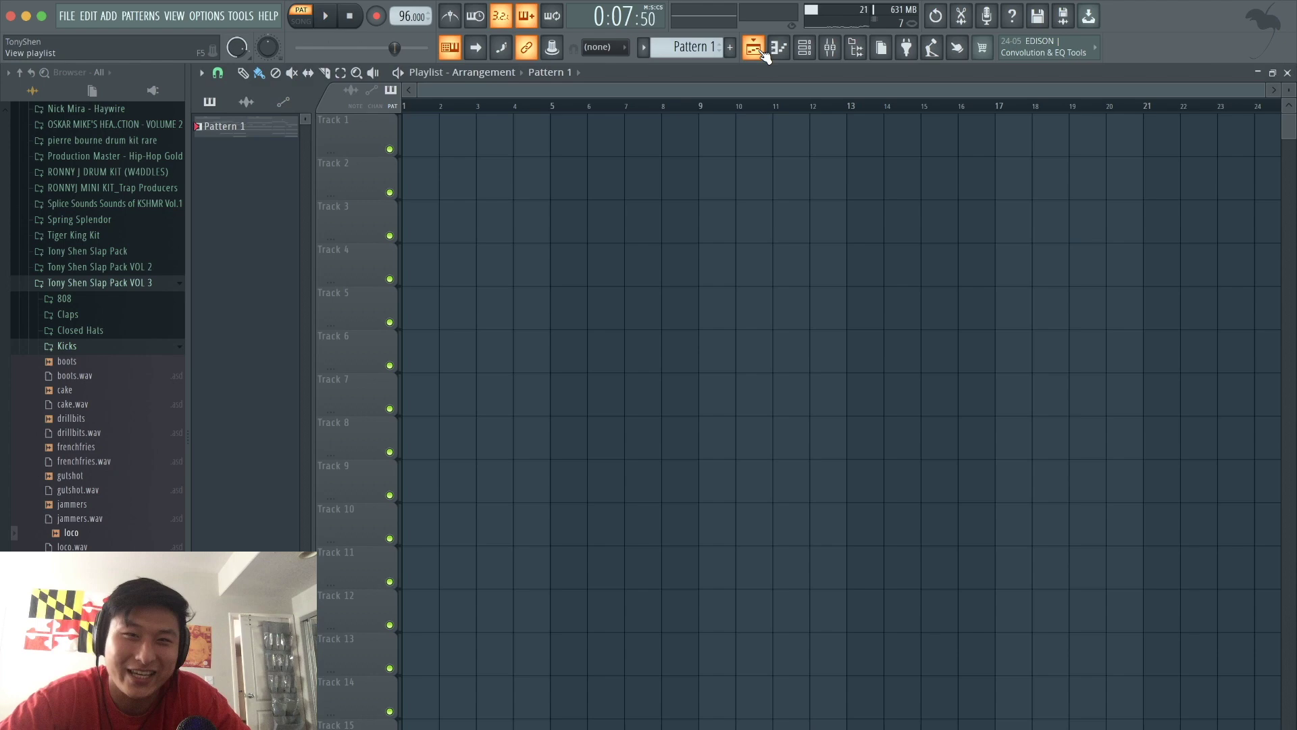
pyautogui.click(779, 49)
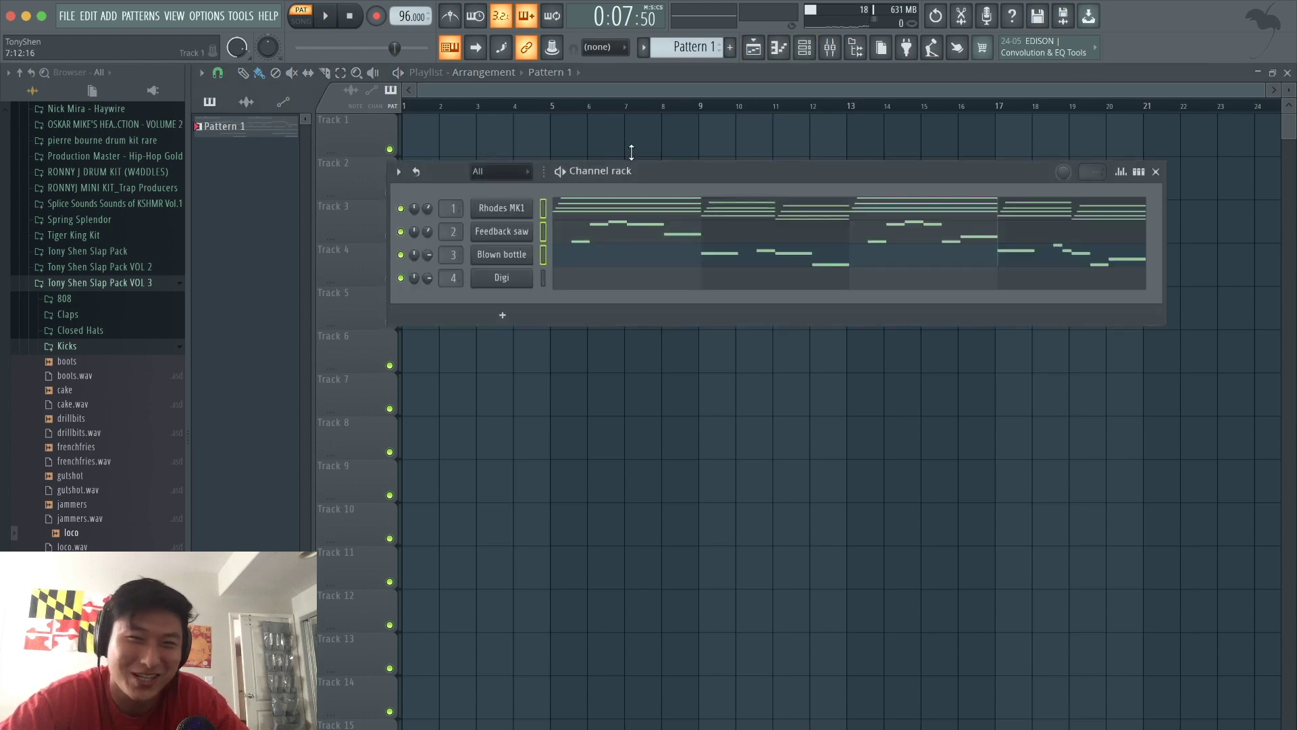
pyautogui.click(418, 140)
pyautogui.press('l')
pyautogui.press('space')
pyautogui.click(830, 47)
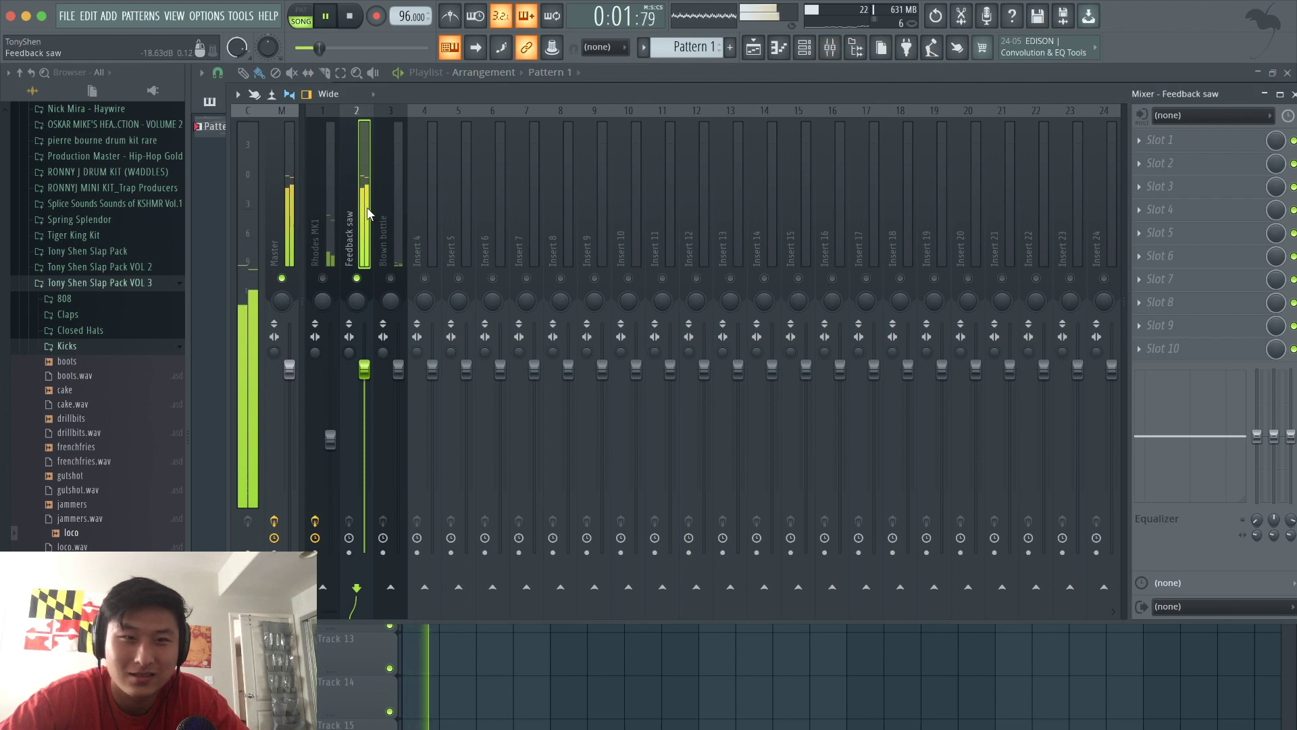
# Add Fruity Parametric EQ 2 to Feedback saw's first effect slot and cut band 7 to about -13.7 dB at 4038 Hz
pyautogui.press('space')
pyautogui.click(1204, 156)
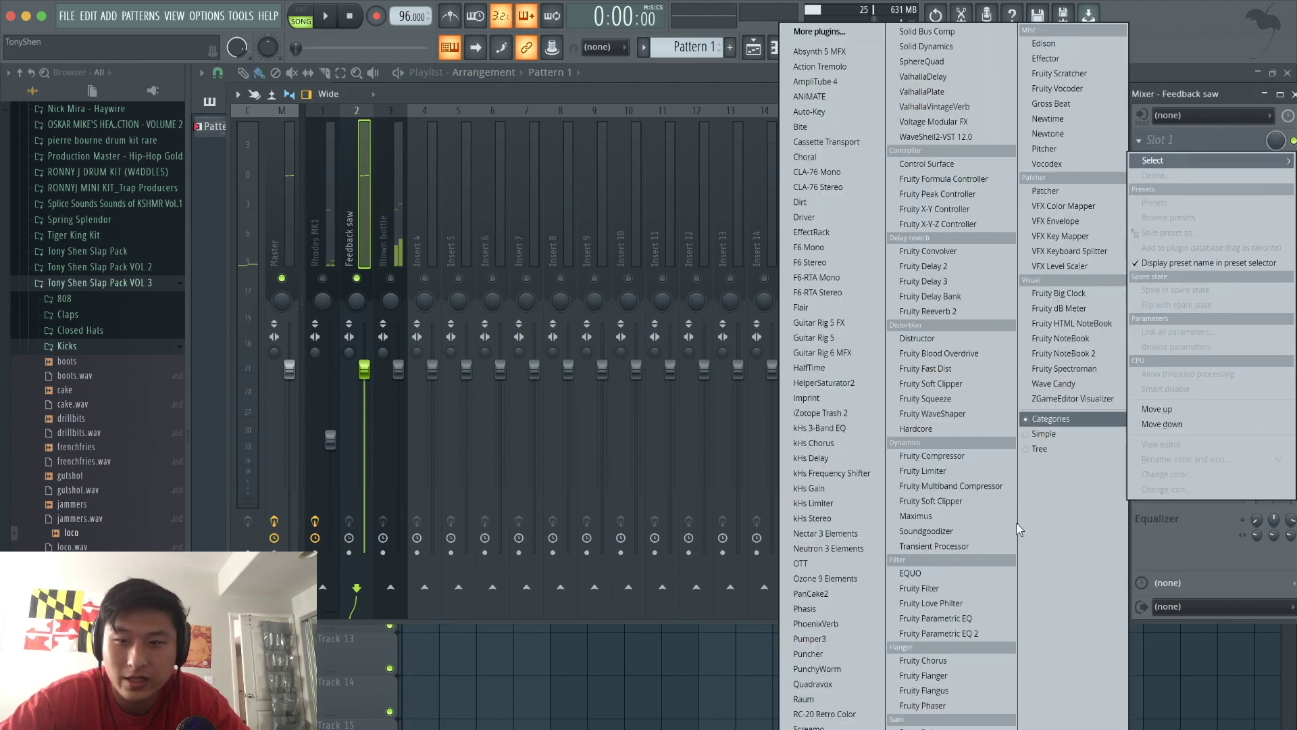
pyautogui.click(946, 635)
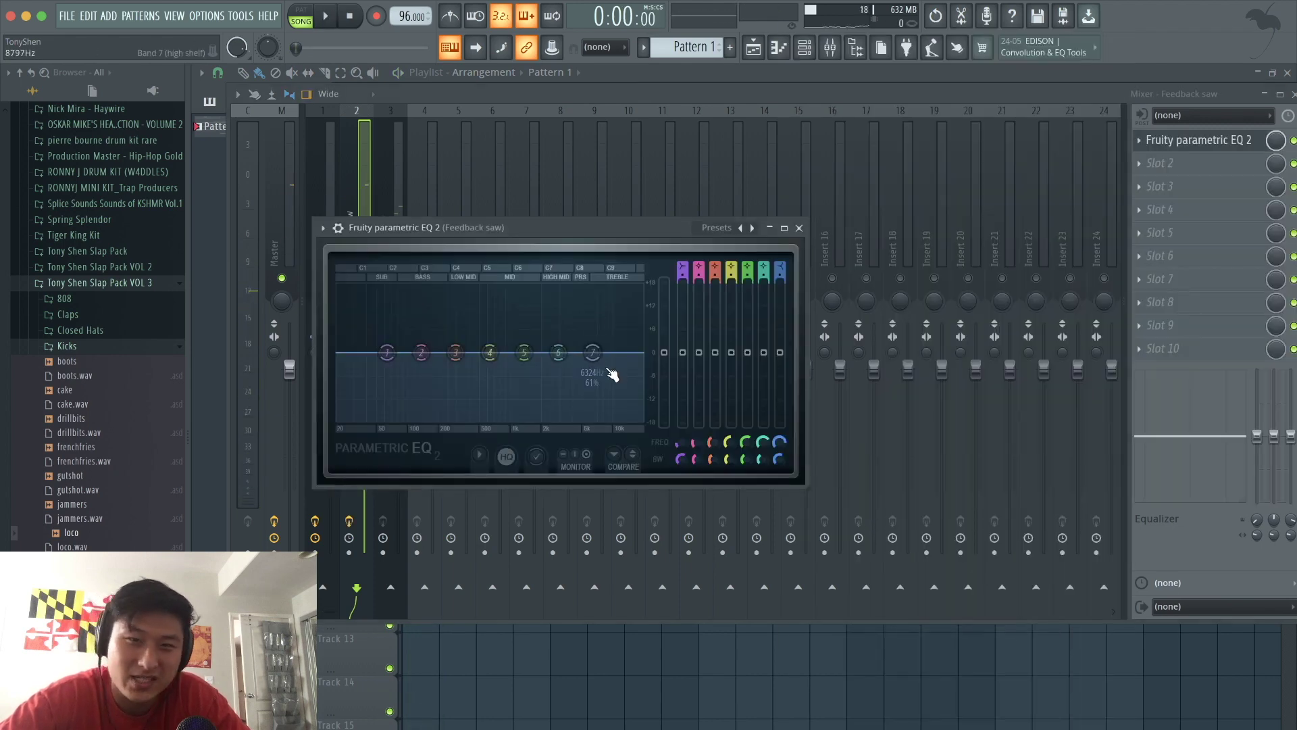
pyautogui.moveTo(592, 352); pyautogui.dragTo(575, 398)
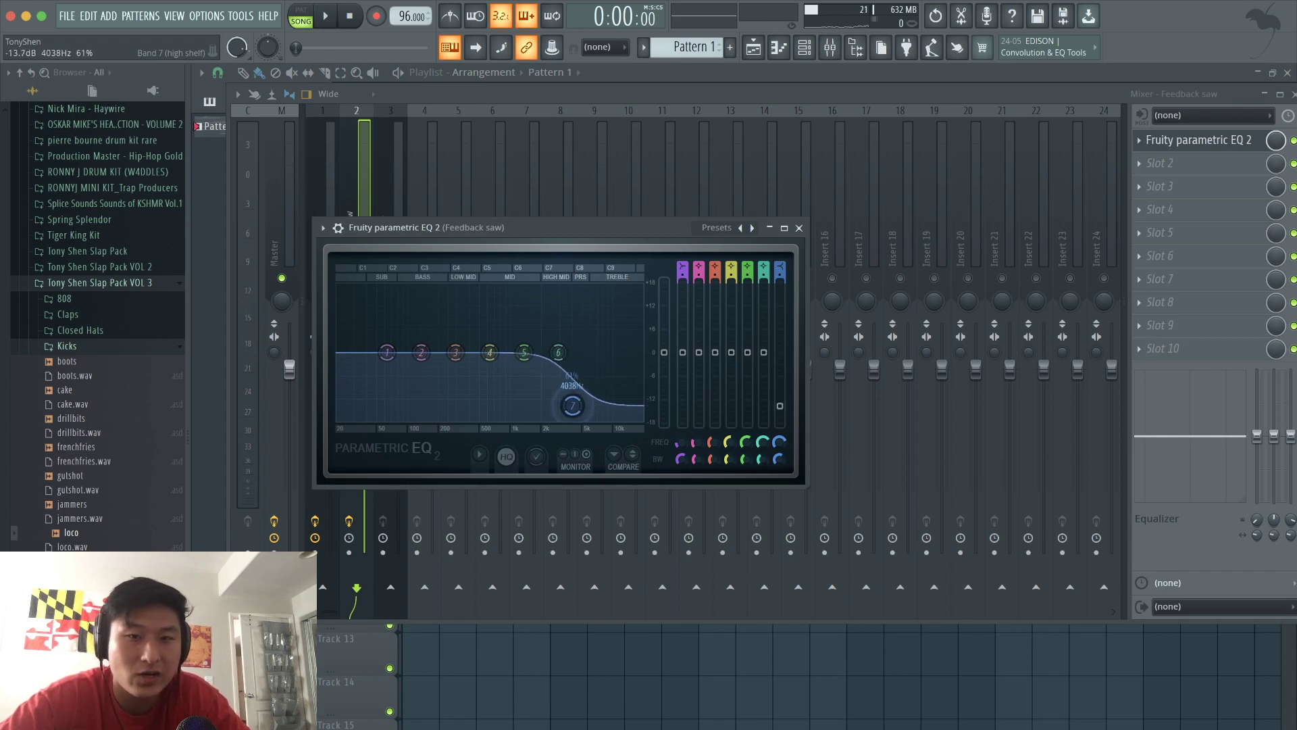
# Cut Feedback saw's lows with the band 1 shelf, move band 7 to about -13.3 dB at 3254 Hz, and close the EQ
pyautogui.press('space')
pyautogui.moveTo(386, 352); pyautogui.dragTo(466, 396)
pyautogui.press('space')
pyautogui.moveTo(575, 416); pyautogui.dragTo(569, 416)
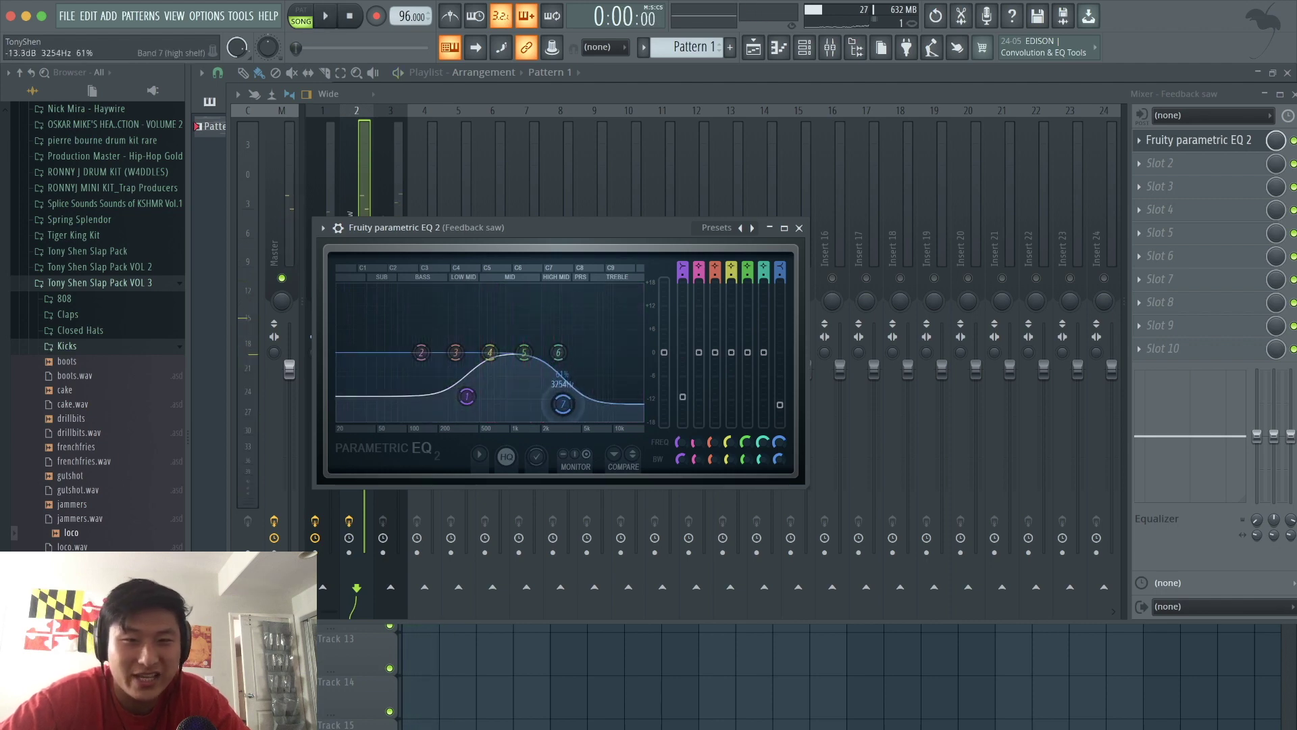
pyautogui.click(799, 228)
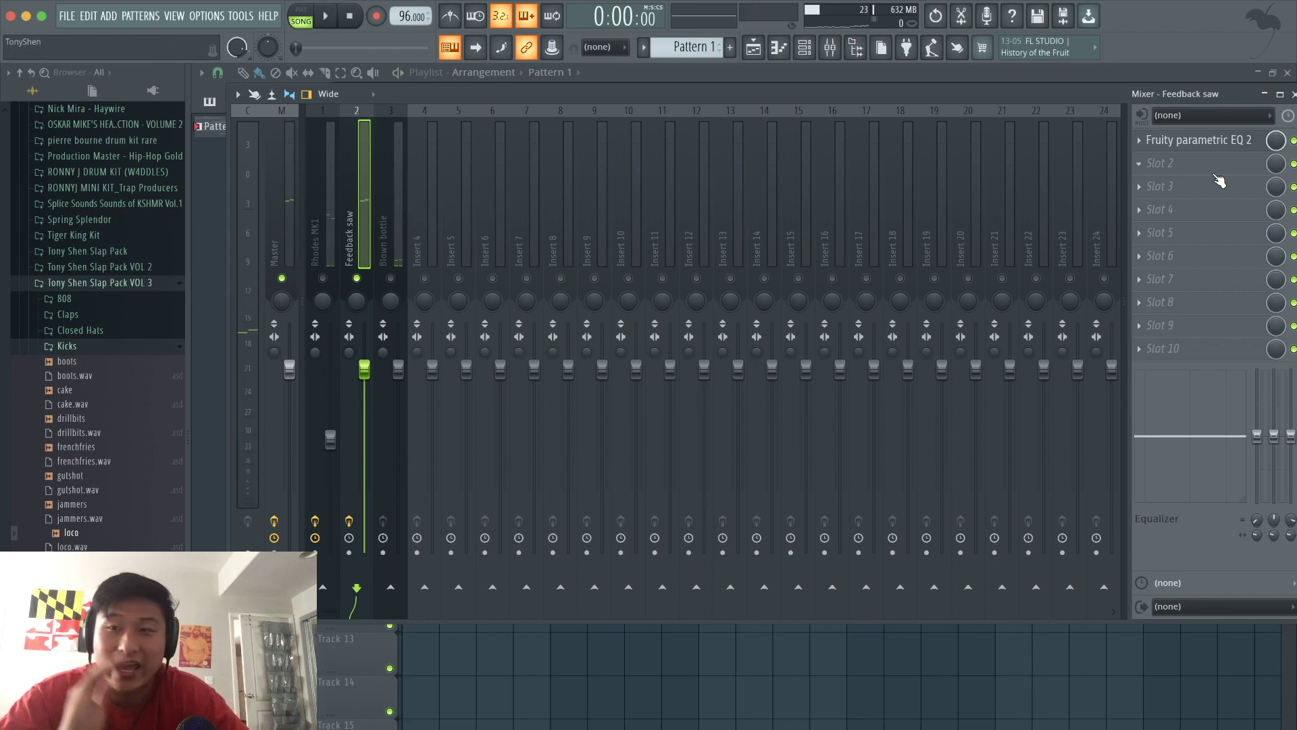
# Add Fruity Delay 3 to Feedback saw's second effect slot and lower its wet output while playing the song
pyautogui.click(1215, 177)
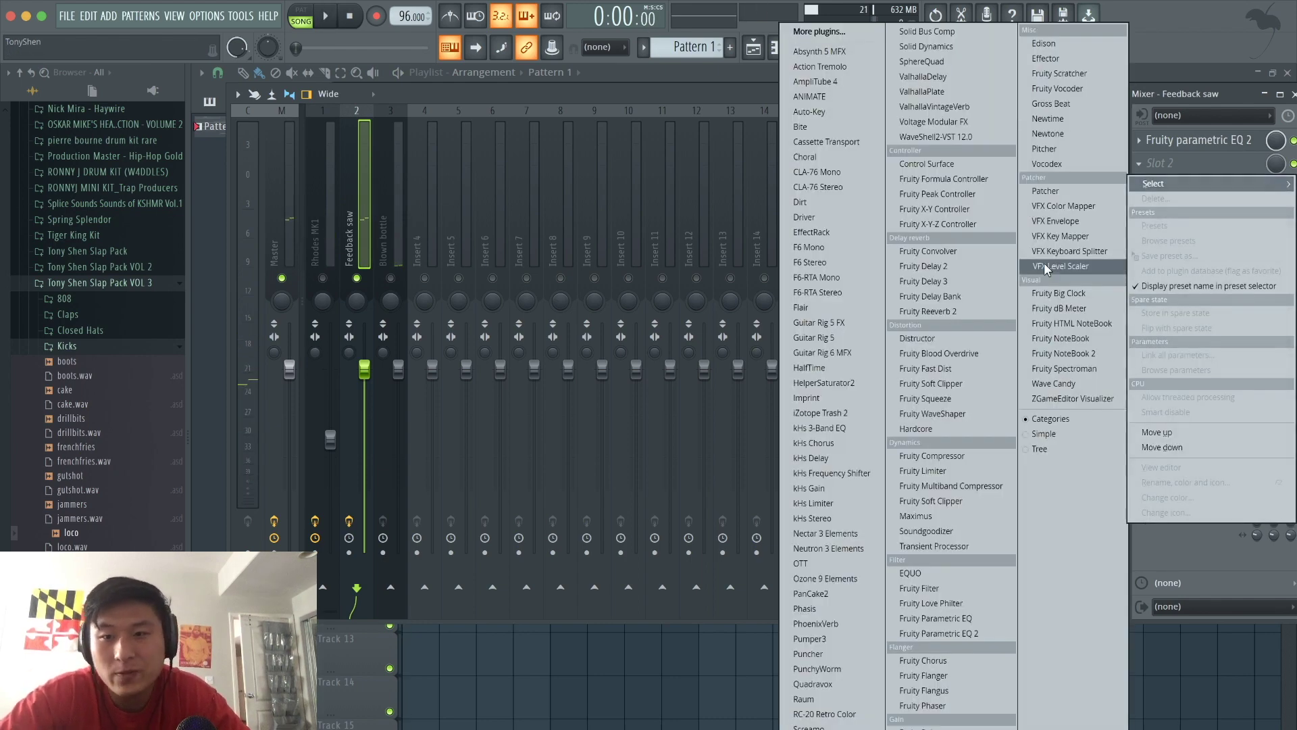
pyautogui.click(950, 279)
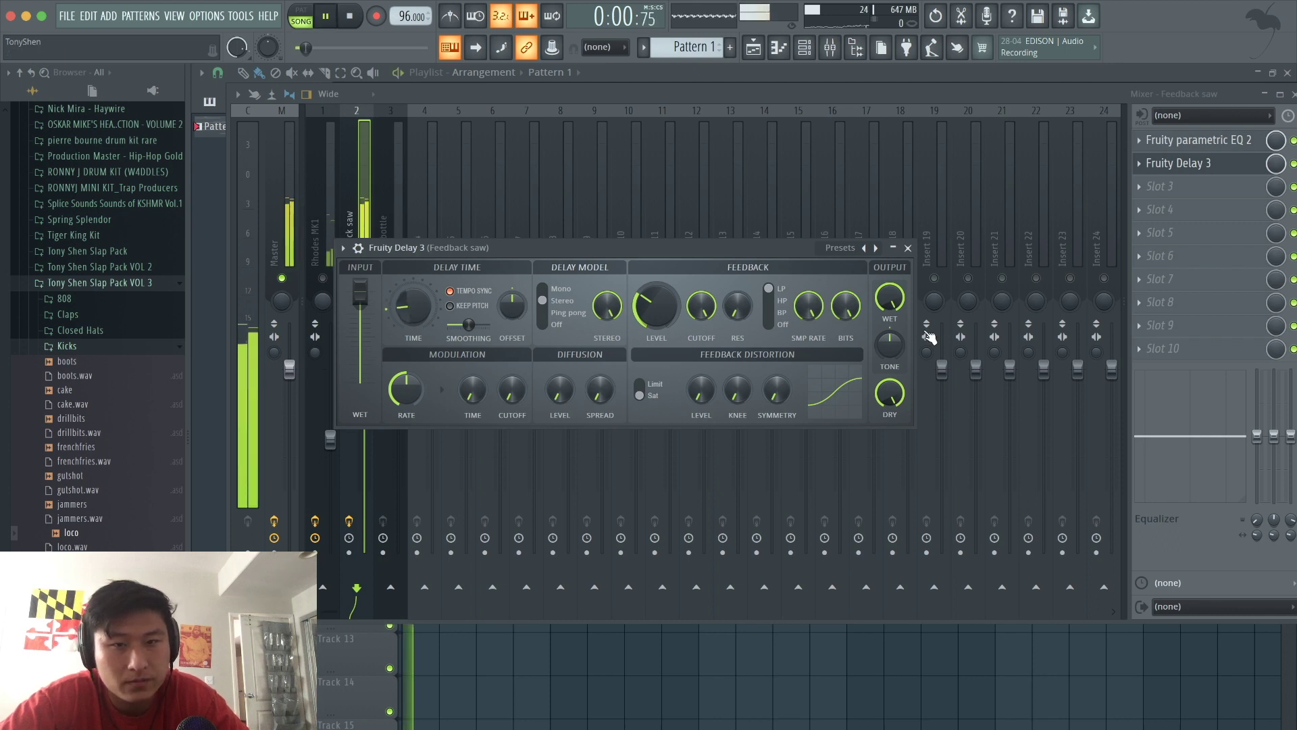
pyautogui.press('space')
pyautogui.moveTo(890, 298); pyautogui.dragTo(889, 321)
pyautogui.press('space')
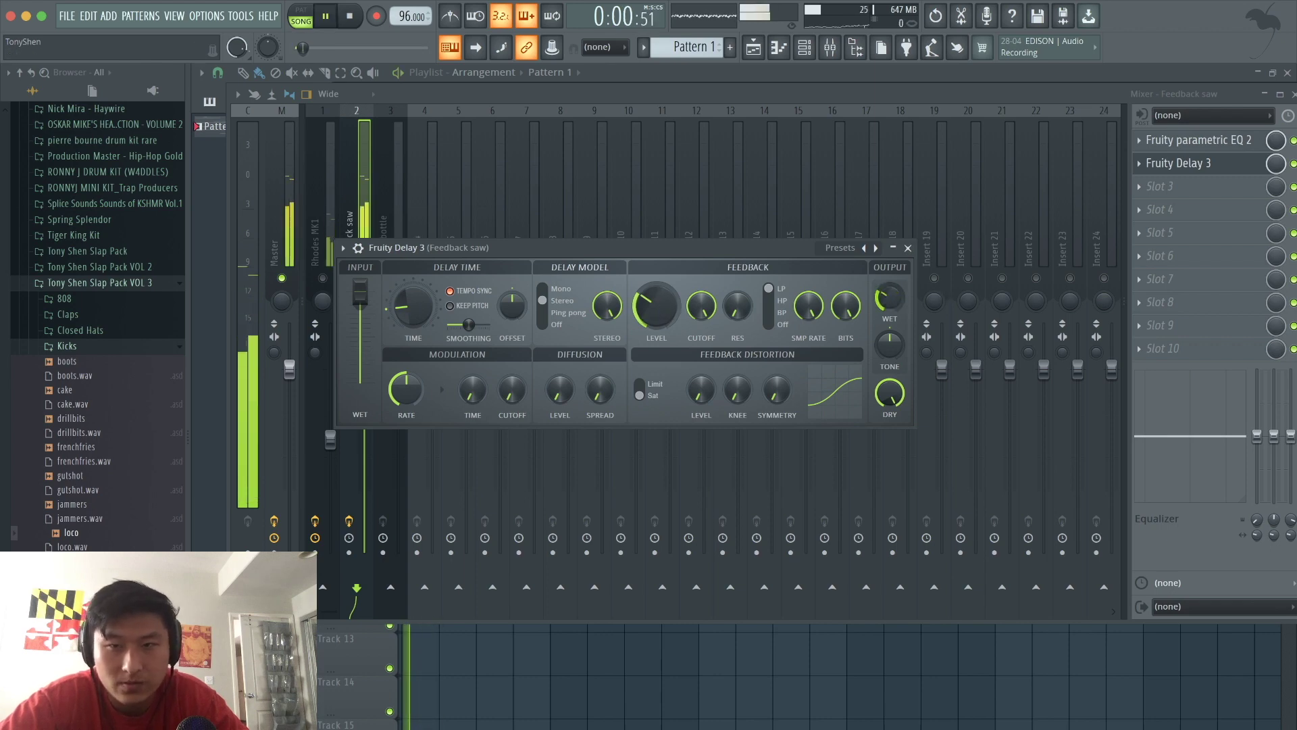
pyautogui.press('space')
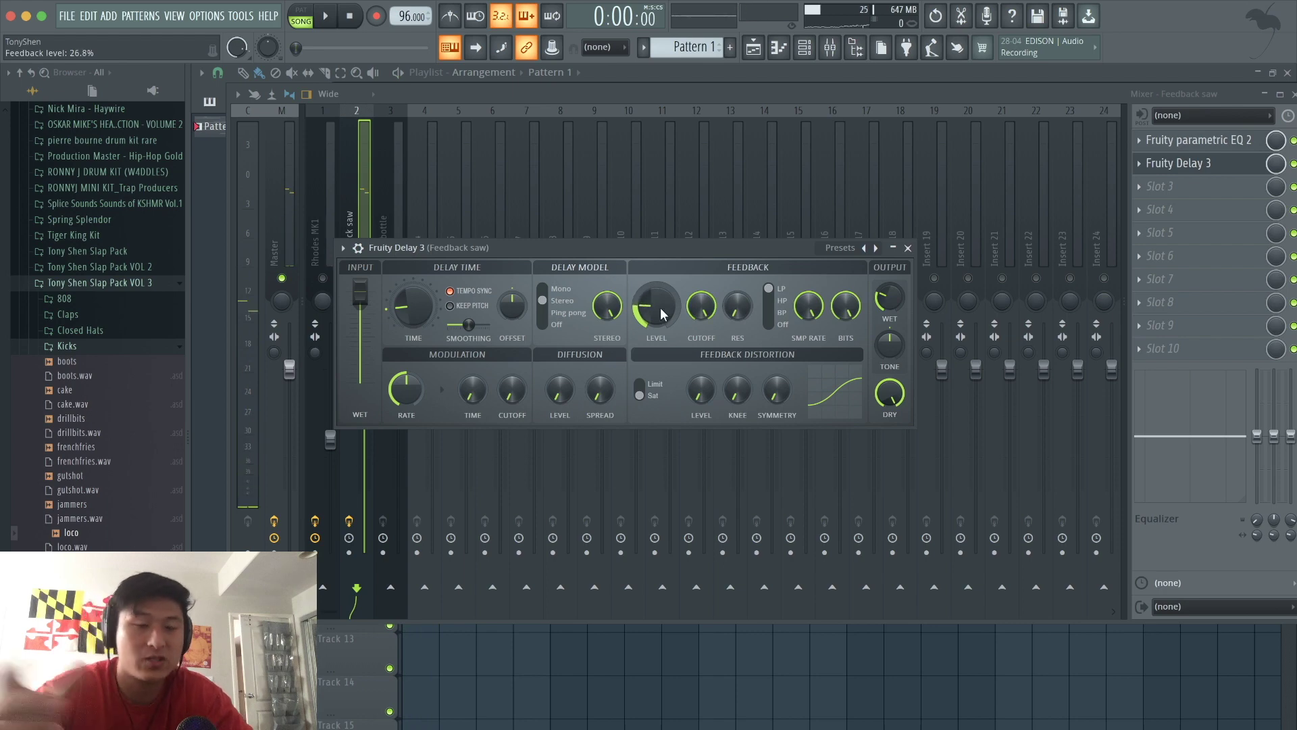
# Reduce the delay's feedback level to 17.4%, close the delay, and listen to the result
pyautogui.moveTo(659, 307); pyautogui.dragTo(660, 257)
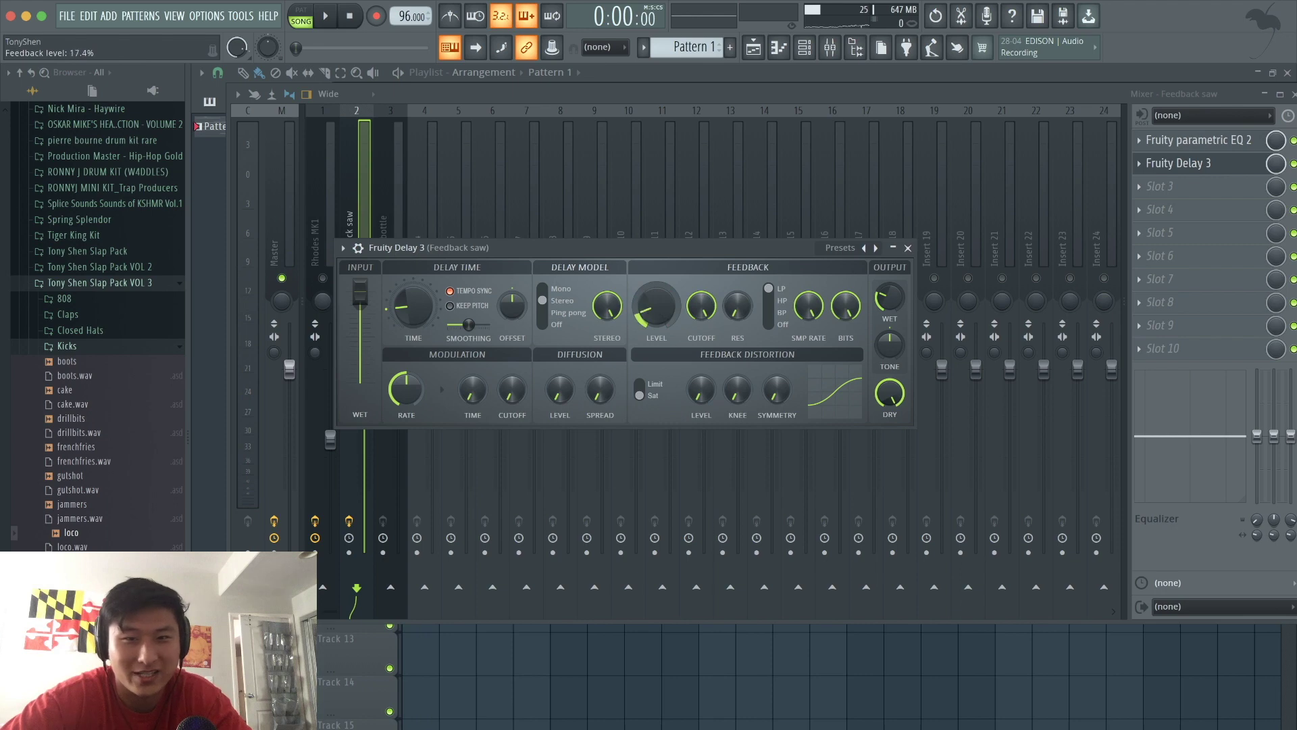
pyautogui.click(908, 248)
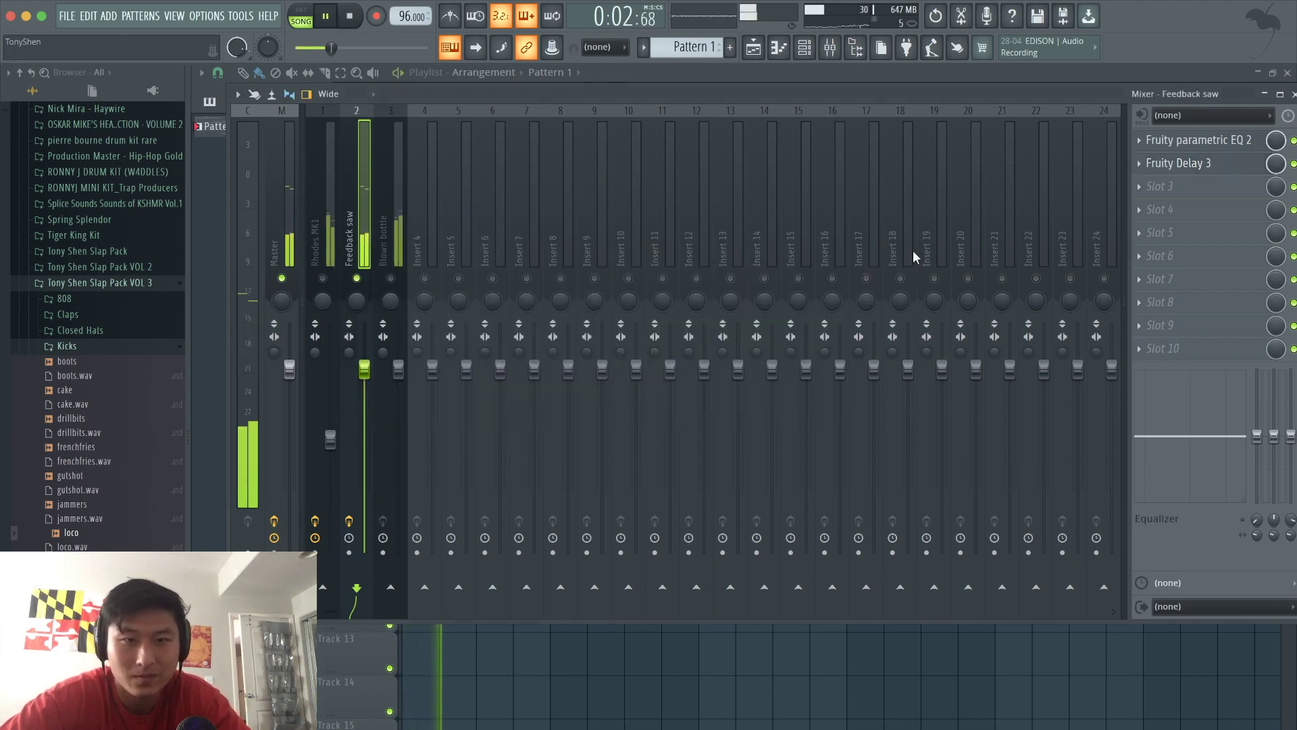
pyautogui.press('space')
# Add Fruity Reeverb 2 to Feedback saw's third effect slot with a 52% wet level and a larger room size
pyautogui.click(1174, 188)
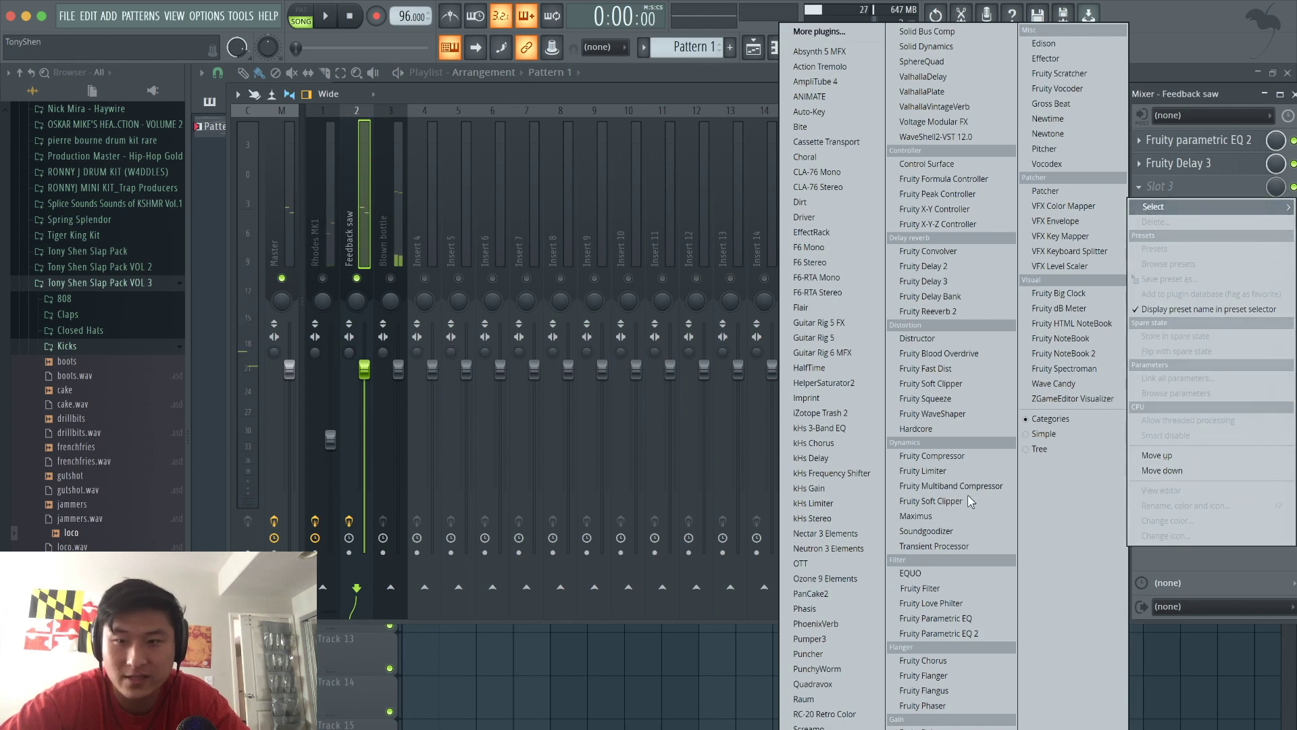
pyautogui.click(961, 312)
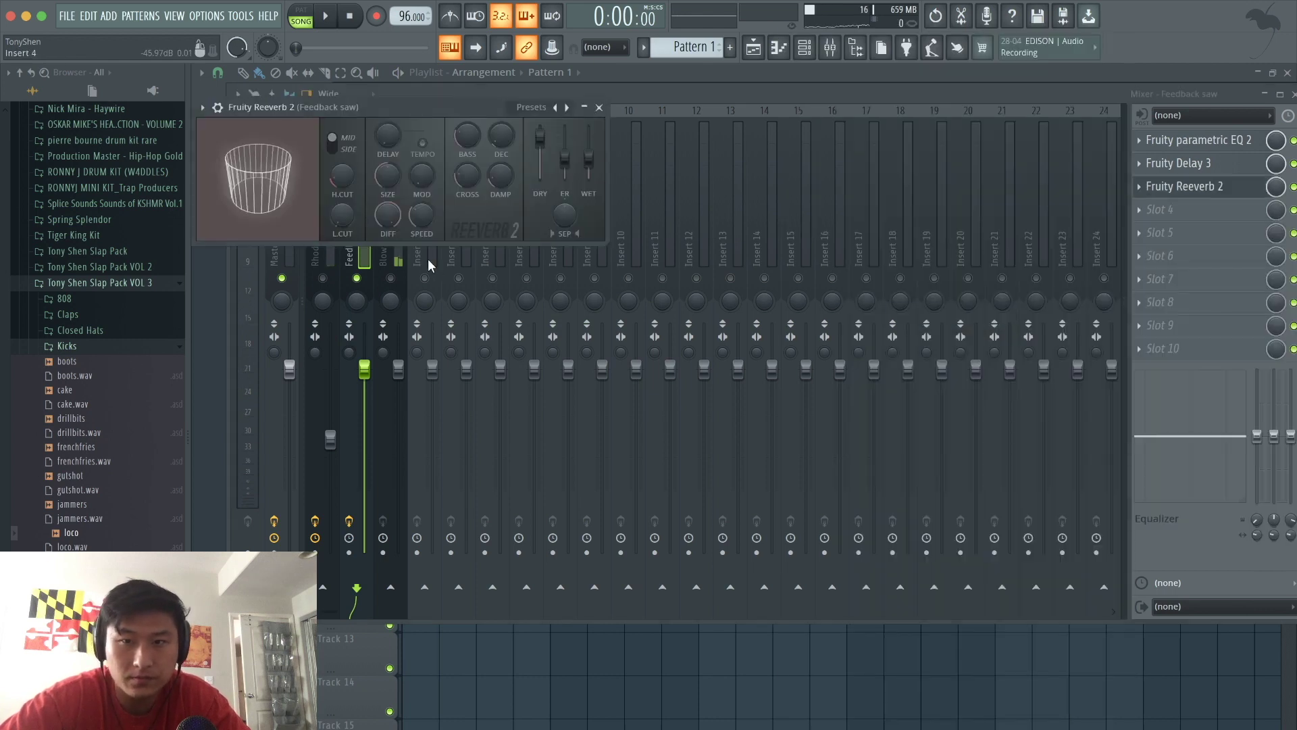
pyautogui.press('space')
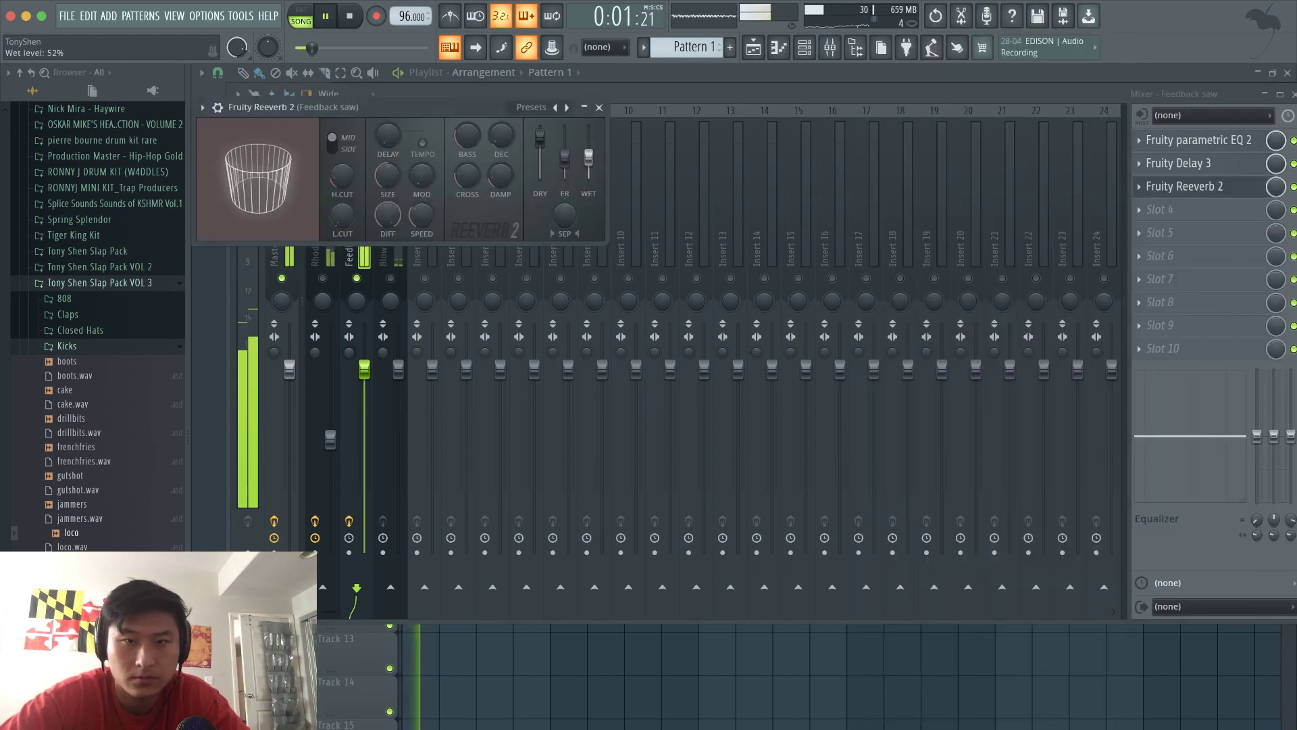
pyautogui.moveTo(387, 176); pyautogui.dragTo(387, 169)
pyautogui.moveTo(387, 169); pyautogui.dragTo(388, 161)
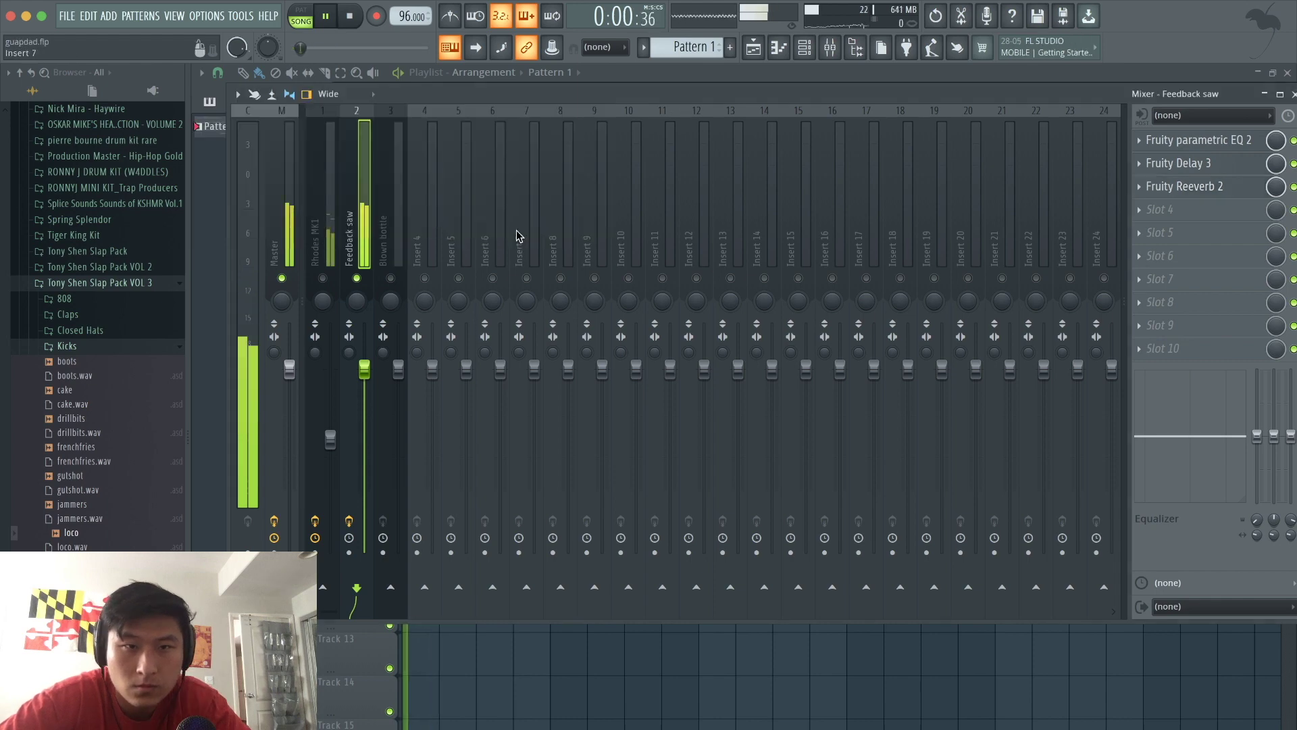
# Lower the Feedback saw mixer track volume to about 59% and enable the Rhodes MK1 track alongside it
pyautogui.moveTo(365, 371); pyautogui.dragTo(365, 443)
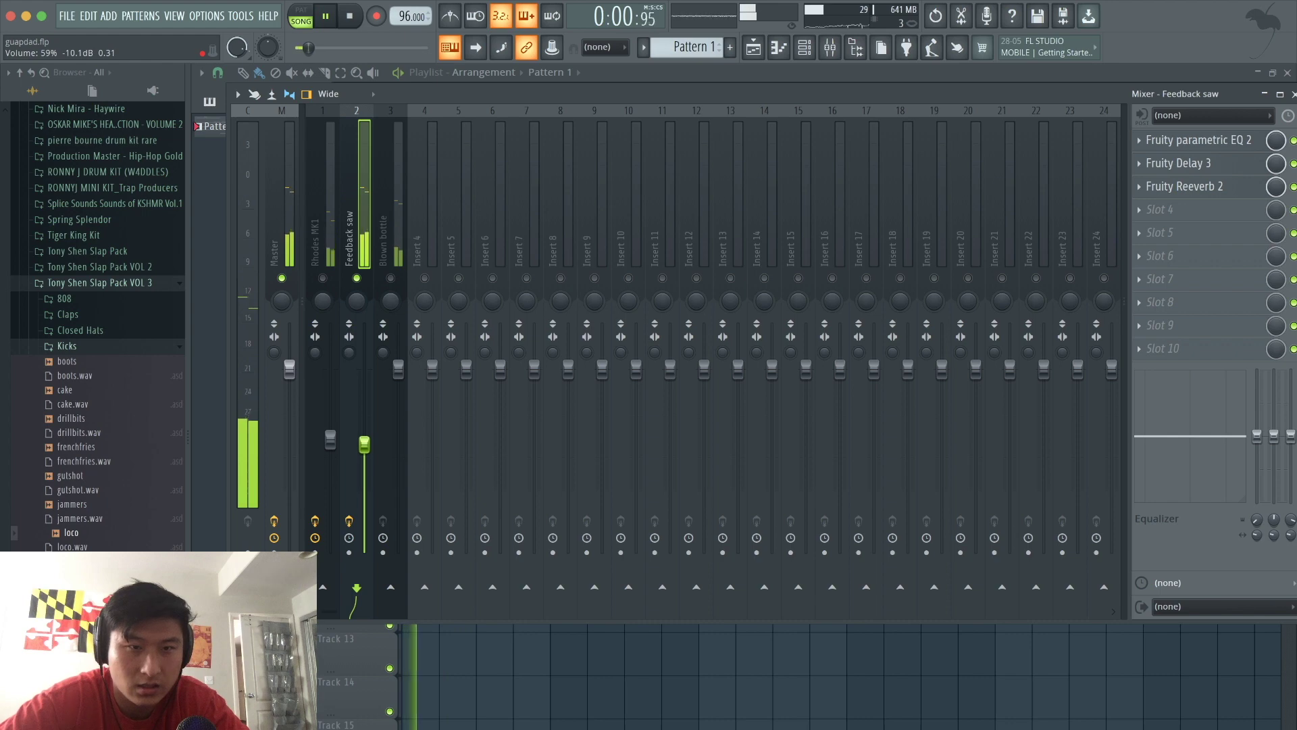
pyautogui.click(322, 278)
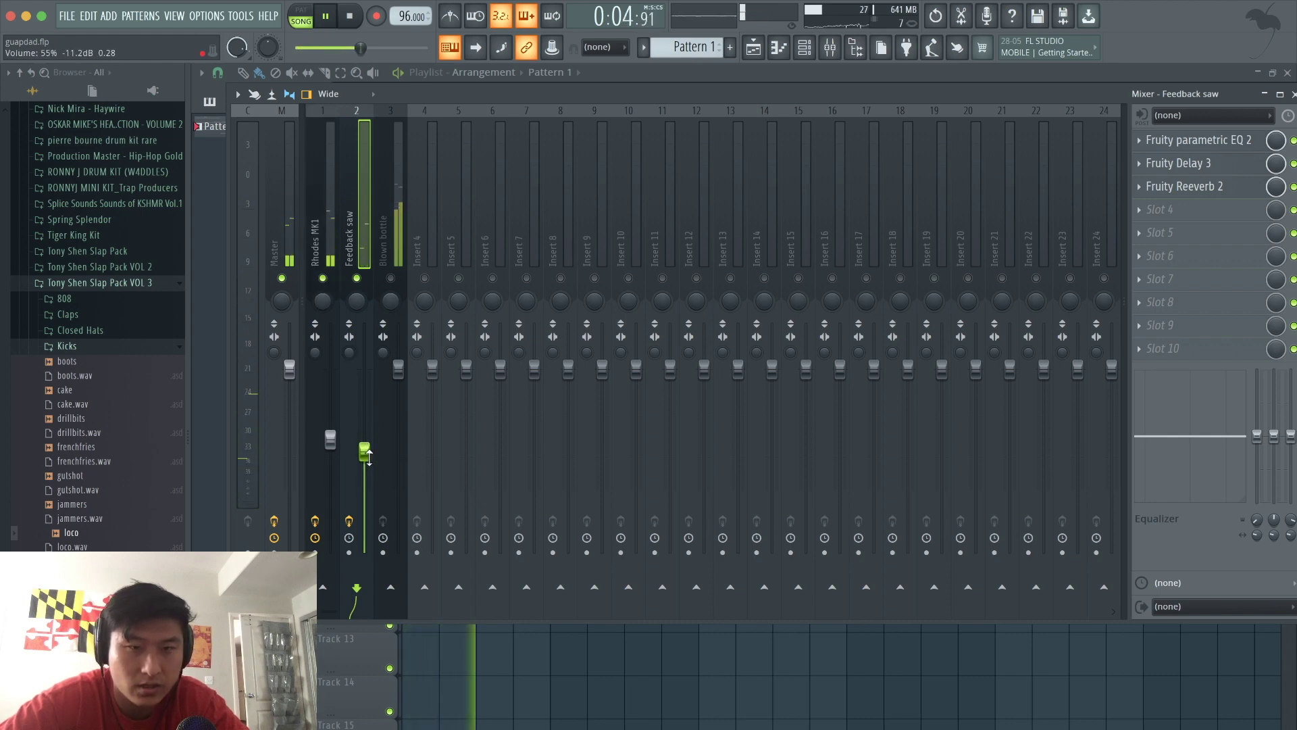
# Lower the Feedback saw mixer track volume to about 50% while listening to it with the Rhodes MK1
pyautogui.press('space')
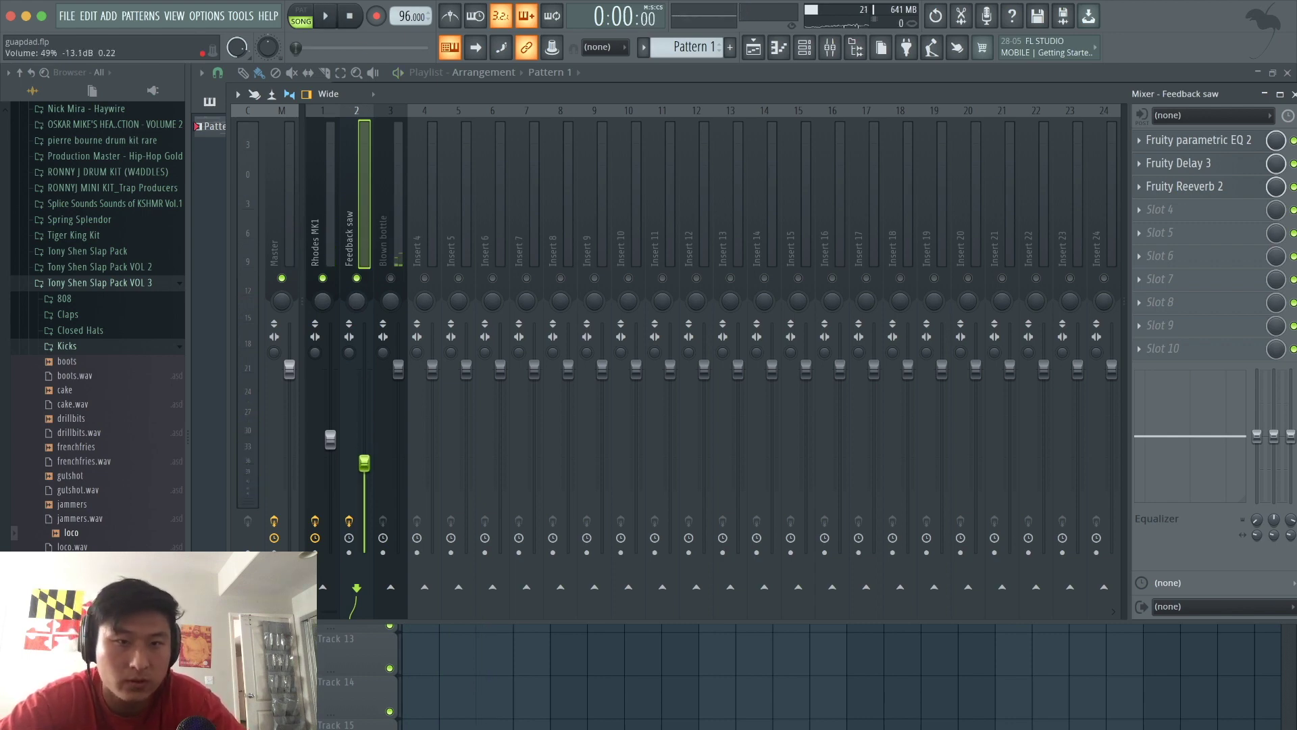
pyautogui.press('space')
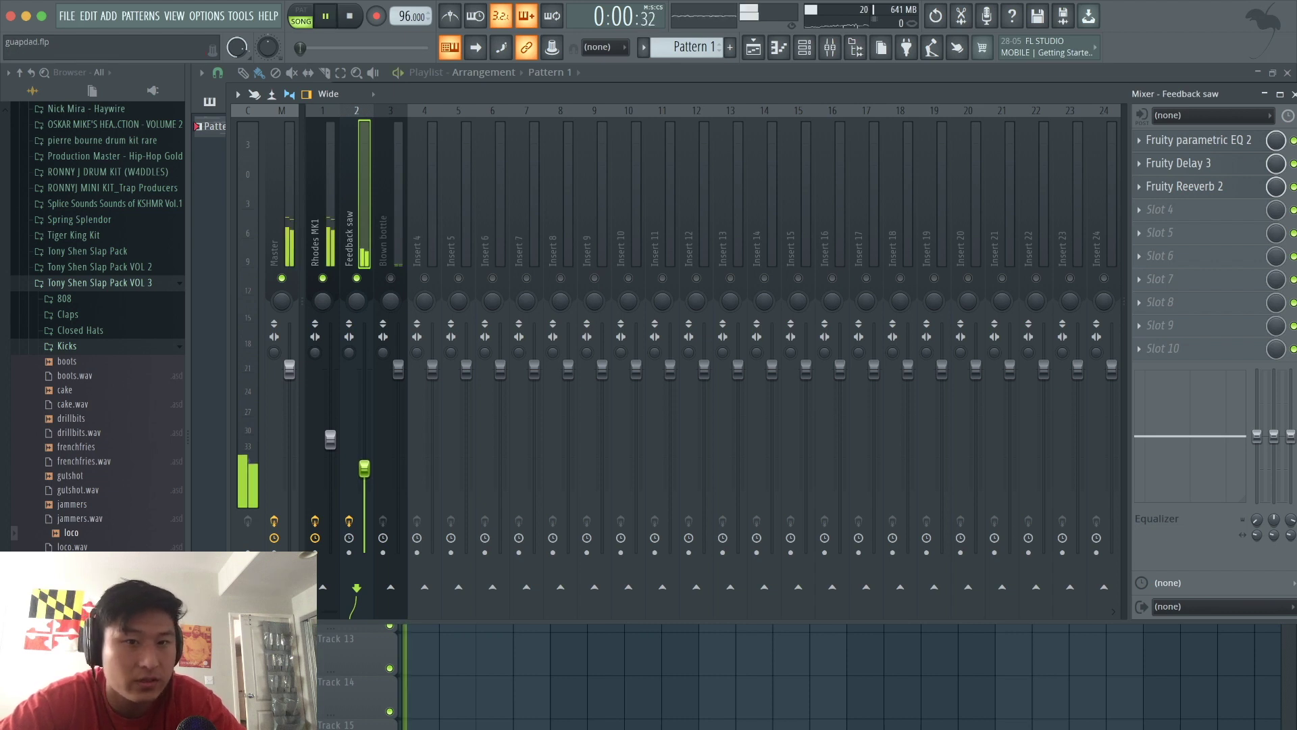
pyautogui.moveTo(365, 468); pyautogui.dragTo(365, 461)
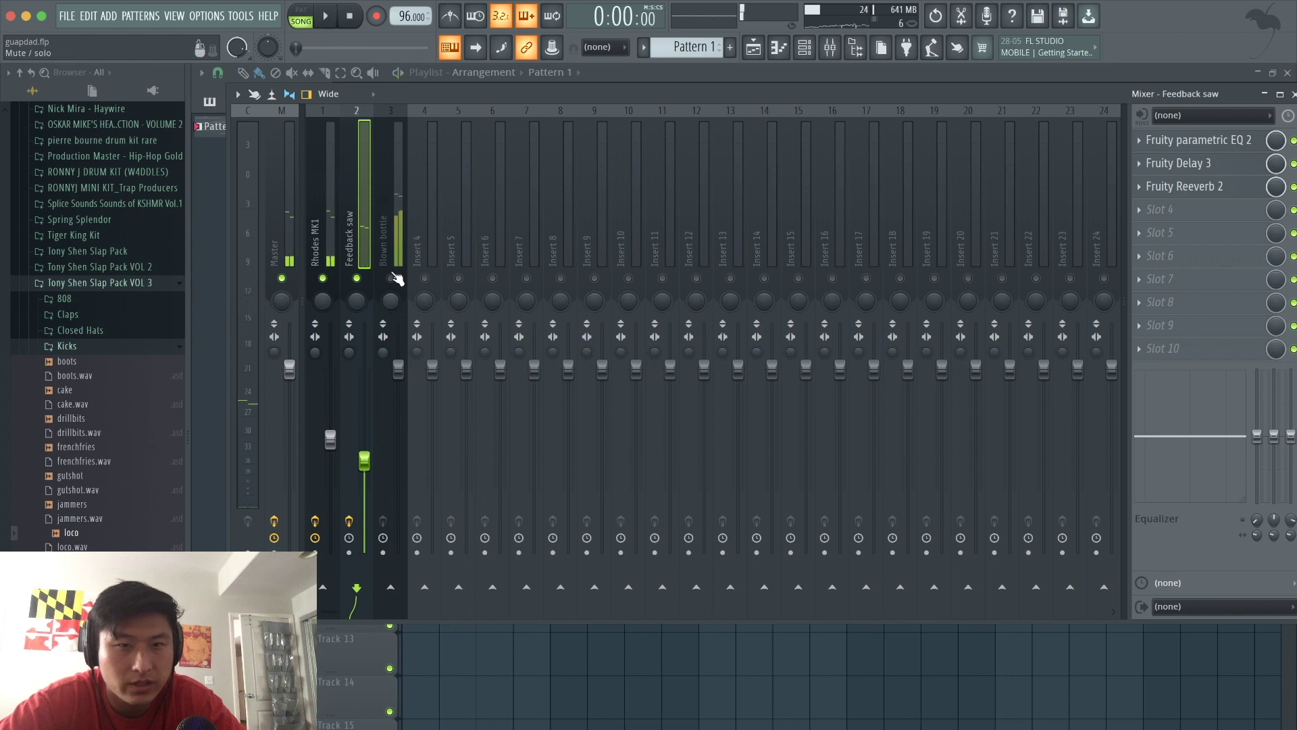
# Add Fruity parametric EQ 2 to the soloed Blown bottle track, cutting the lows and lowering band 7 to -10.9 dB at 9905 Hz
pyautogui.click(394, 225)
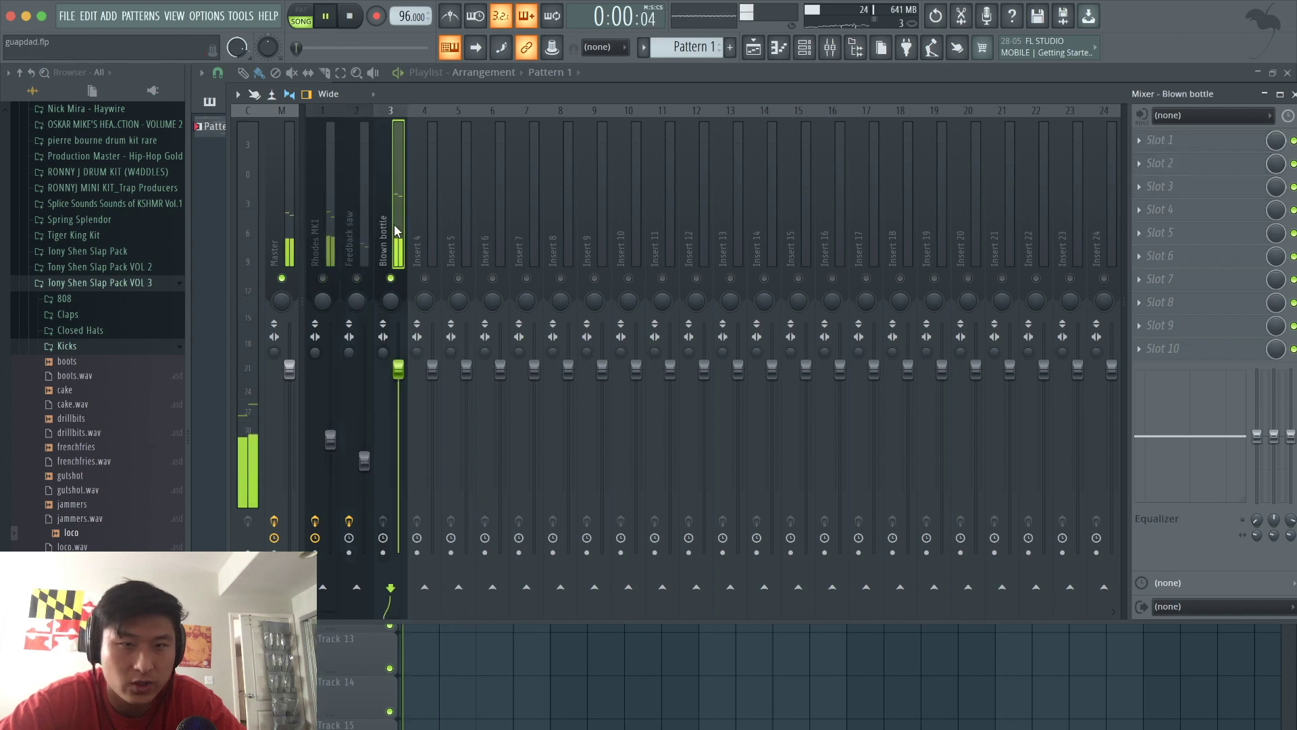
pyautogui.click(1162, 140)
pyautogui.click(973, 629)
pyautogui.moveTo(267, 232); pyautogui.dragTo(388, 298)
pyautogui.moveTo(473, 232); pyautogui.dragTo(493, 272)
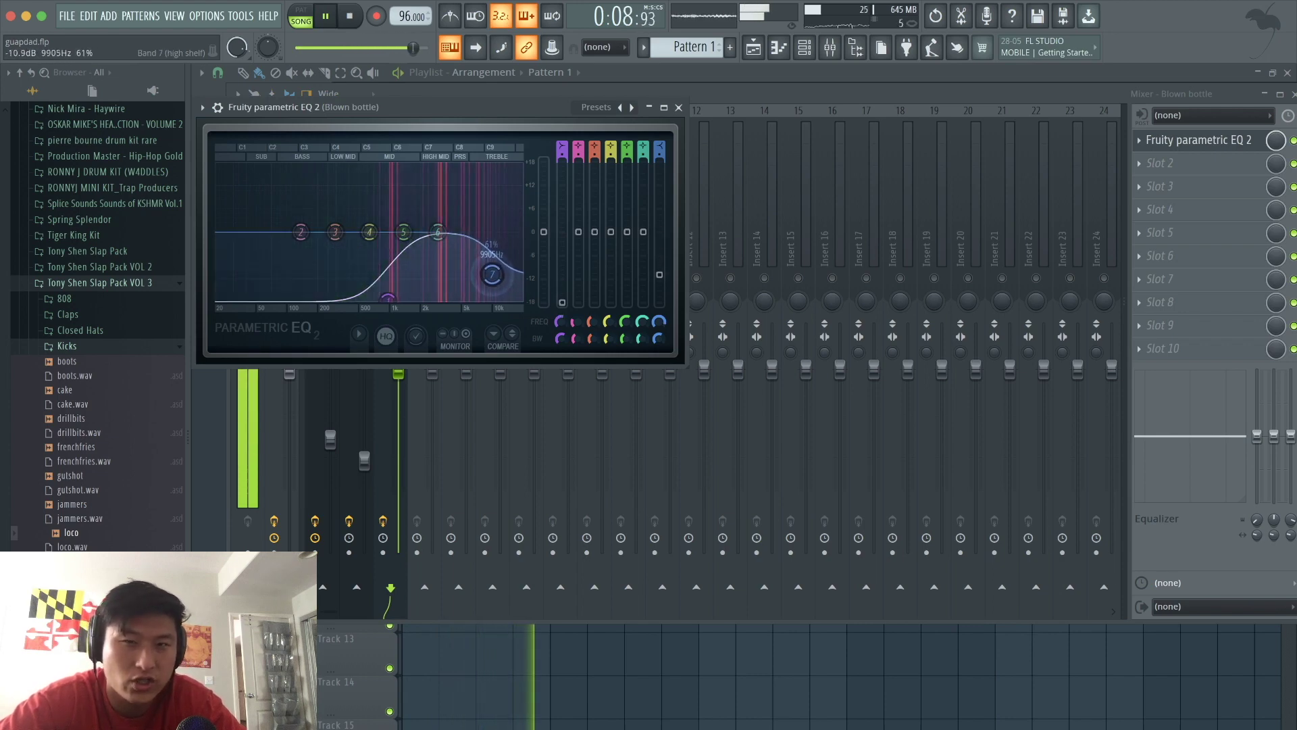
pyautogui.click(679, 107)
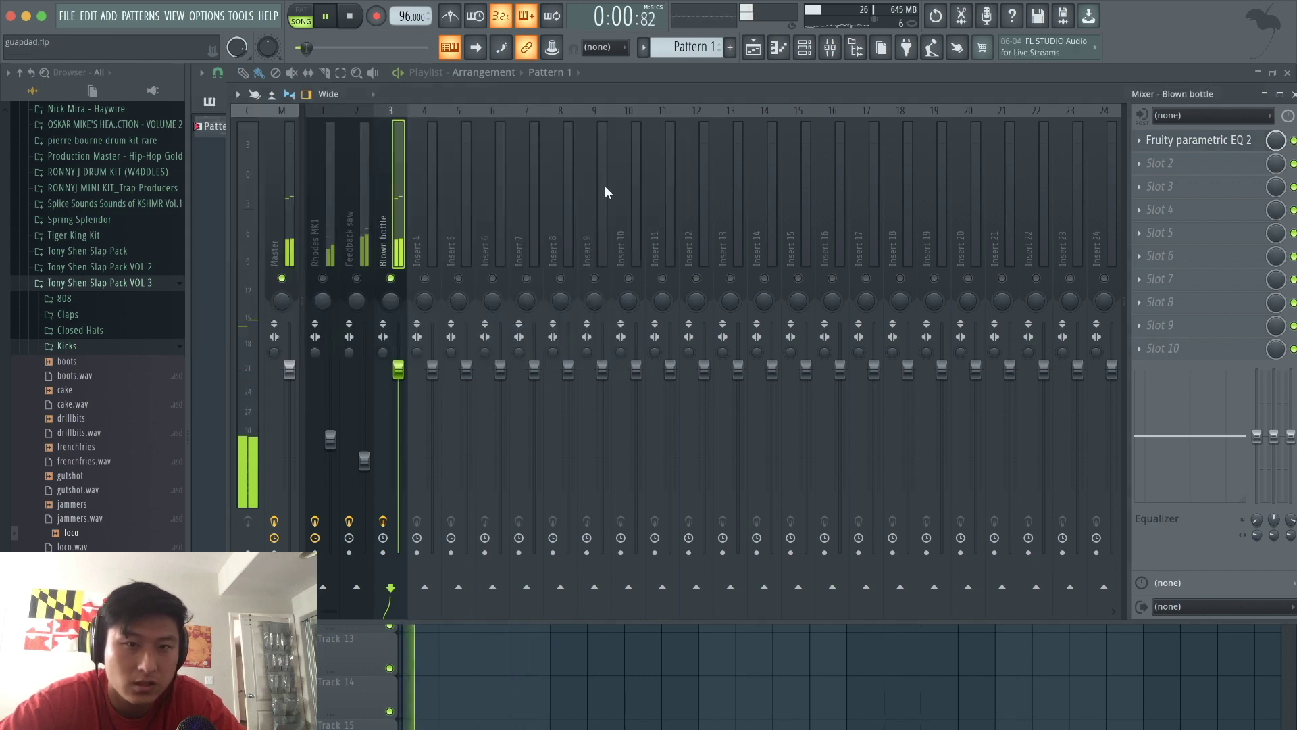
# Lower the Blown bottle mixer track volume to about 57%, balancing it with all tracks playing
pyautogui.moveTo(398, 374); pyautogui.dragTo(398, 411)
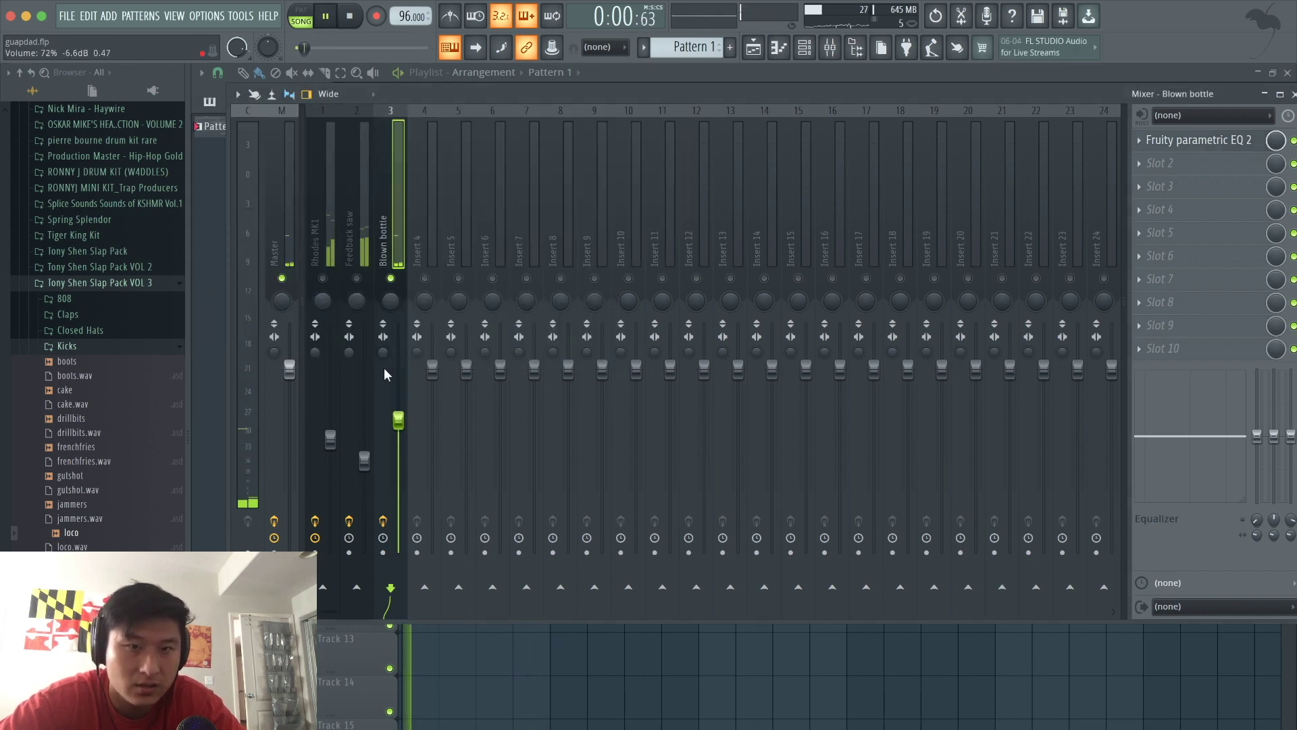
pyautogui.click(364, 461)
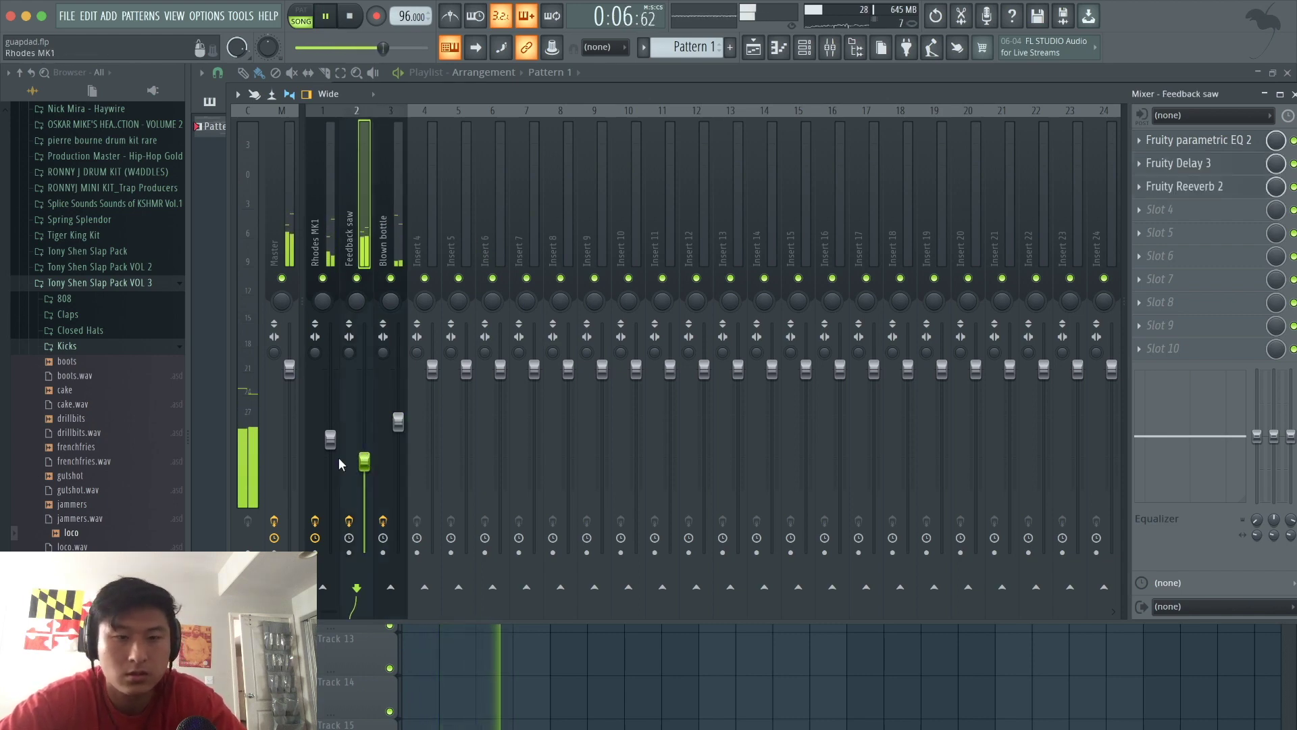
pyautogui.click(330, 439)
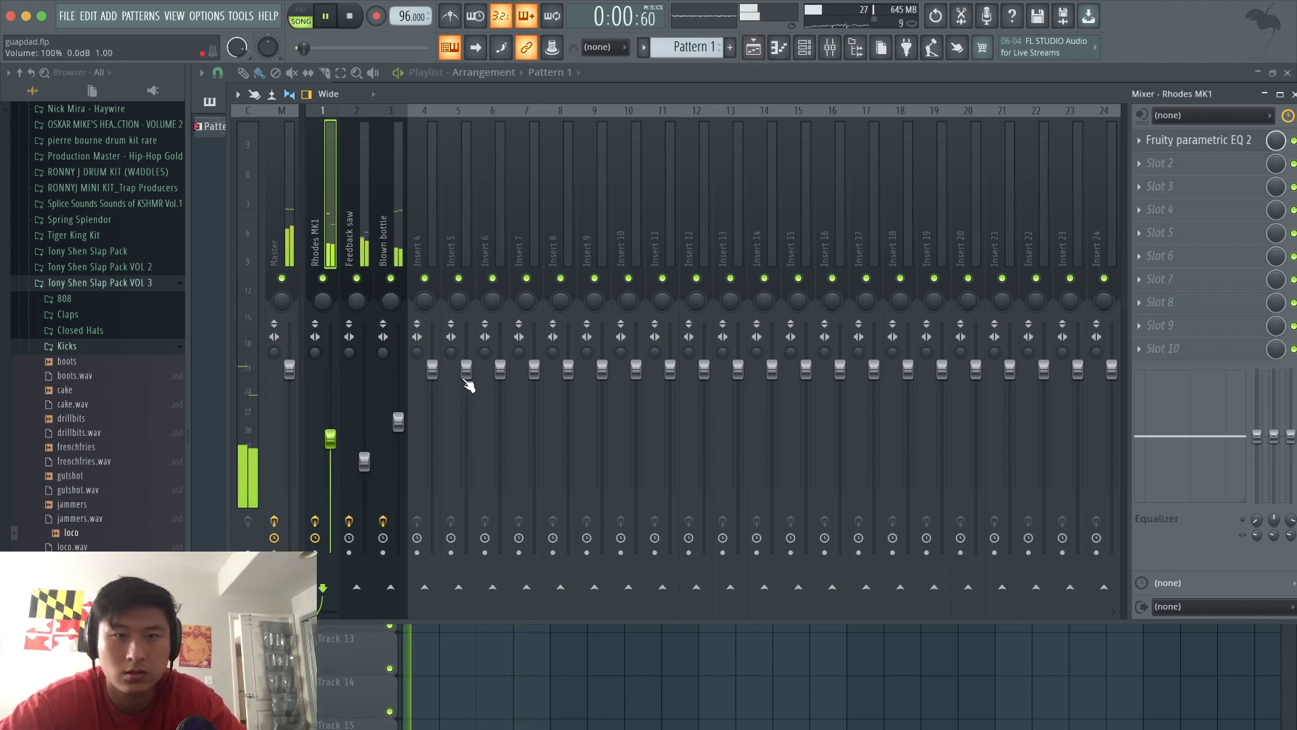
pyautogui.moveTo(398, 421); pyautogui.dragTo(398, 450)
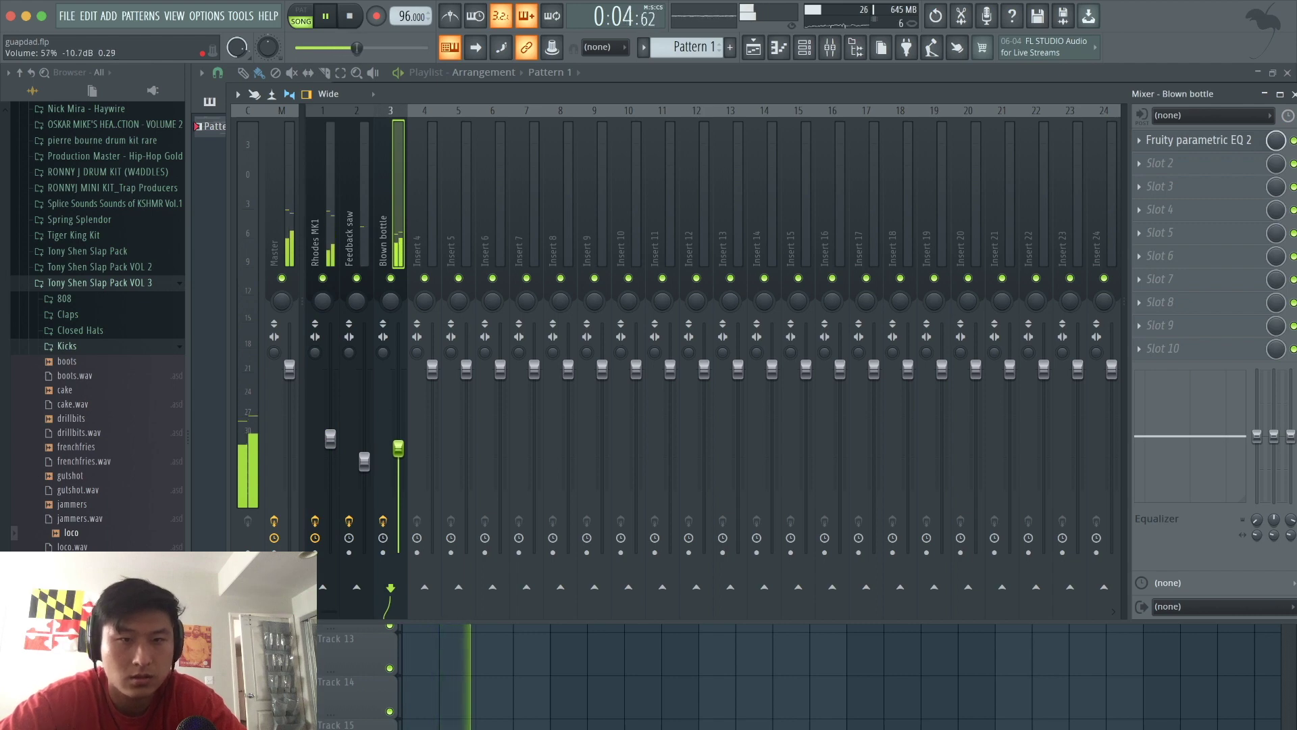
pyautogui.moveTo(397, 449); pyautogui.dragTo(398, 448)
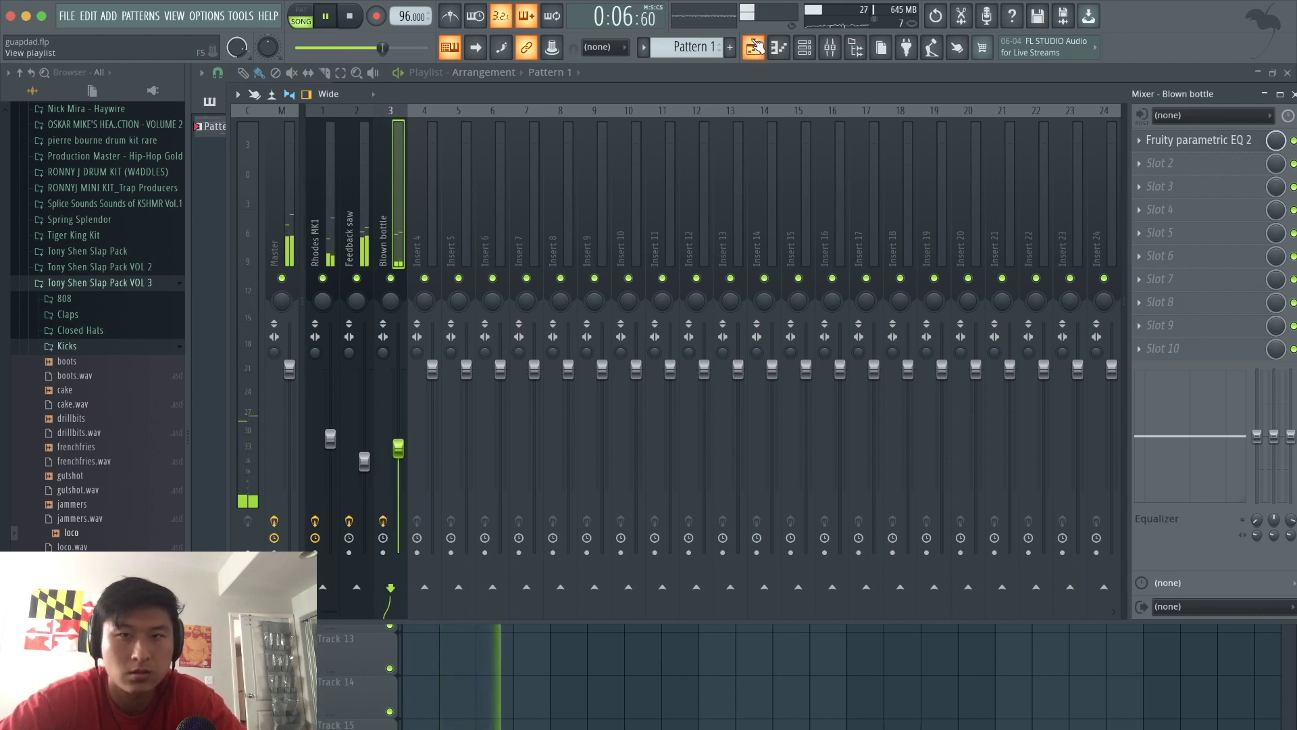
# Open the Digi channel's Sytrus from the channel rack, load the Digi preset from the Bass group, and close the plugin
pyautogui.press('F9')
pyautogui.click(805, 47)
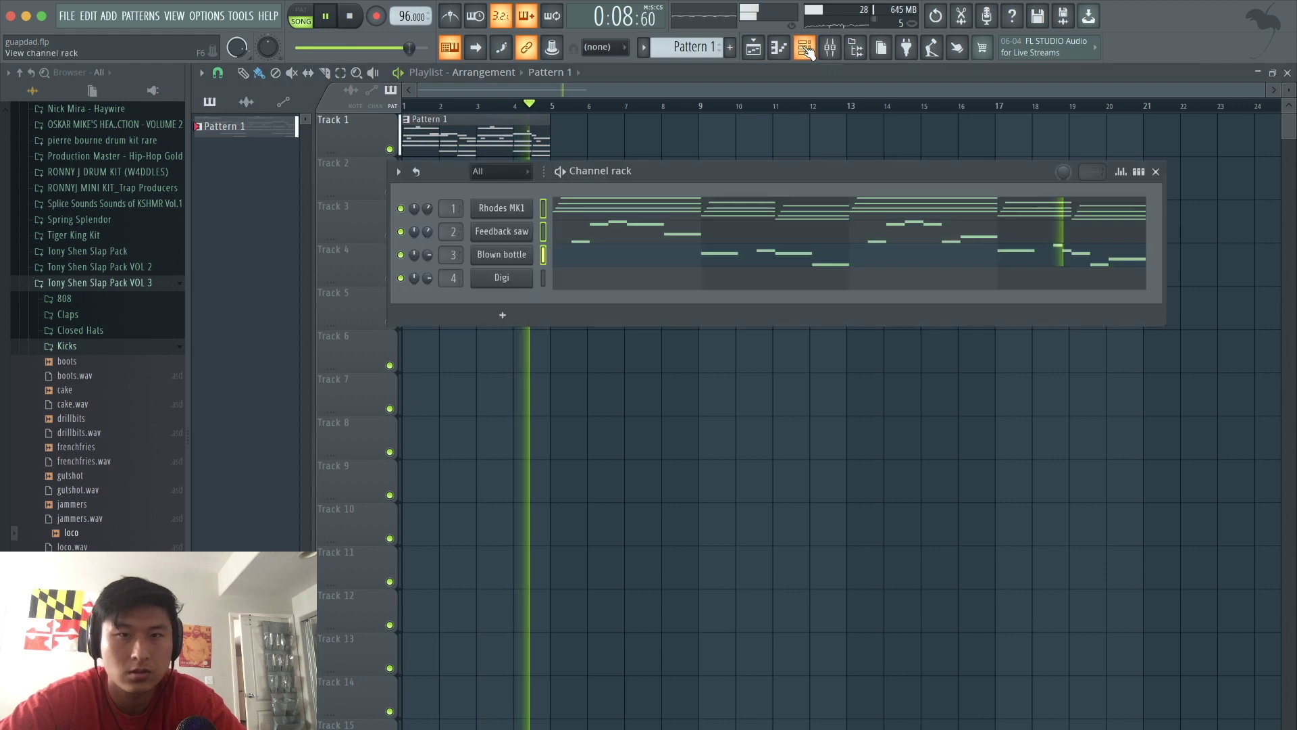
pyautogui.press('space')
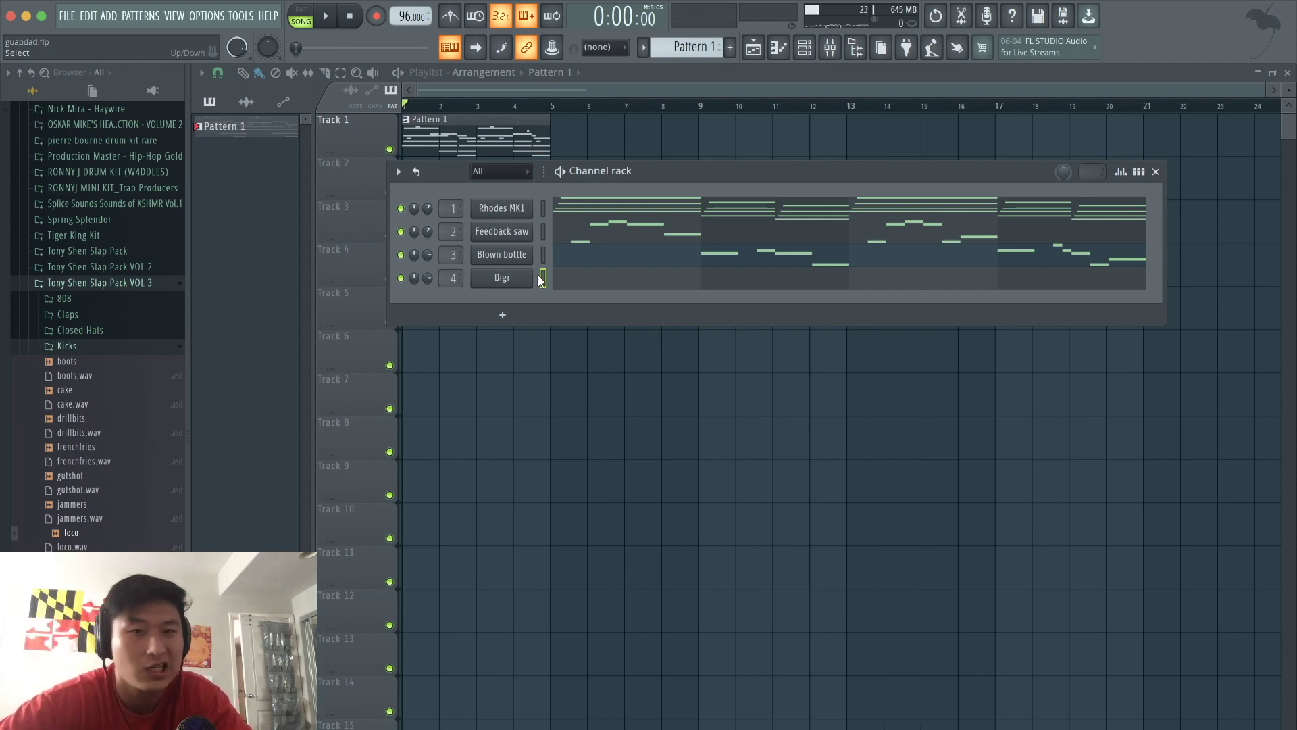
pyautogui.click(526, 280)
pyautogui.moveTo(488, 243); pyautogui.dragTo(507, 288)
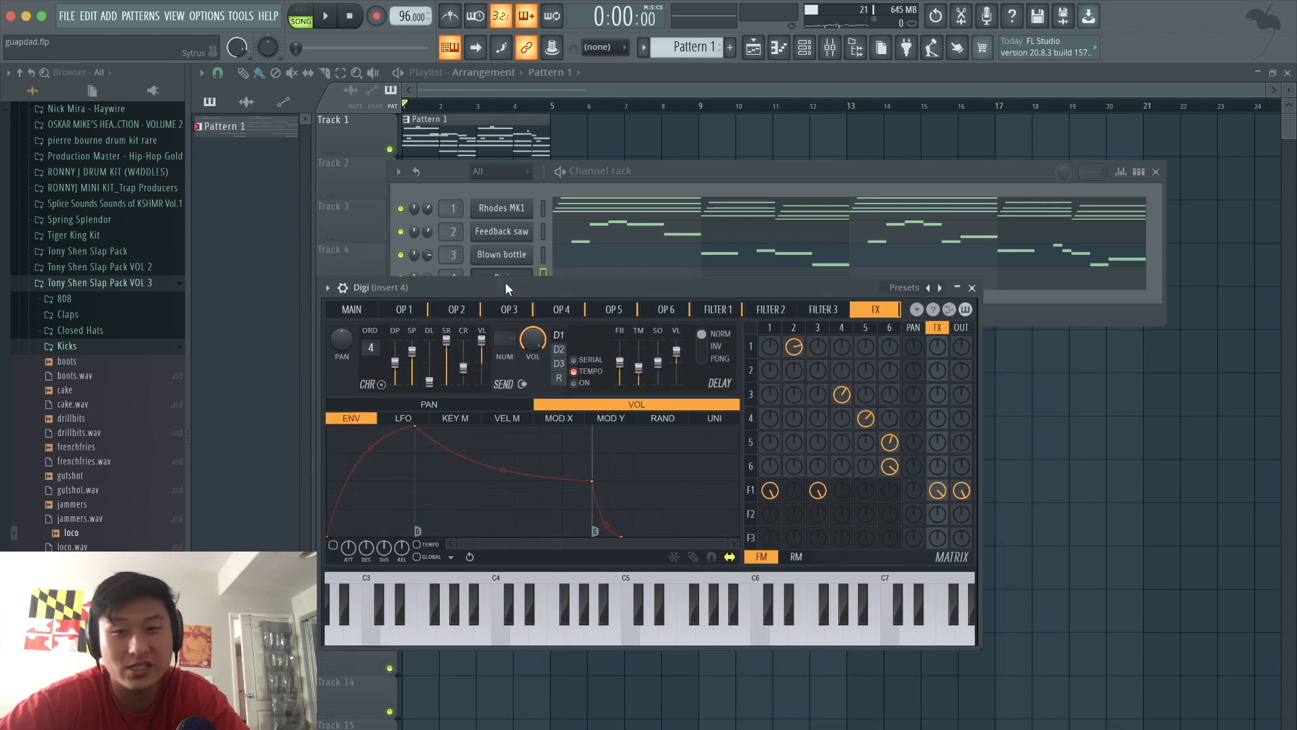
pyautogui.click(909, 289)
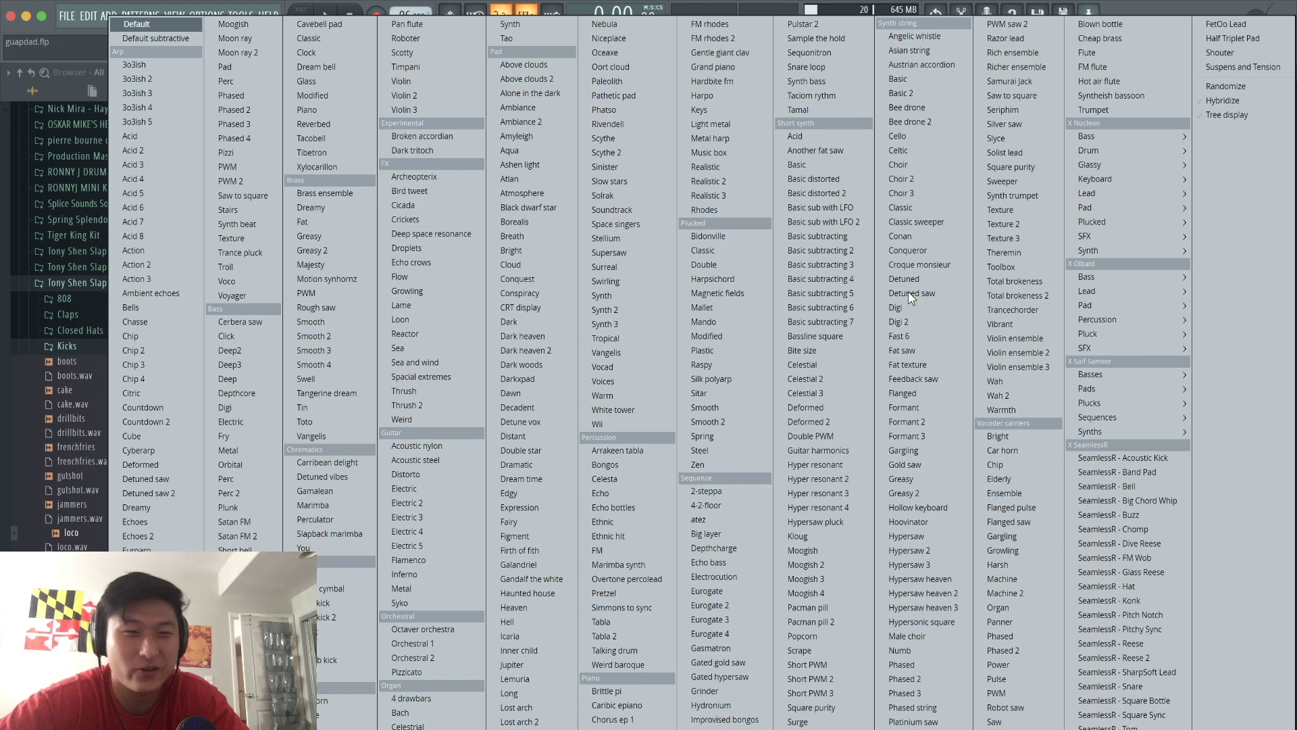
pyautogui.click(241, 409)
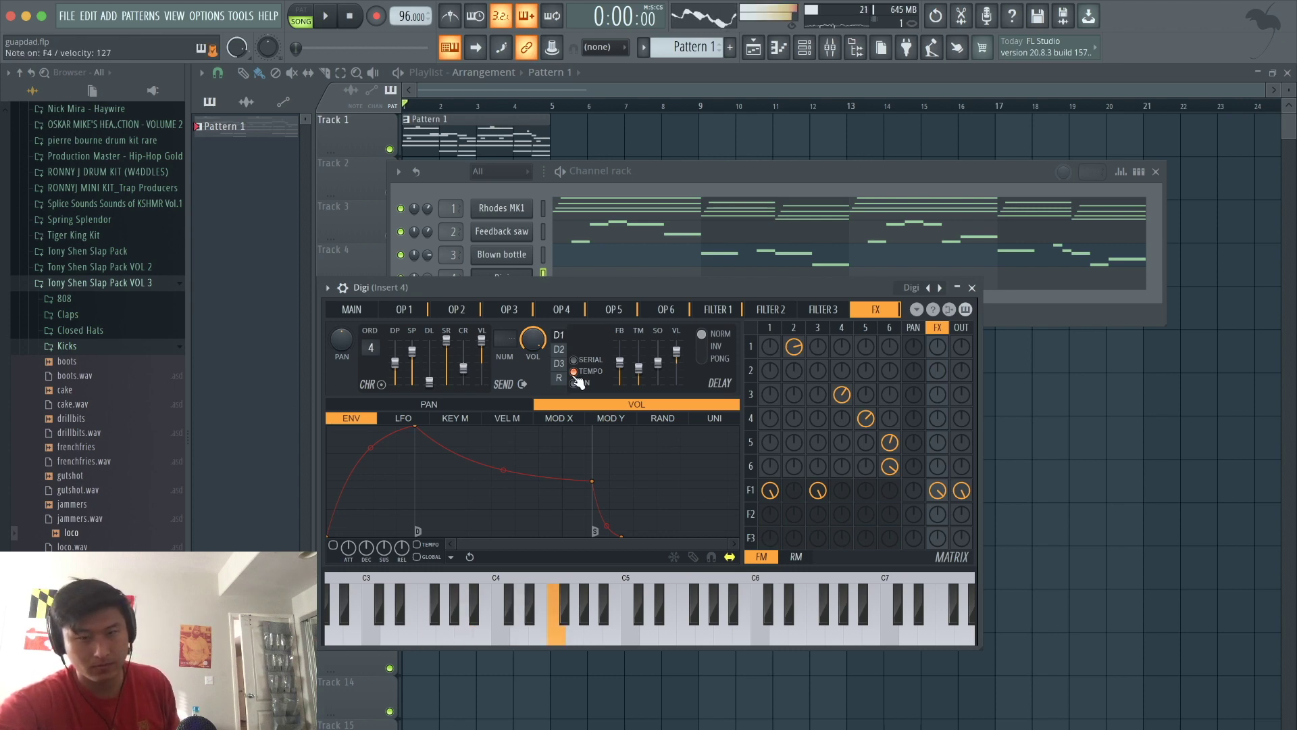
pyautogui.click(973, 288)
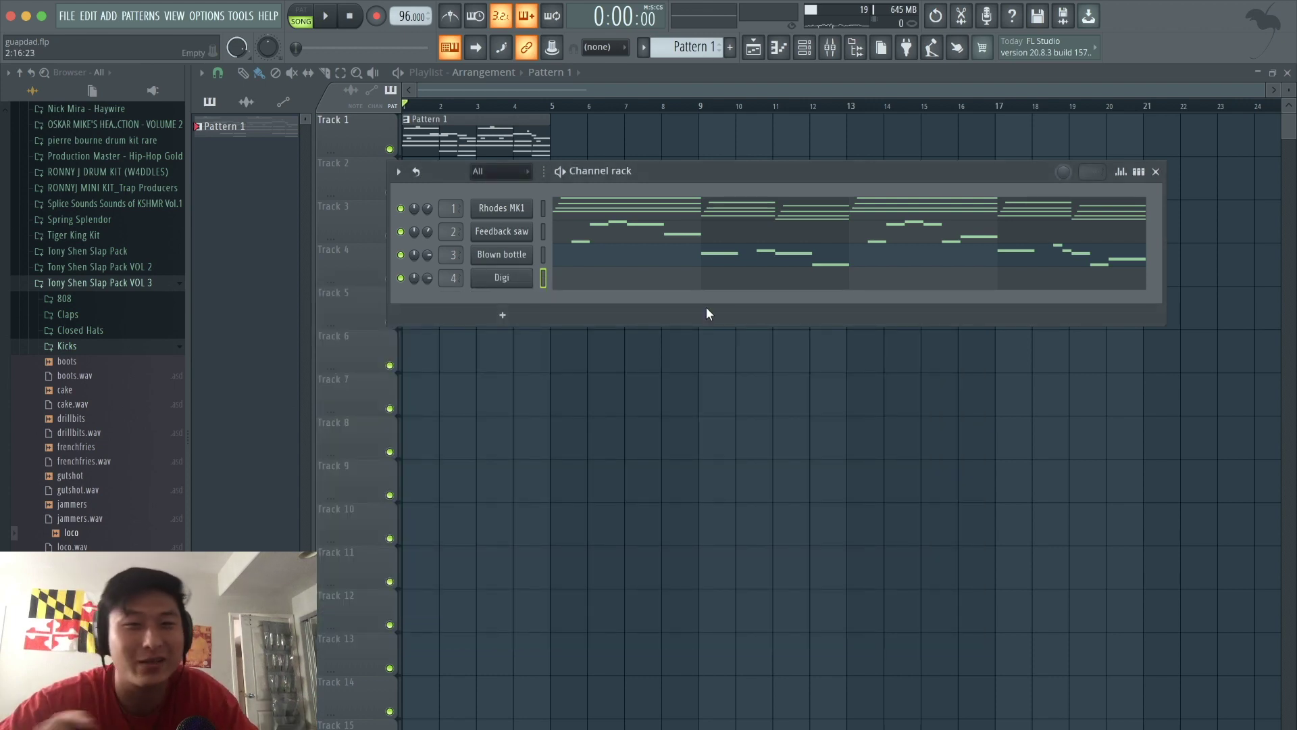
# Open Digi's piano roll, place two short E5 notes at the start of bar 1, and play them
pyautogui.click(602, 280)
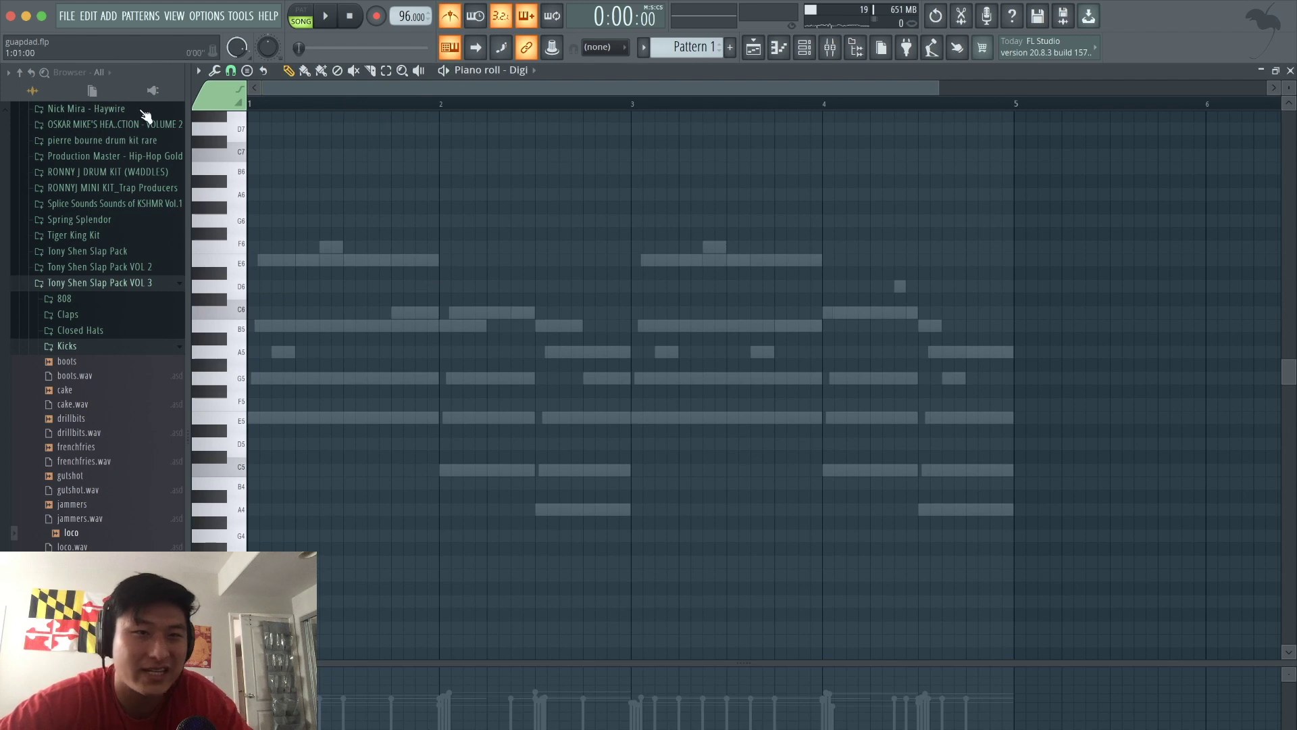
pyautogui.press('space')
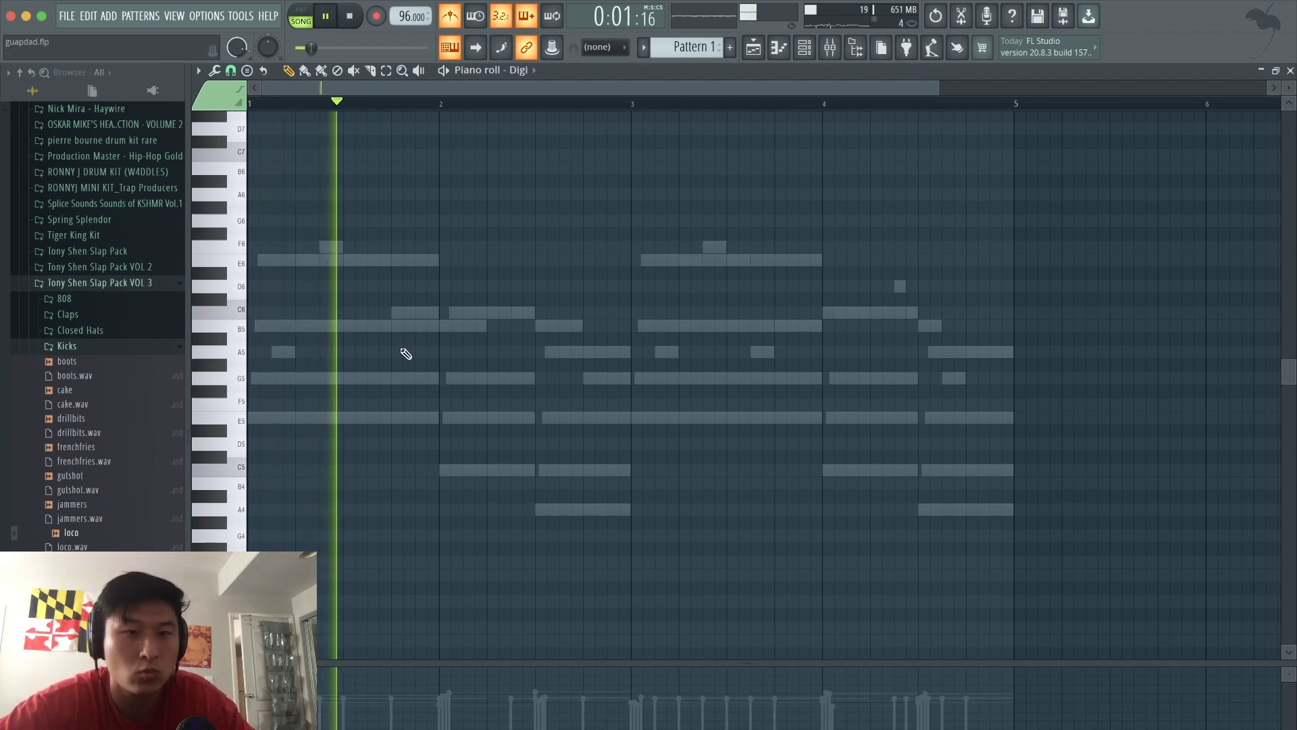
pyautogui.scroll(-1, 406, 353)
pyautogui.press('space')
pyautogui.scroll(-4, 338, 354)
pyautogui.moveTo(286, 353); pyautogui.dragTo(261, 353)
pyautogui.click(290, 353)
pyautogui.press('space')
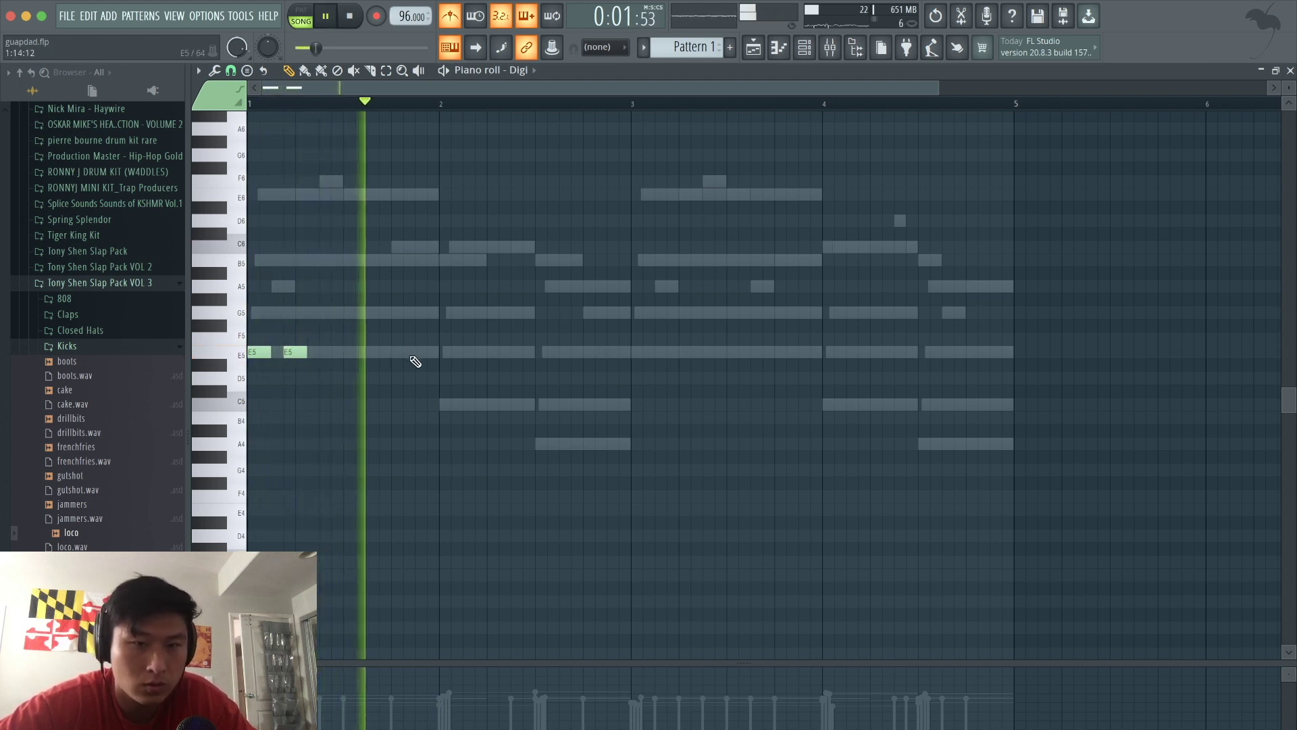
# Add short A4 and B4 notes at the end of bar 1 and two C5 notes at the start of bar 2
pyautogui.press('space')
pyautogui.scroll(2, 414, 359)
pyautogui.moveTo(414, 358); pyautogui.dragTo(422, 446)
pyautogui.click(435, 414)
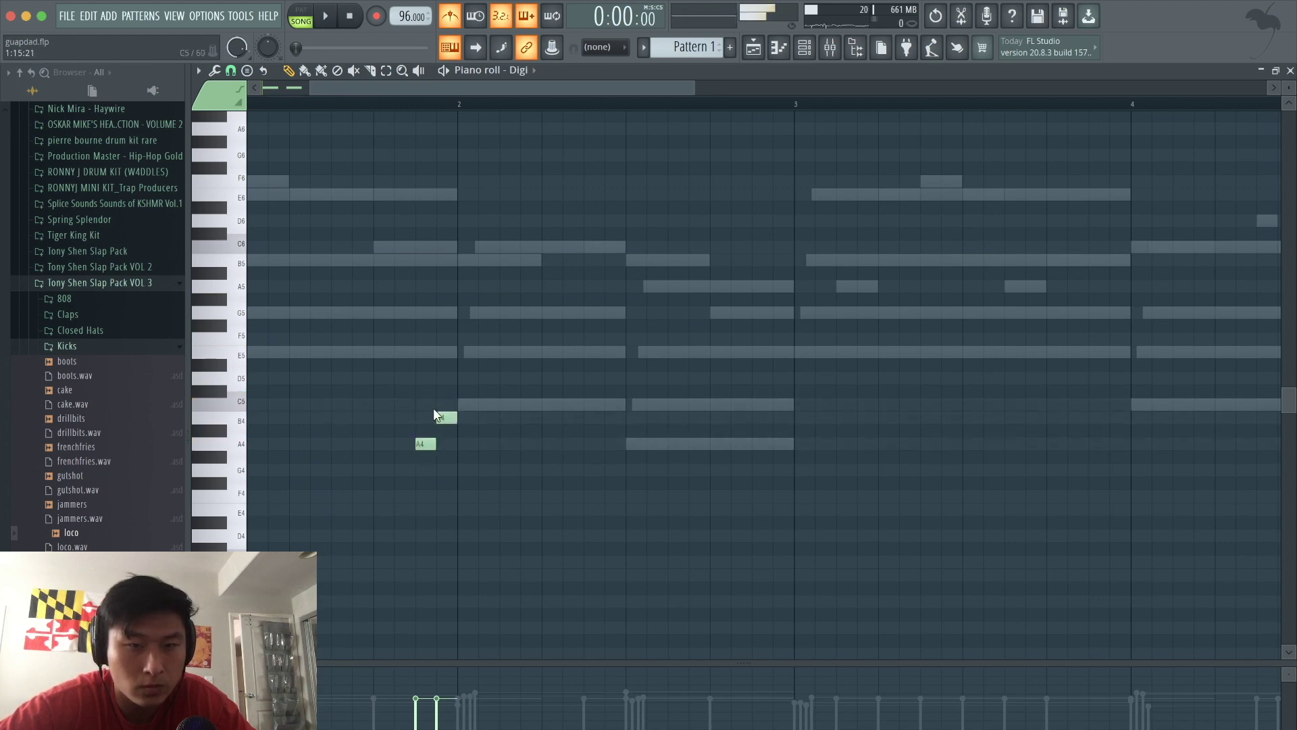
pyautogui.click(523, 405)
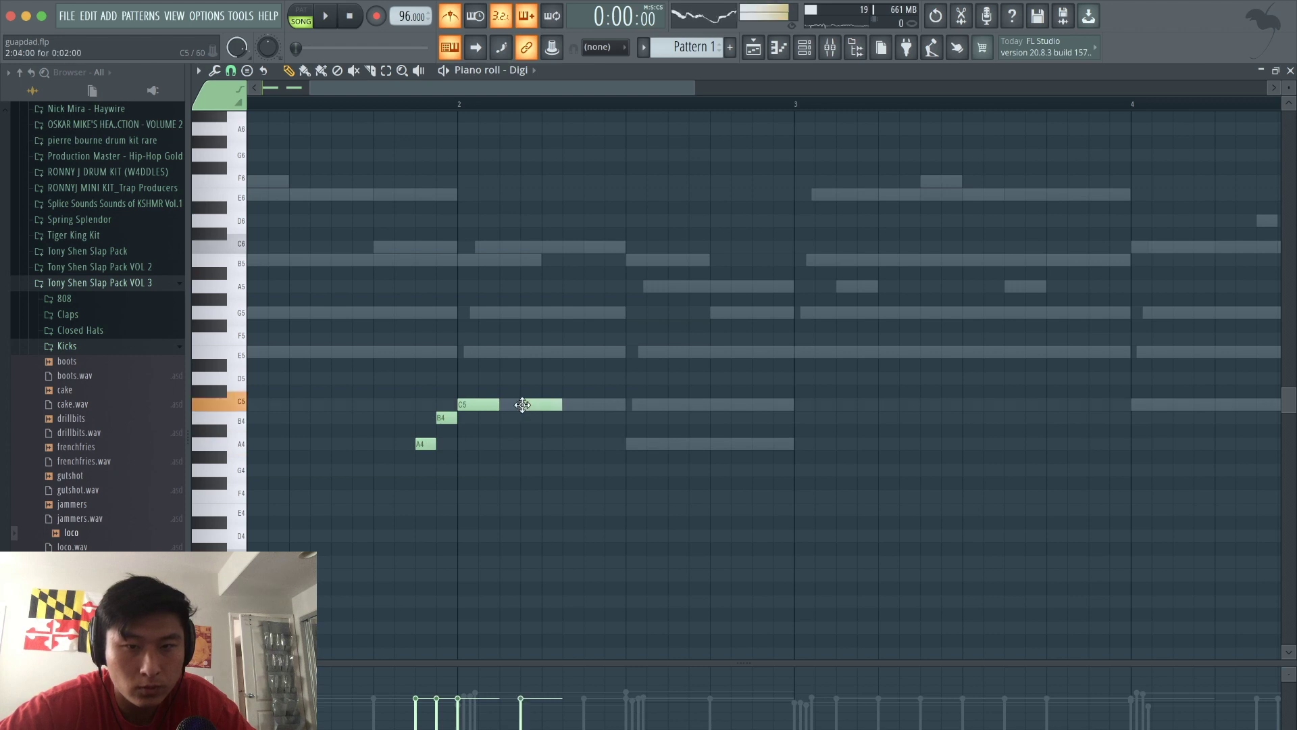
pyautogui.press('space')
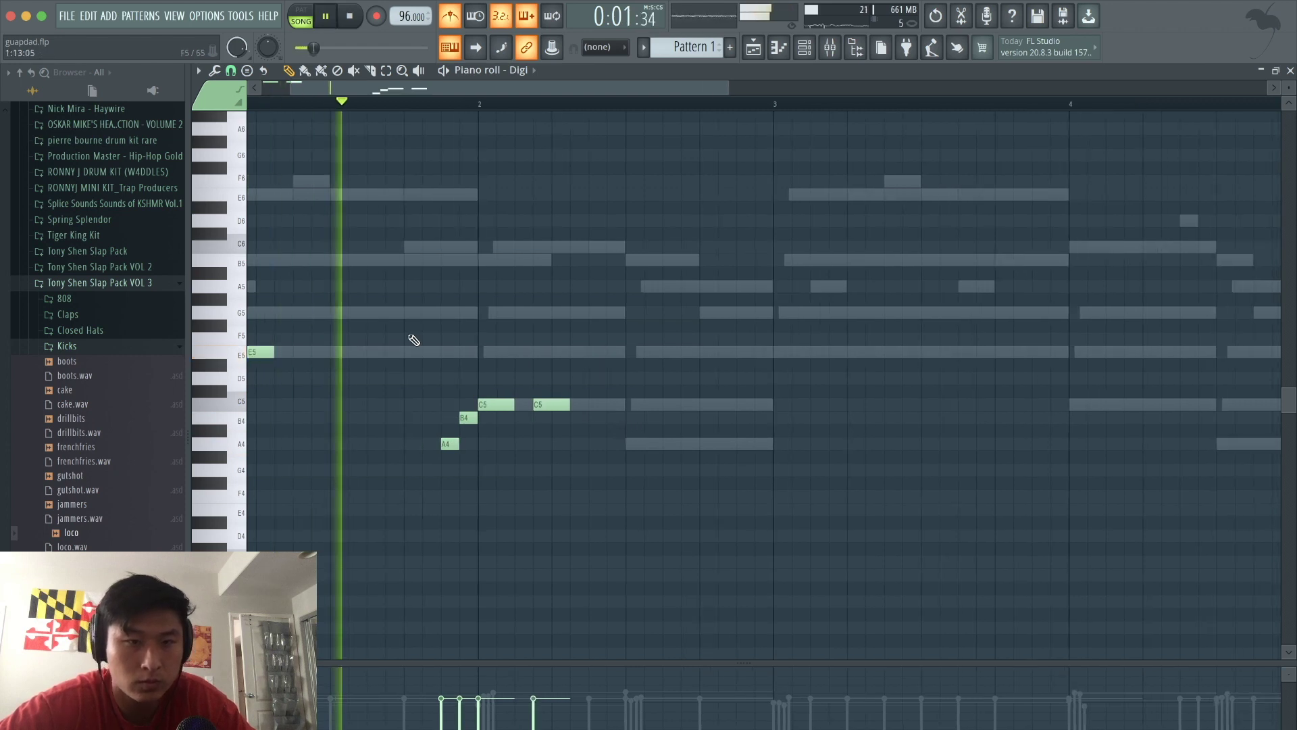
# Add two A4 notes in the second half of bar 2
pyautogui.scroll(-2, 434, 320)
pyautogui.press('space')
pyautogui.click(579, 448)
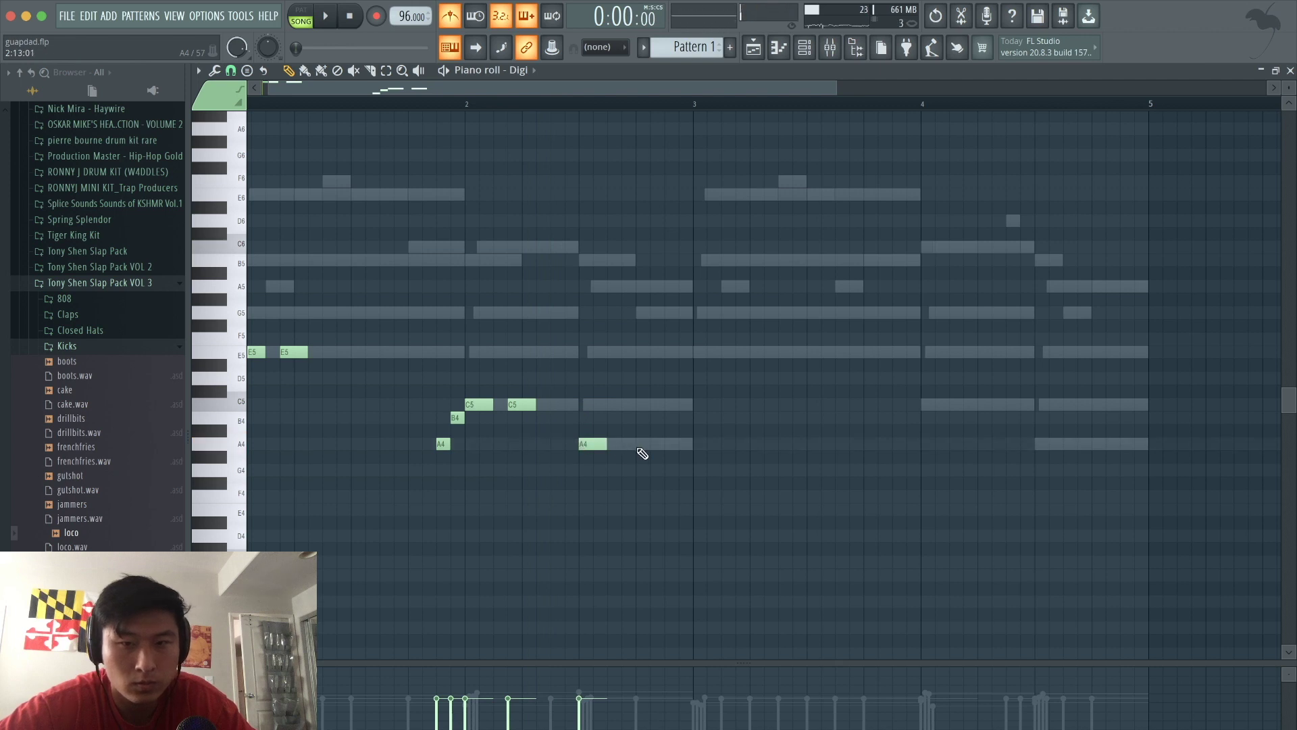
pyautogui.scroll(-1, 675, 426)
# Duplicate the two-bar Digi bass line into bars 3 and 4, deselecting the notes
pyautogui.moveTo(688, 463); pyautogui.dragTo(247, 292)
pyautogui.hotkey('ctrl', 'b')
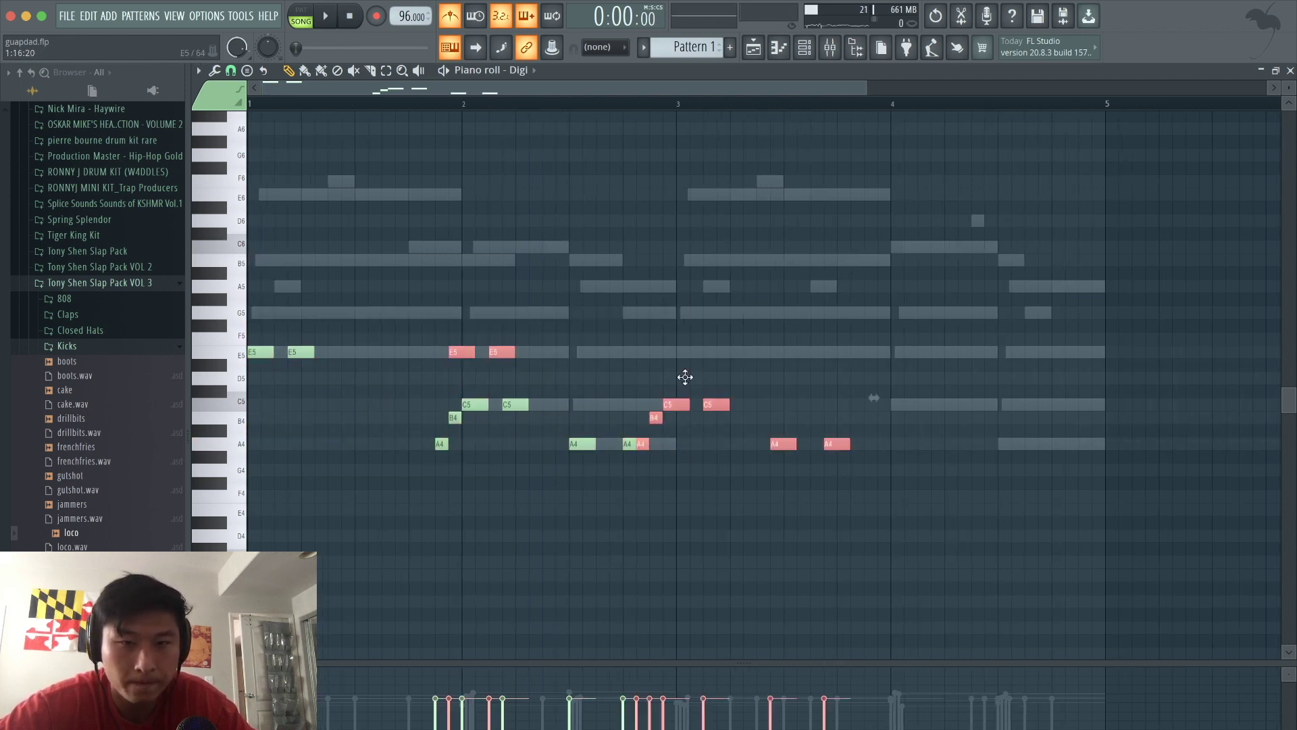
pyautogui.hotkey('ctrl', 'd')
# Play from bar 3 and try a third E5 note after the two E5 notes there
pyautogui.click(678, 105)
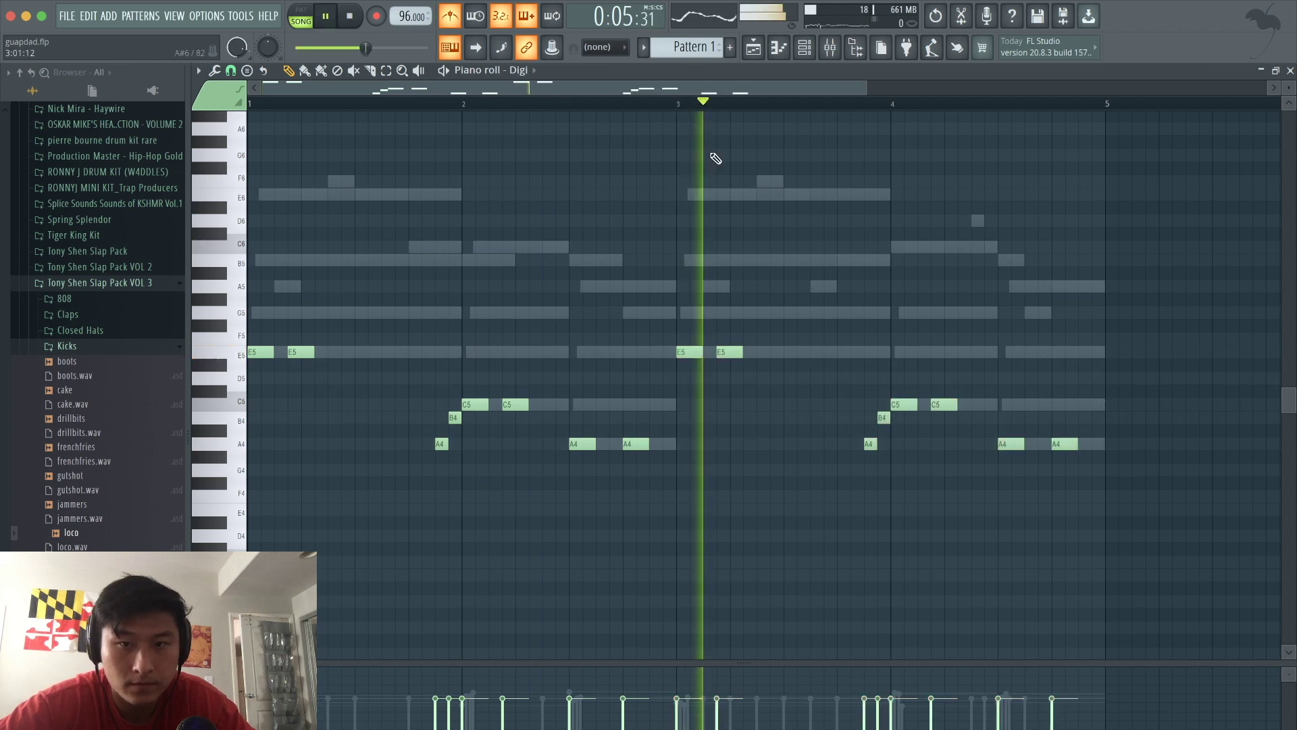
pyautogui.press('space')
pyautogui.scroll(3, 734, 344)
pyautogui.press('space')
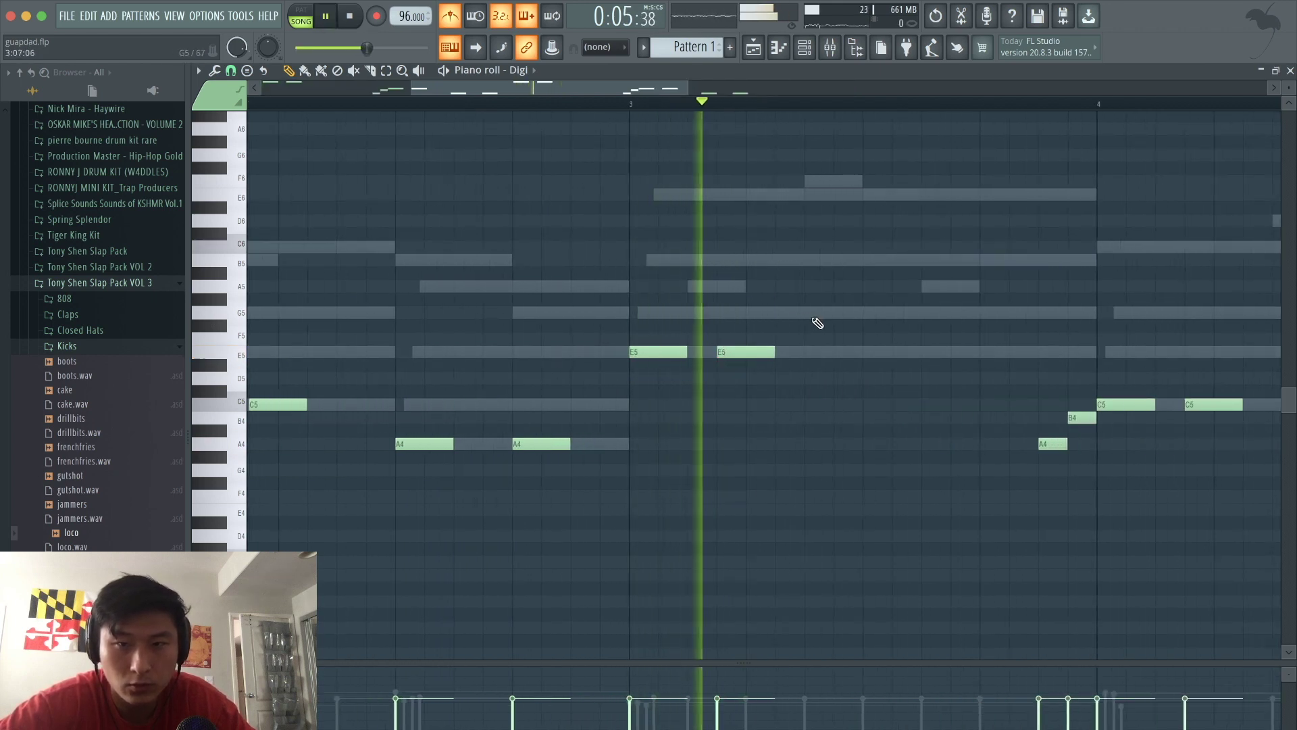
pyautogui.scroll(-3, 817, 324)
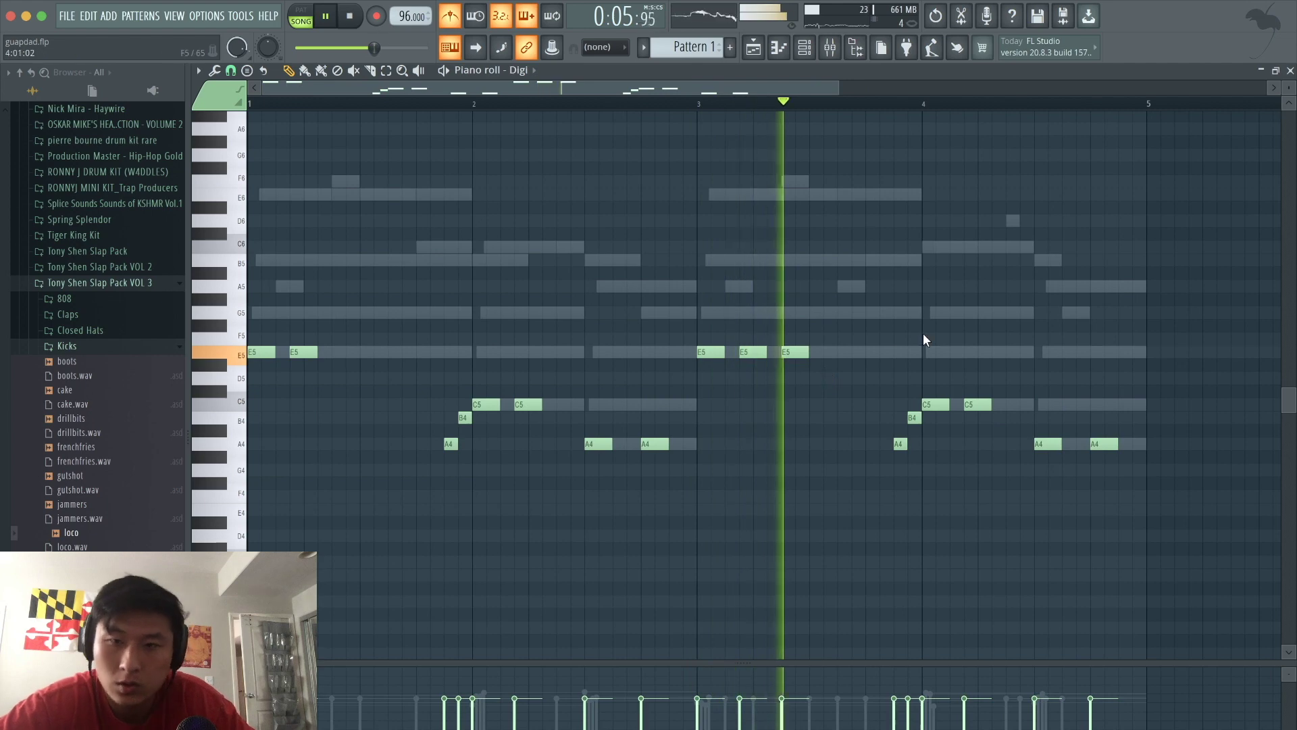
pyautogui.scroll(3, 923, 335)
pyautogui.press('space')
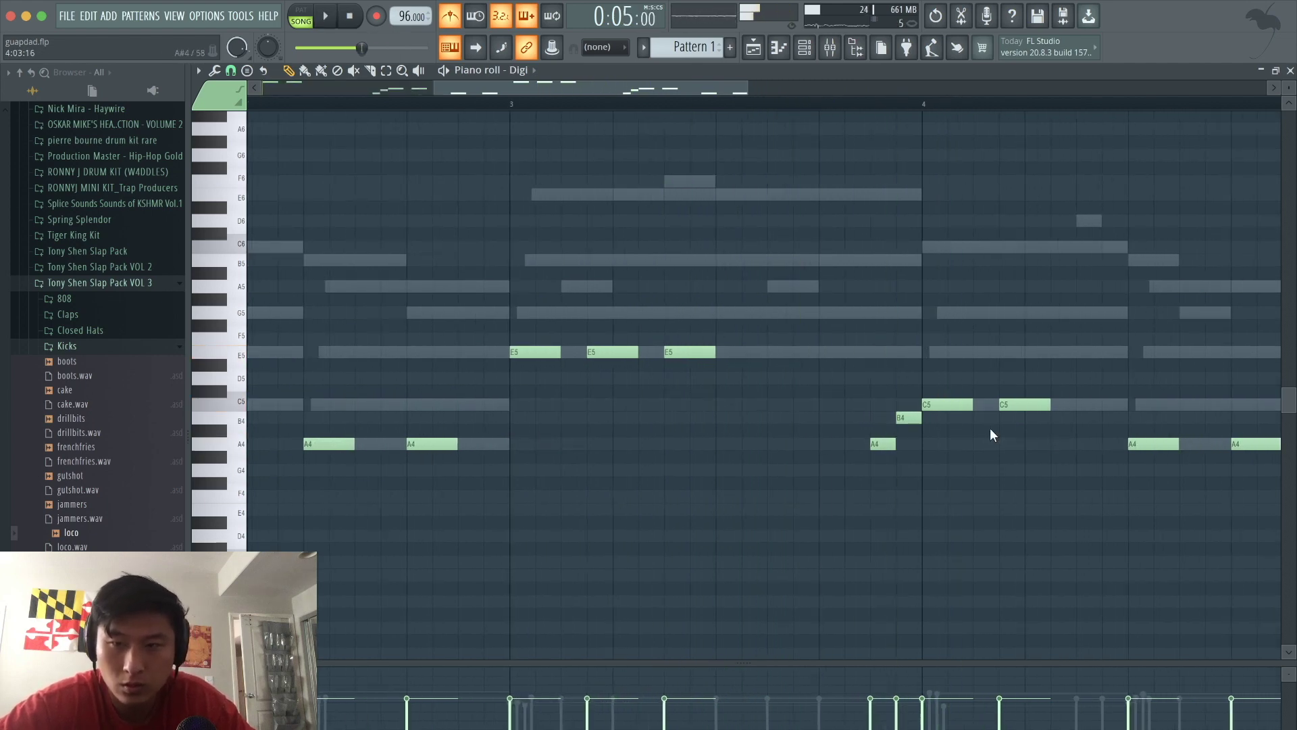
# Move bar 4's second C5 note directly after the first and add a third C5 right behind it
pyautogui.scroll(2, 990, 428)
pyautogui.moveTo(1027, 404); pyautogui.dragTo(981, 405)
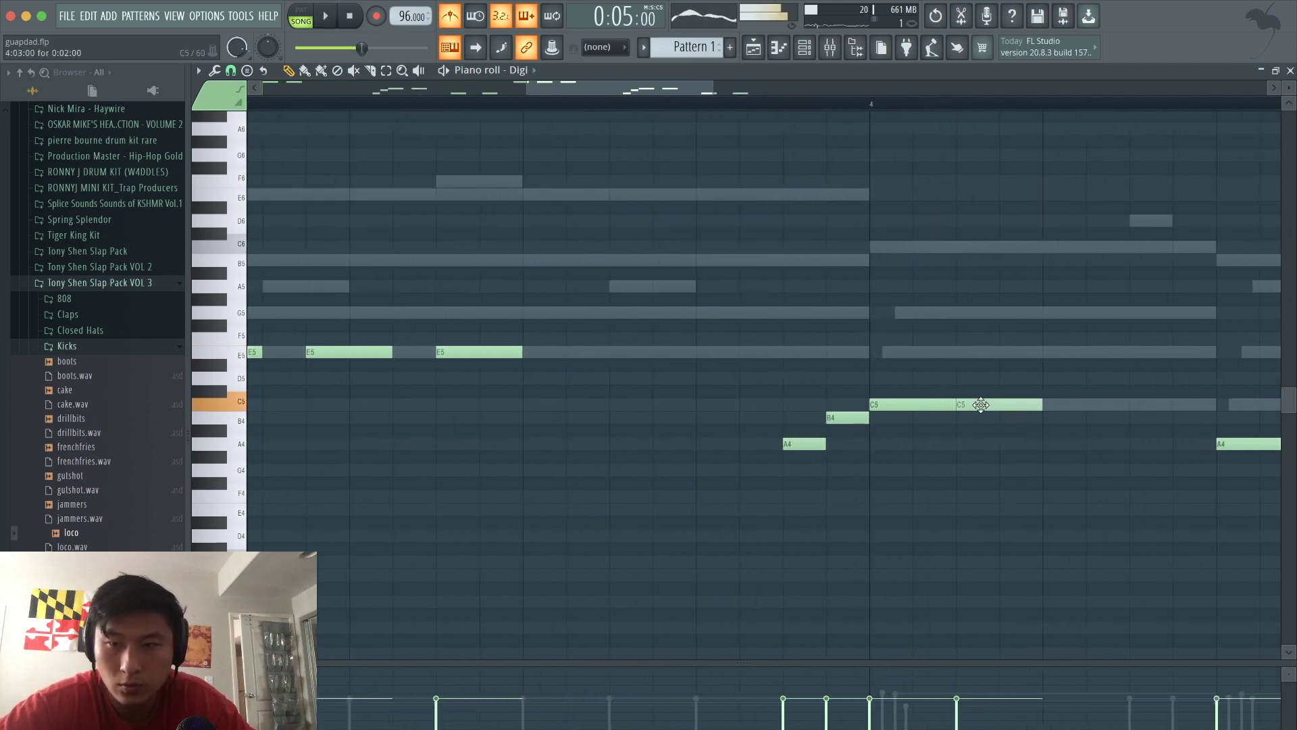
pyautogui.click(1049, 404)
pyautogui.scroll(-2, 1048, 406)
pyautogui.press('space')
# Delete the third E5 note in bar 3 and listen through bar 4
pyautogui.rightClick(648, 353)
pyautogui.scroll(-2, 1002, 338)
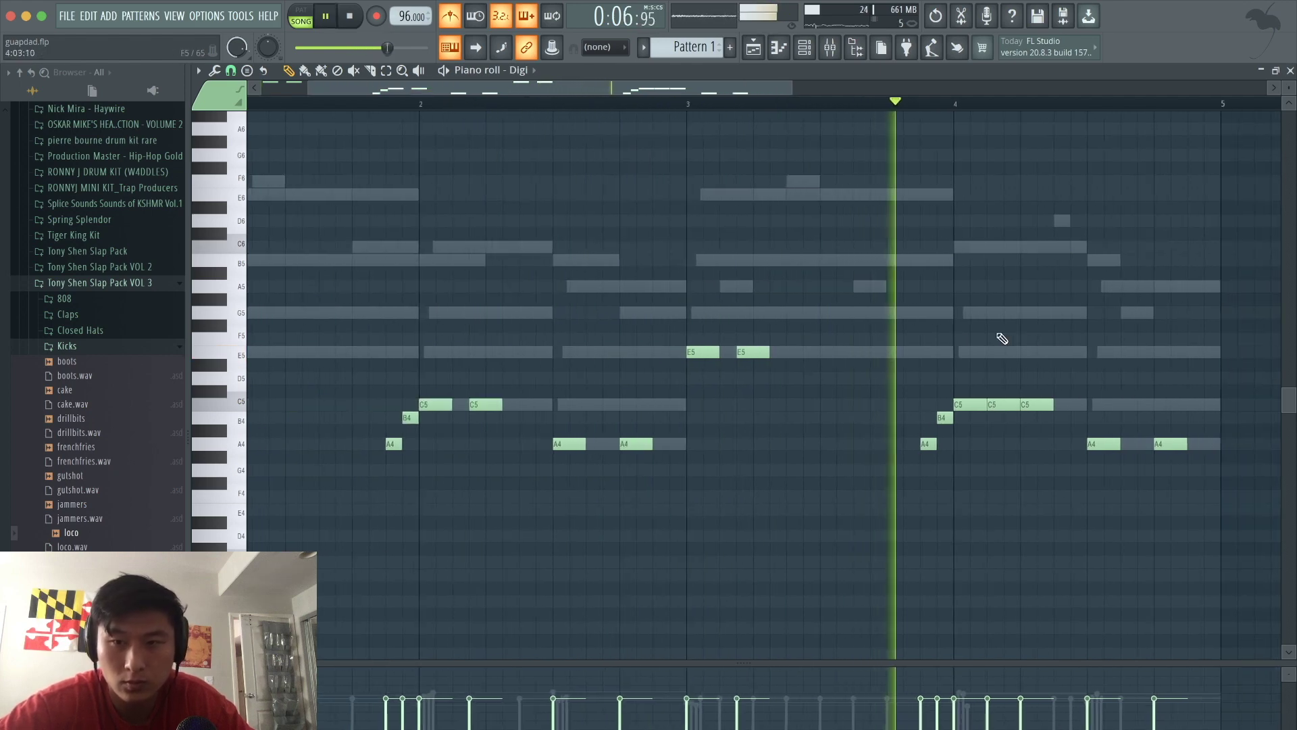
pyautogui.scroll(-1, 1125, 334)
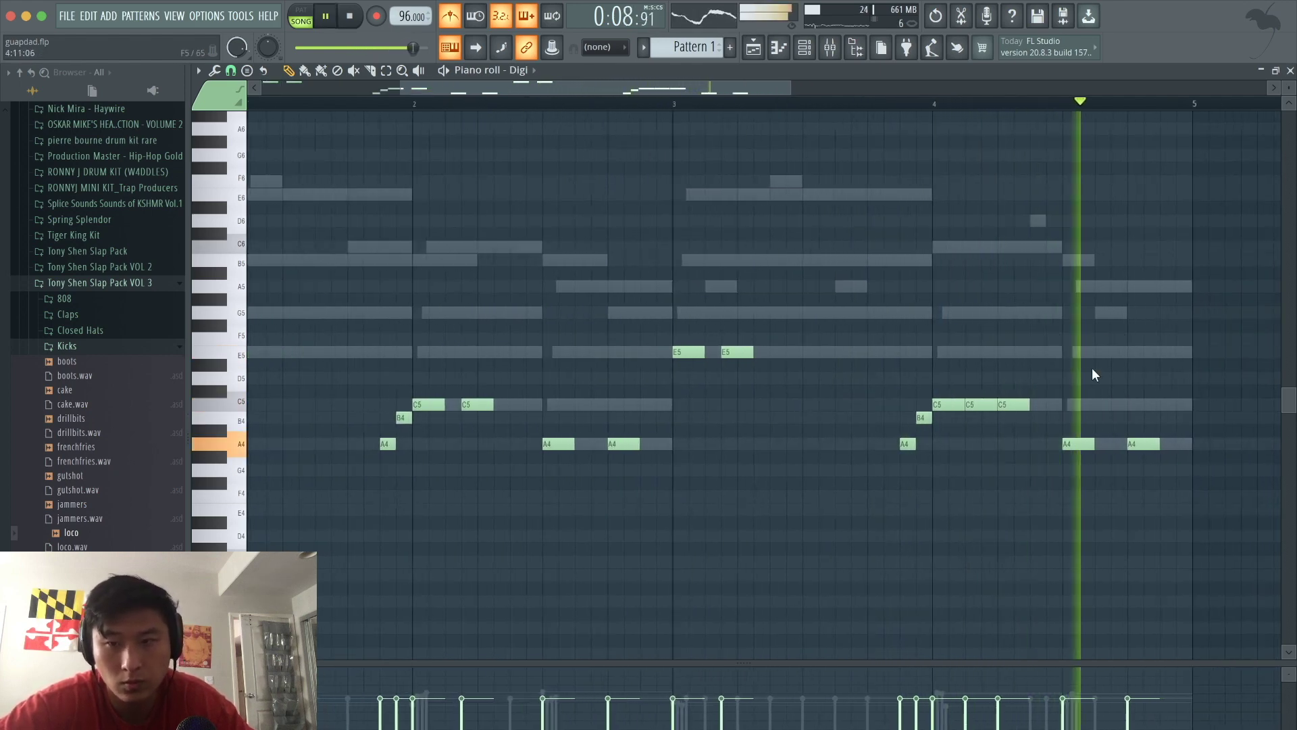
# Try a C#5 note between the two A4 notes in bar 4 and play back that section
pyautogui.press('space')
pyautogui.scroll(2, 1125, 334)
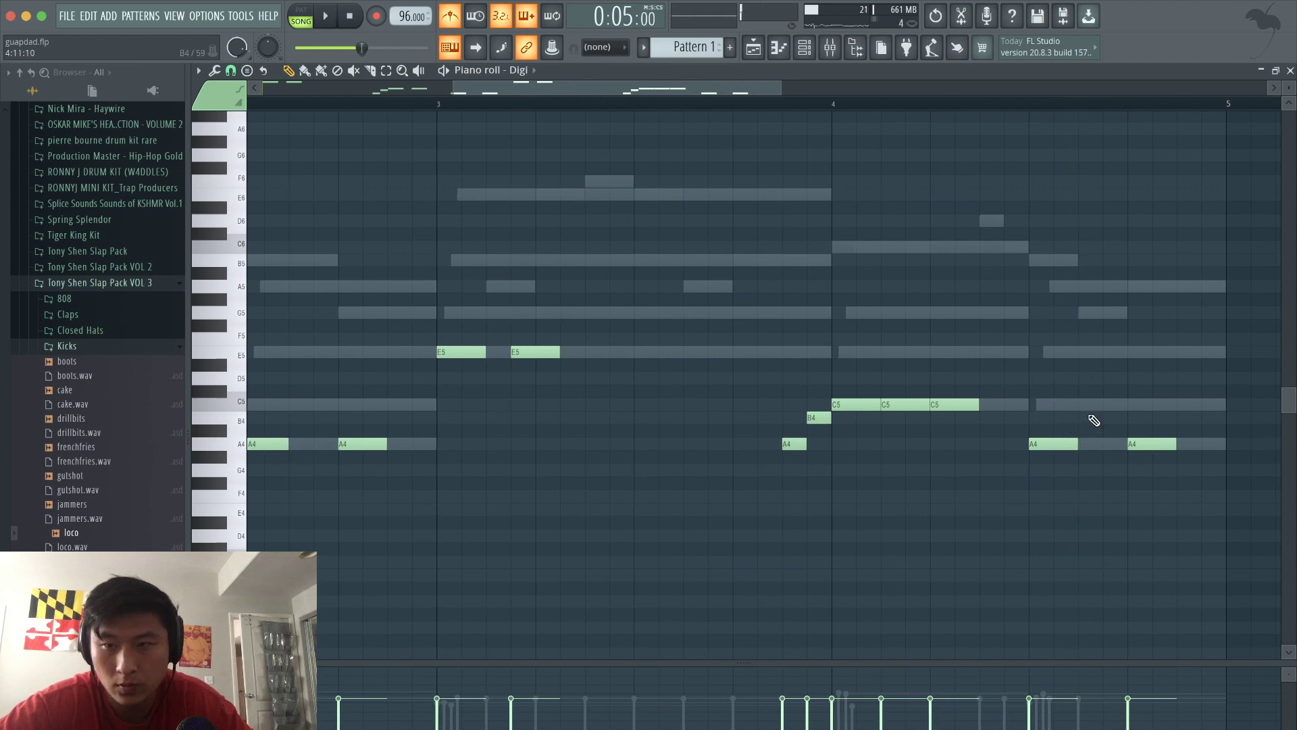
pyautogui.moveTo(1081, 414); pyautogui.dragTo(1082, 392)
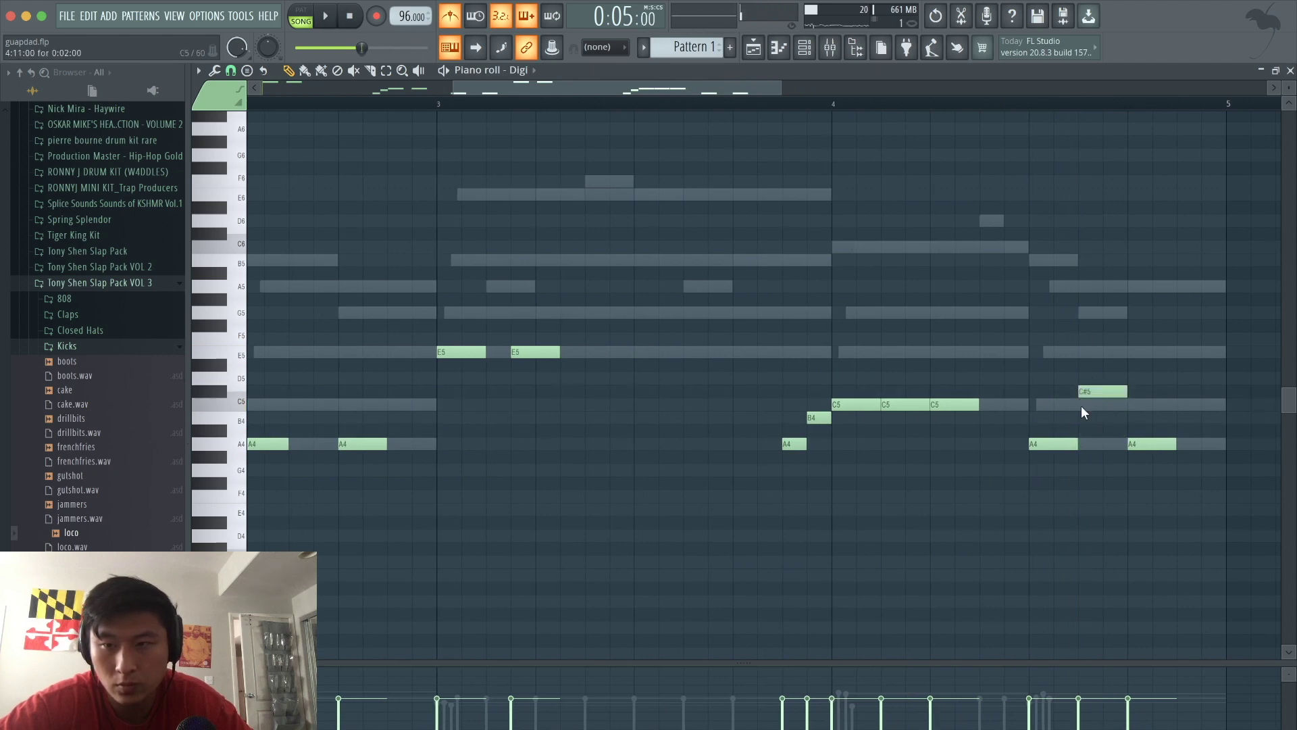
pyautogui.click(1030, 108)
pyautogui.press('space')
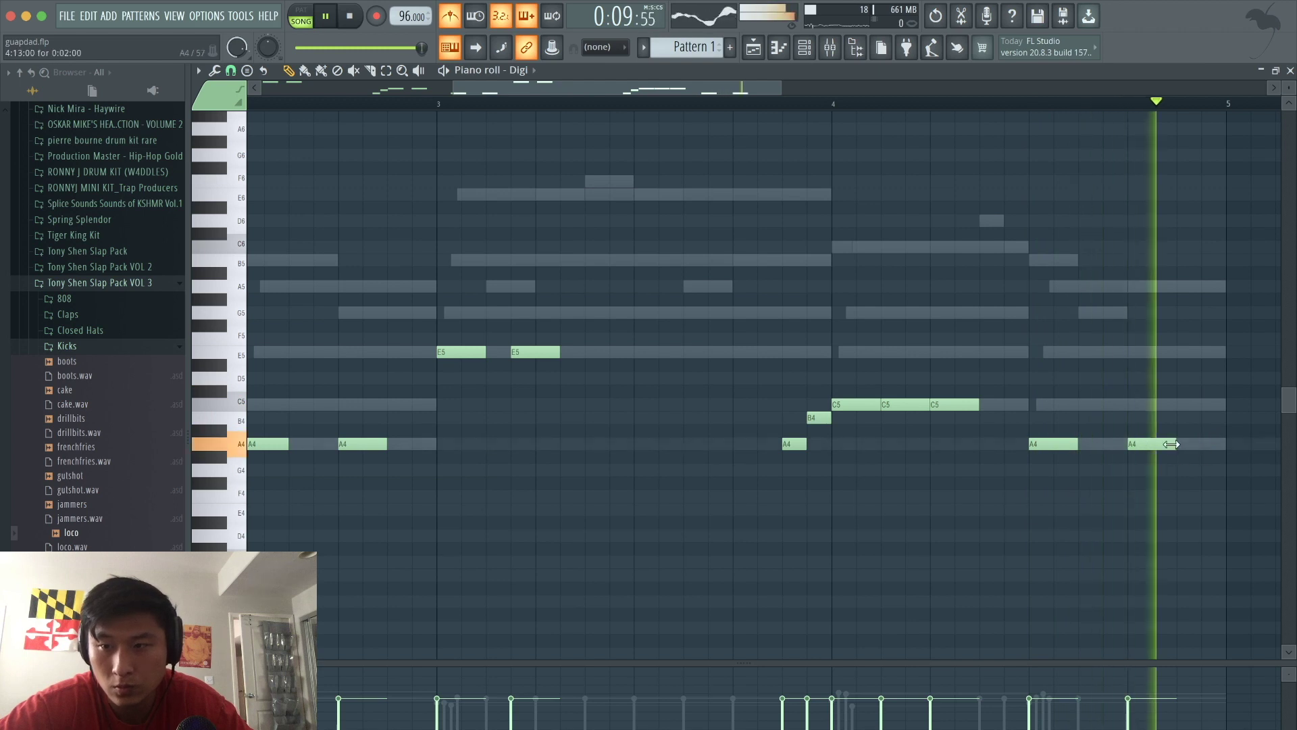
# Raise bar 4's last A4 note to B4, add a second B4 directly behind it and play the pattern
pyautogui.press('space')
pyautogui.moveTo(1150, 444)
pyautogui.mouseDown()
pyautogui.moveTo(1154, 401)
pyautogui.moveTo(1158, 420)
pyautogui.mouseUp()
pyautogui.click(1184, 418)
pyautogui.press('space')
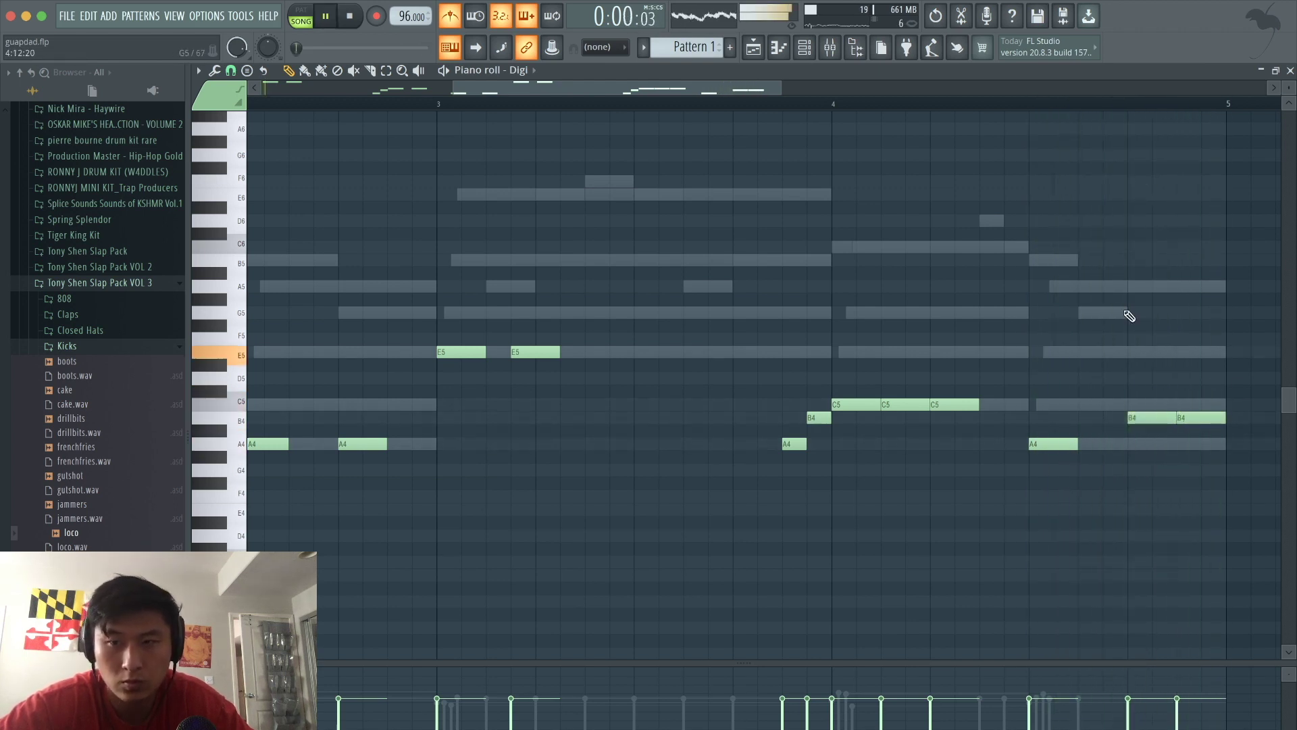
pyautogui.scroll(-3, 1230, 203)
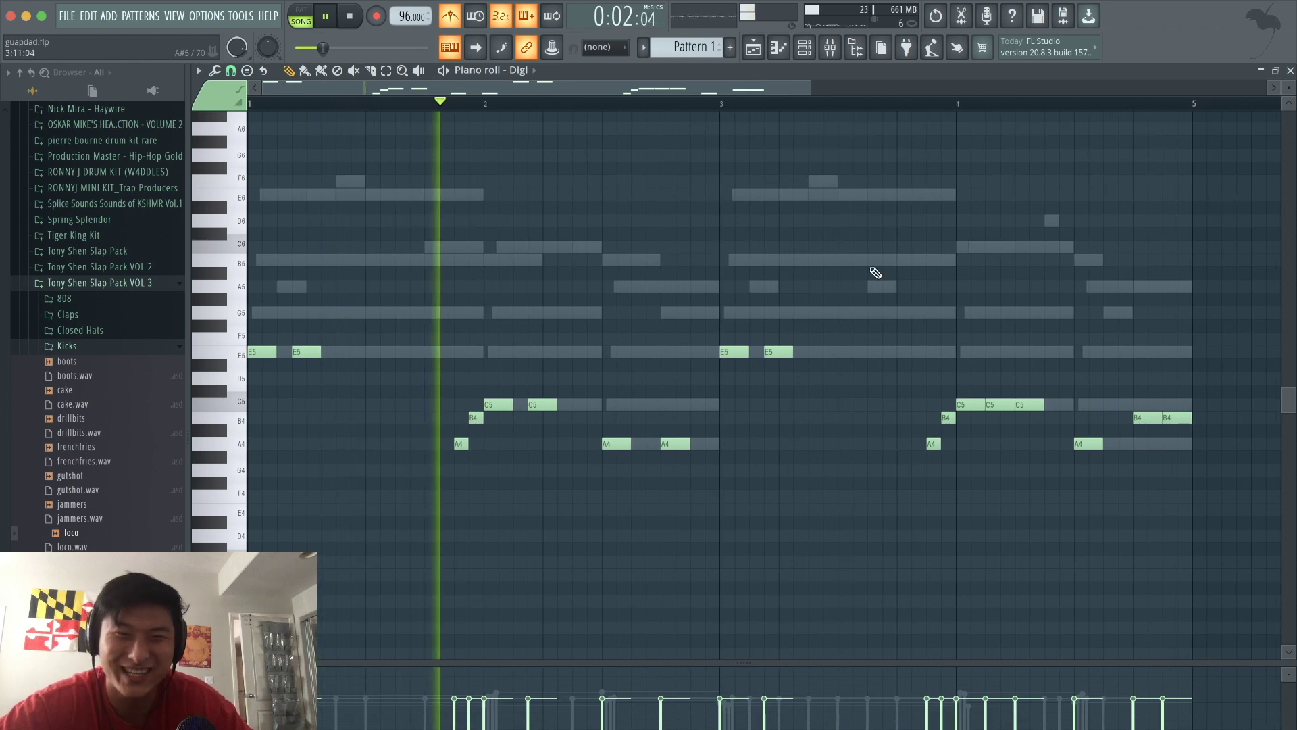
pyautogui.press('space')
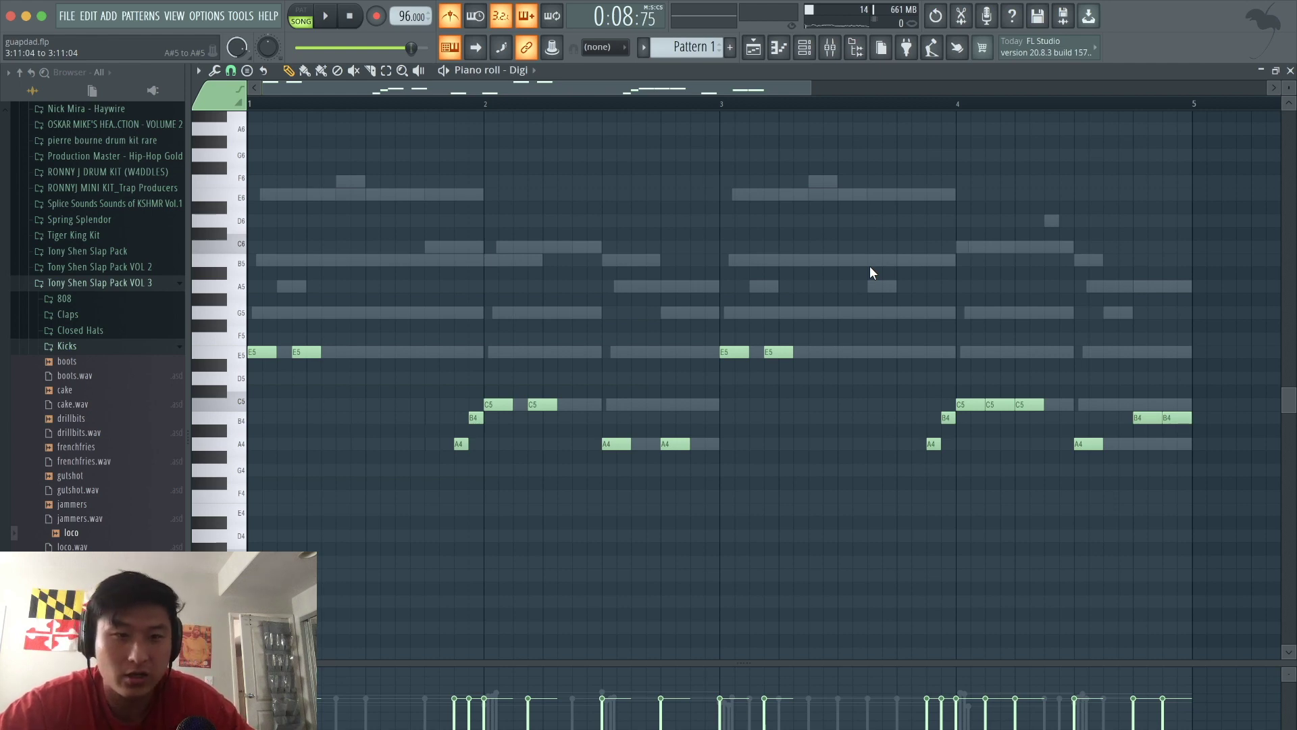
# Transpose all the Digi notes down one octave and play the pattern
pyautogui.hotkey('ctrl', 'Down')
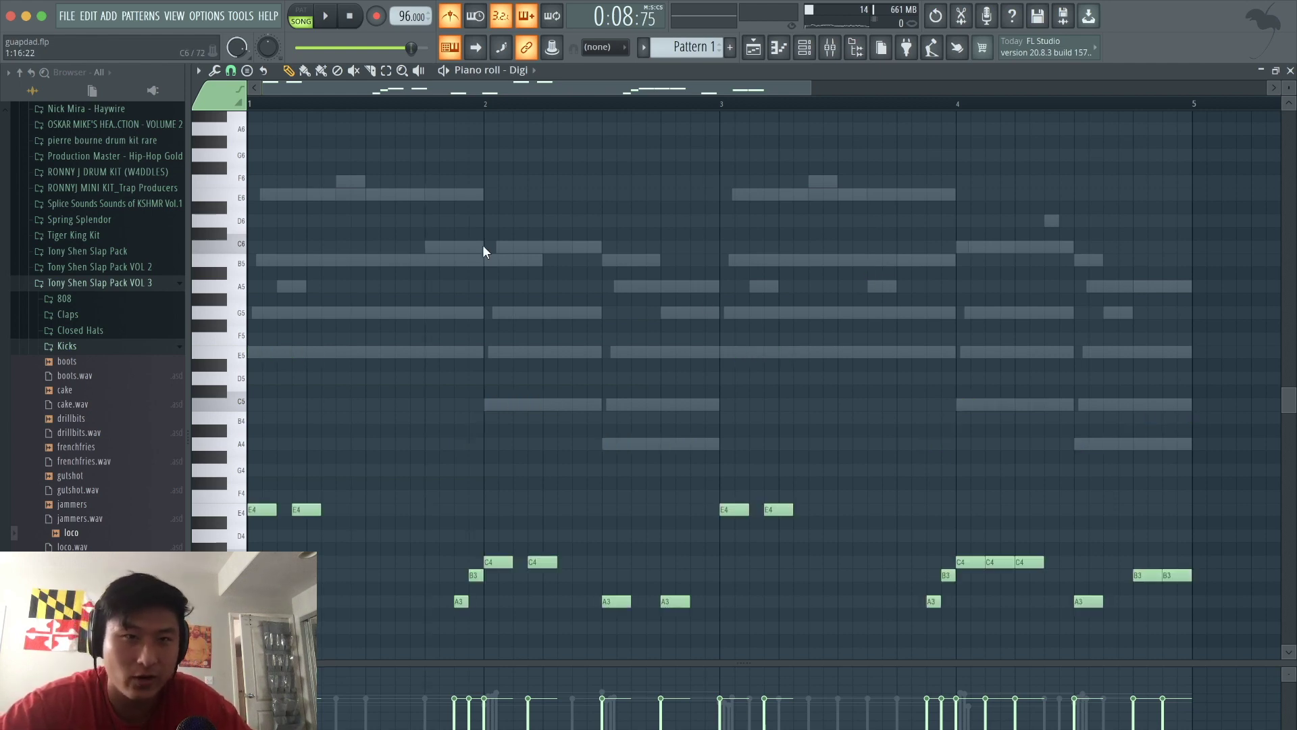
pyautogui.press('space')
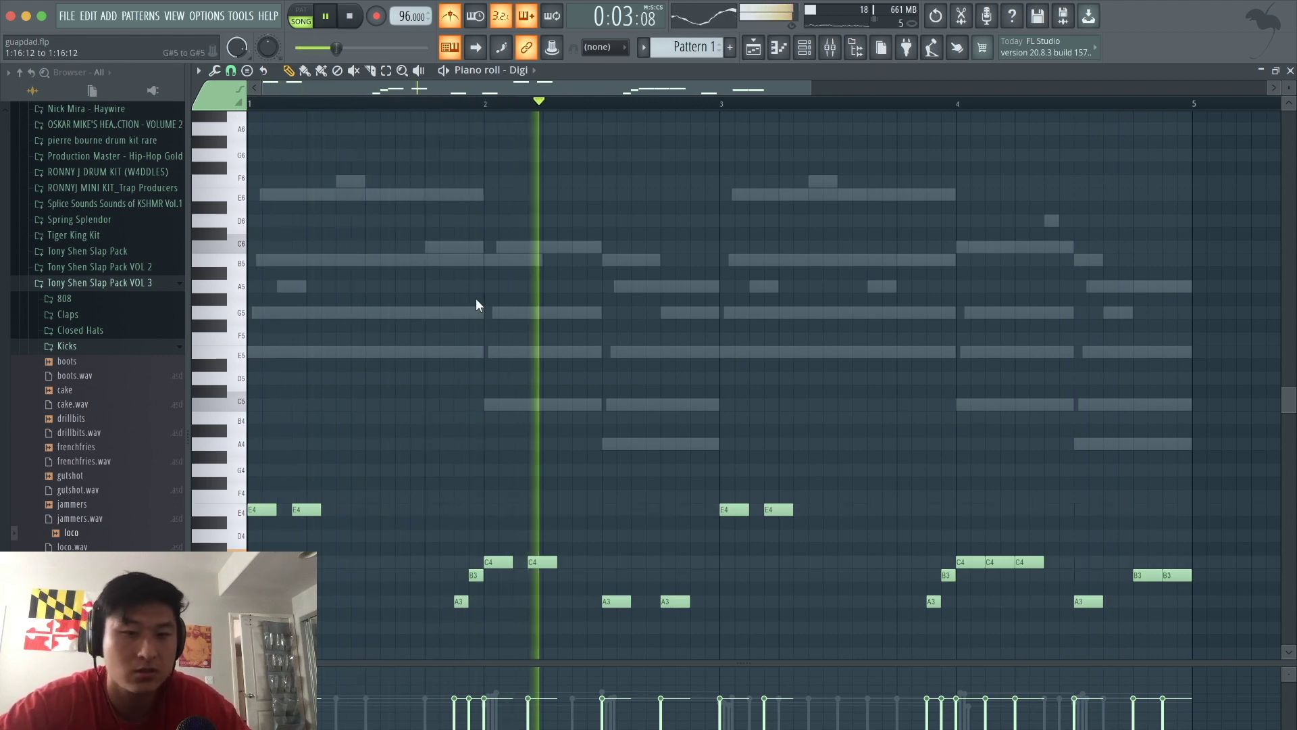
pyautogui.click(804, 48)
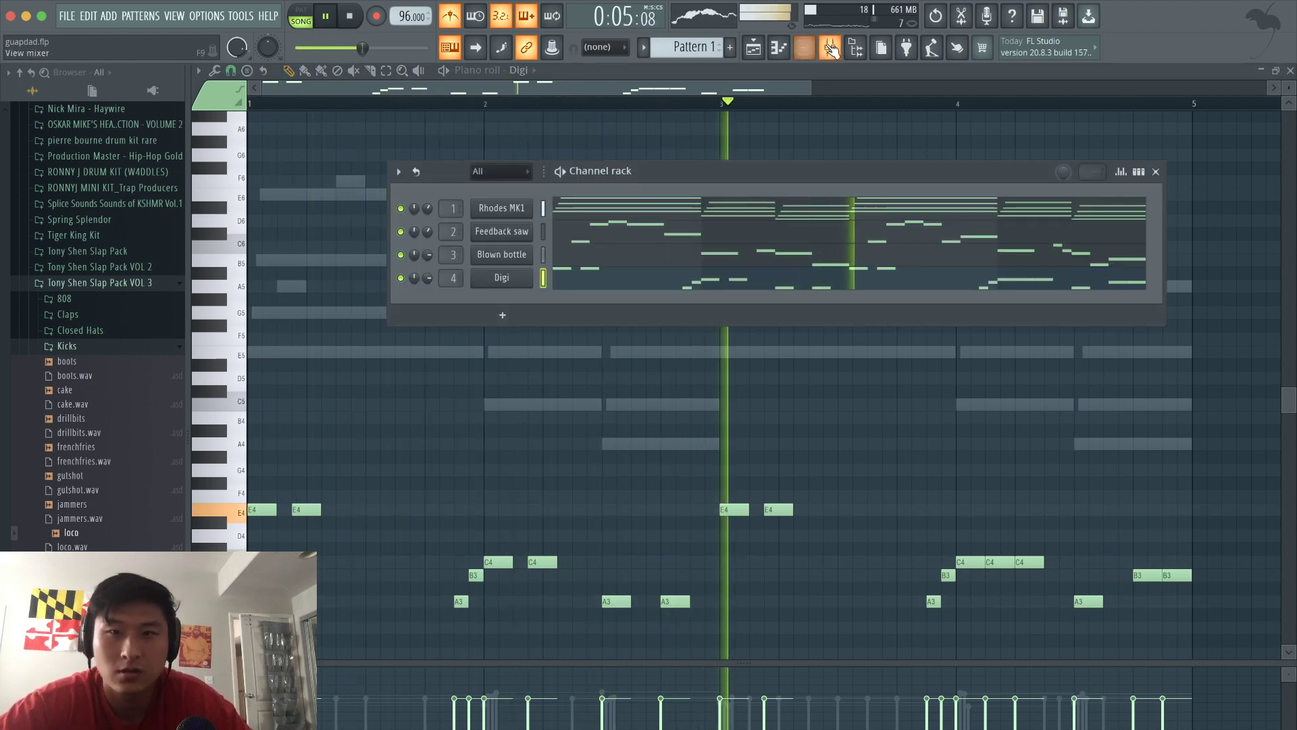
pyautogui.click(831, 49)
pyautogui.press('space')
# Link the Digi channel to mixer insert 4 so the track takes the channel's name
pyautogui.click(803, 49)
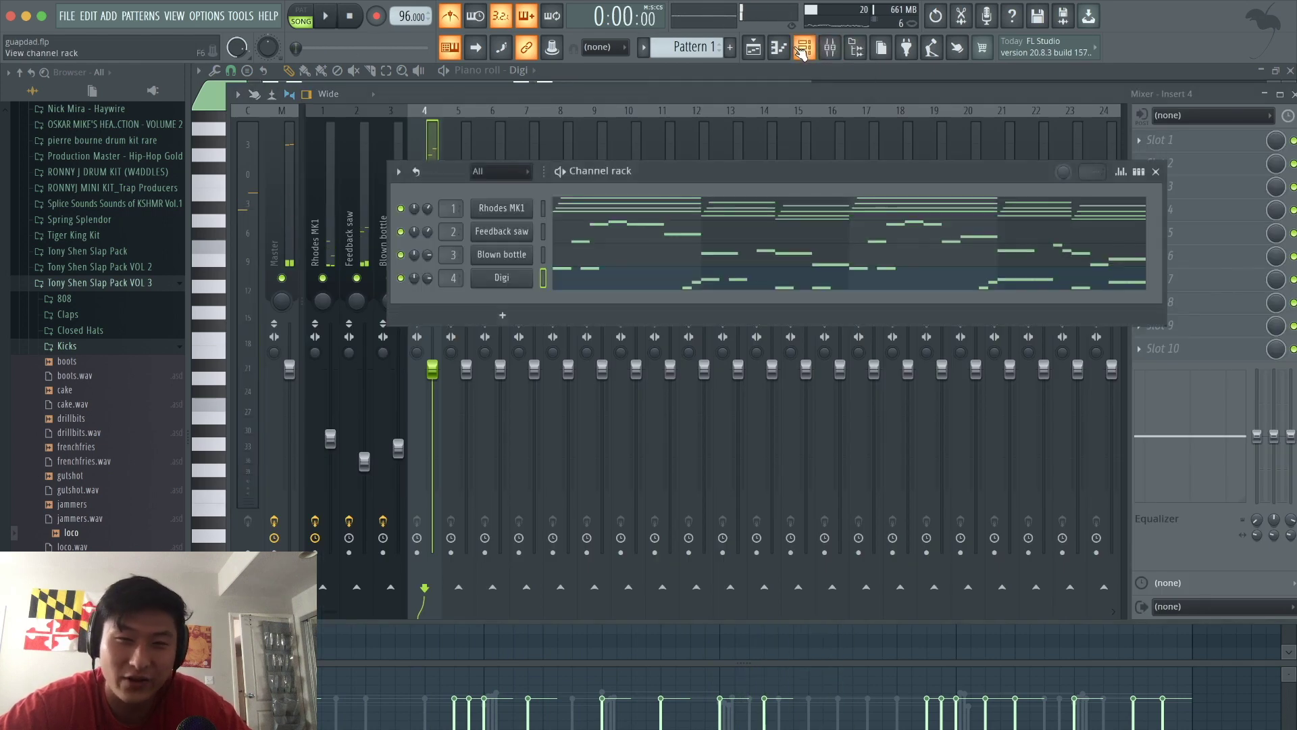
pyautogui.click(422, 148)
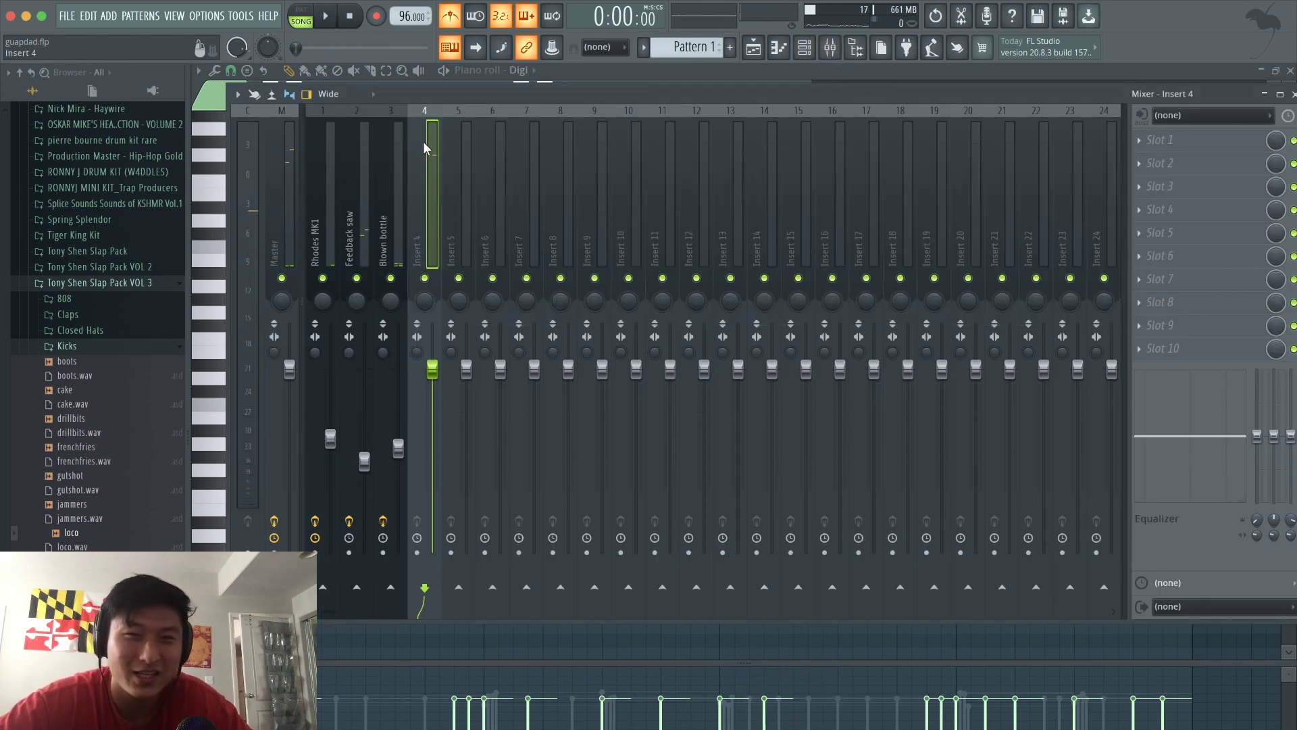
pyautogui.click(830, 49)
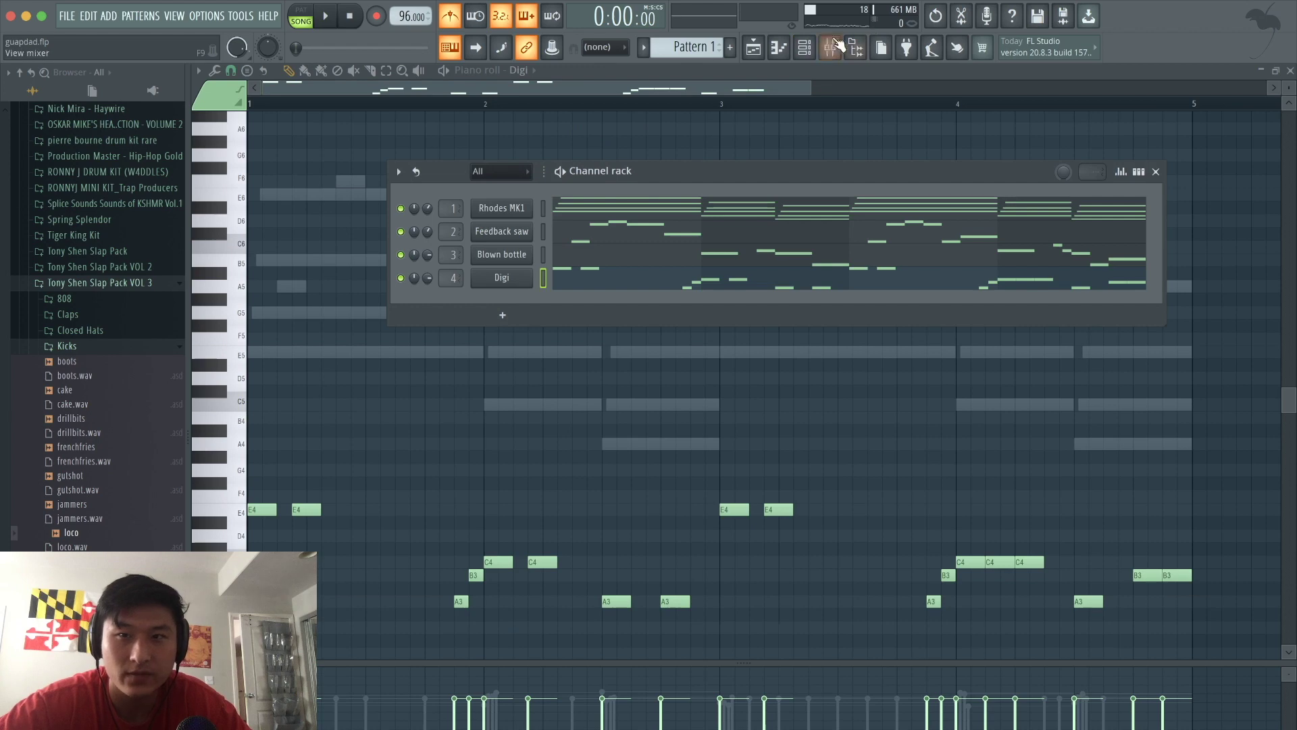
pyautogui.click(831, 47)
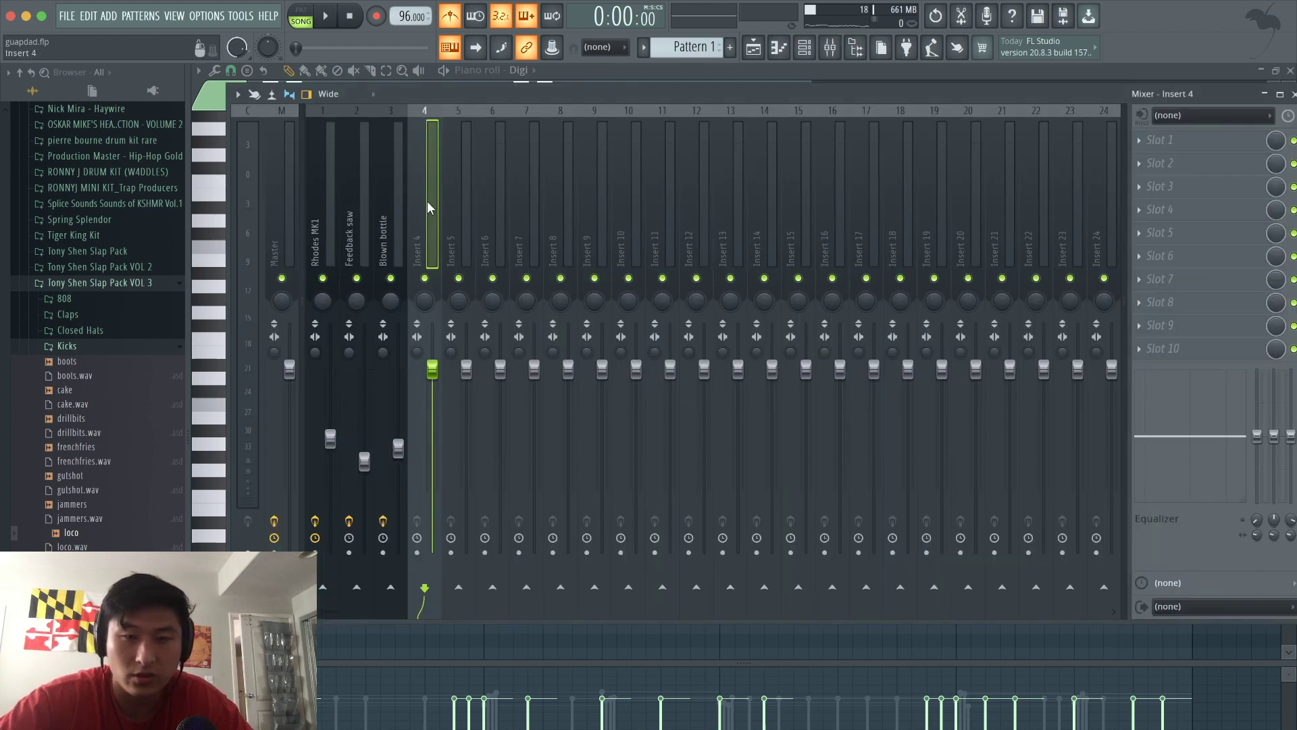
pyautogui.hotkey('ctrl', 'l')
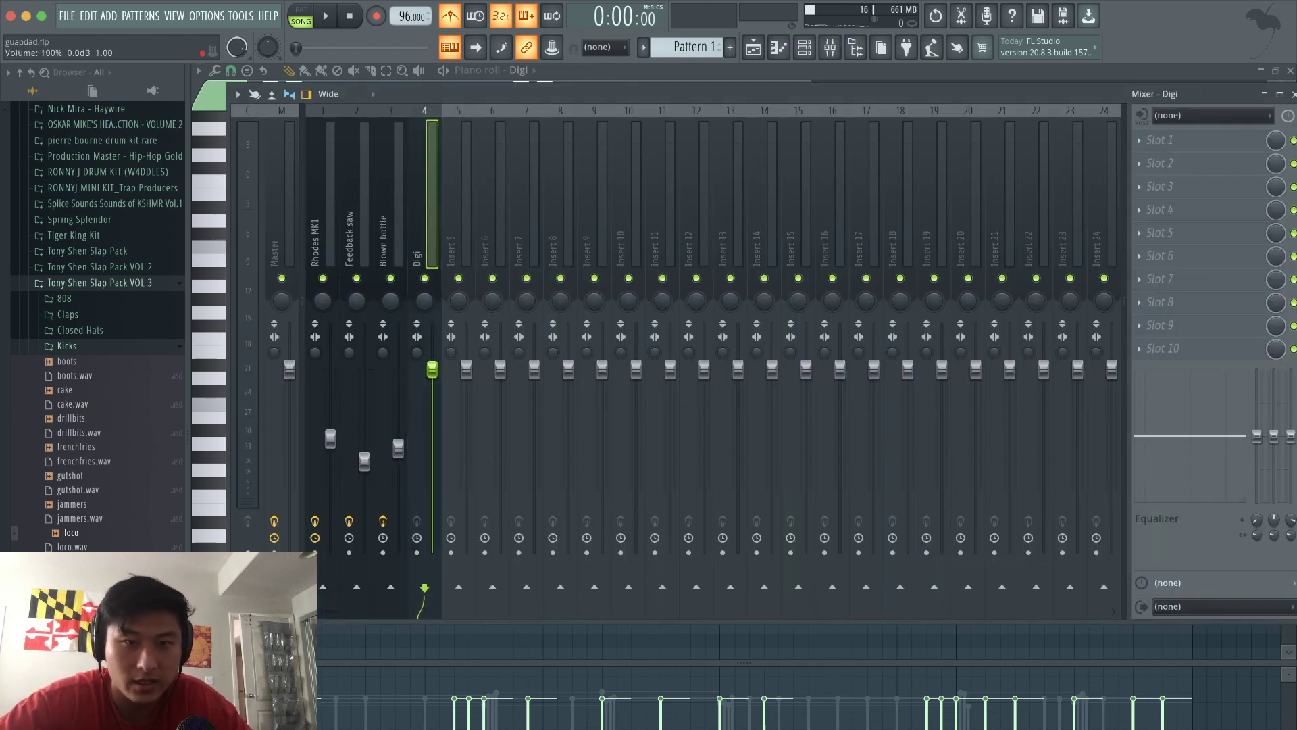
# Lower the Digi channel's volume to about 52% and check its level in the mixer during playback
pyautogui.click(805, 47)
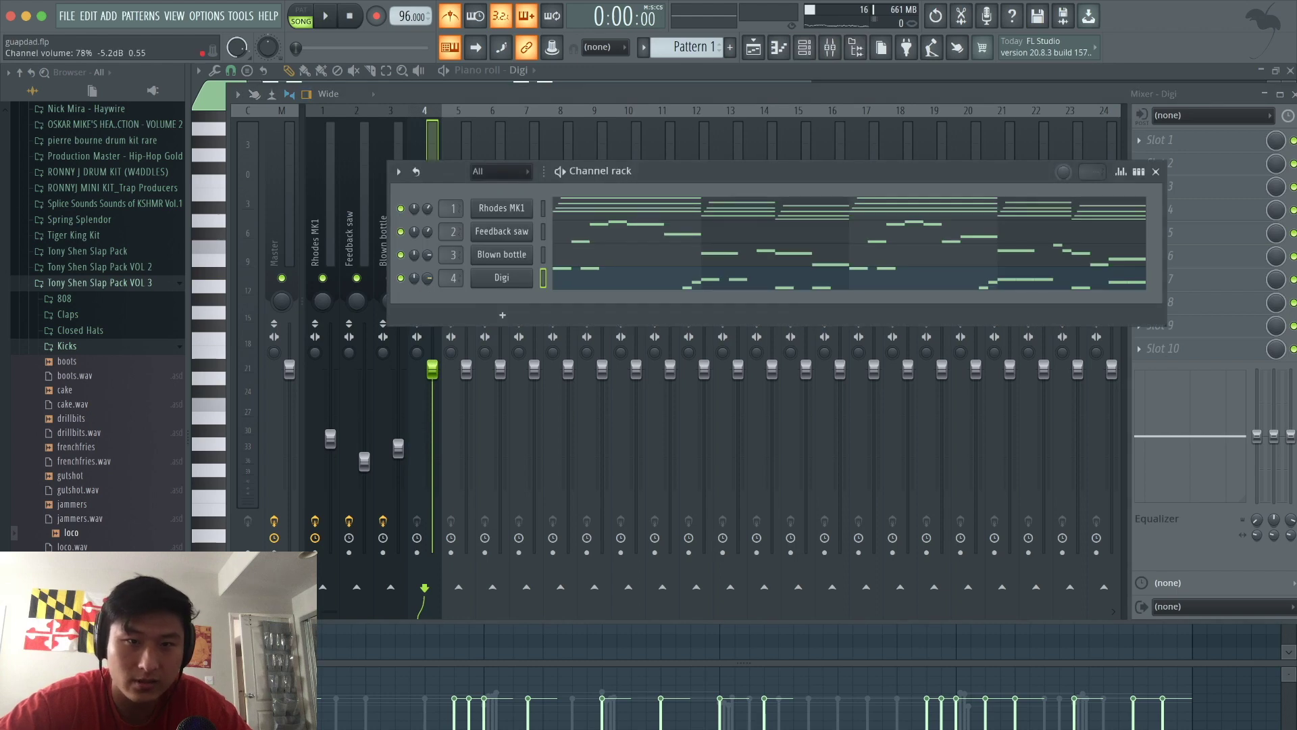
pyautogui.press('space')
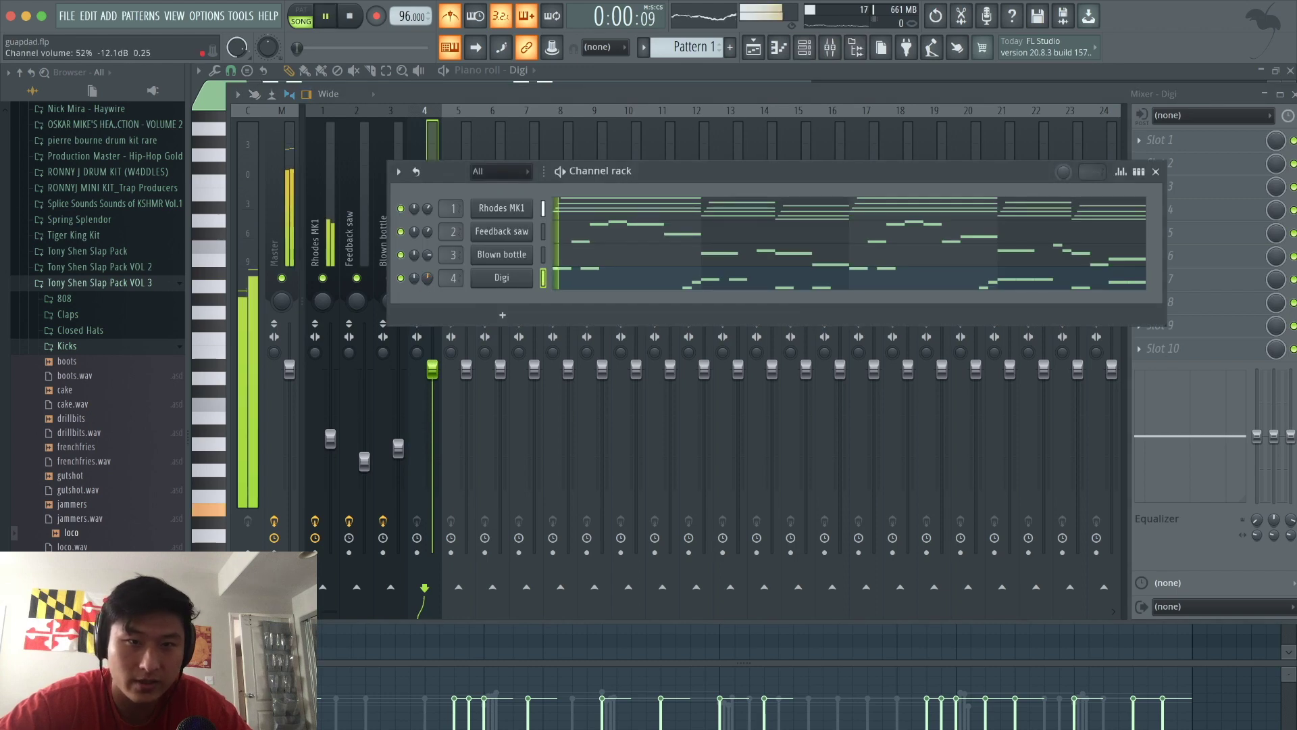
pyautogui.click(431, 133)
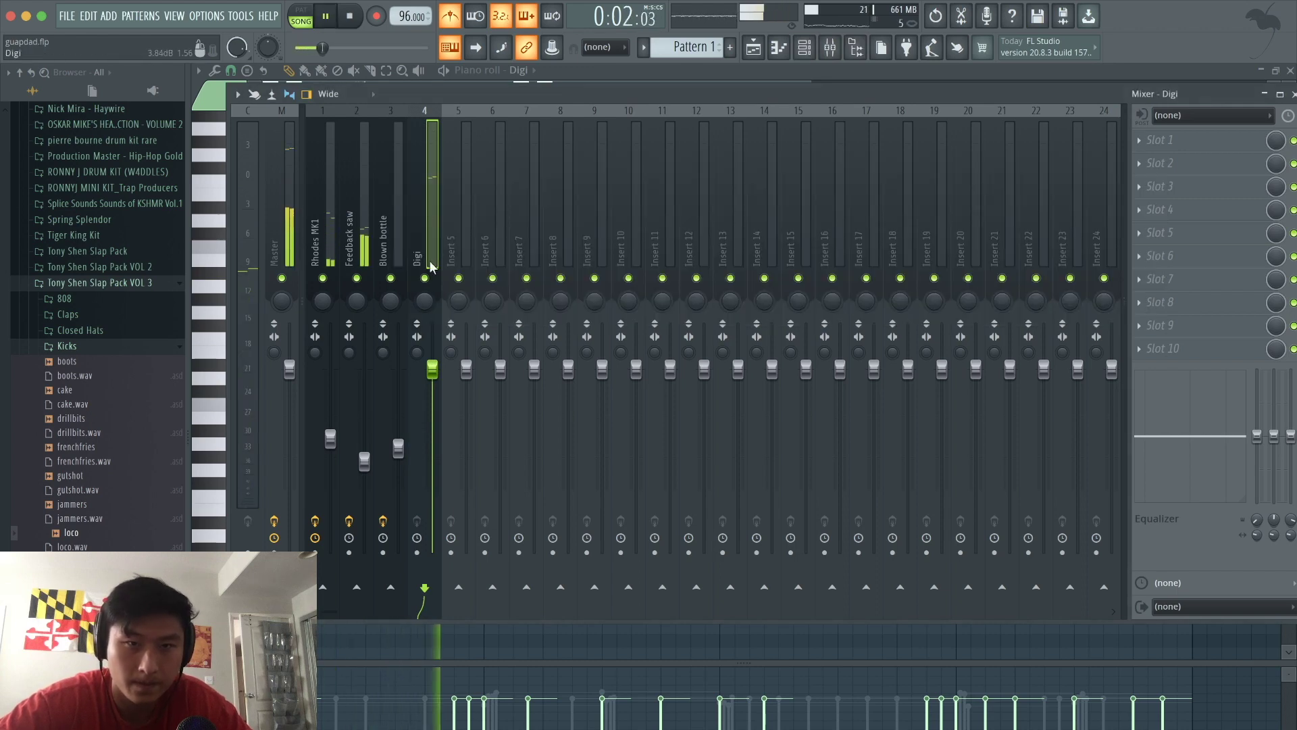
pyautogui.press('space')
# Add Fruity Parametric EQ 2 to the Digi track and make band 1 a high pass that cuts the lowest sub frequencies
pyautogui.click(1191, 164)
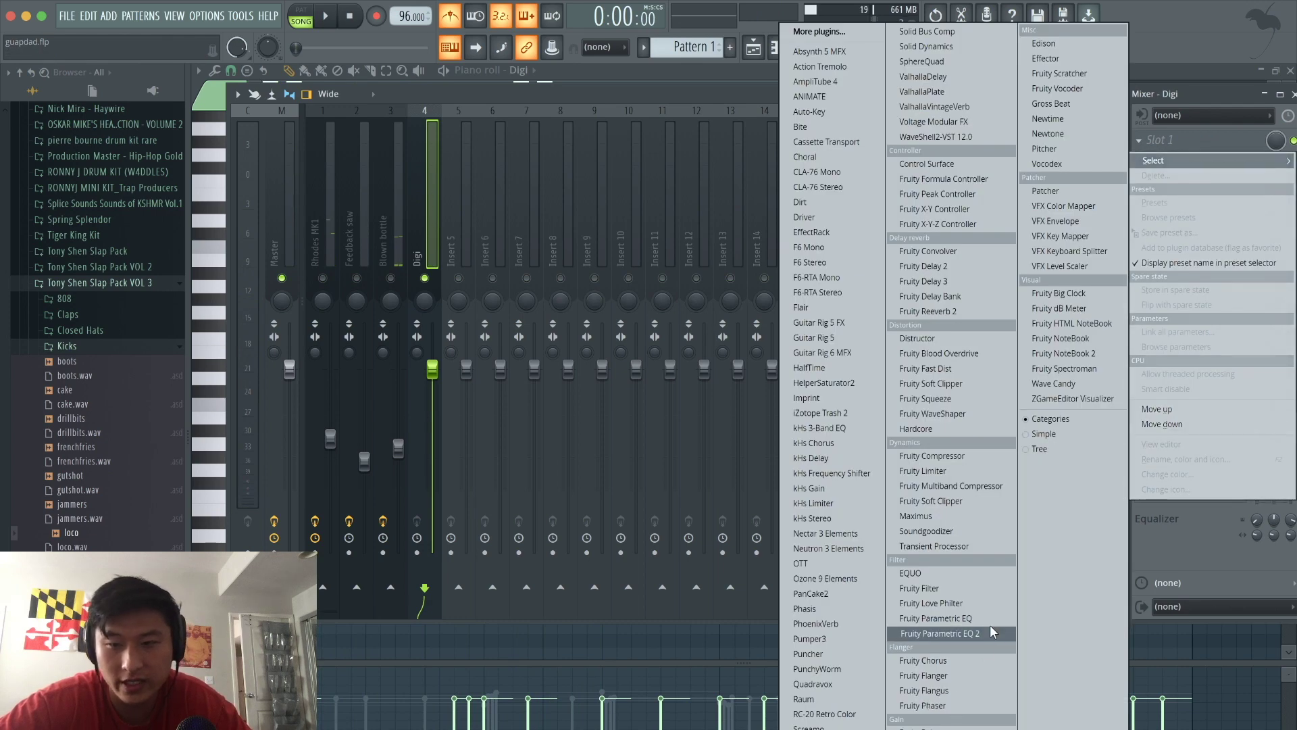
pyautogui.click(991, 626)
pyautogui.moveTo(601, 187); pyautogui.dragTo(601, 187)
pyautogui.moveTo(314, 273); pyautogui.dragTo(283, 272)
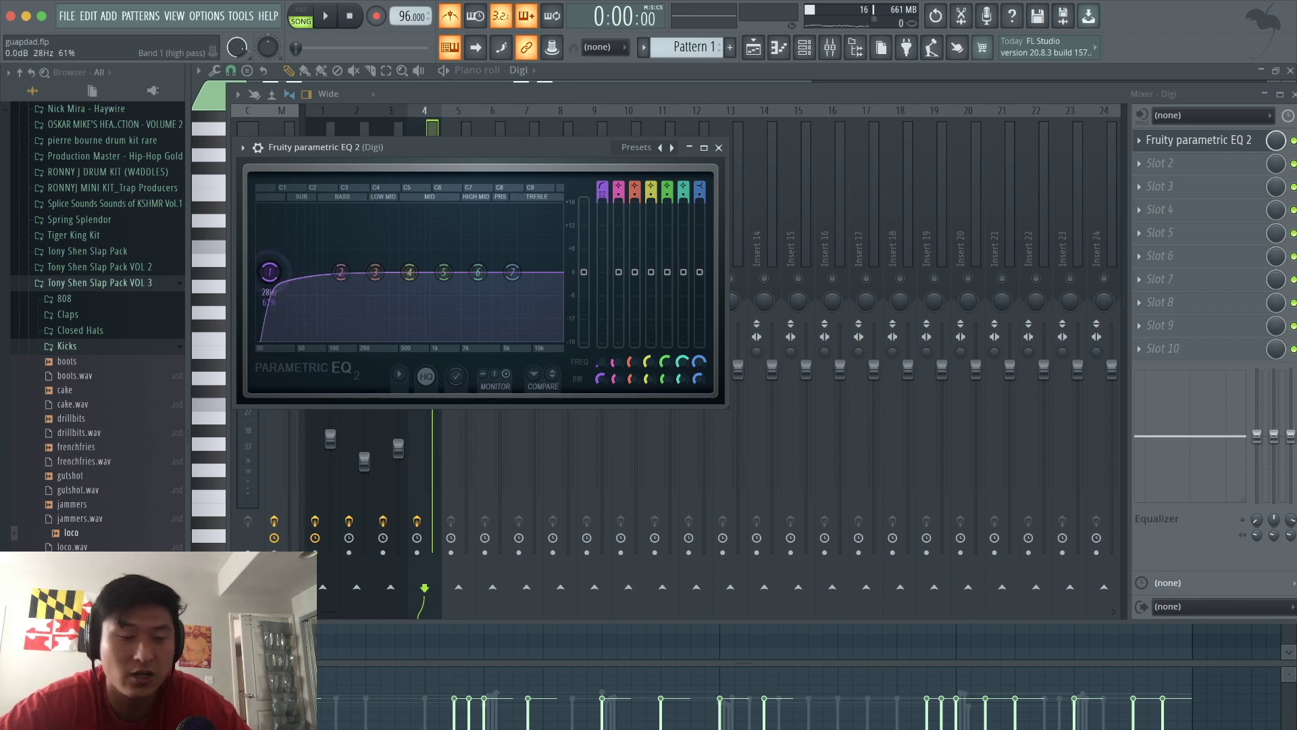
# Listen to the Digi track through the EQ, close the plugin and unsolo the track
pyautogui.press('space')
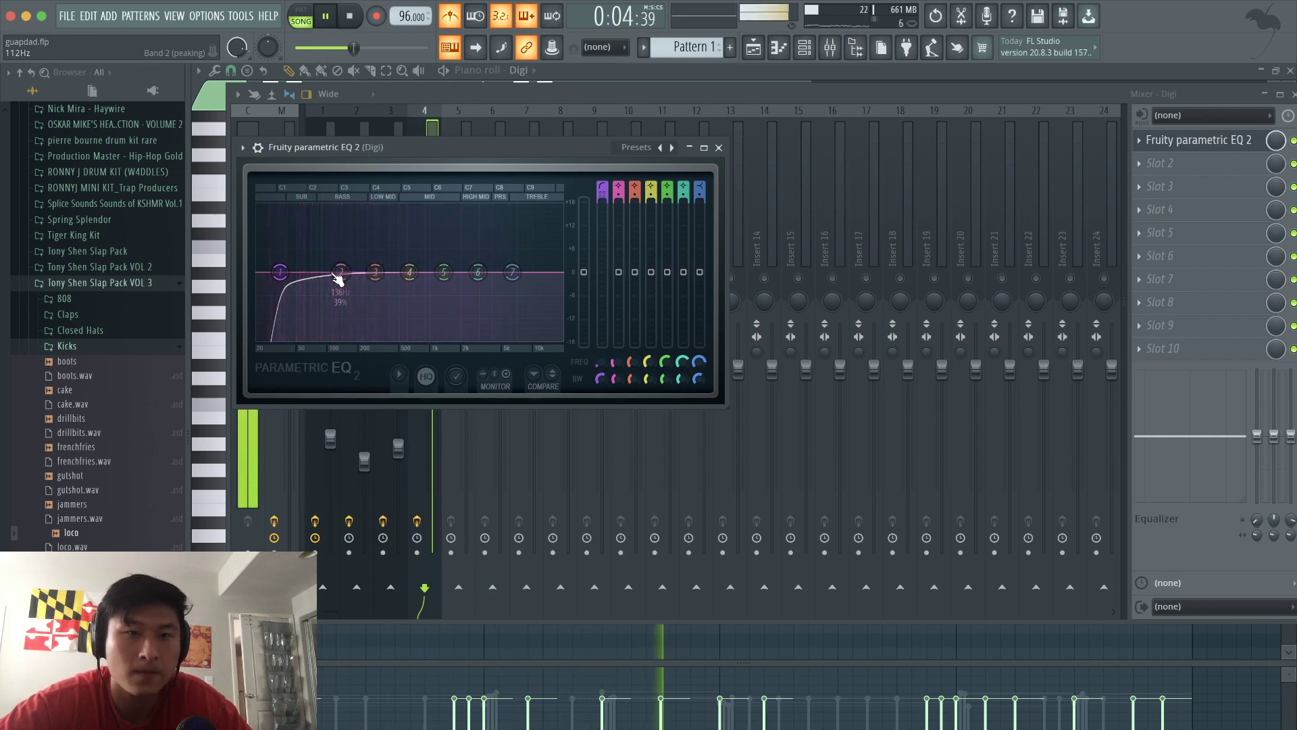
pyautogui.click(719, 147)
pyautogui.press('space')
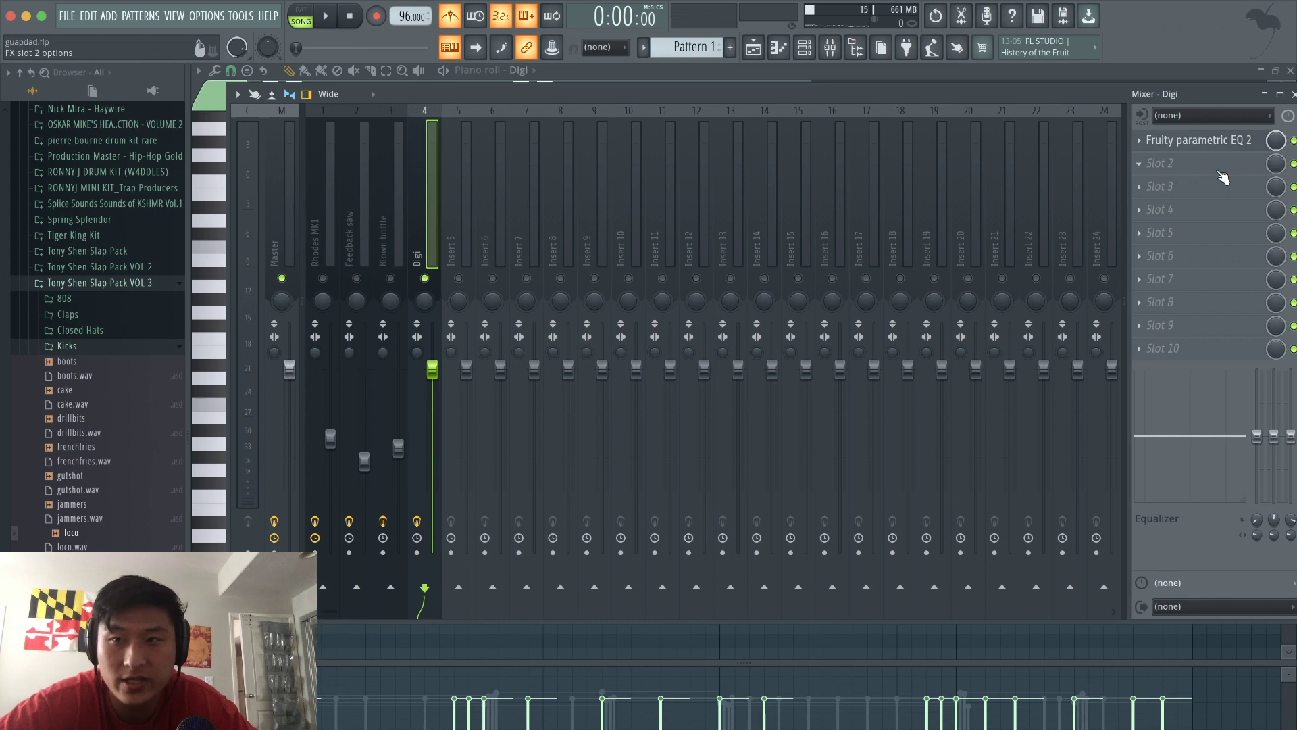
pyautogui.rightClick(426, 279)
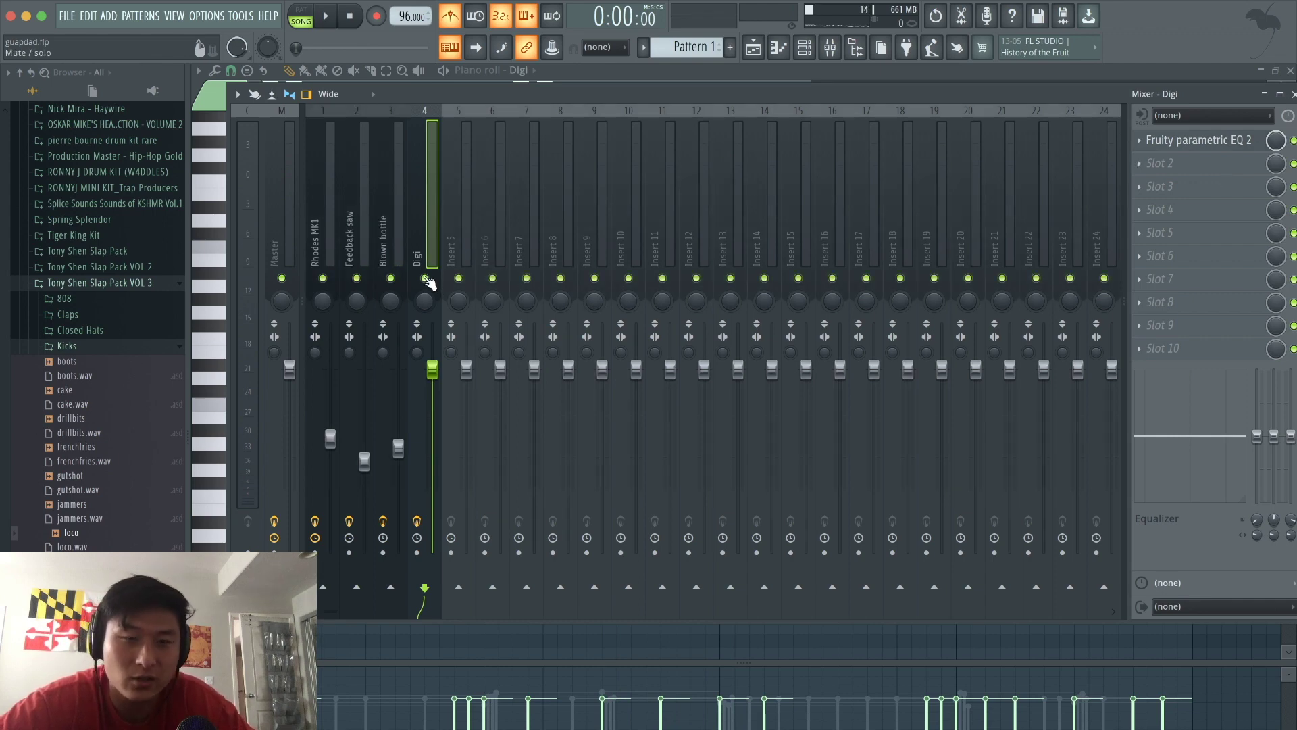
# Load Fruity Fast Dist in the Digi track's second effect slot, set its mix to about 77% and play the result
pyautogui.click(1179, 165)
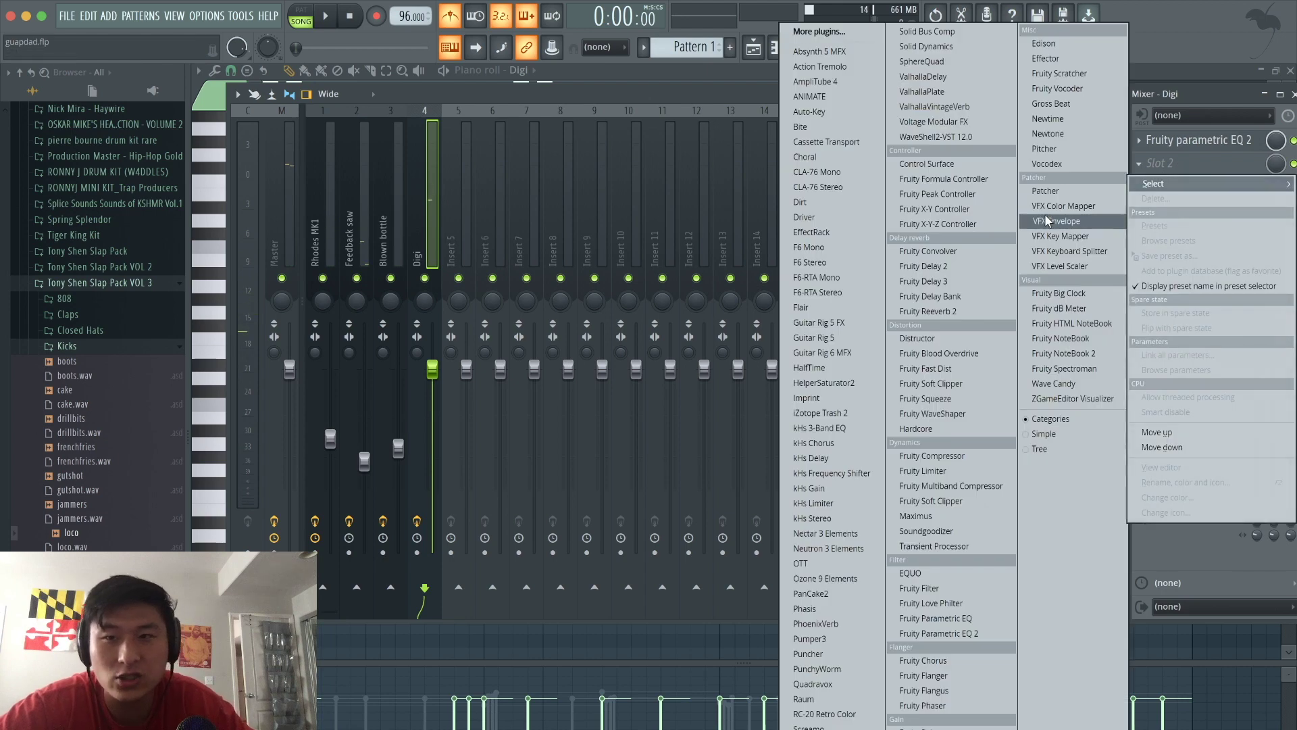
pyautogui.click(975, 367)
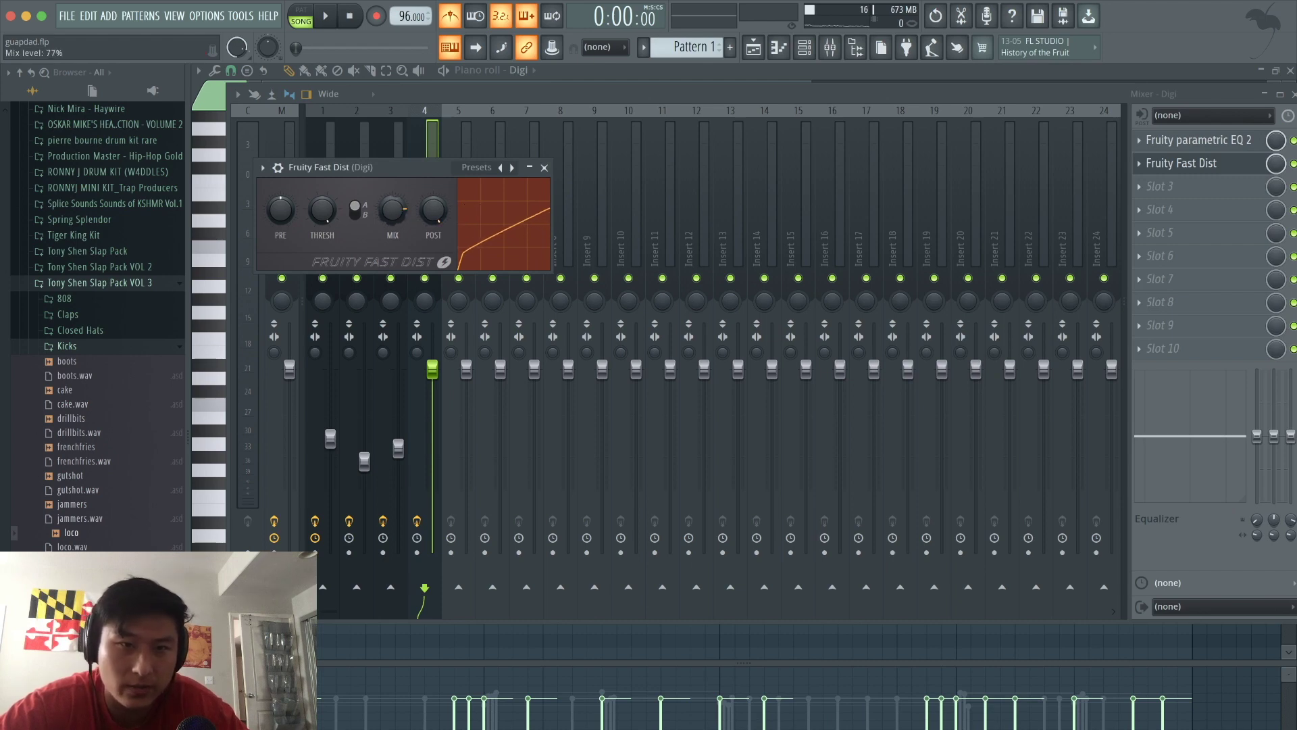
pyautogui.press('space')
pyautogui.click(544, 167)
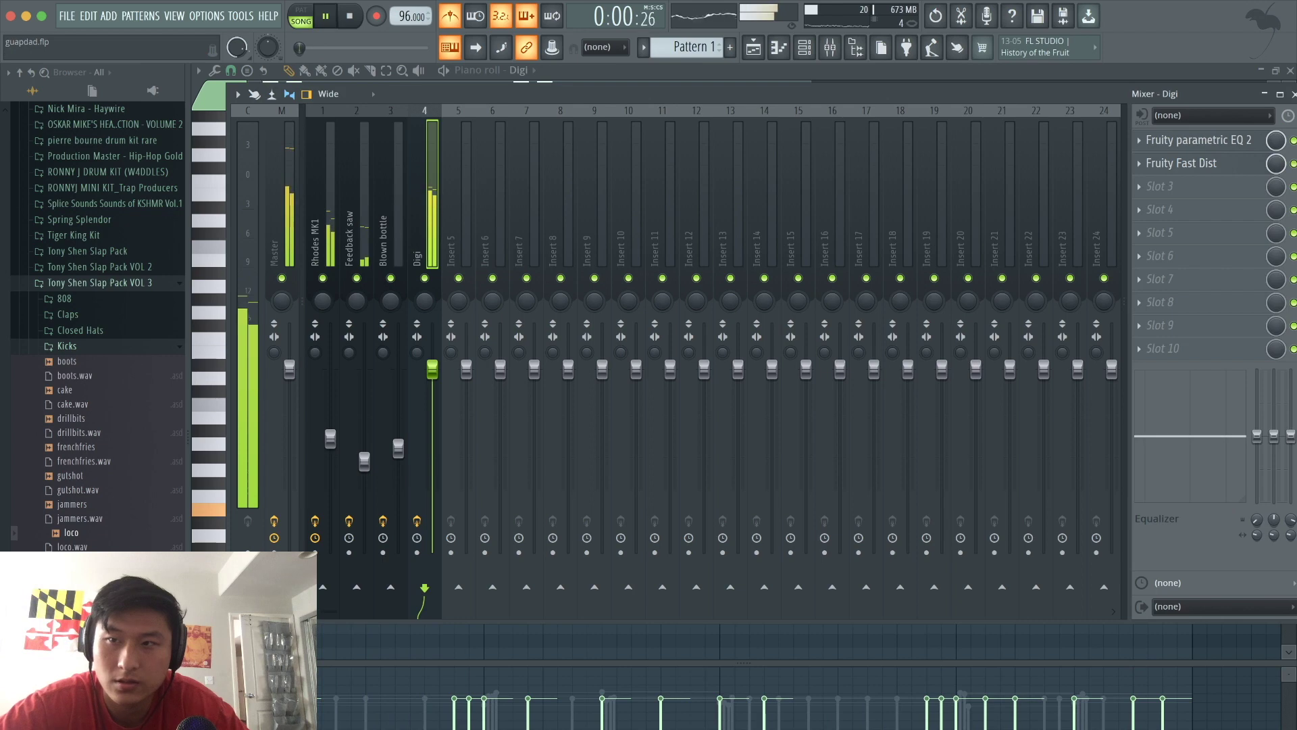
pyautogui.press('space')
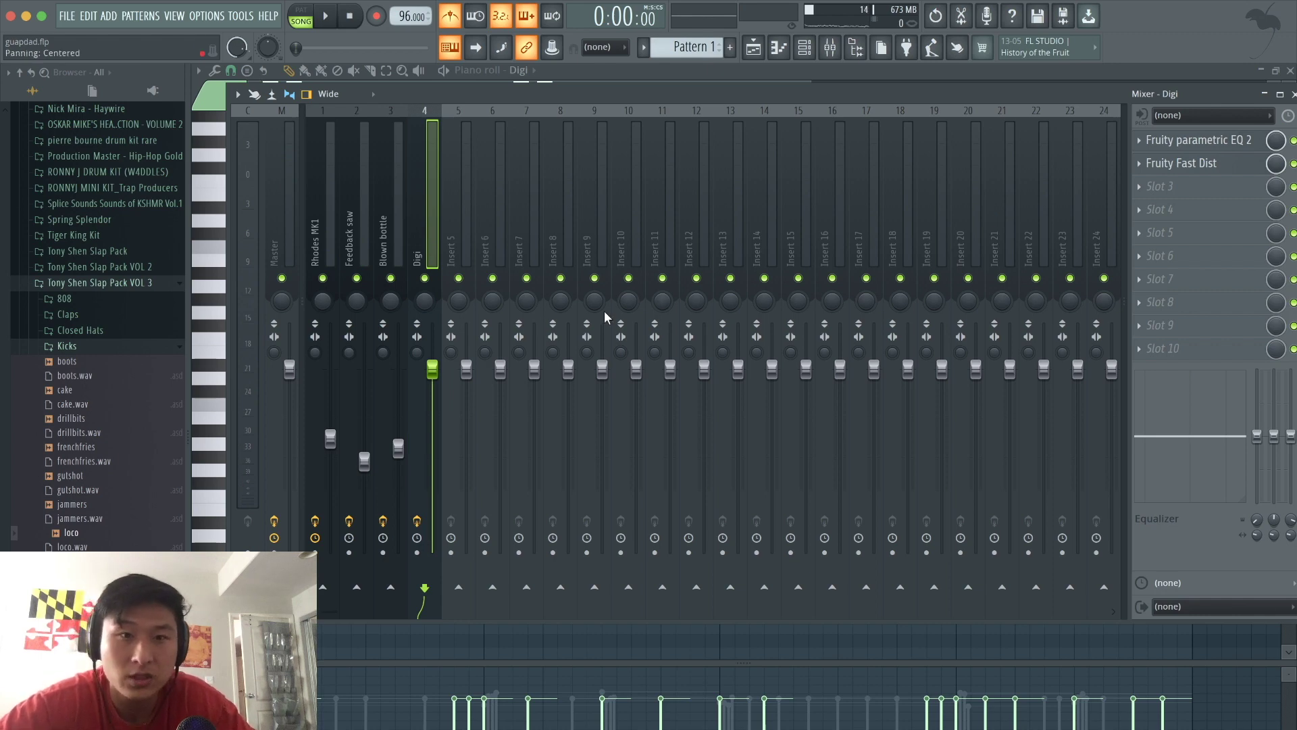
# Lower the Digi track's mixer fader slightly during playback and turn off the metronome
pyautogui.press('space')
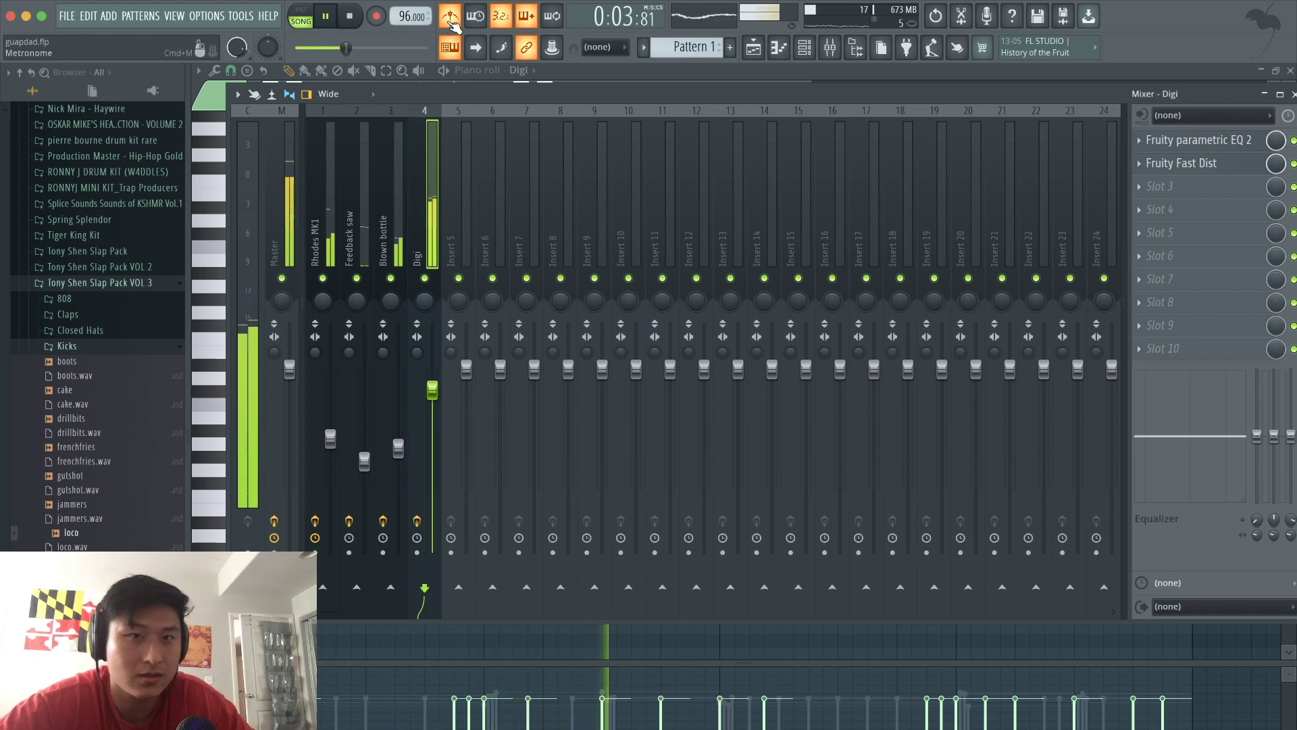
pyautogui.click(807, 51)
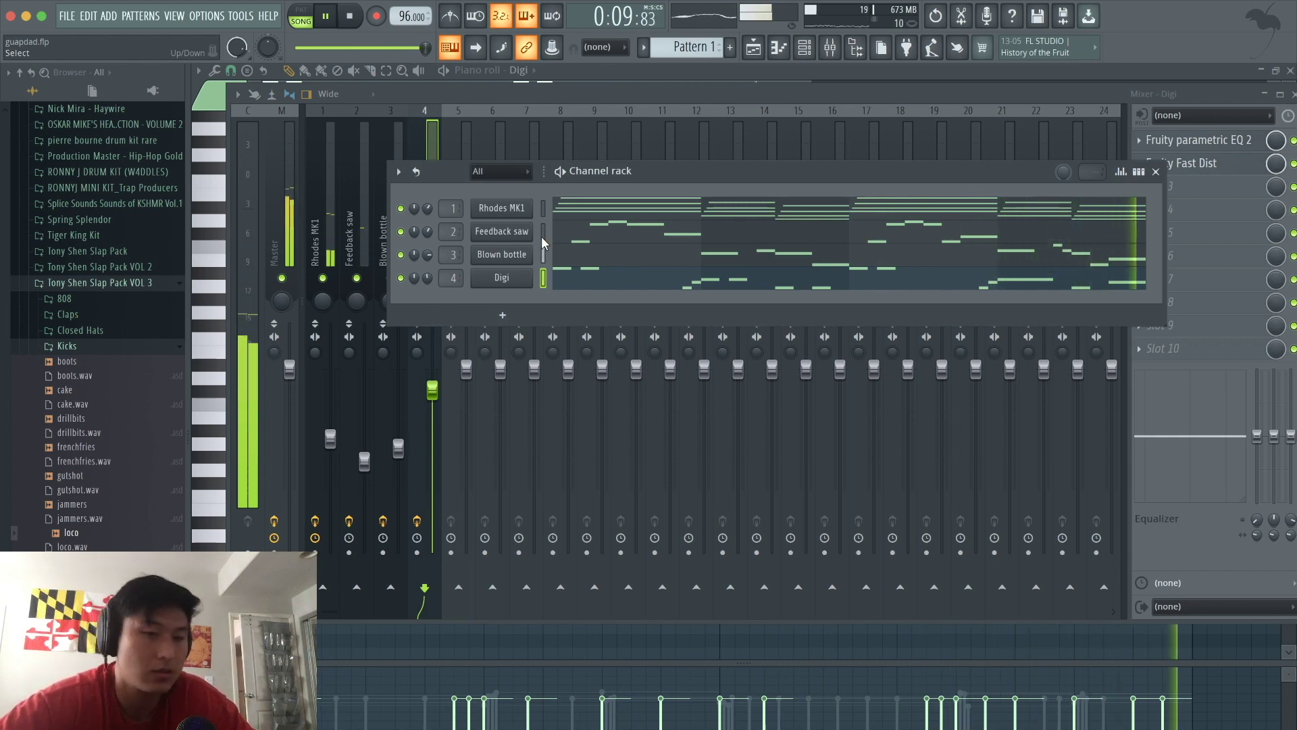
pyautogui.click(67, 346)
pyautogui.press('space')
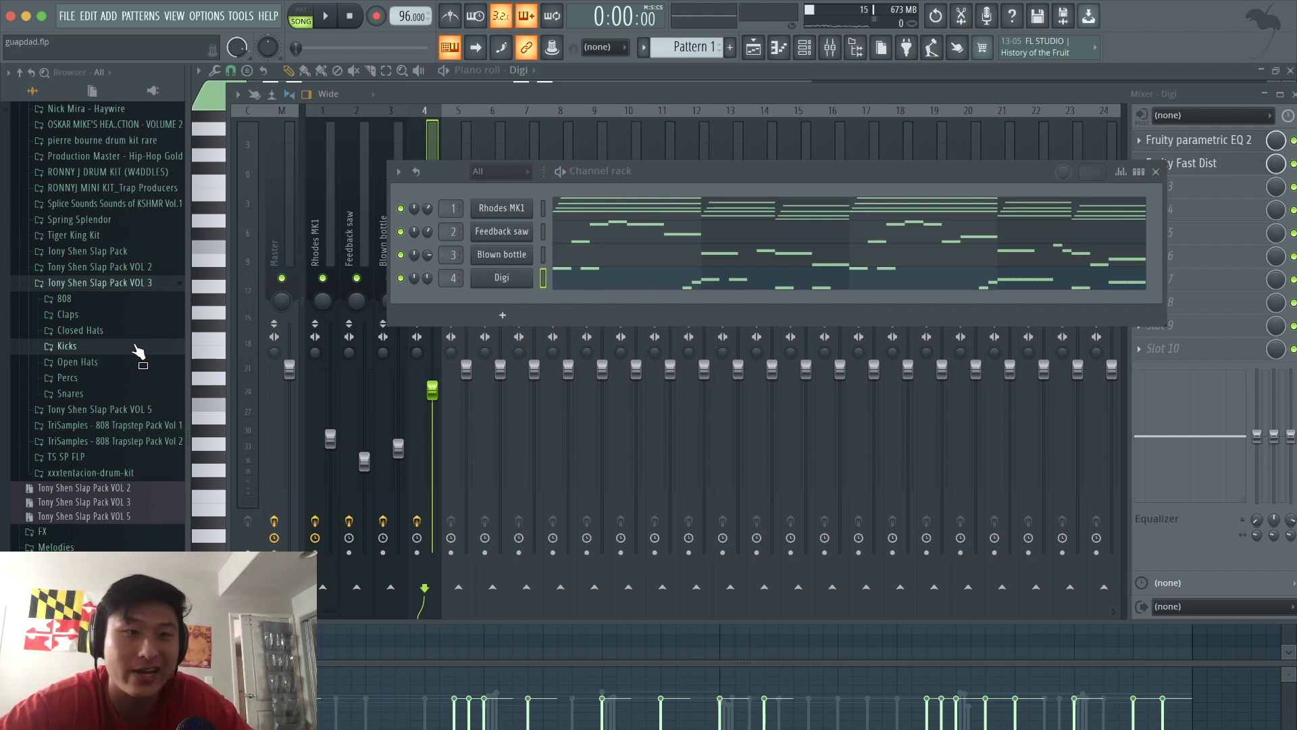
# Add the hearts clap from the Claps folder of Tony Shen Slap Pack VOL 3 as a new channel
pyautogui.click(108, 284)
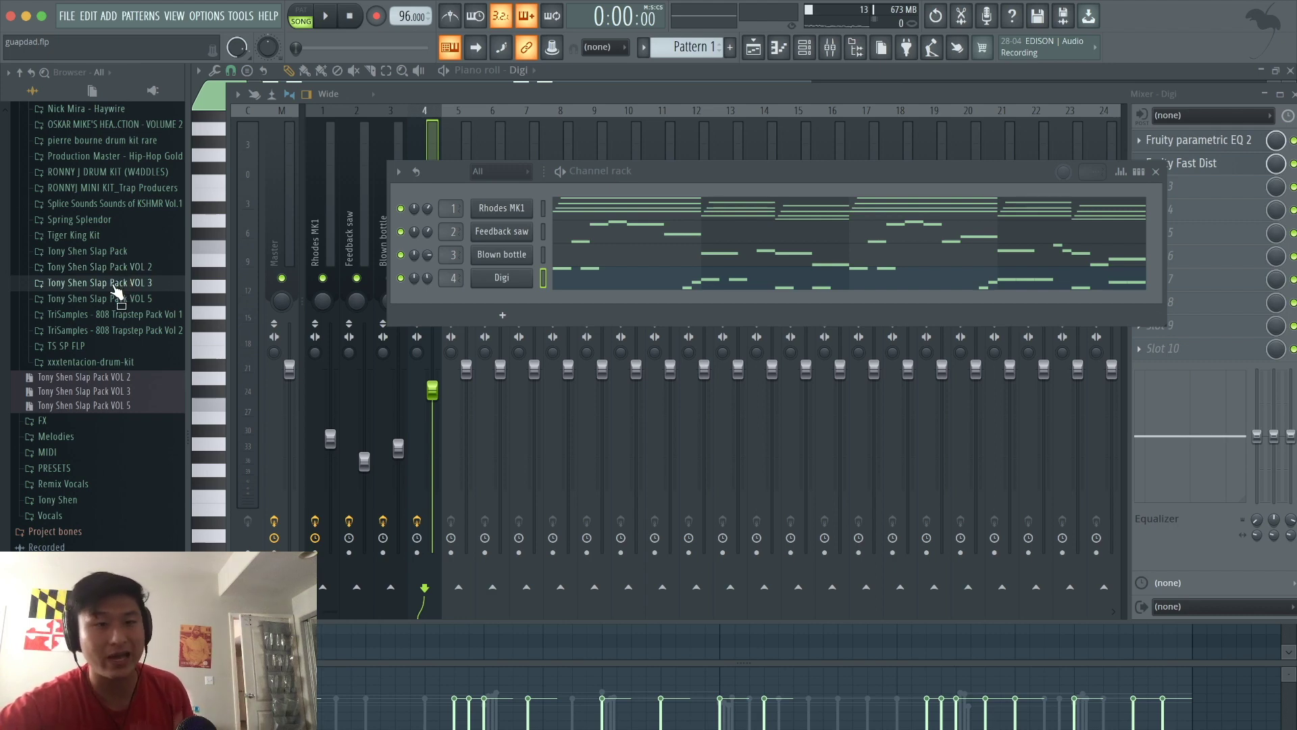
pyautogui.click(117, 284)
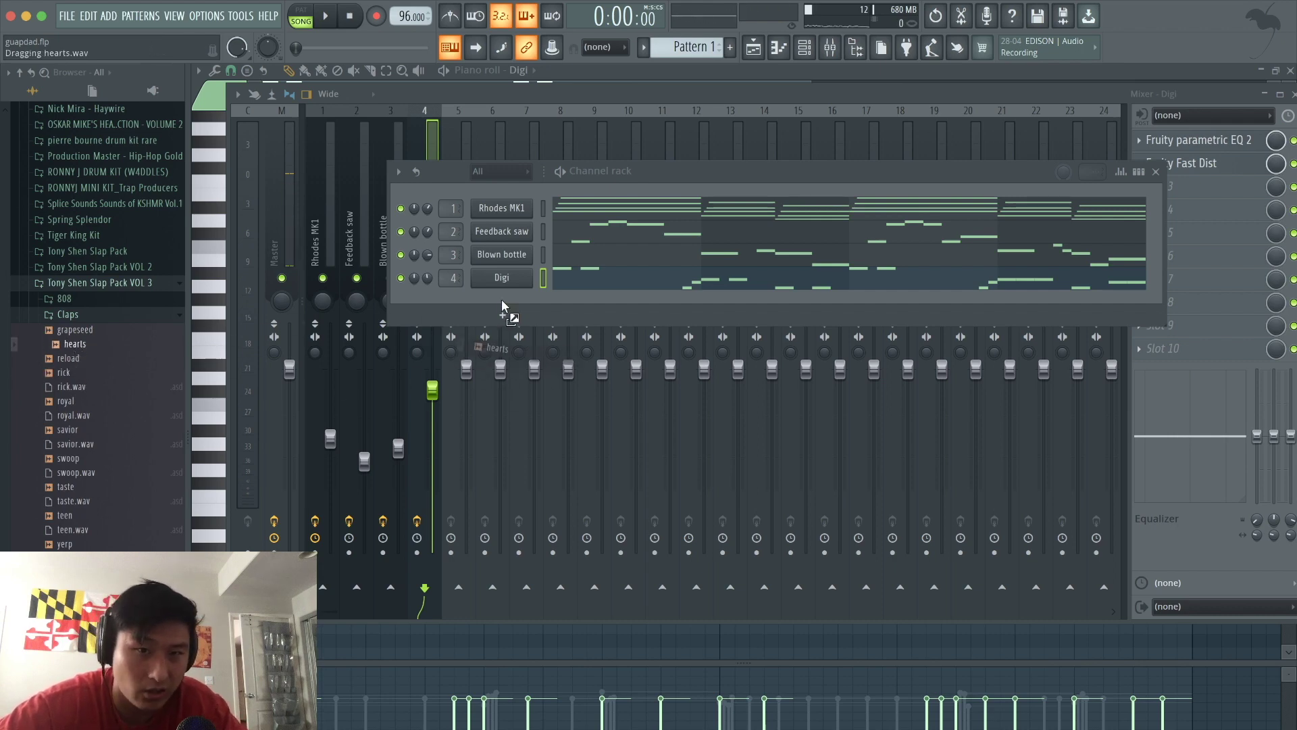
pyautogui.moveTo(503, 309); pyautogui.dragTo(504, 293)
# Program hearts claps on every eighth step from step 5 through step 45 while the pattern plays
pyautogui.click(1139, 172)
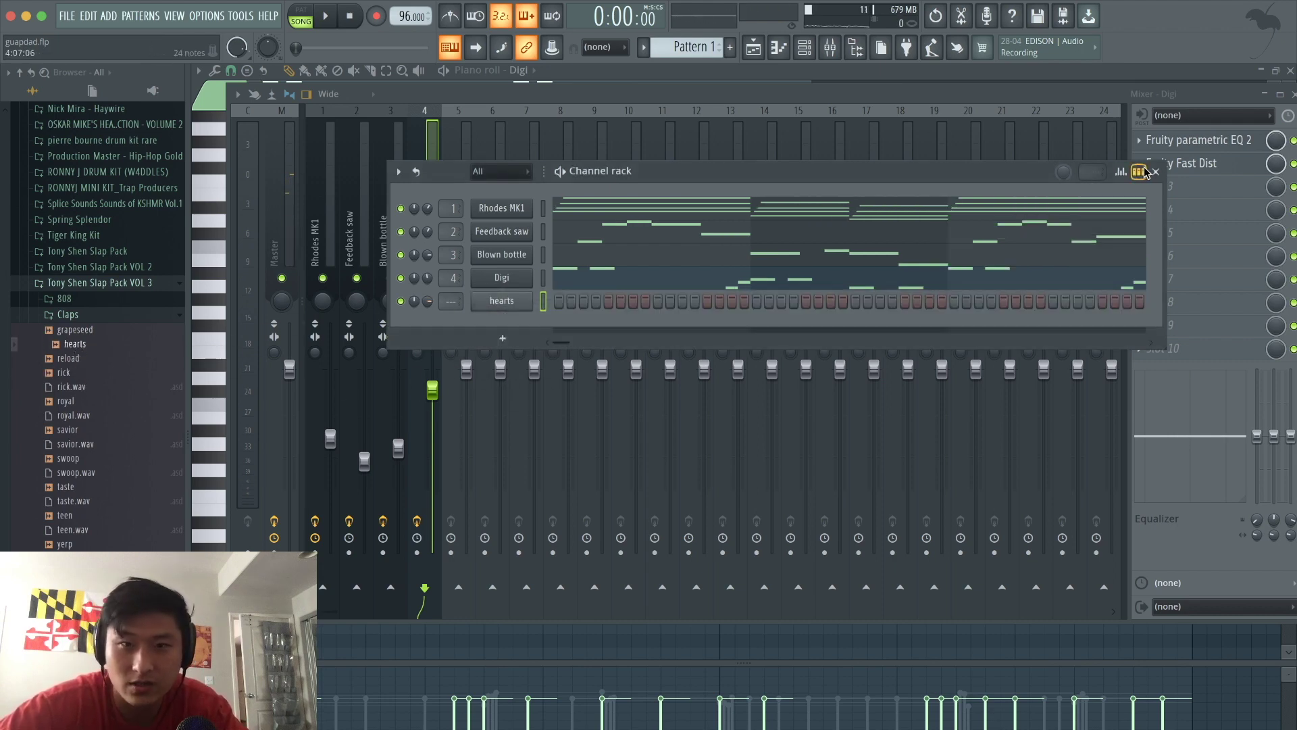
pyautogui.click(609, 301)
pyautogui.press('space')
pyautogui.click(707, 301)
pyautogui.click(807, 301)
pyautogui.click(905, 300)
pyautogui.click(1003, 301)
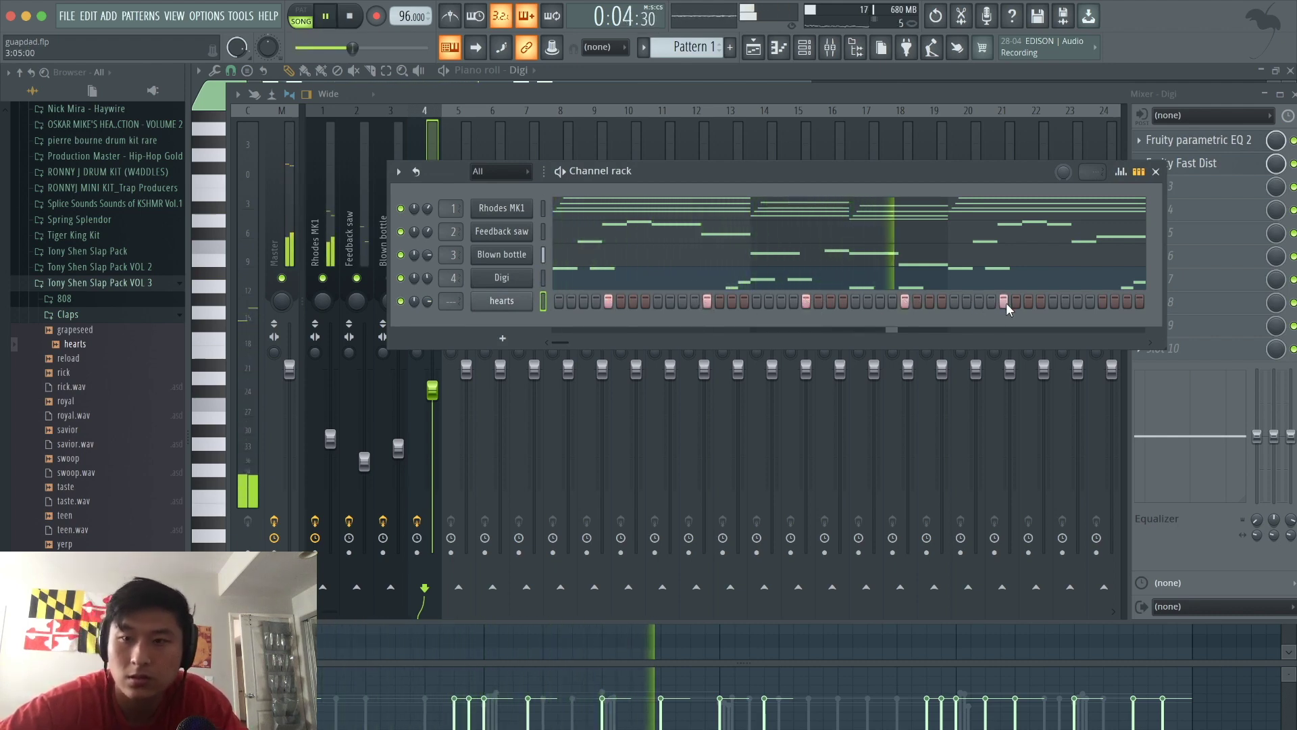
pyautogui.click(1102, 300)
# Duplicate the two hearts notes of bar 3 into bar 4 in the piano roll
pyautogui.click(1123, 172)
pyautogui.click(1125, 173)
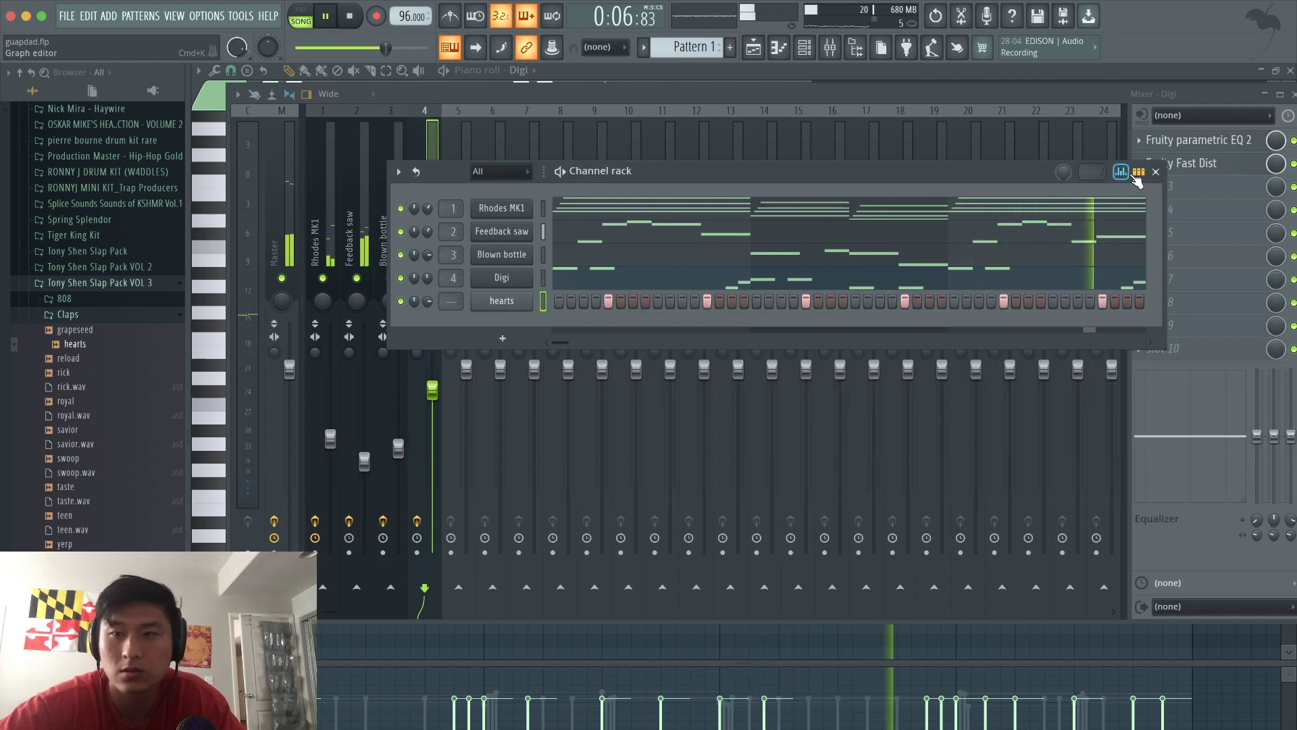
pyautogui.click(1138, 172)
pyautogui.click(944, 304)
pyautogui.keyDown('ctrl'); pyautogui.click(896, 404); pyautogui.keyUp('ctrl')
pyautogui.keyDown('ctrl'); pyautogui.click(779, 405); pyautogui.keyUp('ctrl')
pyautogui.hotkey('ctrl', 'b')
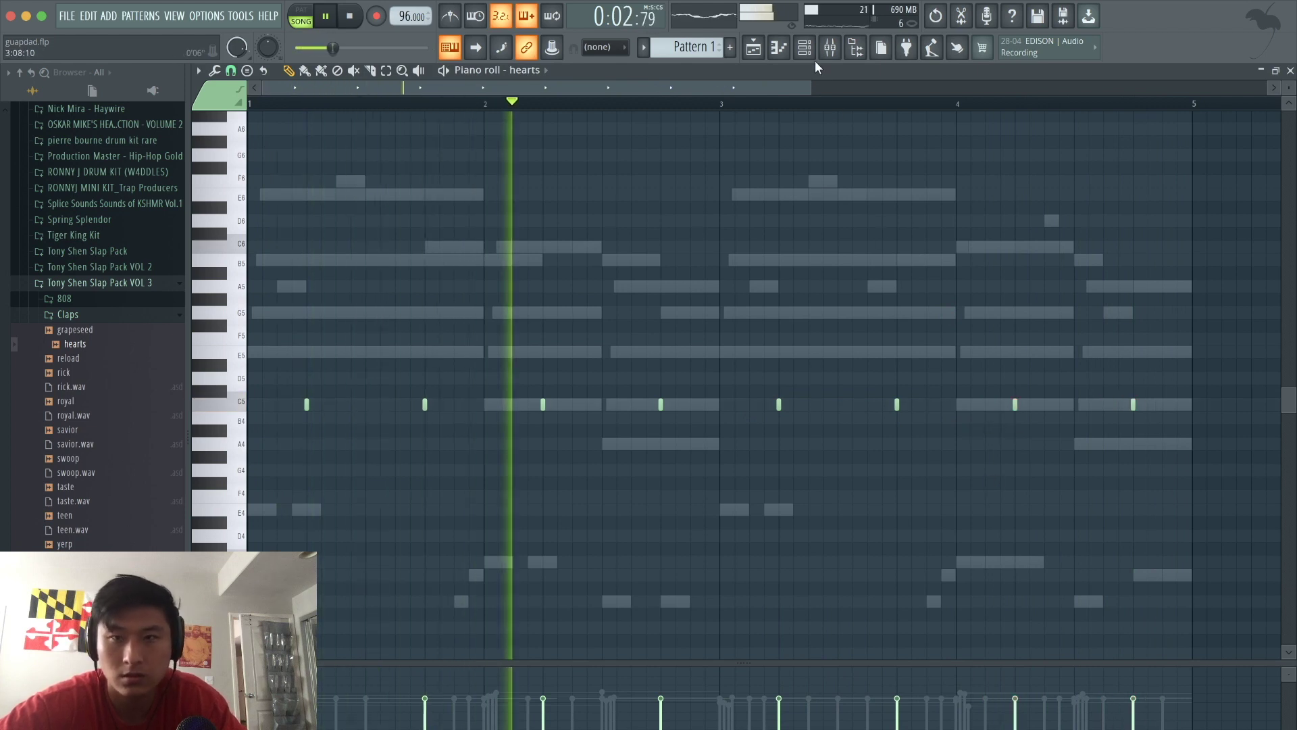
# Add the lickers closed hat from the Closed Hats folder of Tony Shen Slap Pack VOL 3 as a new channel
pyautogui.click(804, 47)
pyautogui.click(122, 314)
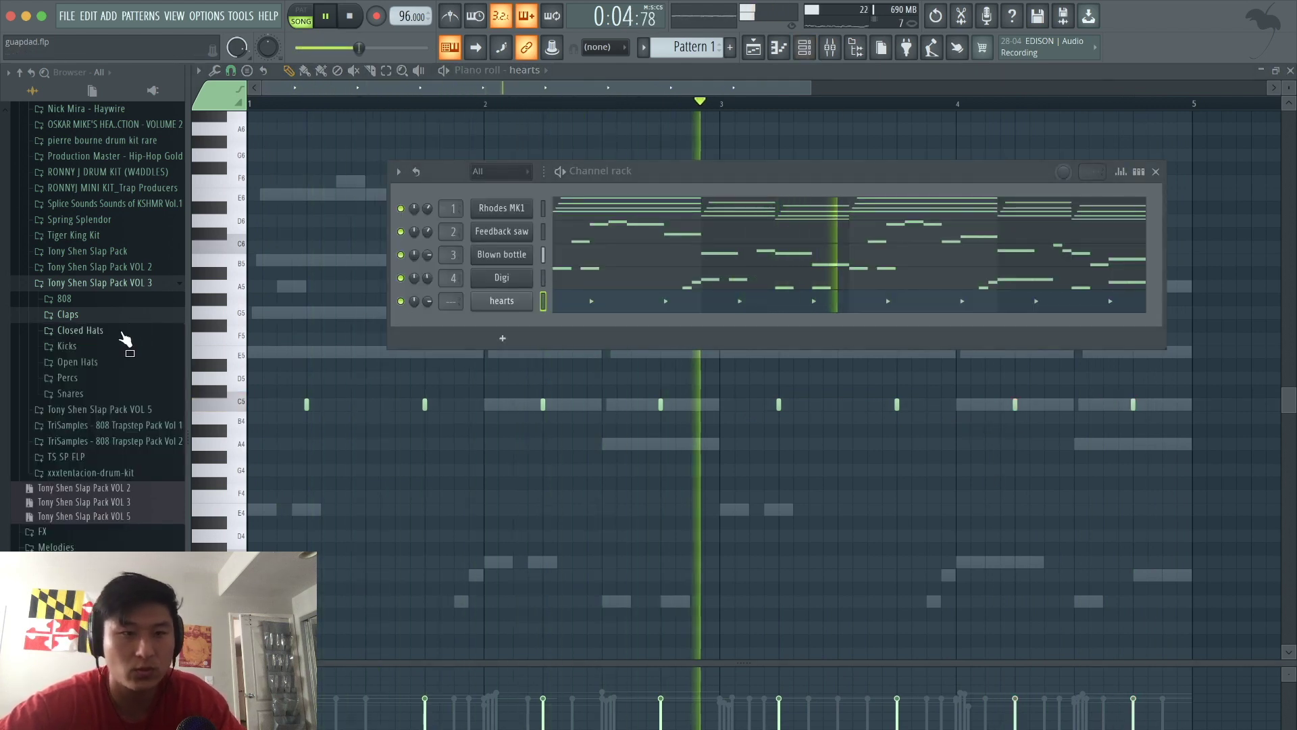
pyautogui.click(125, 330)
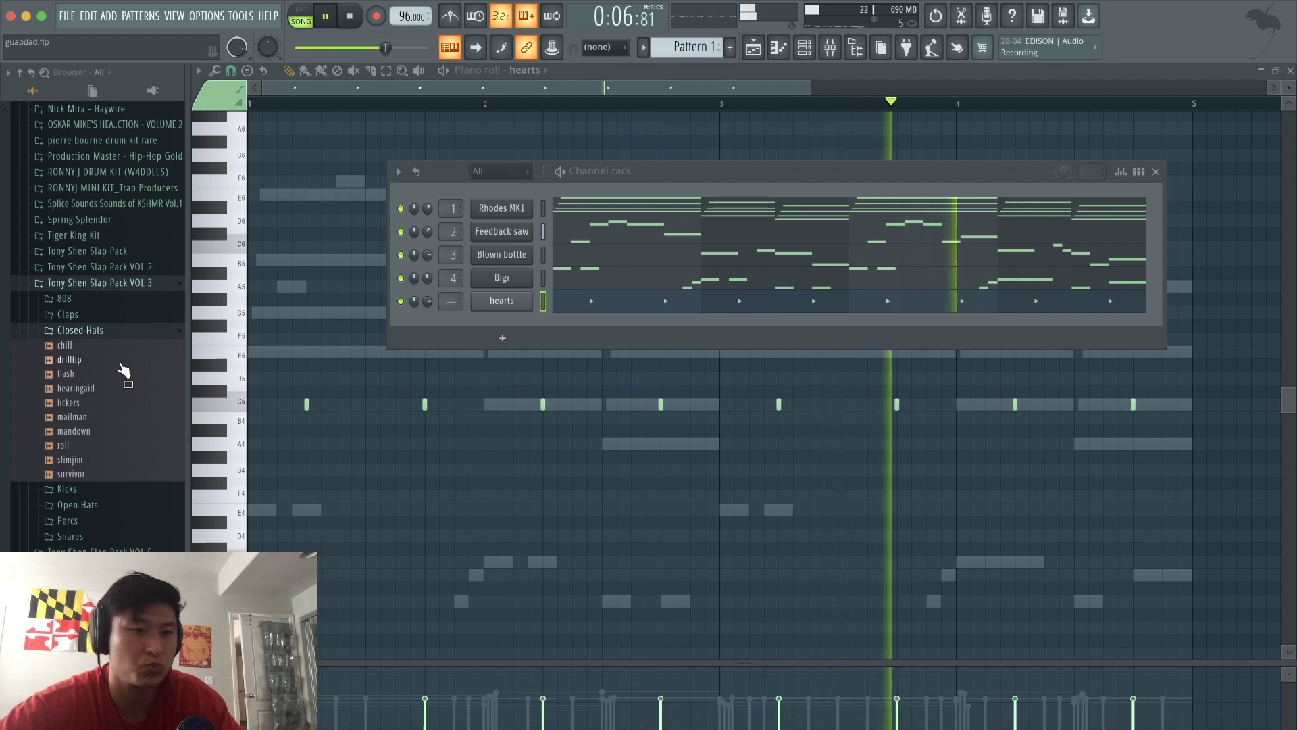
pyautogui.click(122, 373)
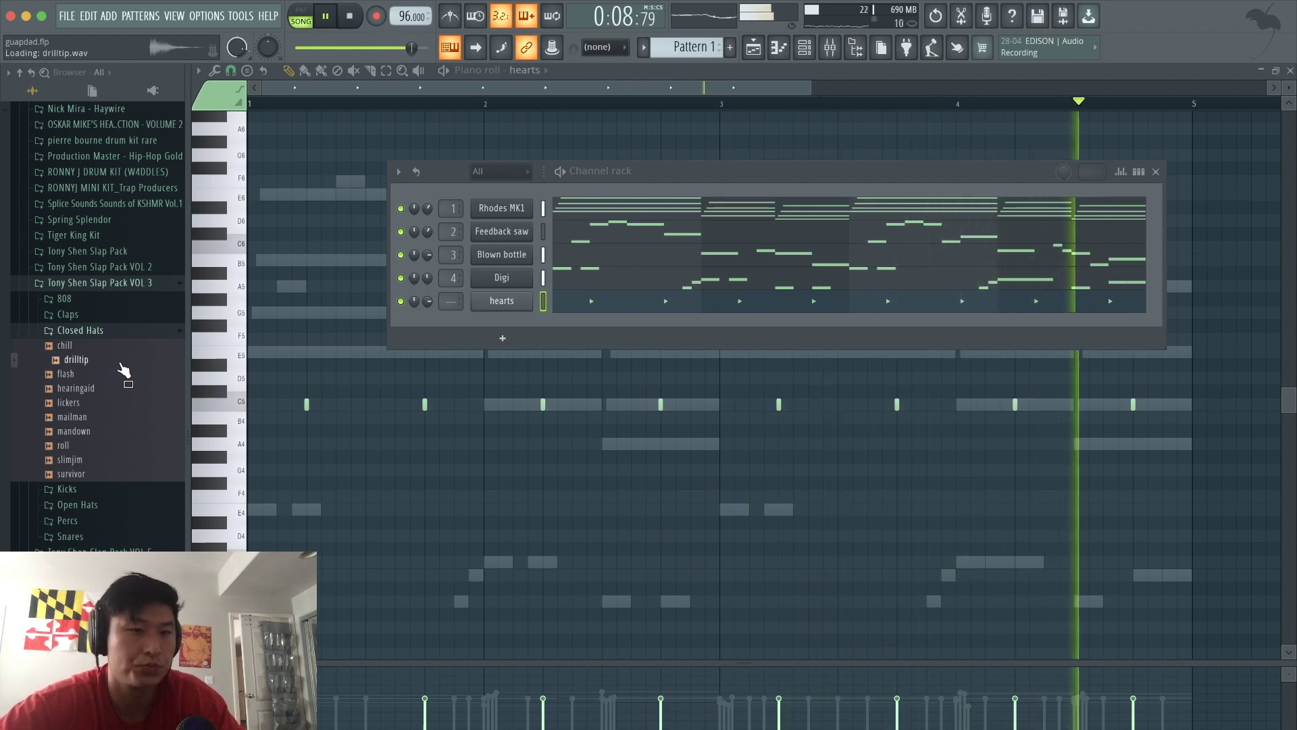
pyautogui.press('space')
pyautogui.click(114, 267)
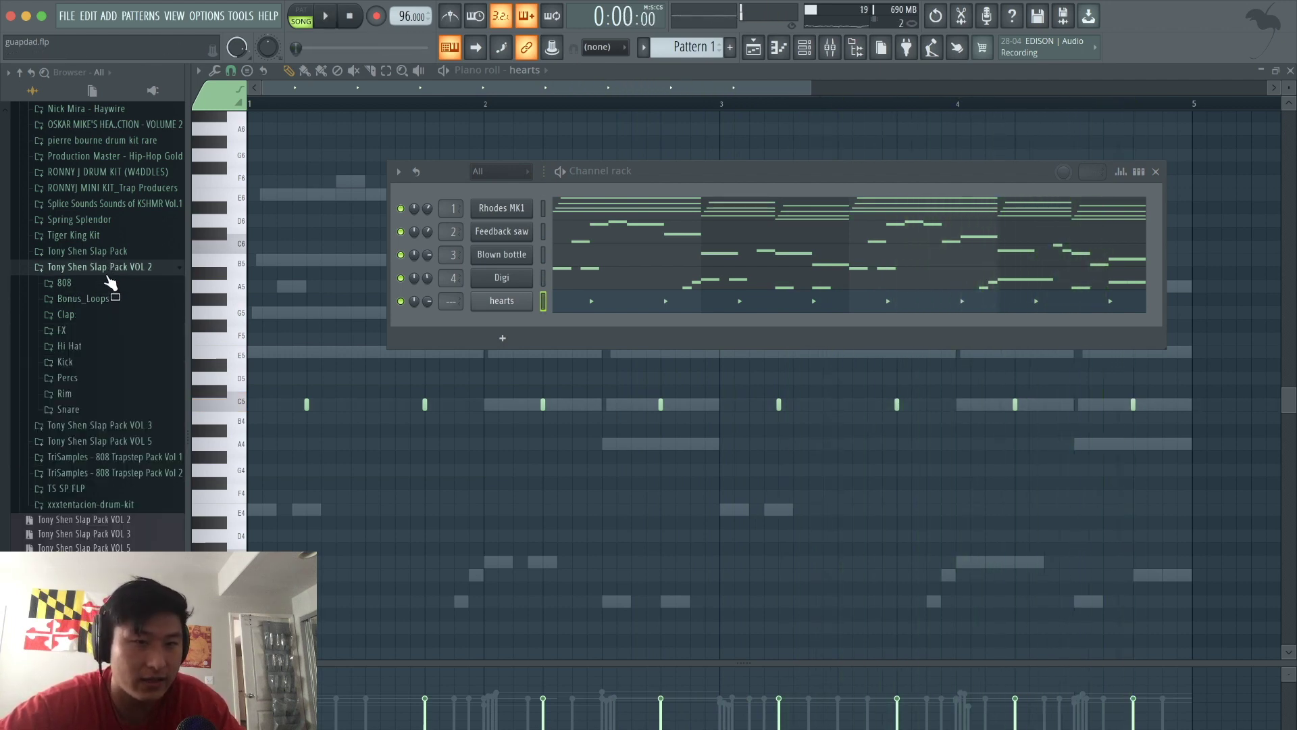
pyautogui.click(110, 268)
pyautogui.click(110, 284)
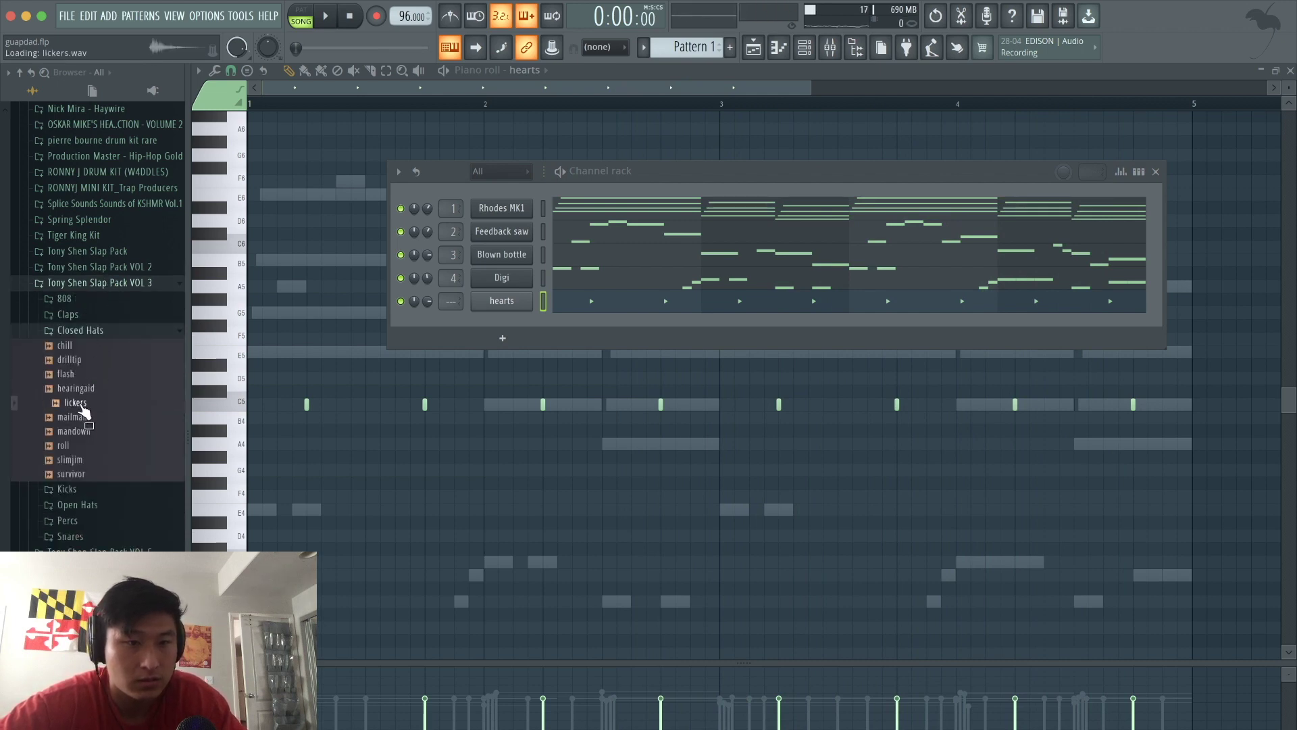
pyautogui.moveTo(510, 324); pyautogui.dragTo(510, 323)
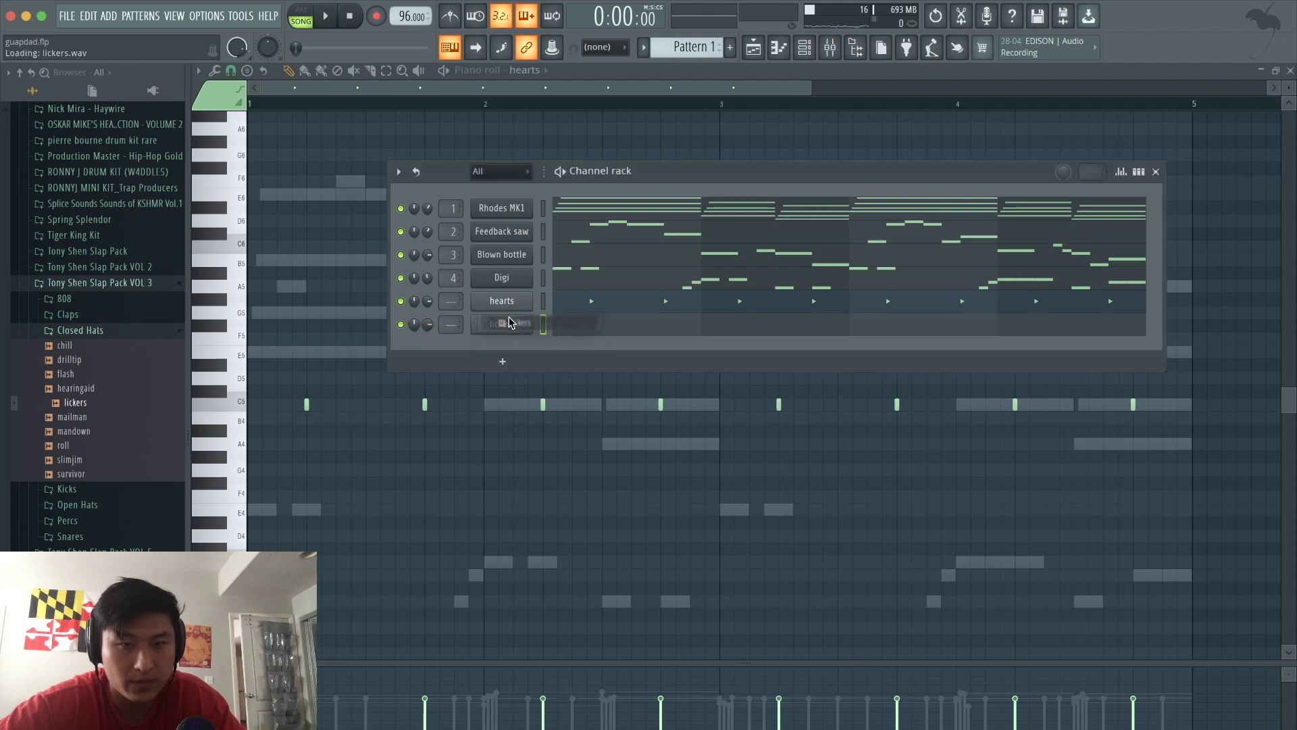
# Program lickers hats in bars 1 and 2 on steps 1–3, 7, 11, 17–19, 23, 25, 27–29 and 31
pyautogui.click(1138, 174)
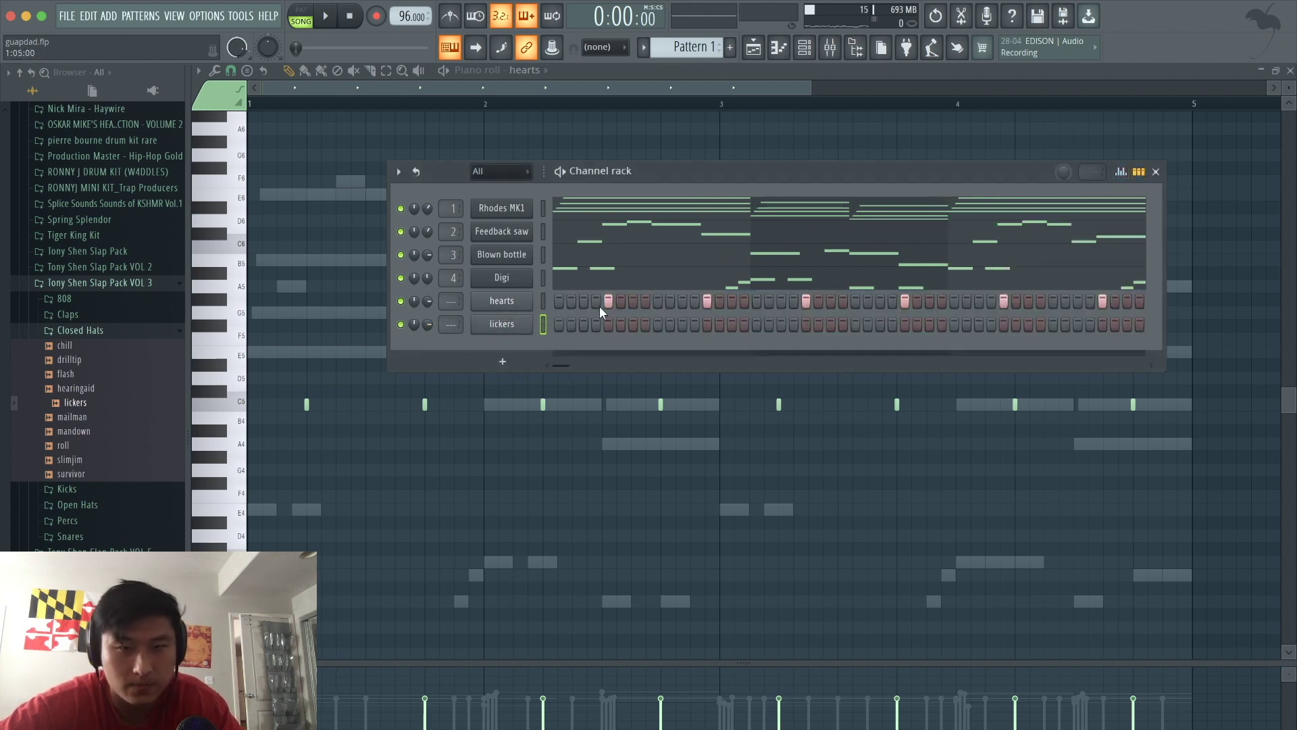
pyautogui.moveTo(558, 328); pyautogui.dragTo(581, 327)
pyautogui.press('space')
pyautogui.click(632, 324)
pyautogui.click(682, 325)
pyautogui.press('space')
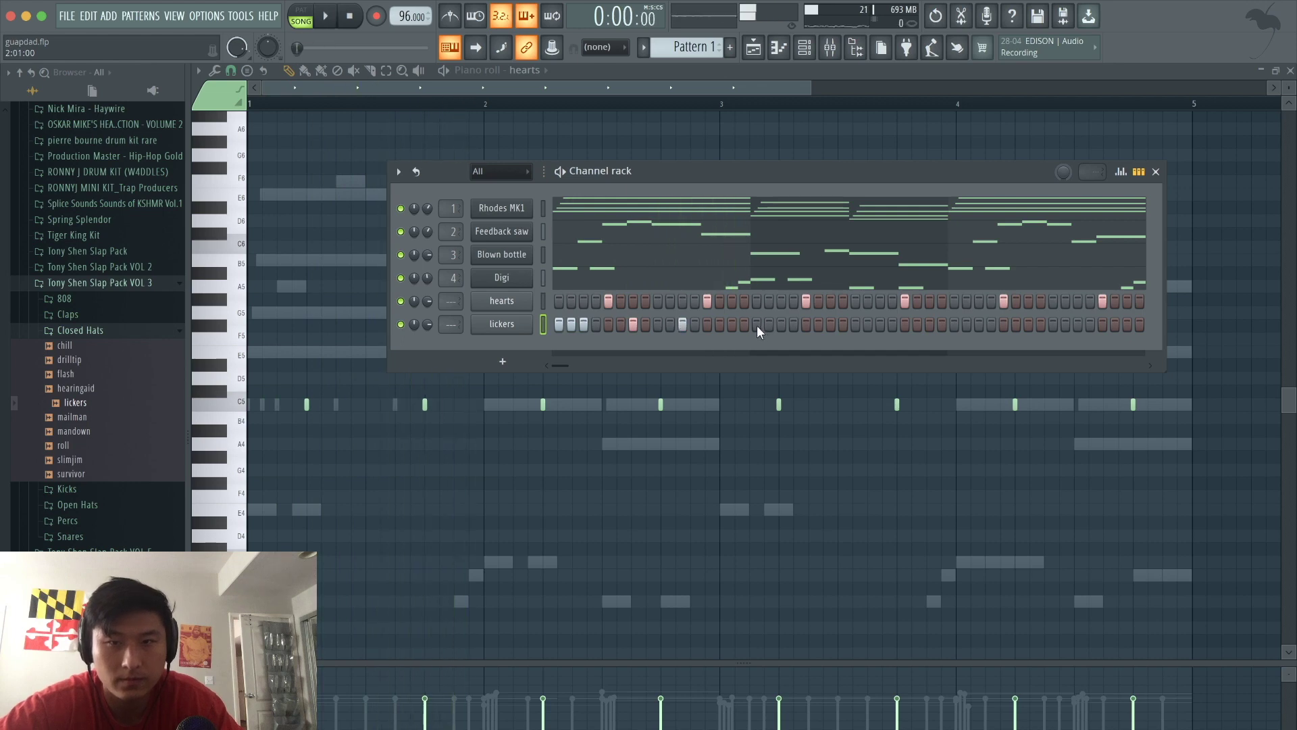
pyautogui.click(782, 324)
pyautogui.press('space')
pyautogui.click(830, 324)
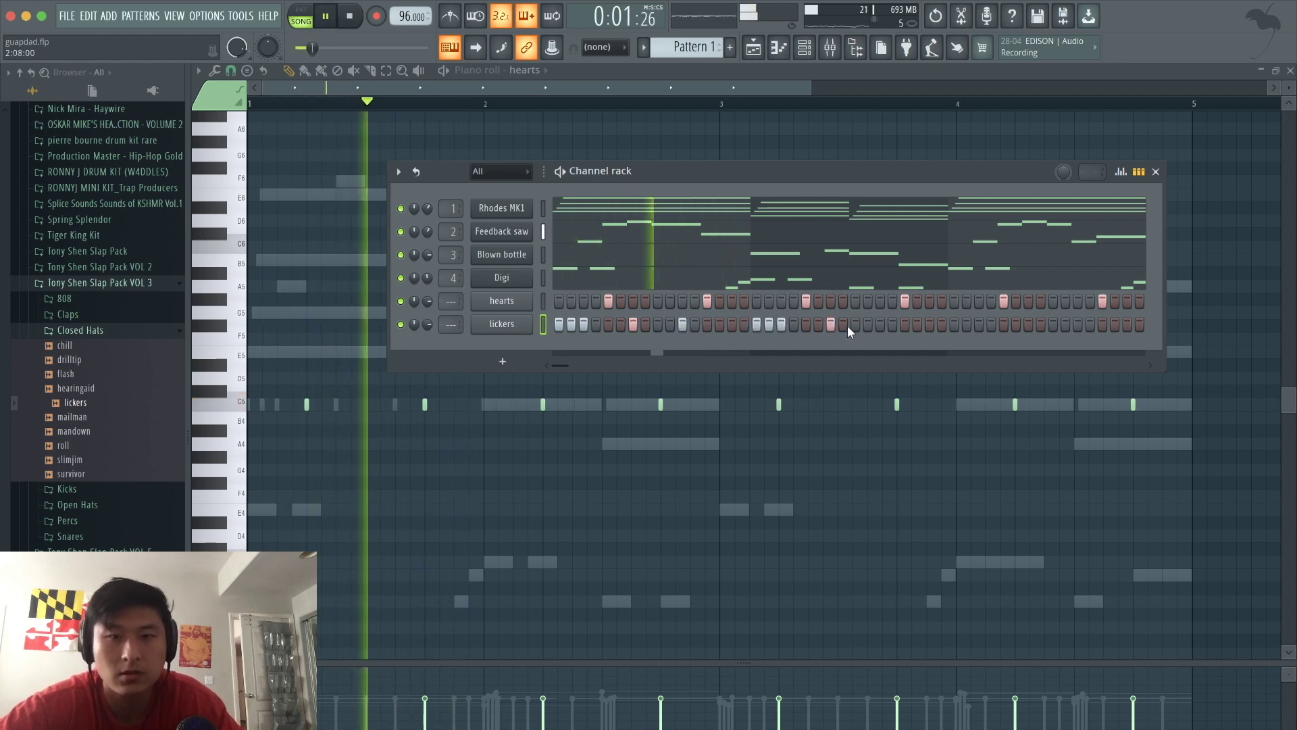
pyautogui.press('space')
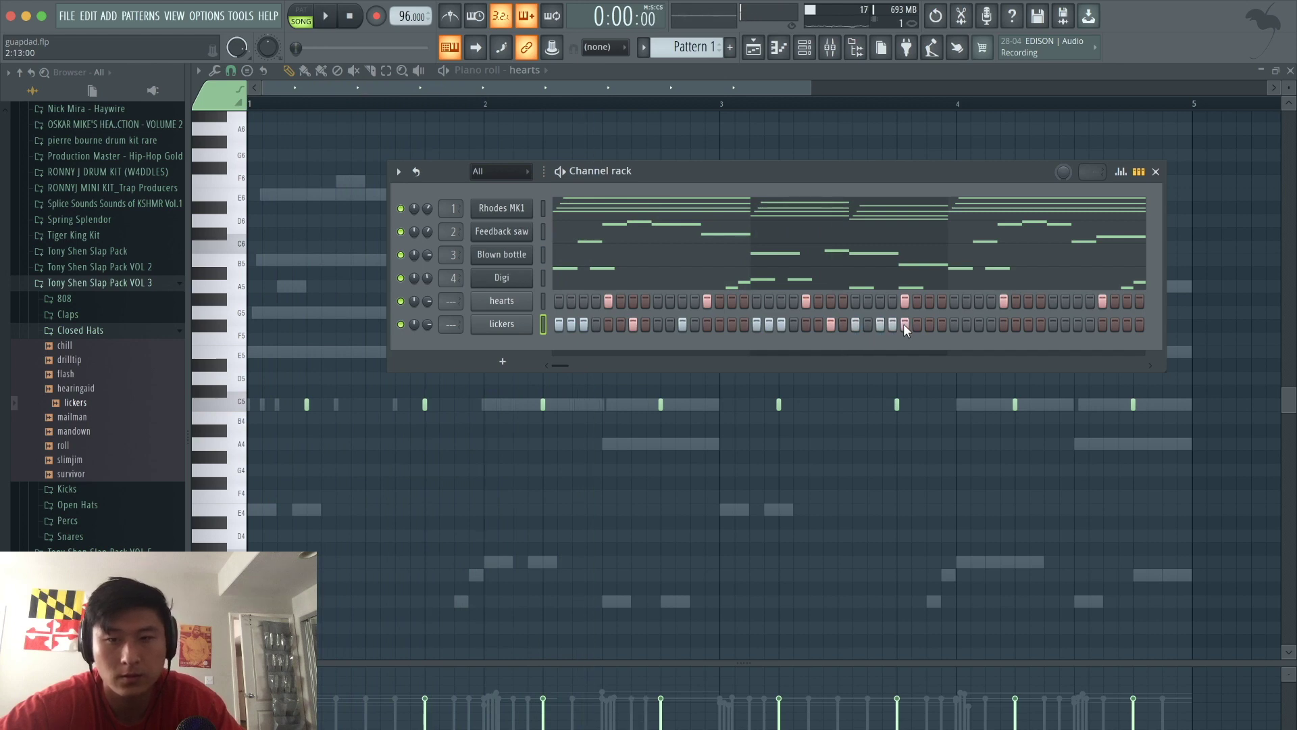
# Program the bar 3 lickers hats on steps 33–35, 39 and 43 during playback
pyautogui.click(953, 324)
pyautogui.click(966, 323)
pyautogui.click(979, 324)
pyautogui.click(1029, 324)
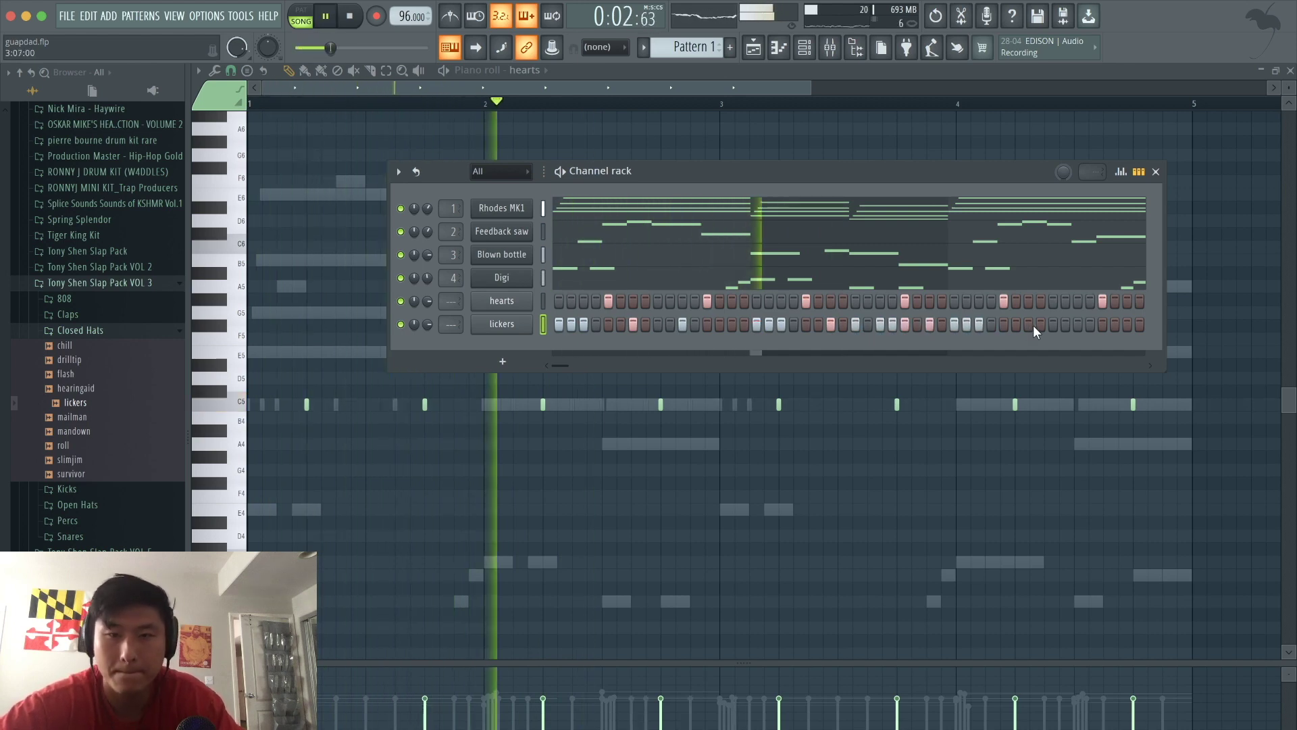
pyautogui.click(1077, 325)
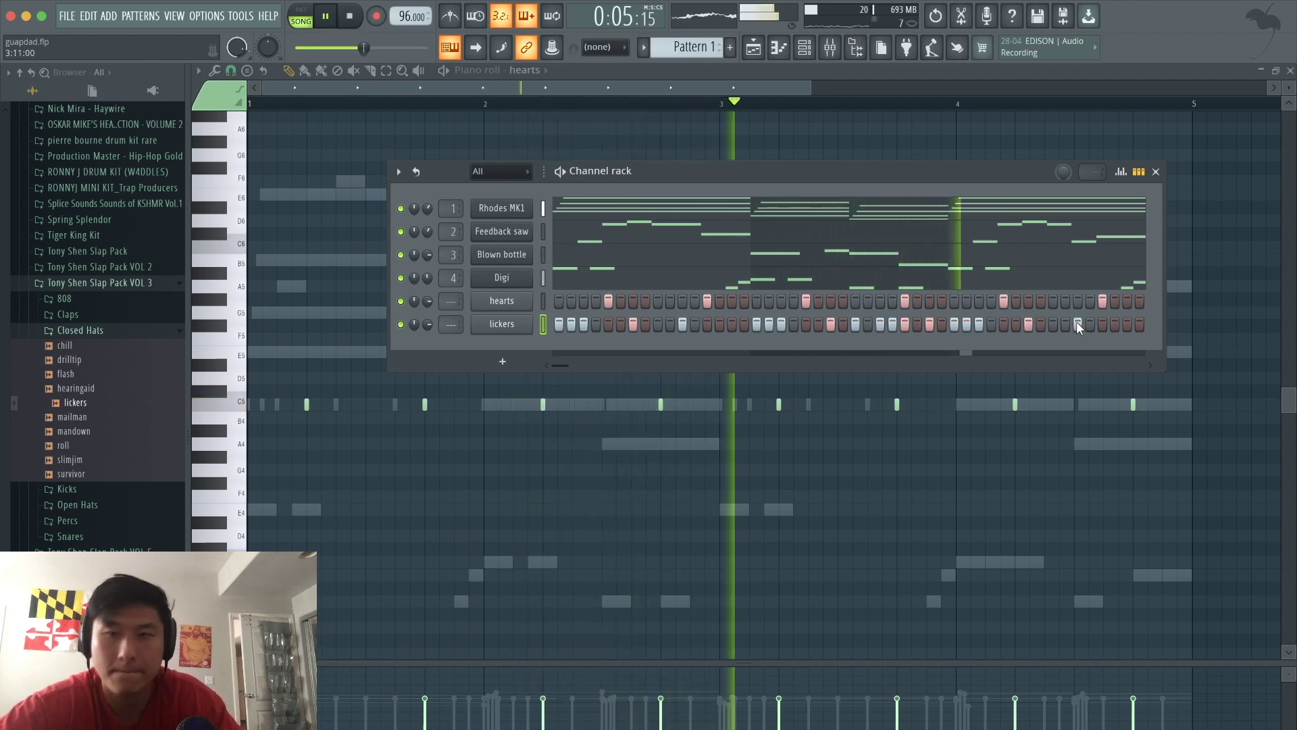
# Program the bar 4 lickers hats on steps 49–51, 53, 55, 57–59 and 61, and play the pattern
pyautogui.moveTo(570, 362); pyautogui.dragTo(581, 362)
pyautogui.press('space')
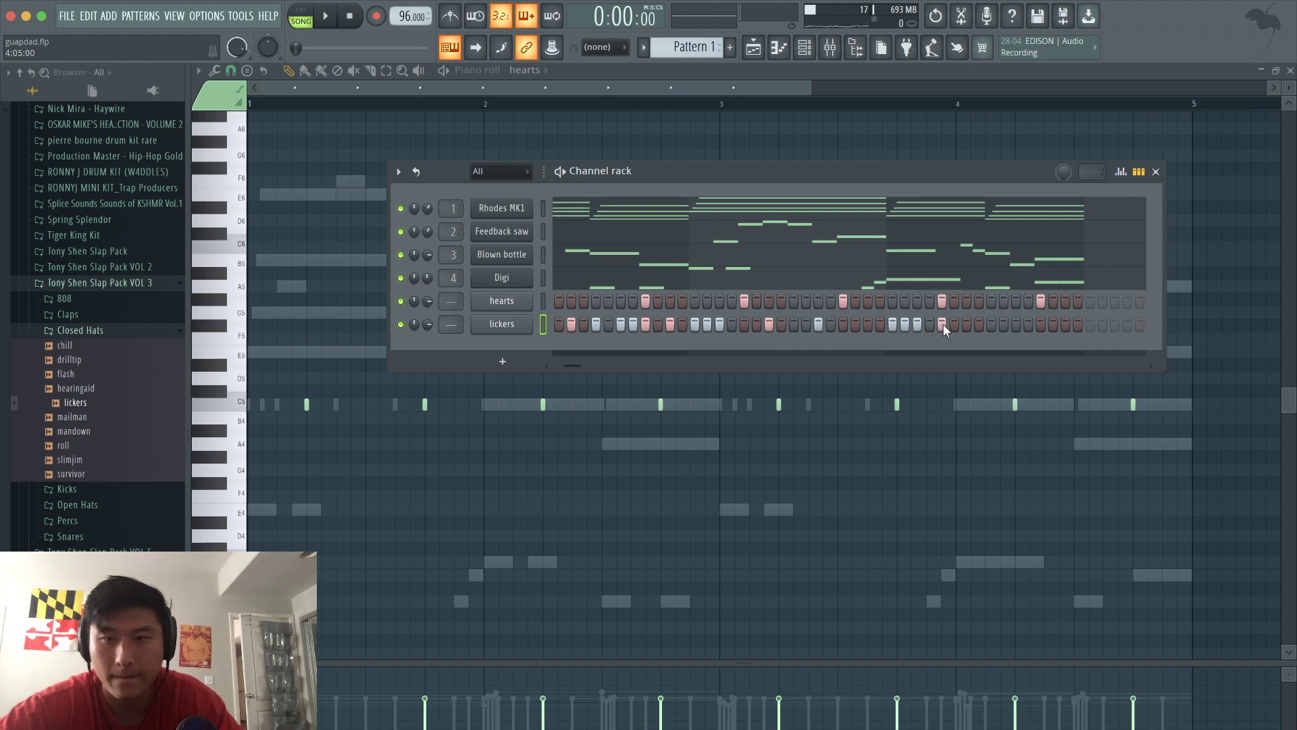
pyautogui.click(1004, 324)
pyautogui.click(1015, 324)
pyautogui.click(1041, 324)
pyautogui.press('space')
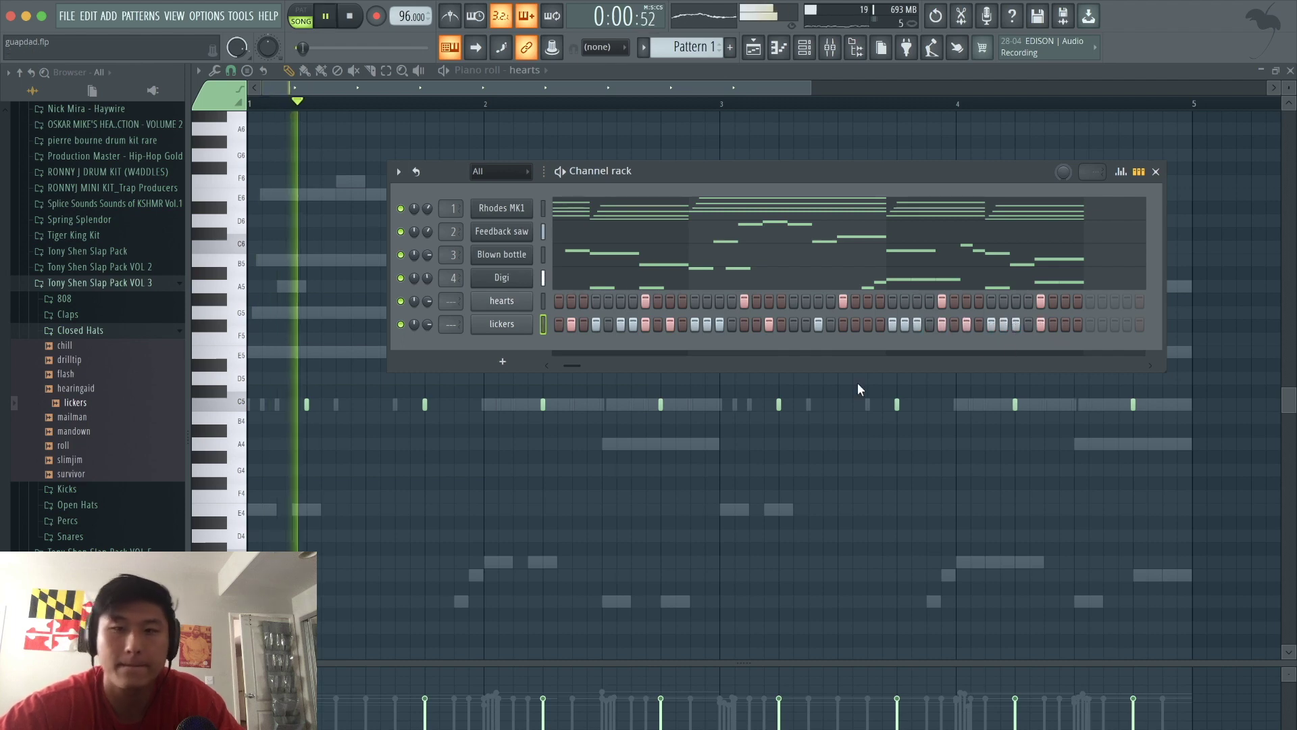
pyautogui.moveTo(577, 362); pyautogui.dragTo(566, 363)
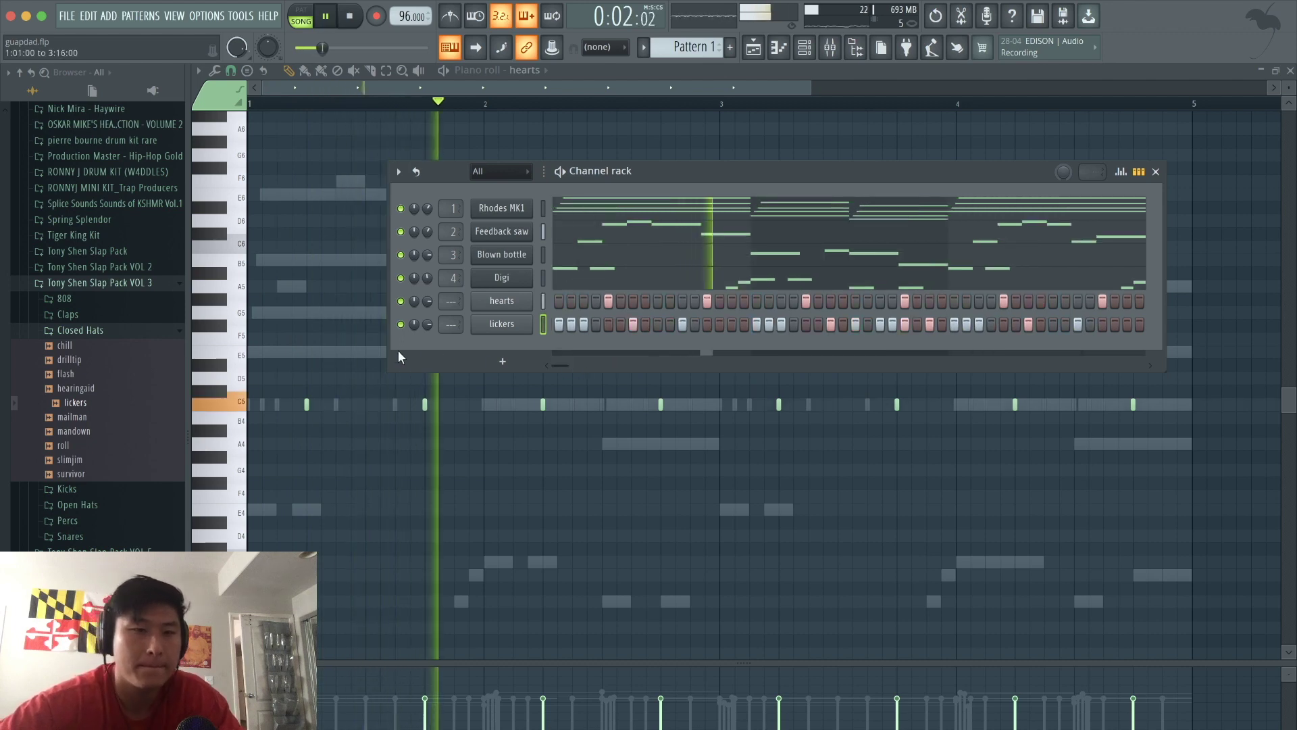
# Add the mash open hat from the Open Hats folder of Tony Shen Slap Pack VOL 3 as a new channel
pyautogui.click(37, 332)
pyautogui.click(76, 362)
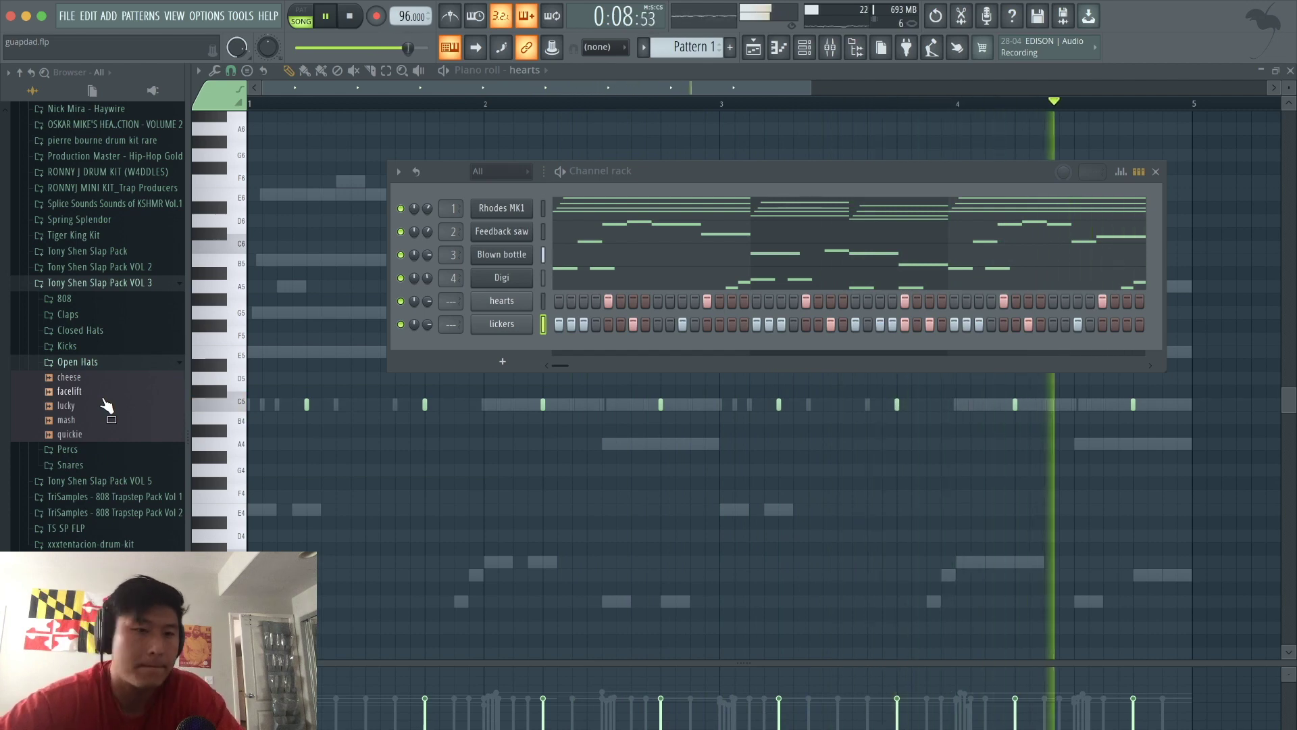
pyautogui.press('space')
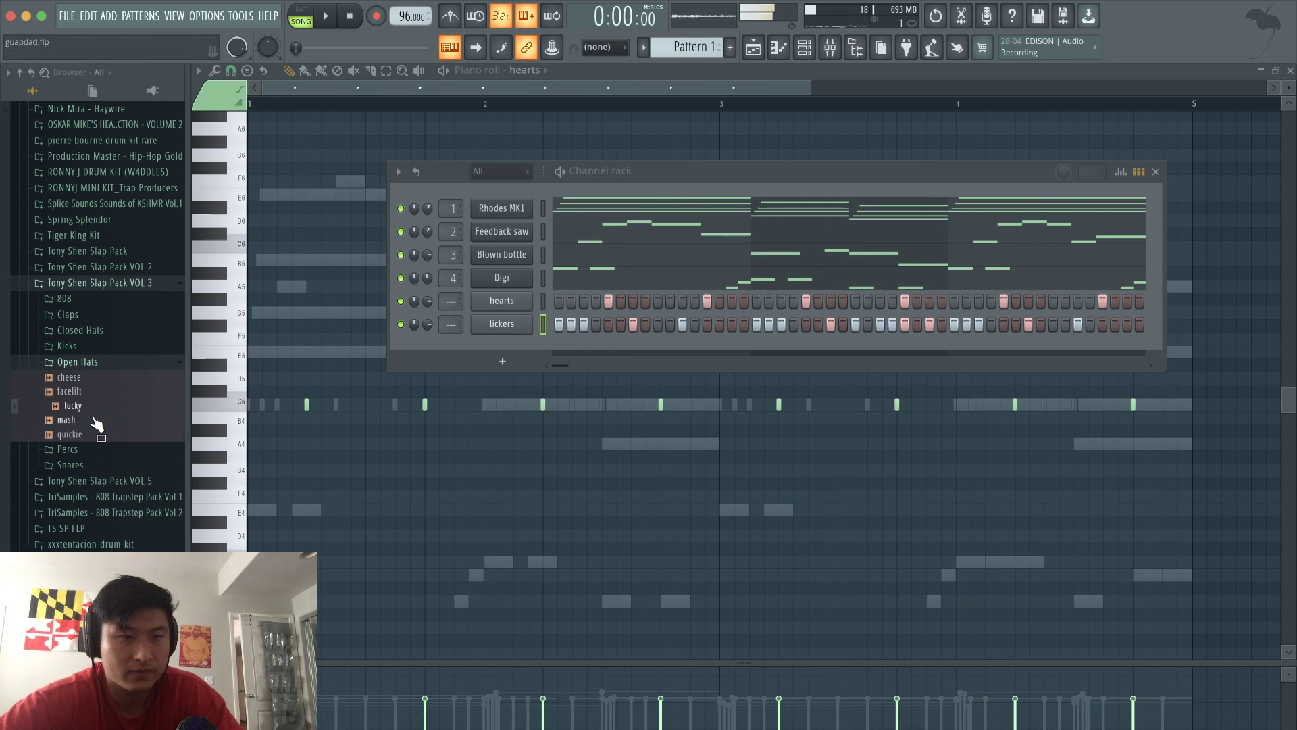
pyautogui.moveTo(508, 327); pyautogui.dragTo(505, 341)
# Program mash open hats on steps 3, 19 and 35 and check them in the piano roll during playback
pyautogui.click(583, 347)
pyautogui.press('space')
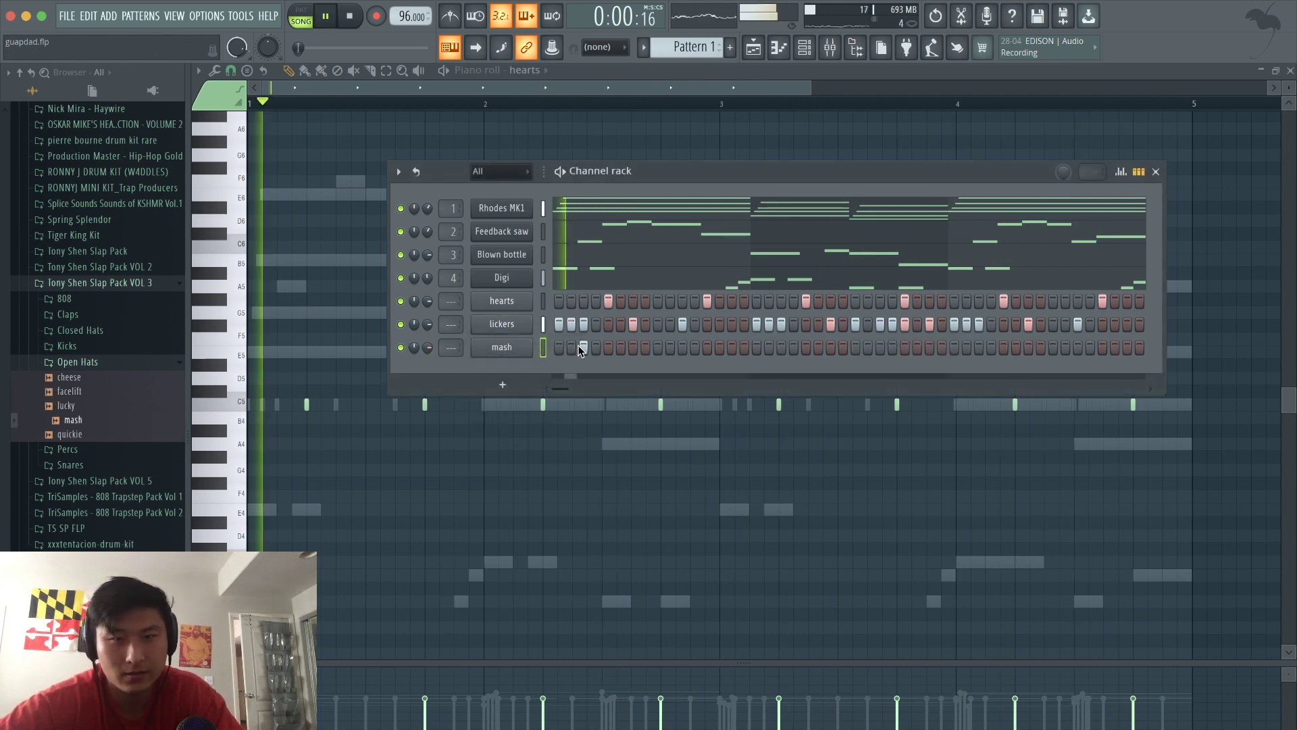
pyautogui.click(781, 347)
pyautogui.click(978, 347)
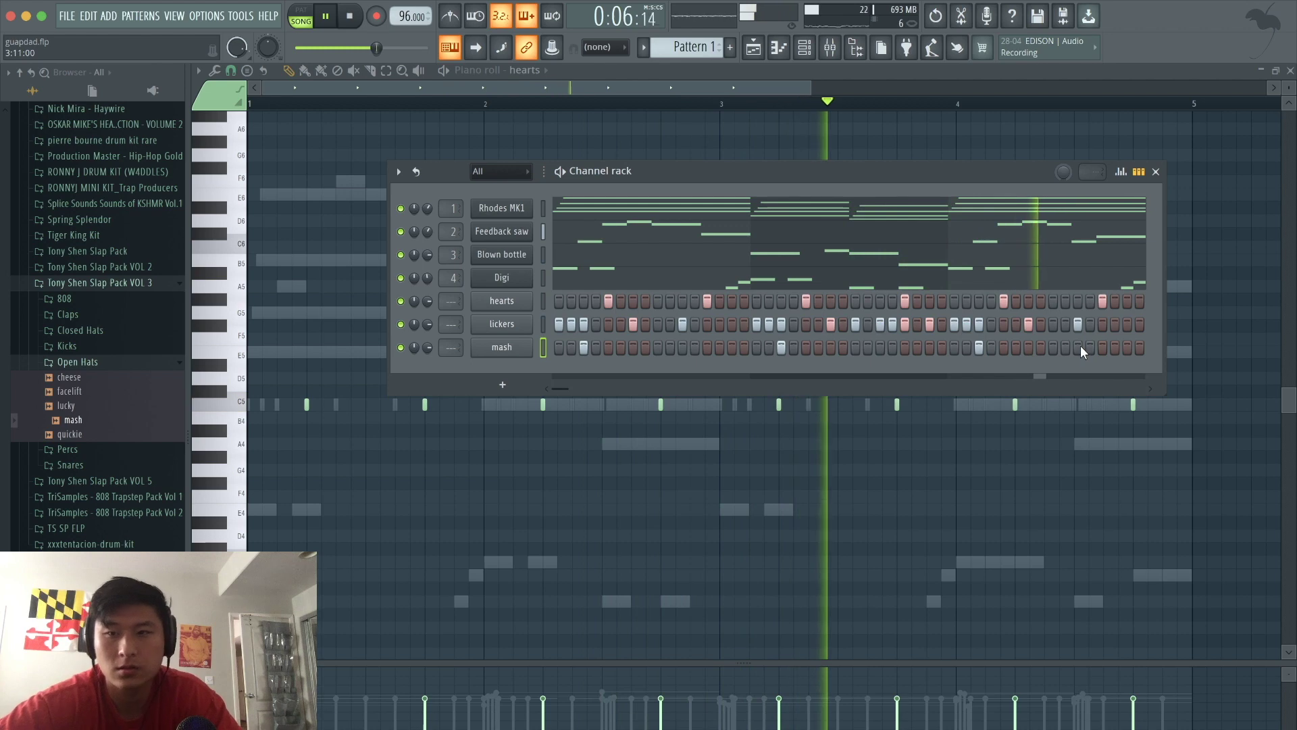
pyautogui.click(1138, 172)
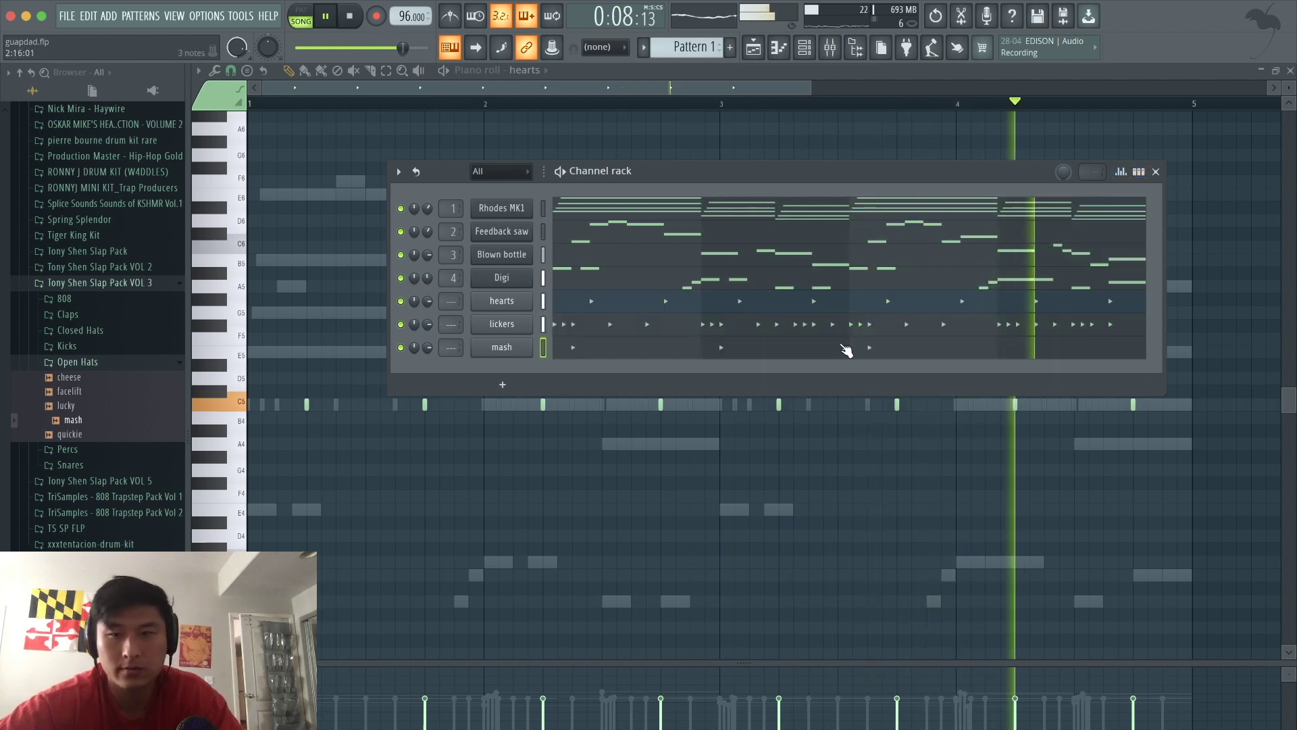
pyautogui.click(843, 353)
pyautogui.click(805, 48)
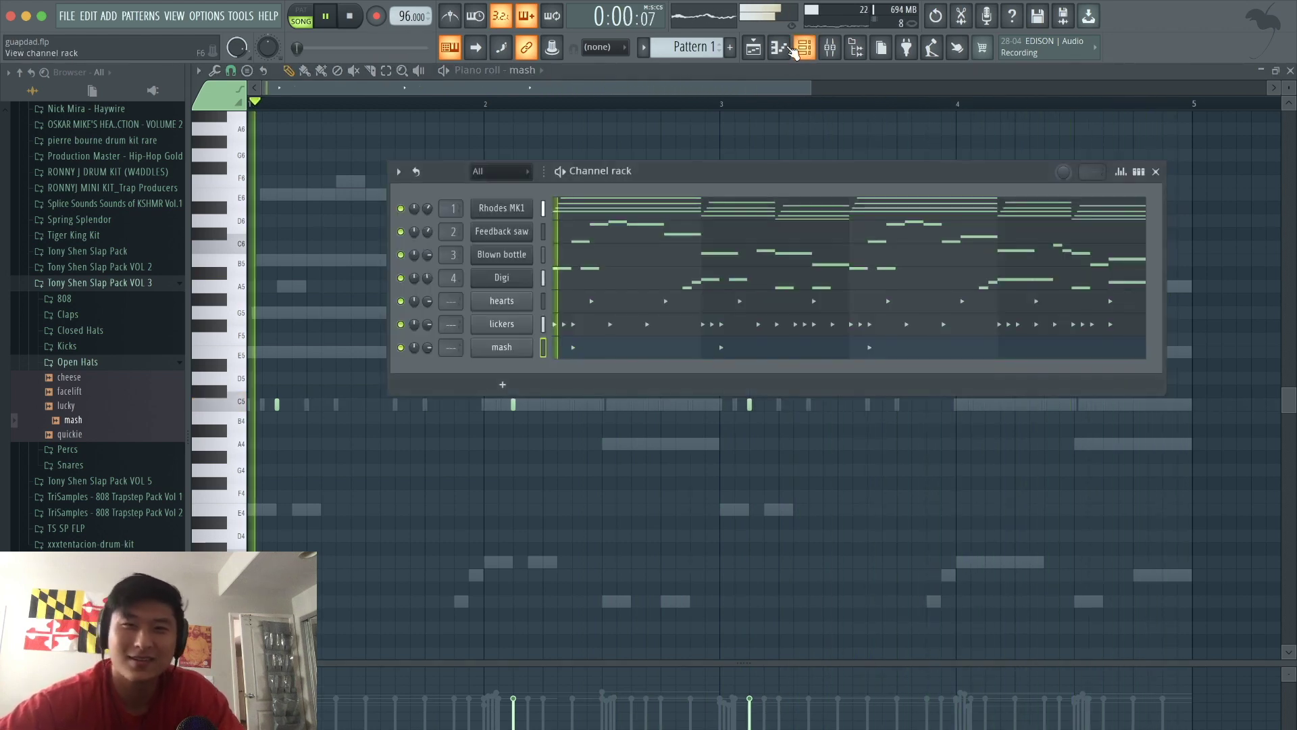
# Add the ligma snare from the Snares folder of Tony Shen Slap Pack VOL 3 as a new channel
pyautogui.click(1138, 171)
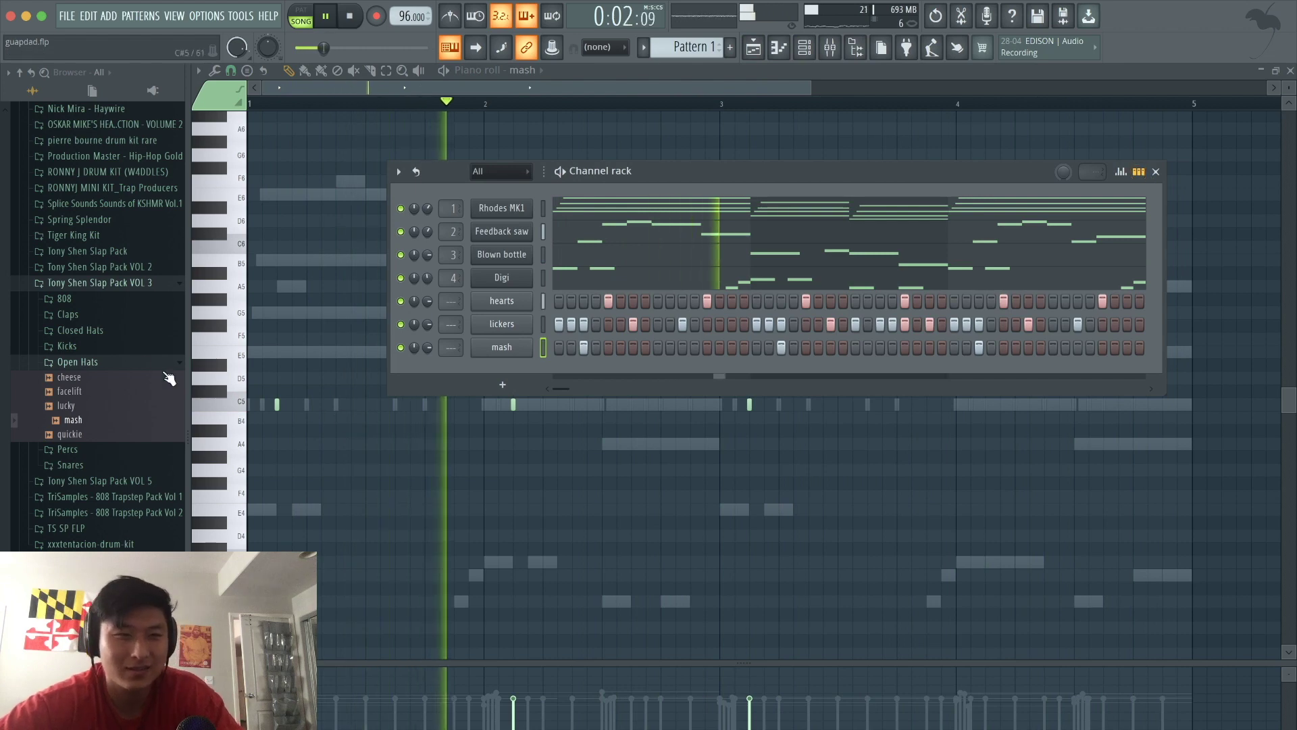
pyautogui.click(113, 362)
pyautogui.click(100, 393)
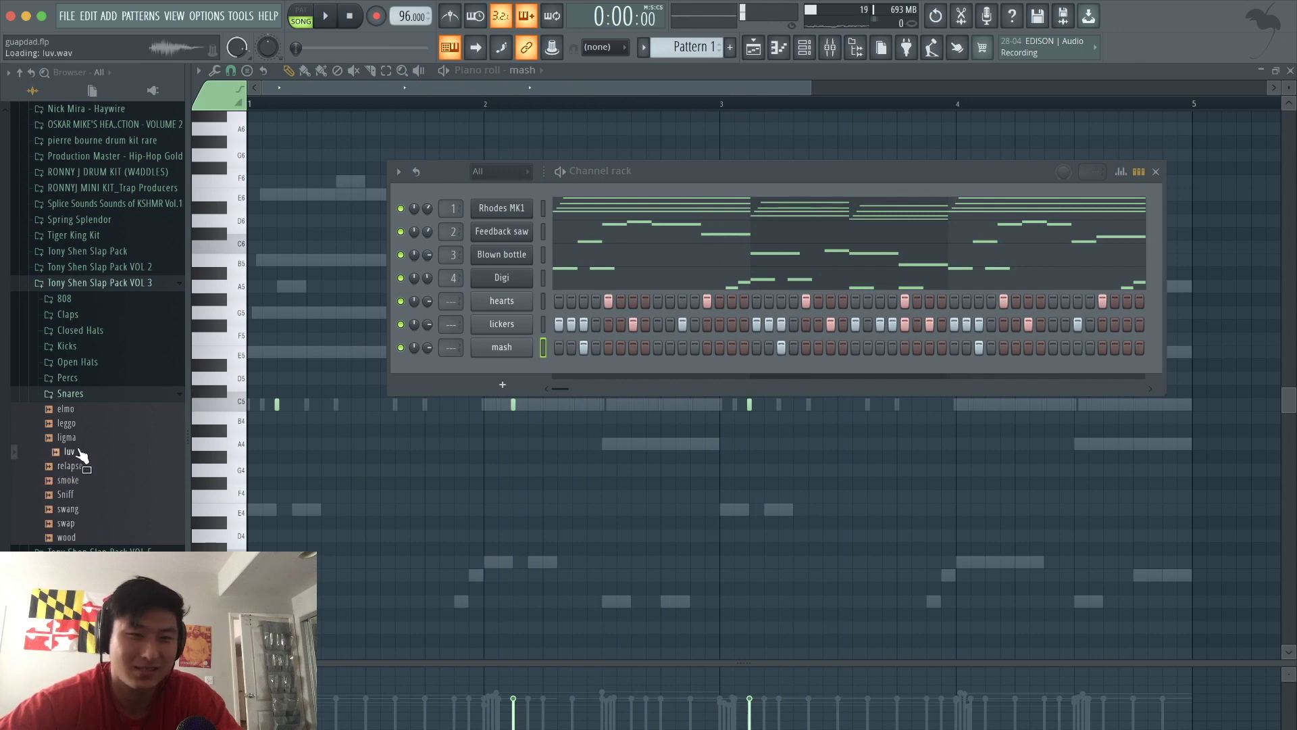
pyautogui.moveTo(473, 382); pyautogui.dragTo(499, 365)
pyautogui.press('space')
# Program ligma snare hits on steps 7, 39 and 43 while the pattern plays
pyautogui.click(634, 371)
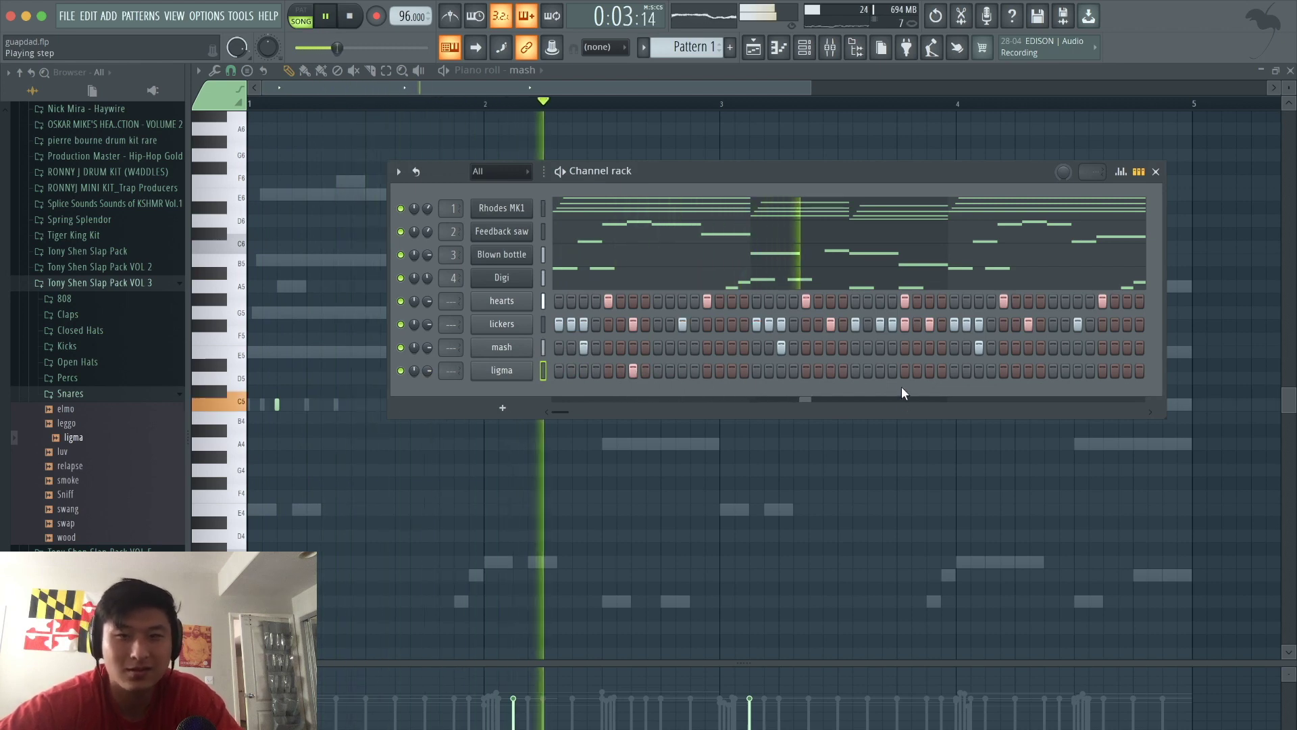
pyautogui.click(1028, 370)
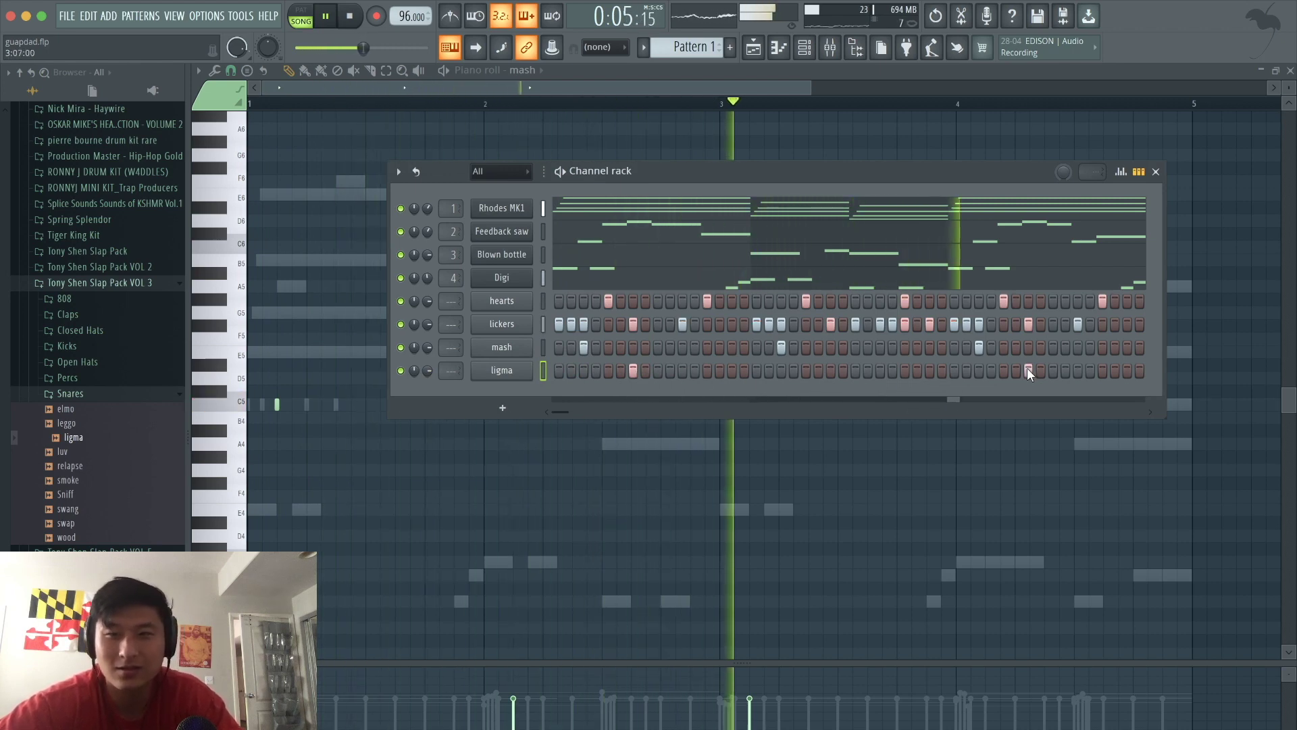
pyautogui.click(1079, 371)
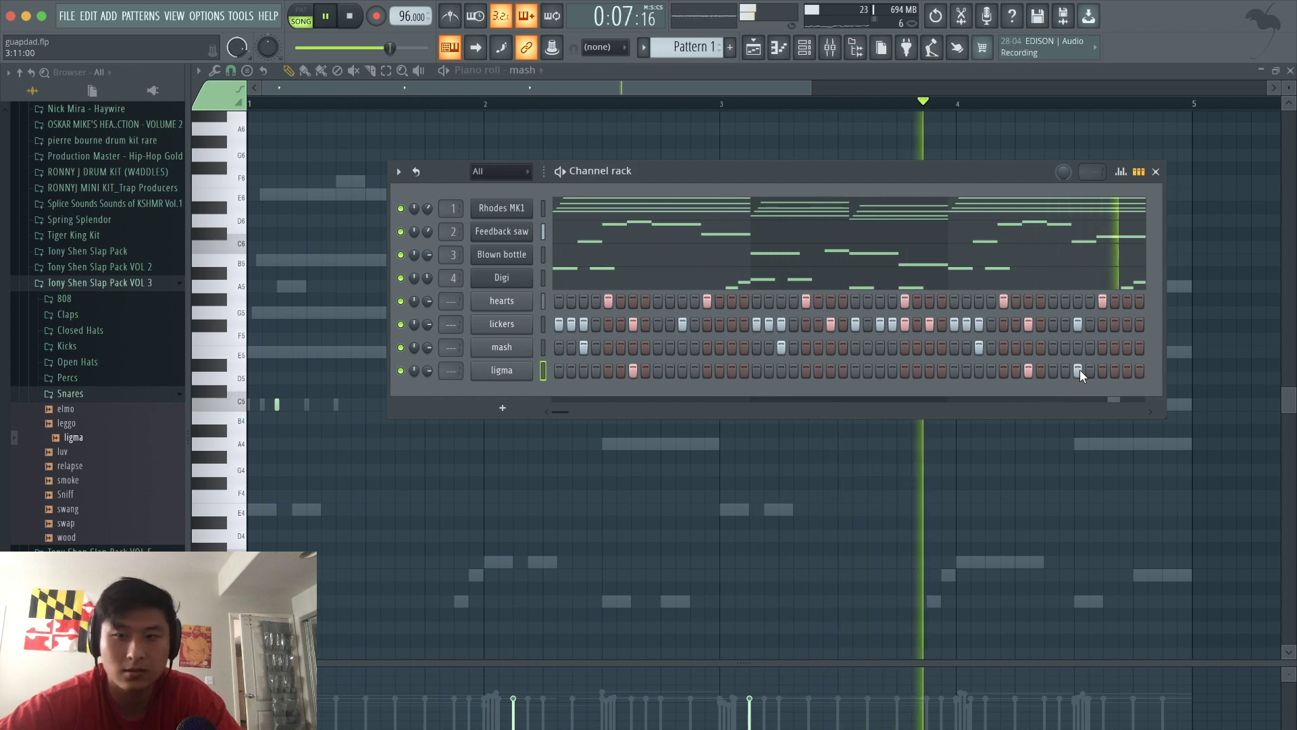
pyautogui.press('space')
# Transpose the three ligma snare notes up to F5 in the piano roll
pyautogui.click(1139, 171)
pyautogui.click(943, 365)
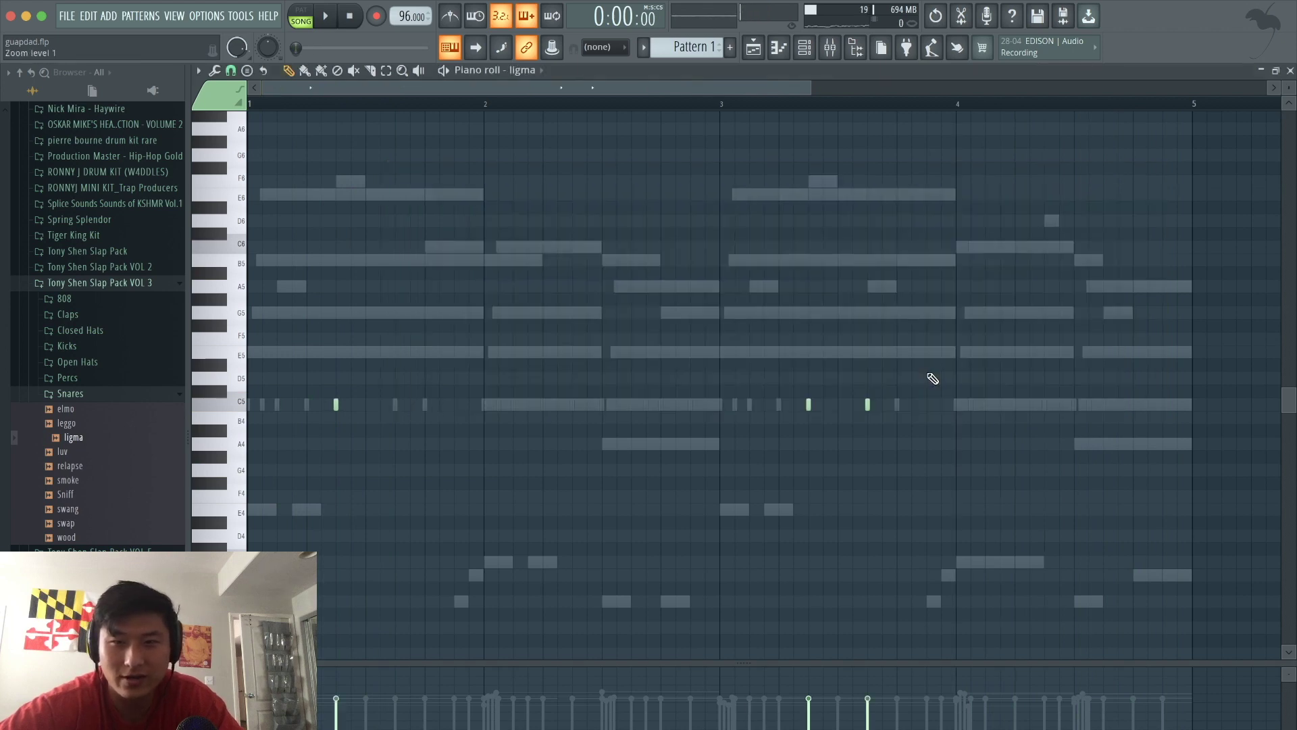
pyautogui.scroll(2, 933, 378)
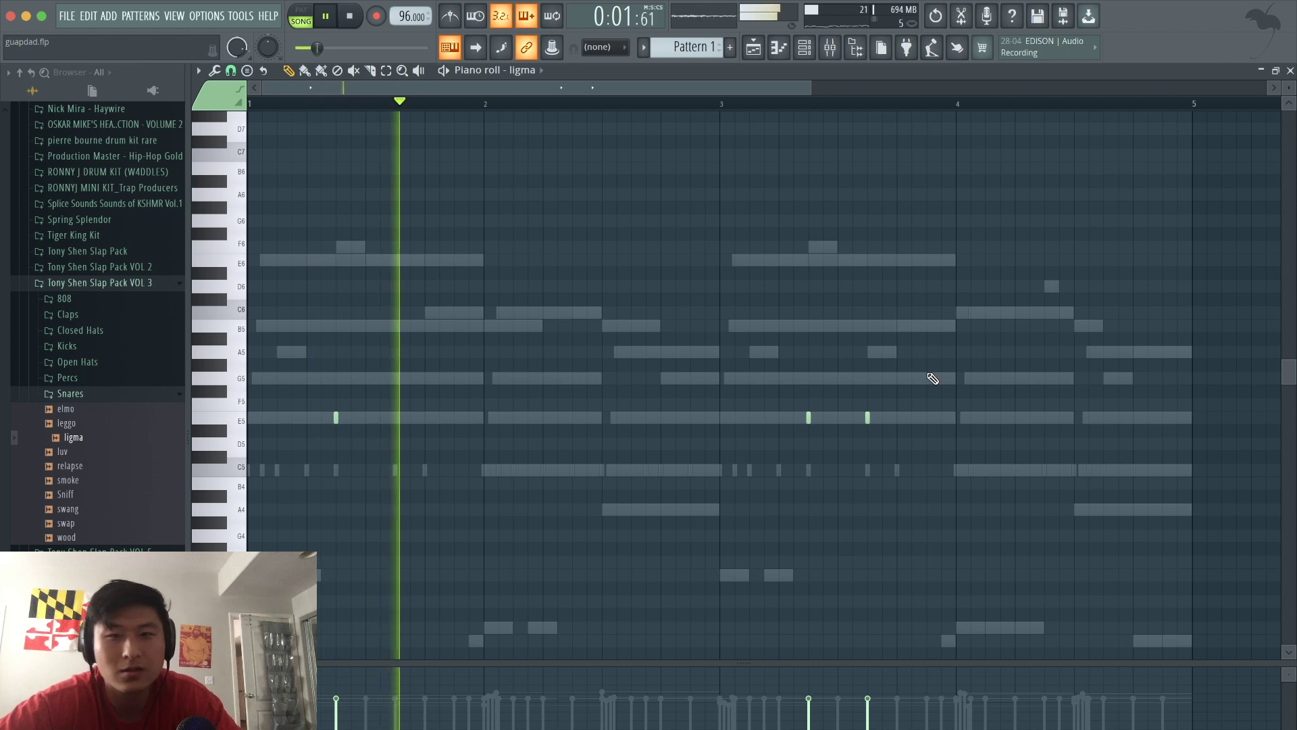
pyautogui.press('space')
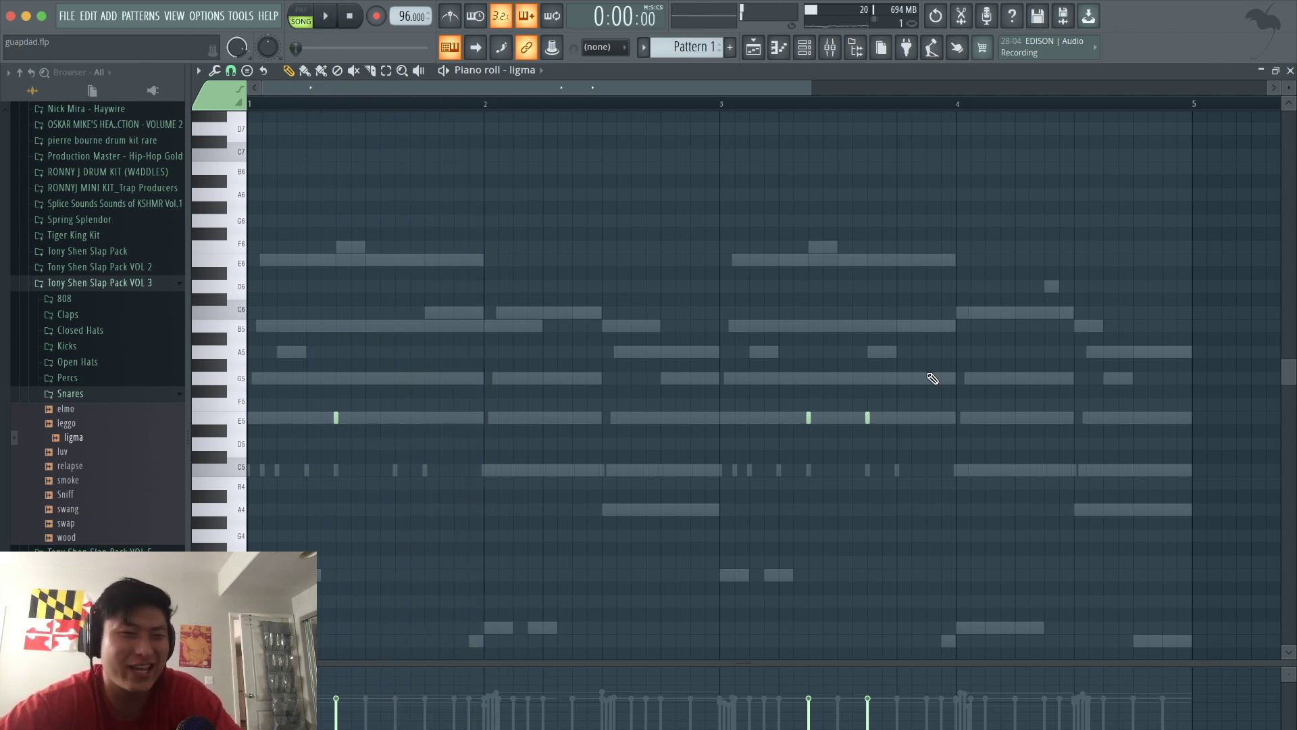
pyautogui.hotkey('shift', 'Up')
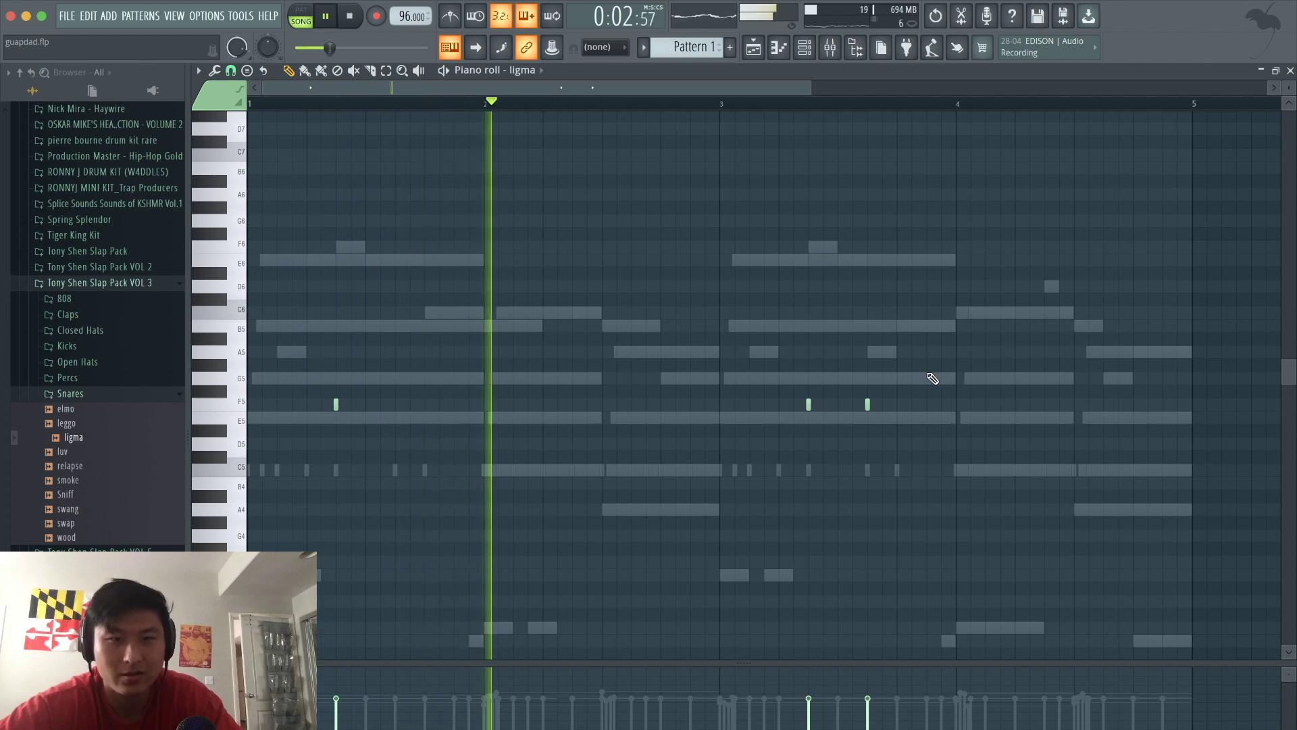
# Add the cake kick from the Kicks folder of Tony Shen Slap Pack VOL 3 as a new channel
pyautogui.click(806, 47)
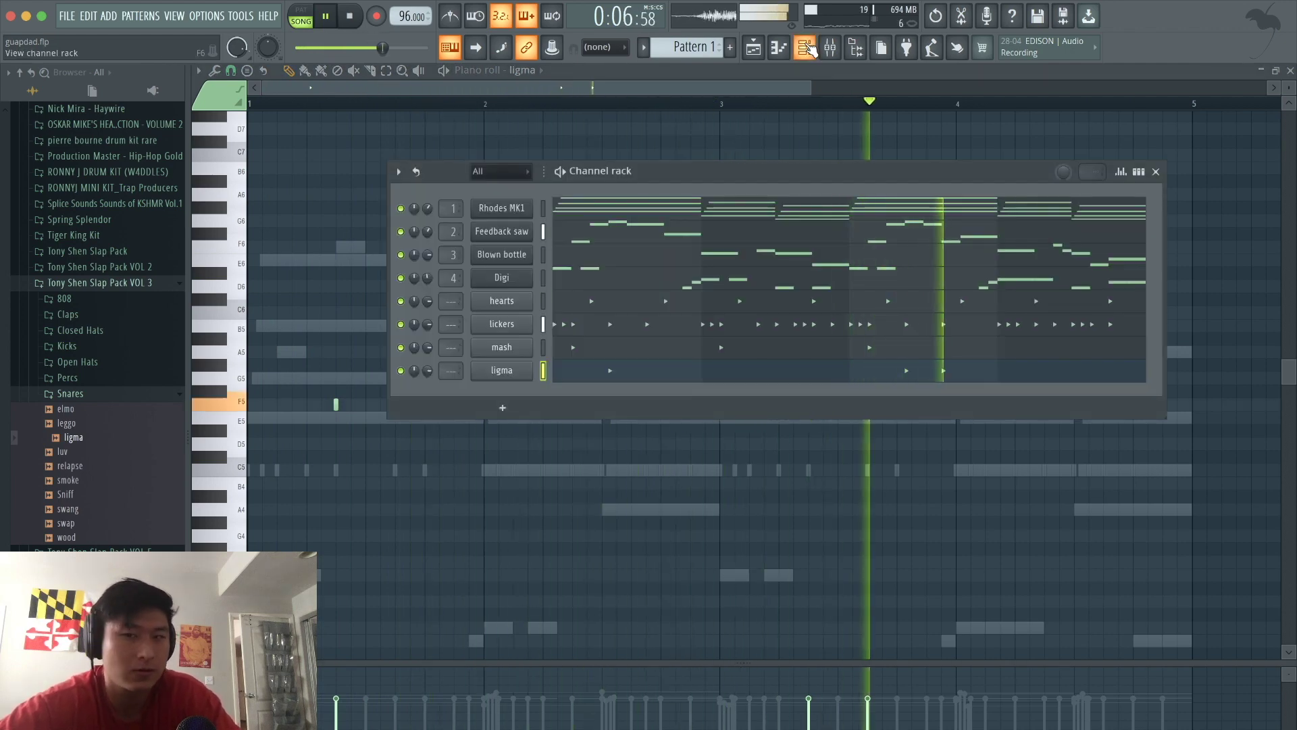
pyautogui.click(100, 409)
pyautogui.click(74, 394)
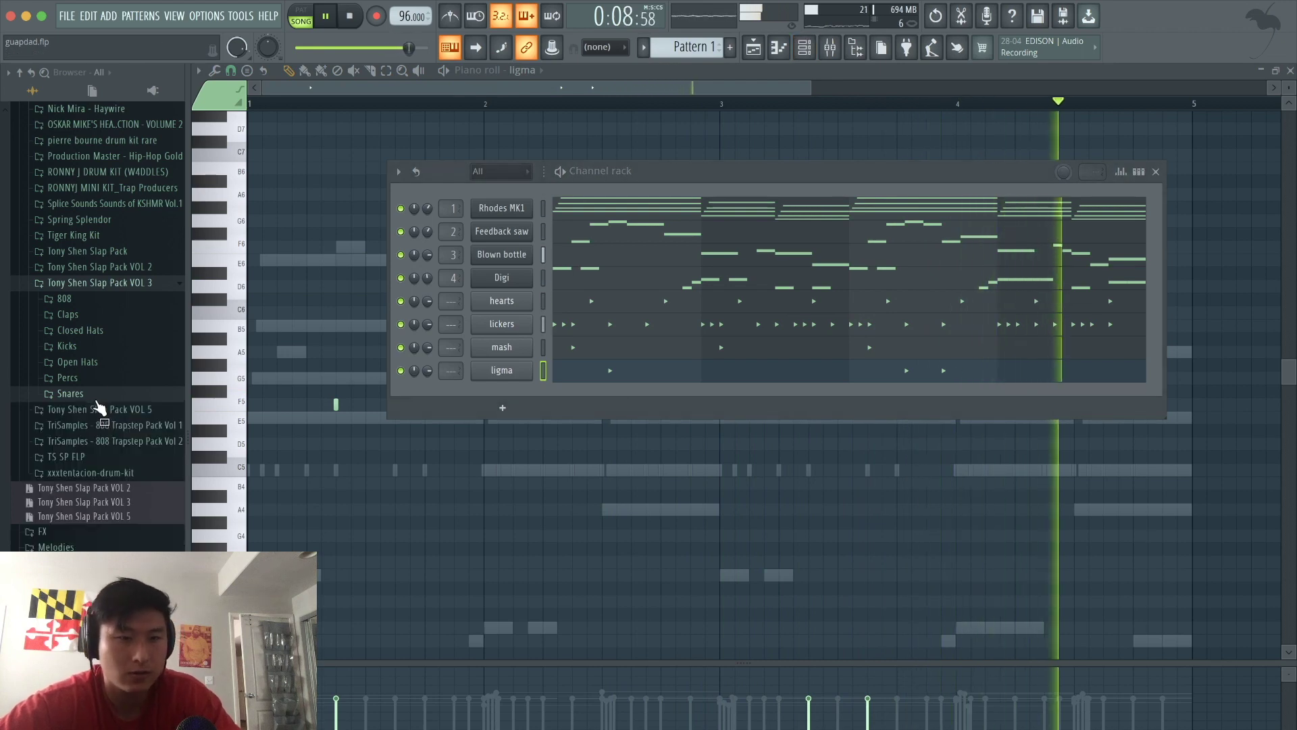
pyautogui.click(81, 345)
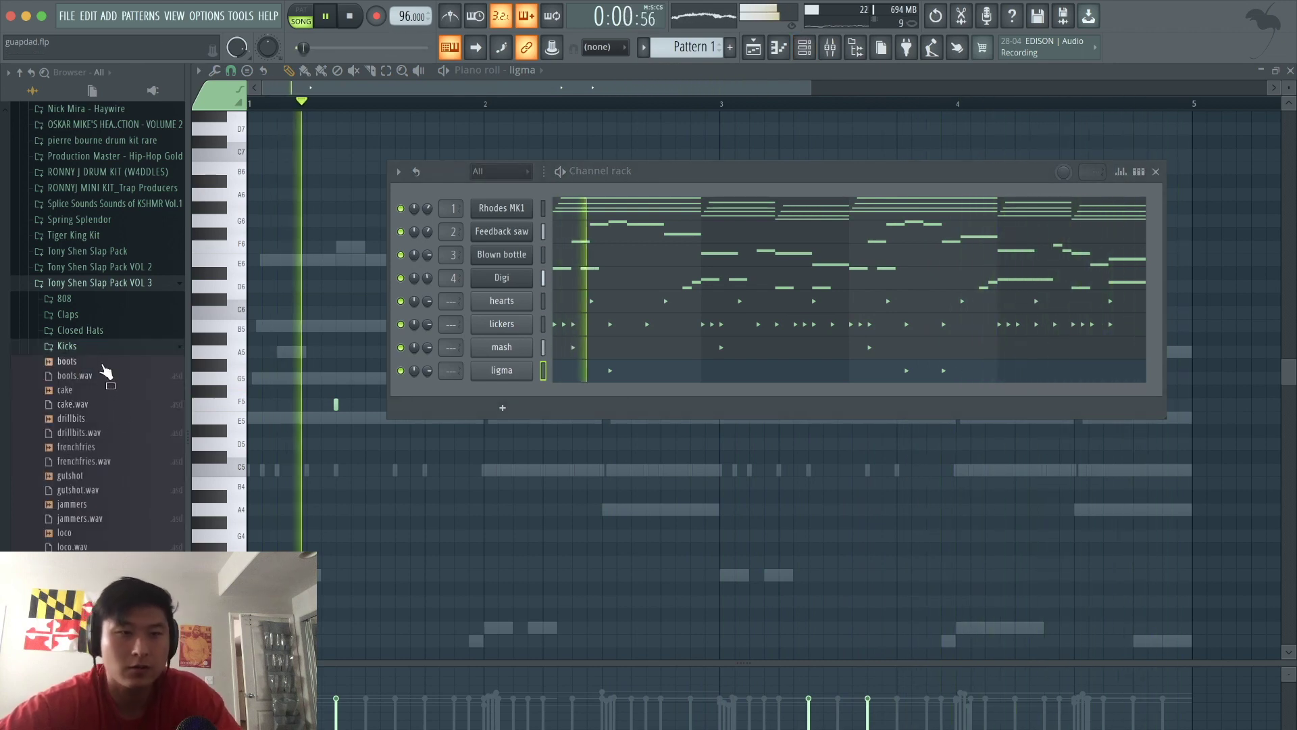
pyautogui.press('space')
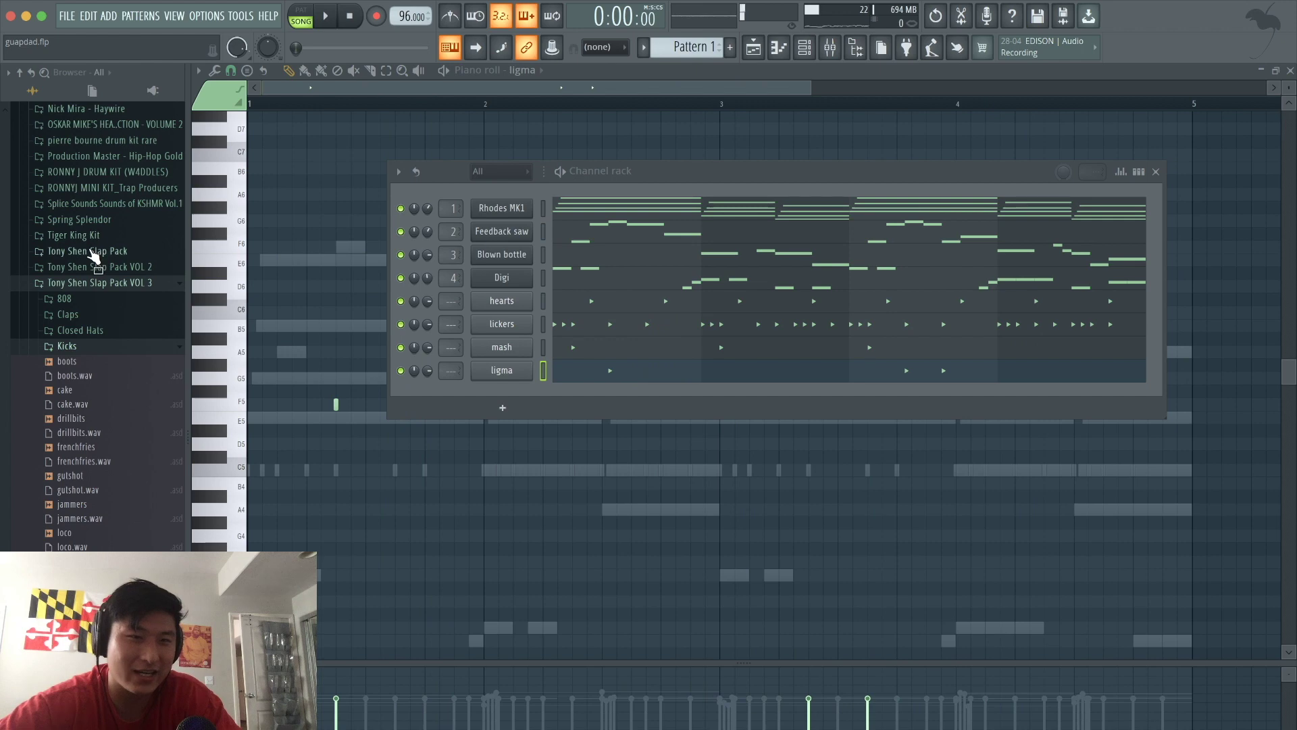
pyautogui.click(95, 251)
pyautogui.click(67, 346)
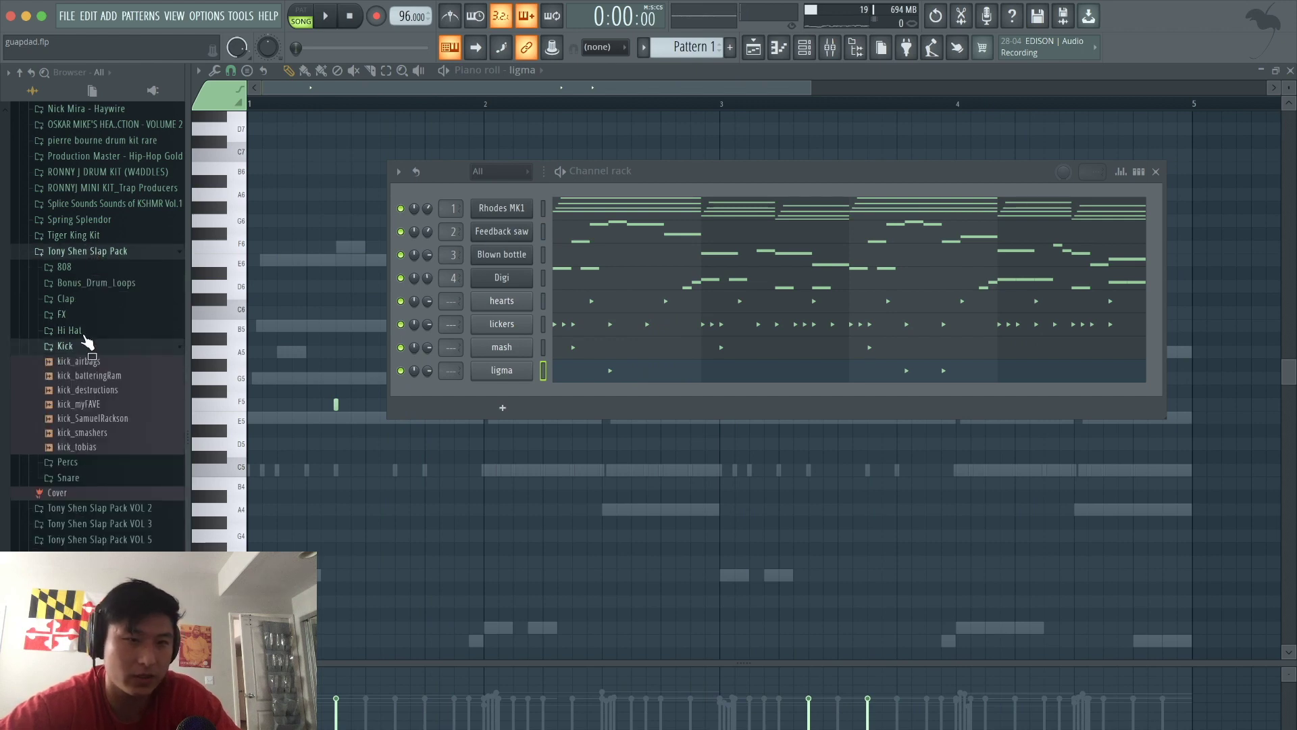
pyautogui.click(98, 250)
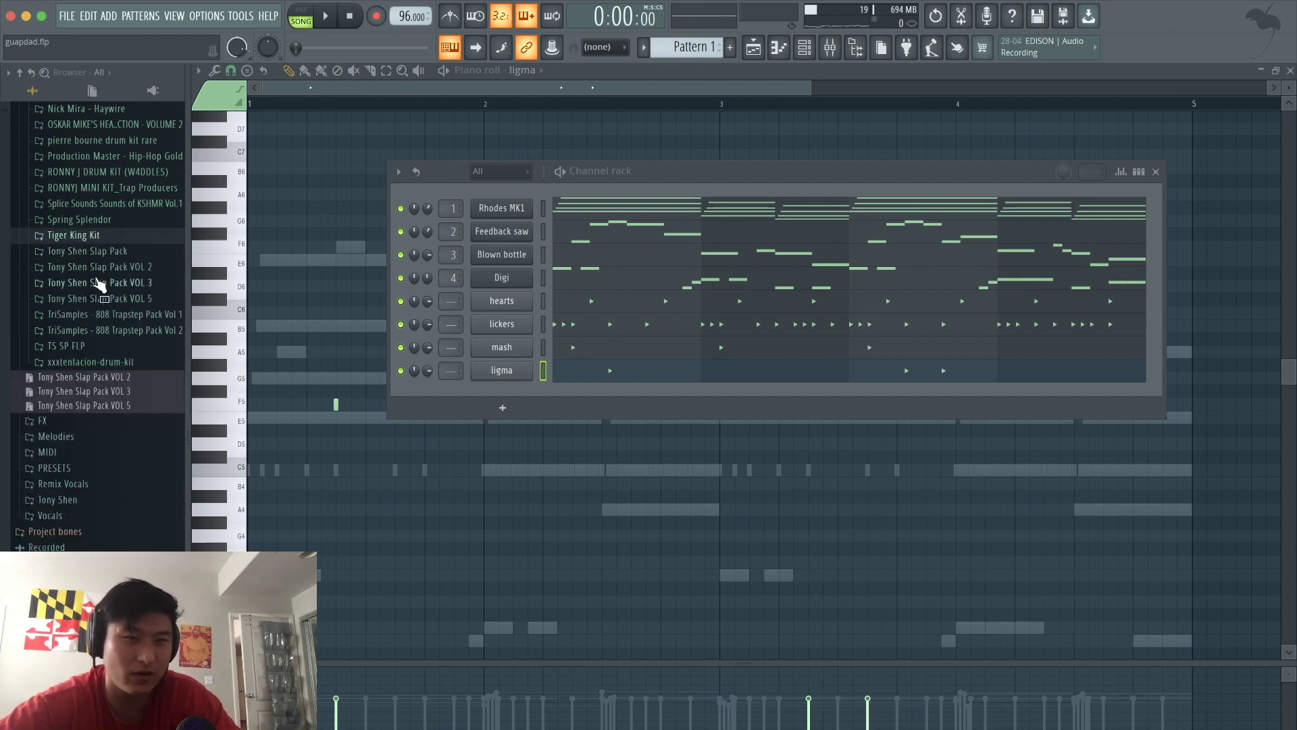
pyautogui.click(98, 284)
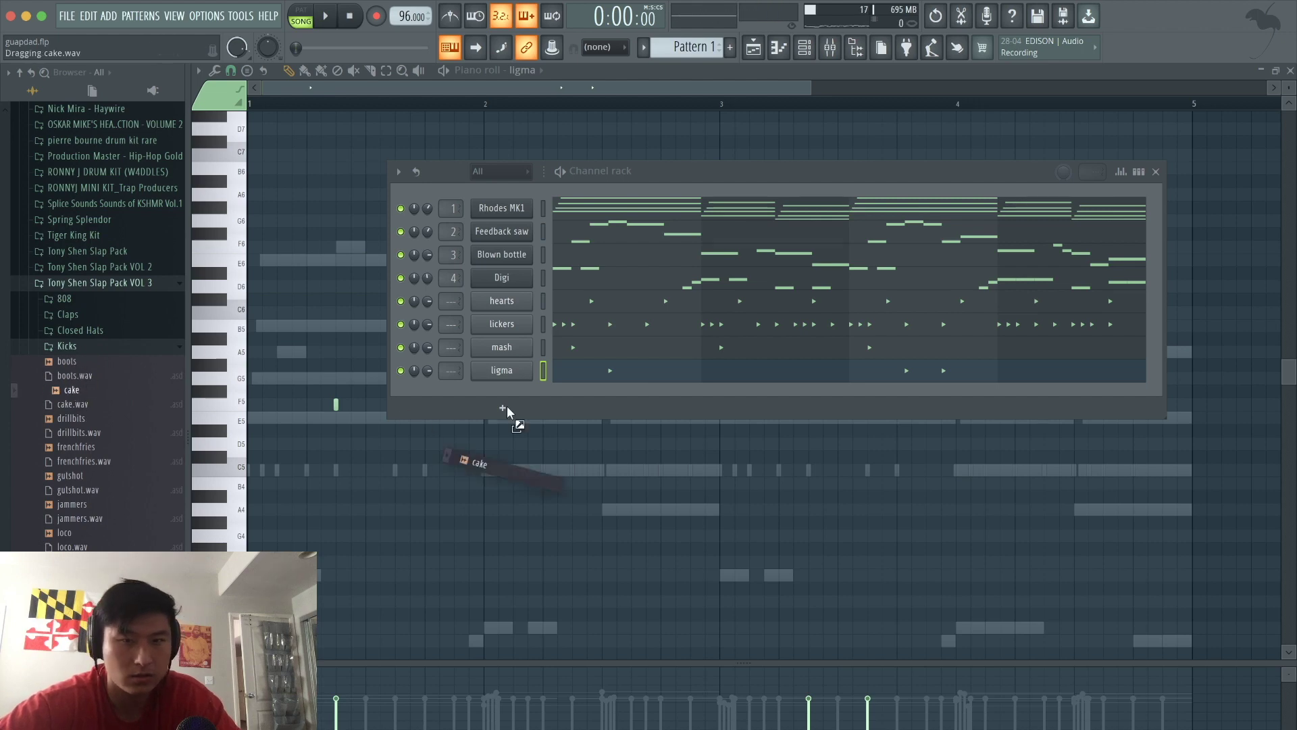
pyautogui.moveTo(500, 395); pyautogui.dragTo(502, 398)
# Program cake kicks on steps 1, 4, 11, 27, 29, 33 and 36 while playing the pattern
pyautogui.click(1139, 173)
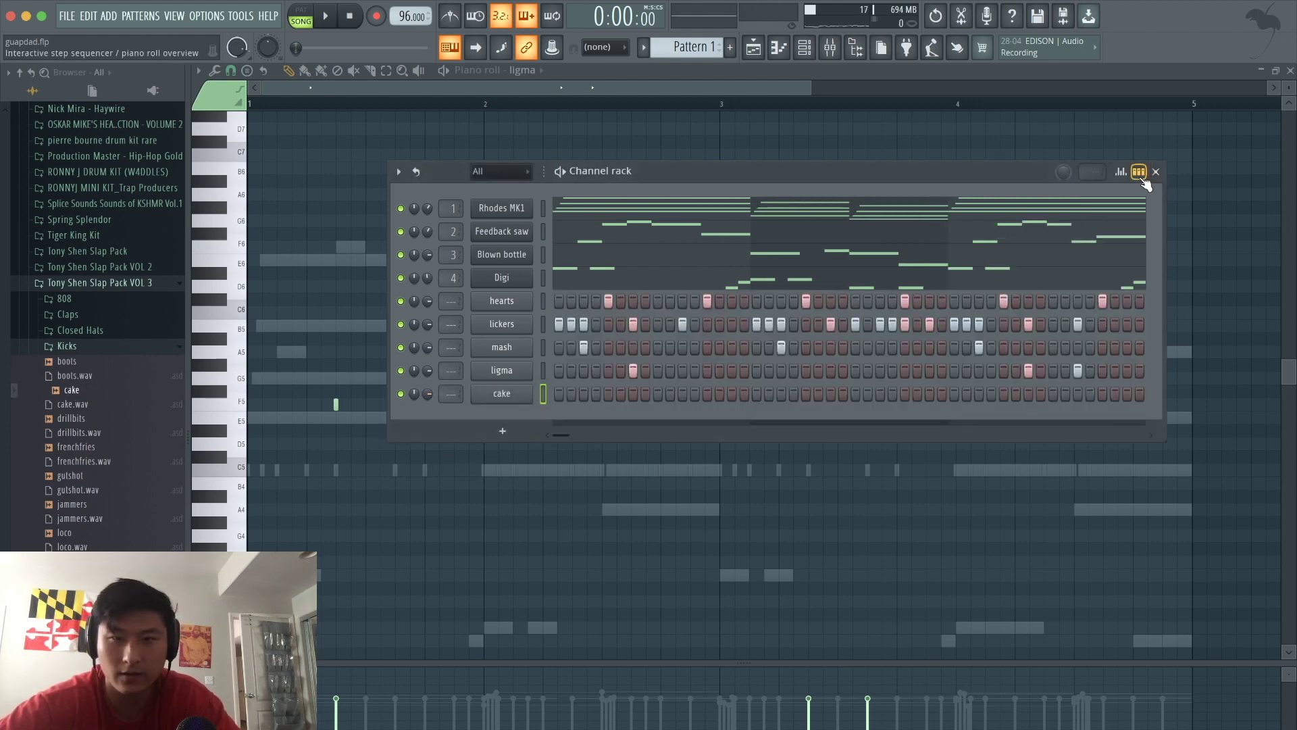
pyautogui.click(592, 393)
pyautogui.press('space')
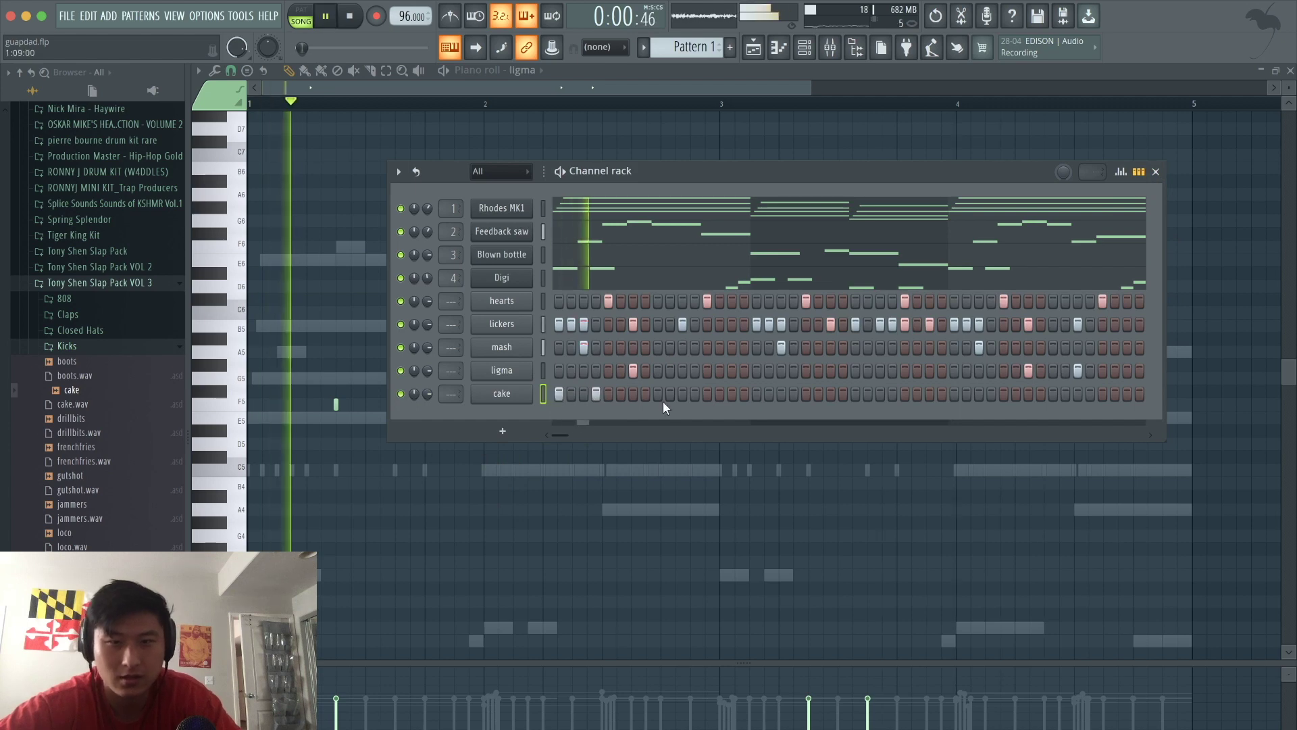
pyautogui.click(683, 393)
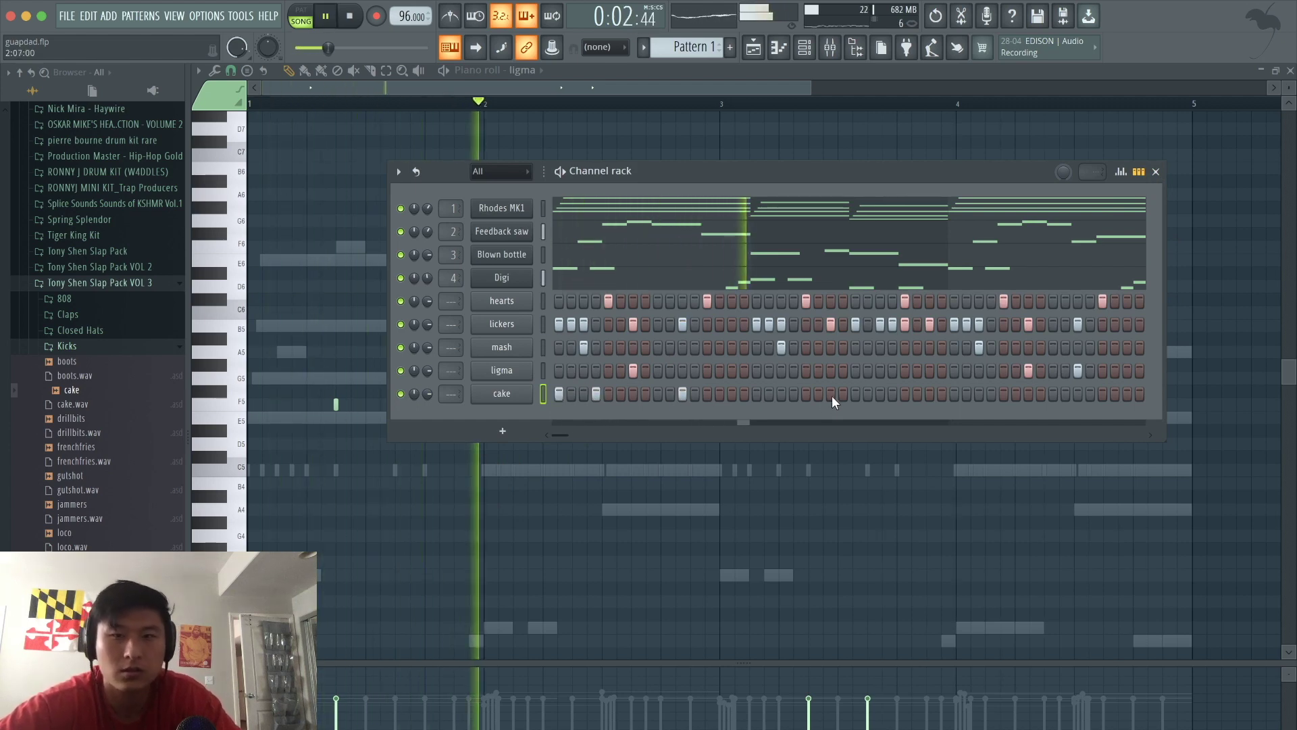
pyautogui.click(880, 393)
pyautogui.click(905, 393)
pyautogui.click(954, 393)
pyautogui.press('space')
pyautogui.click(990, 394)
pyautogui.press('space')
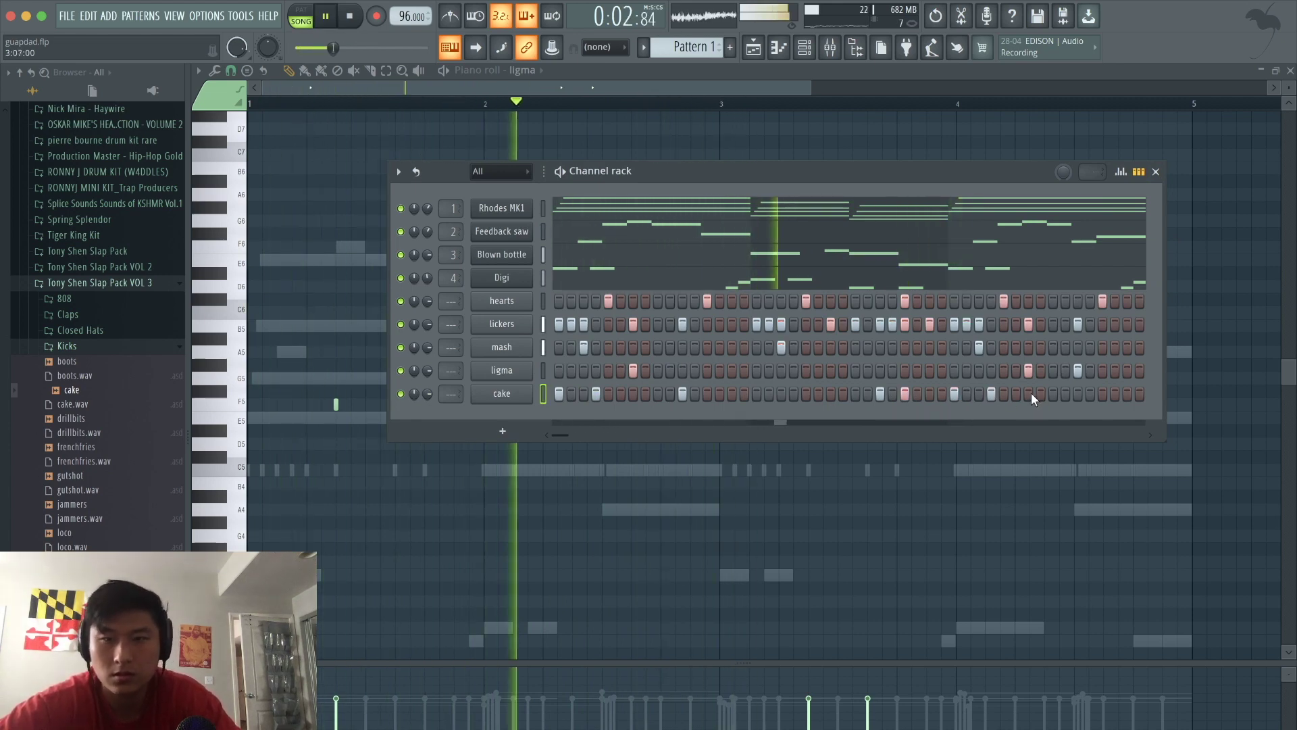
# Program cake kicks on steps 47, 49, 51, 53, 57, 61 and 63 in the pattern's second half
pyautogui.moveTo(562, 430); pyautogui.dragTo(575, 430)
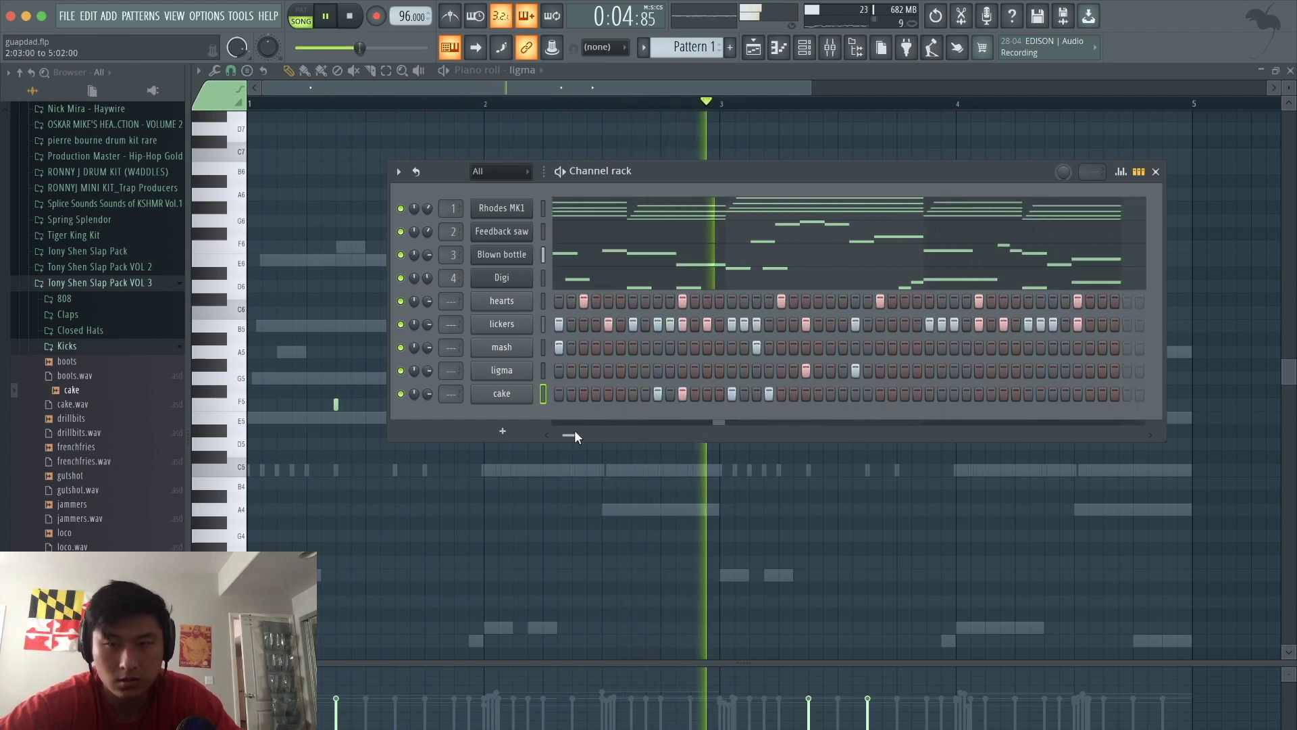
pyautogui.click(880, 393)
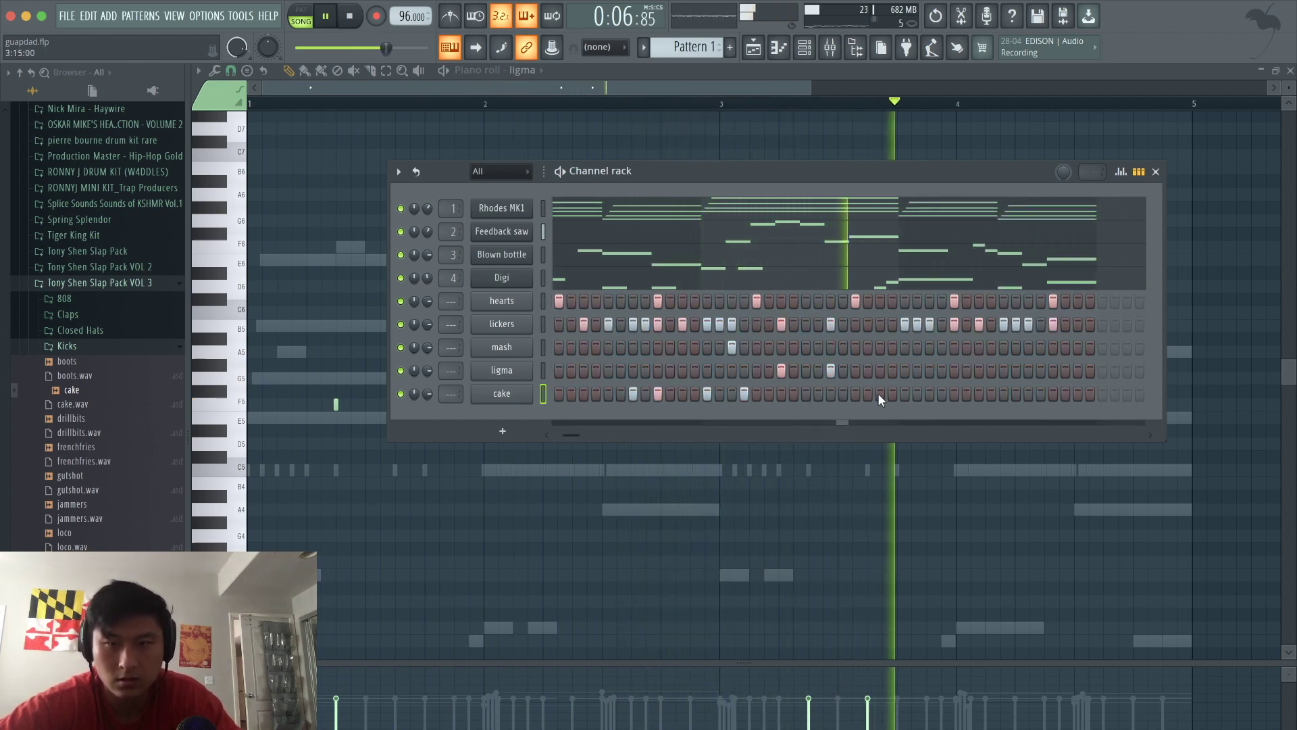
pyautogui.click(906, 393)
pyautogui.press('space')
pyautogui.press('space')
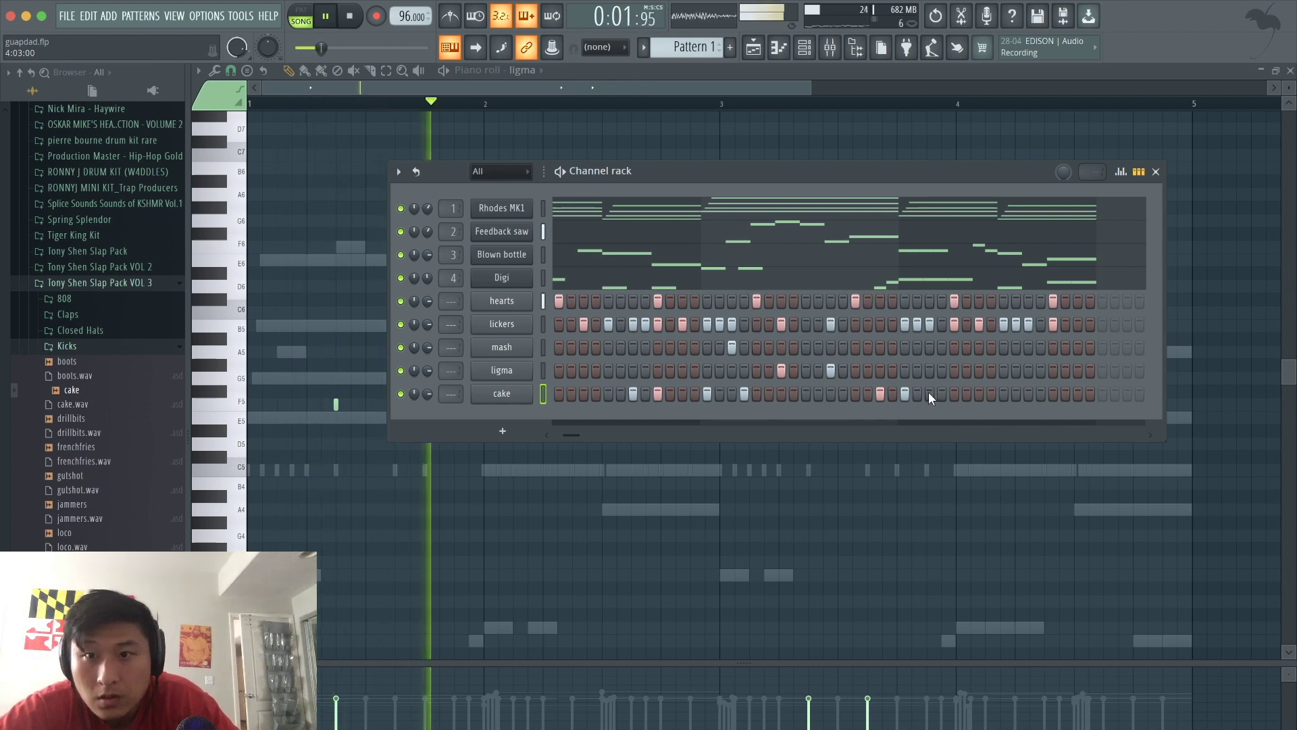
pyautogui.click(930, 393)
pyautogui.click(954, 393)
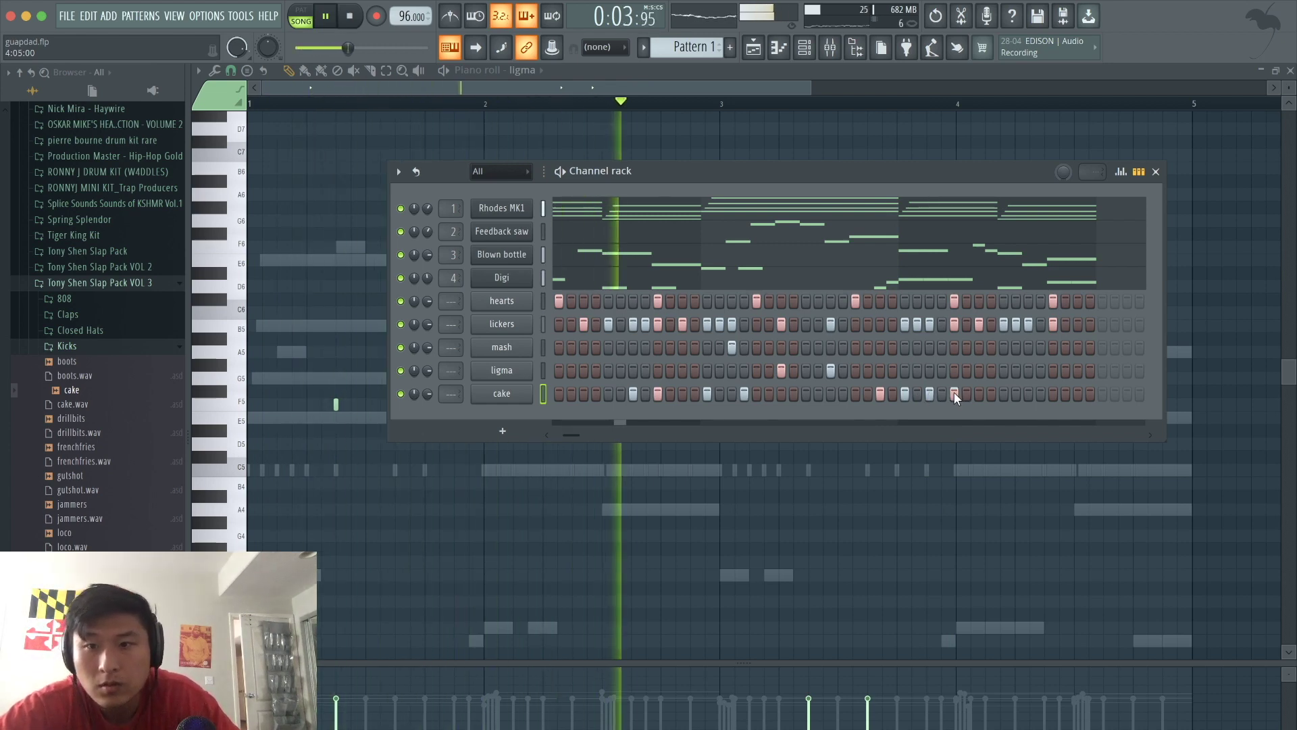
pyautogui.click(1005, 393)
pyautogui.click(1053, 394)
pyautogui.click(1078, 393)
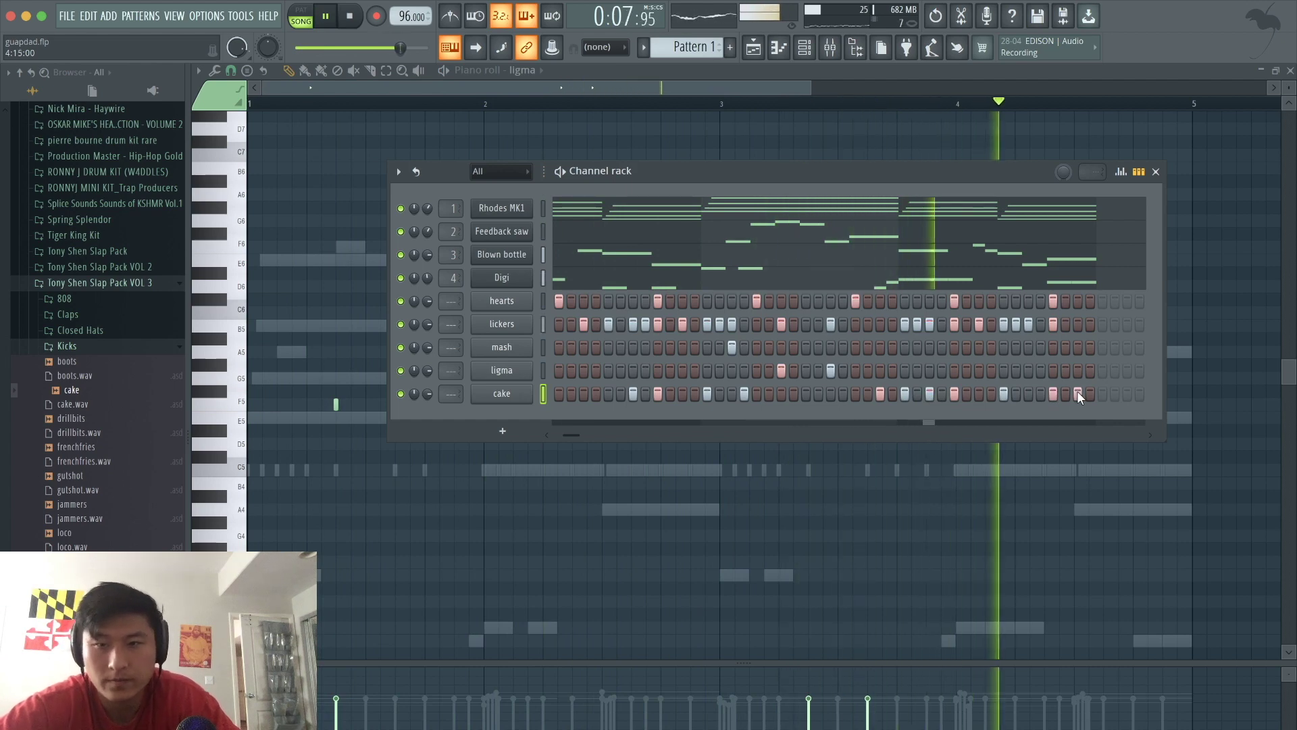
# Remove the cake kicks on steps 47, 53 and 63
pyautogui.click(879, 393)
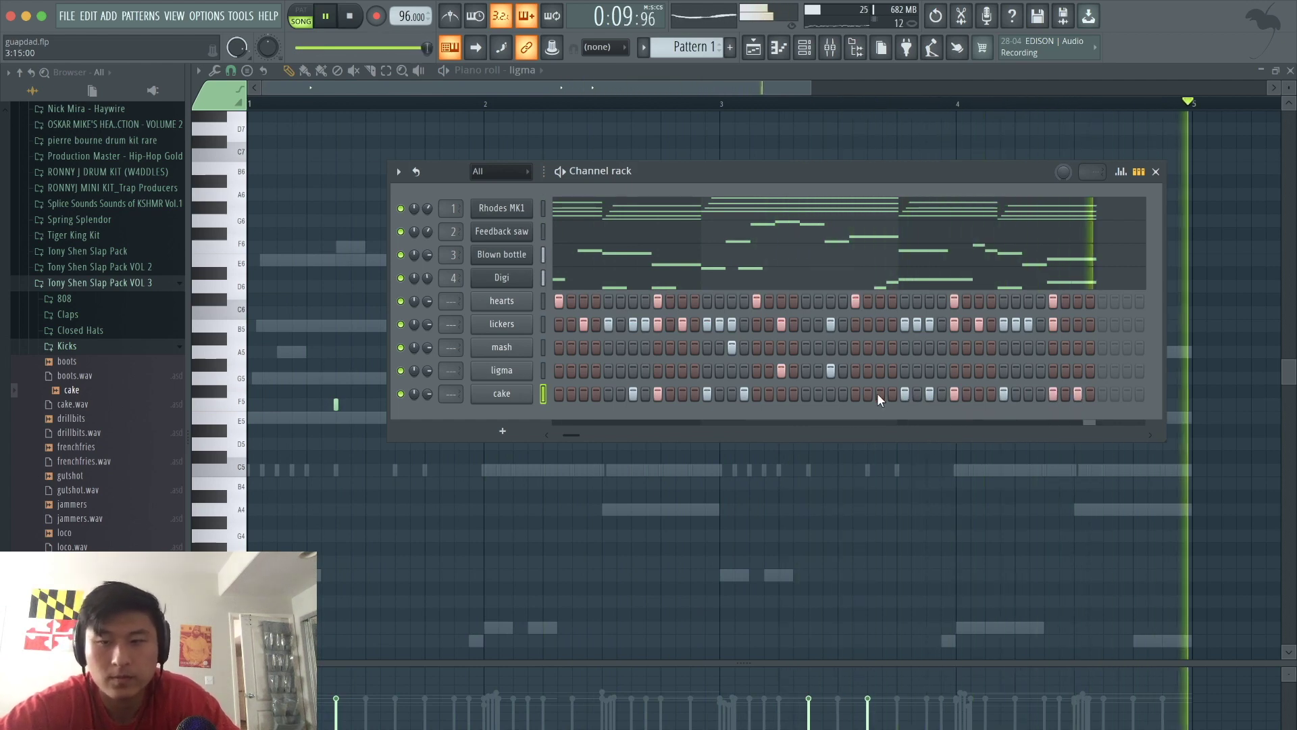
pyautogui.click(1078, 393)
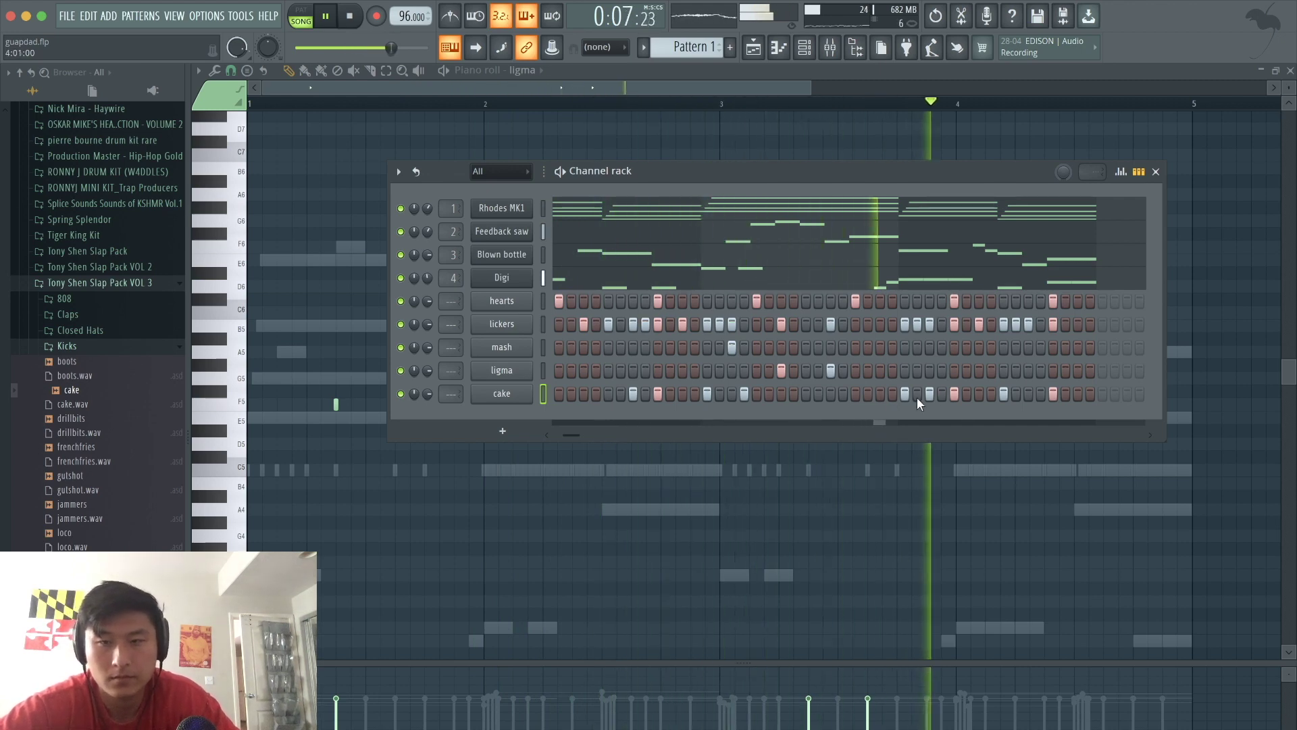
pyautogui.click(954, 393)
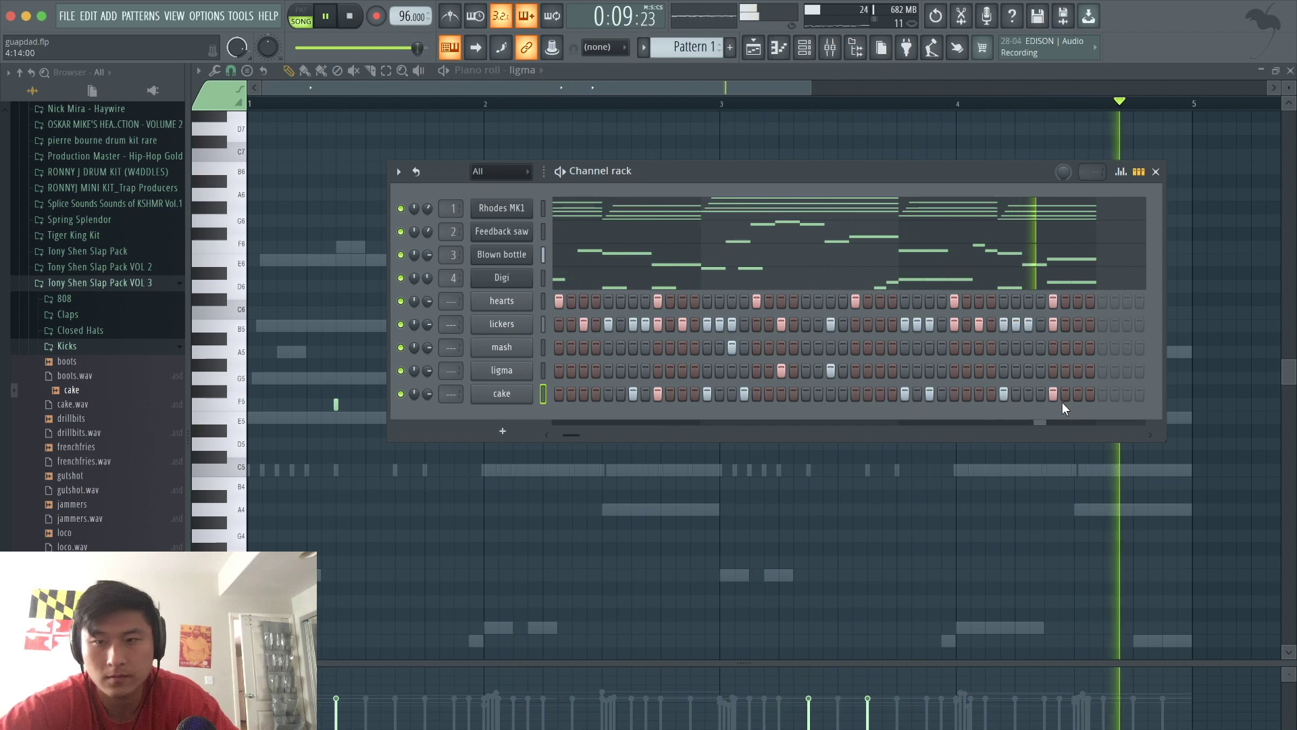
# Route the five drum channels from hearts to cake to consecutive mixer tracks starting at Insert 7
pyautogui.click(61, 345)
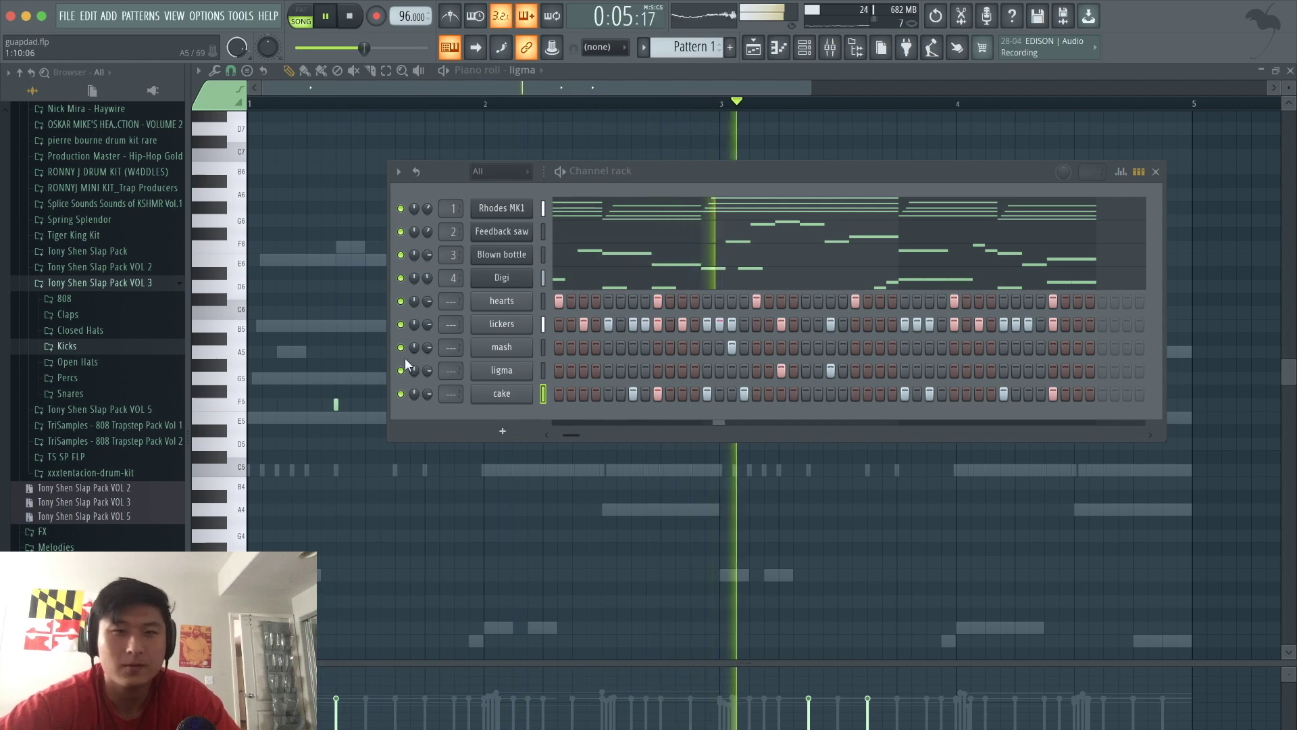
pyautogui.click(544, 301)
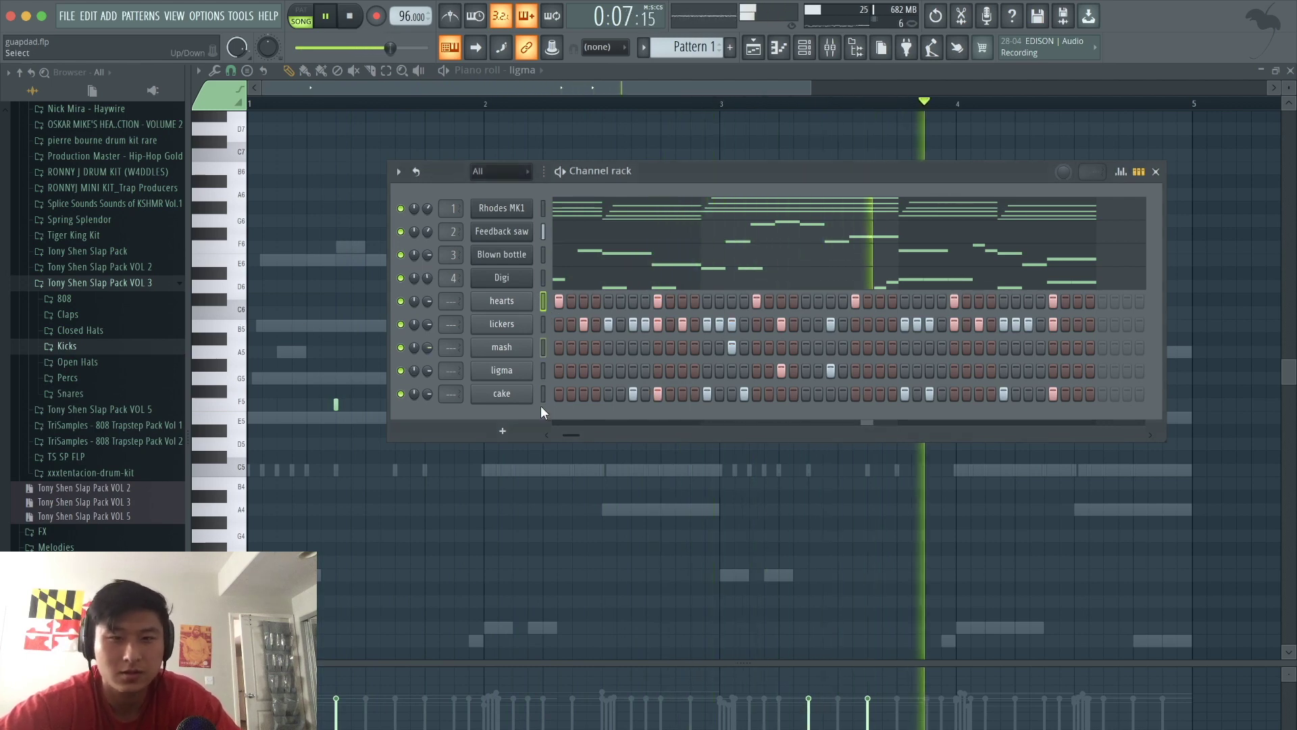
pyautogui.press('space')
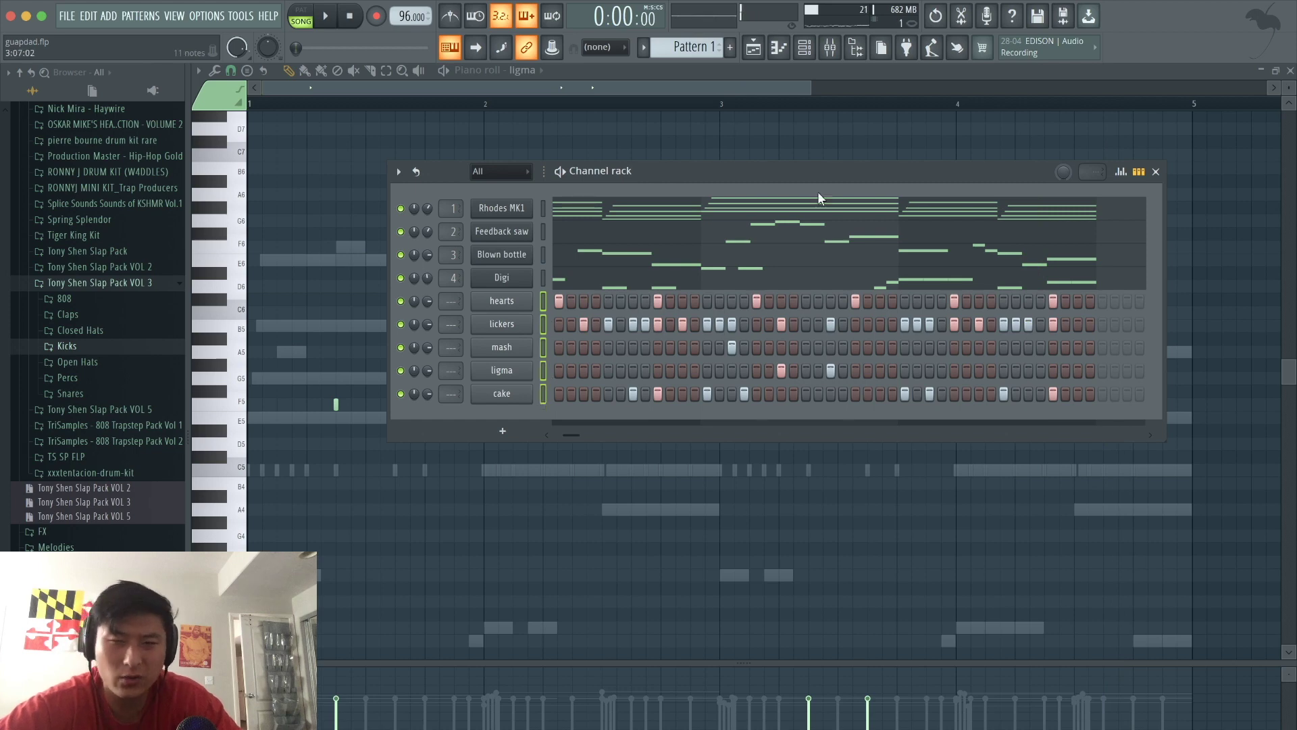
pyautogui.click(831, 51)
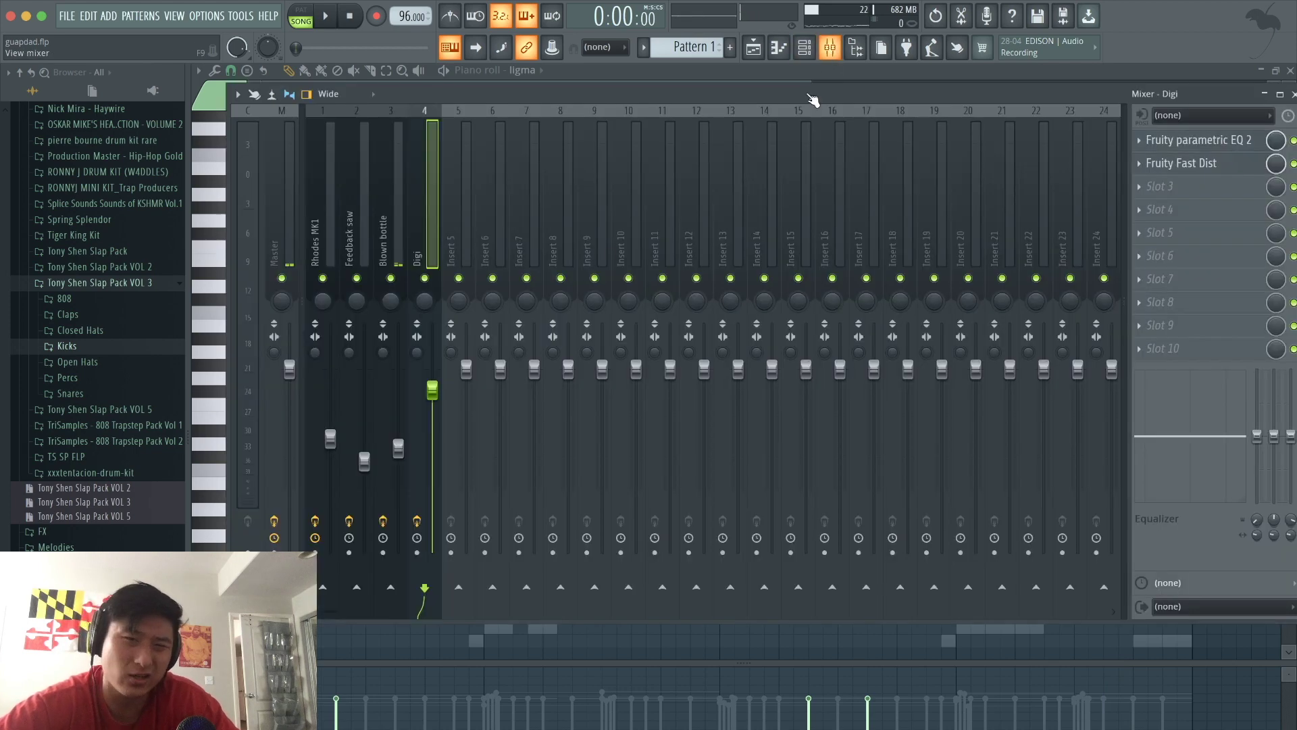
pyautogui.click(508, 214)
pyautogui.click(529, 225)
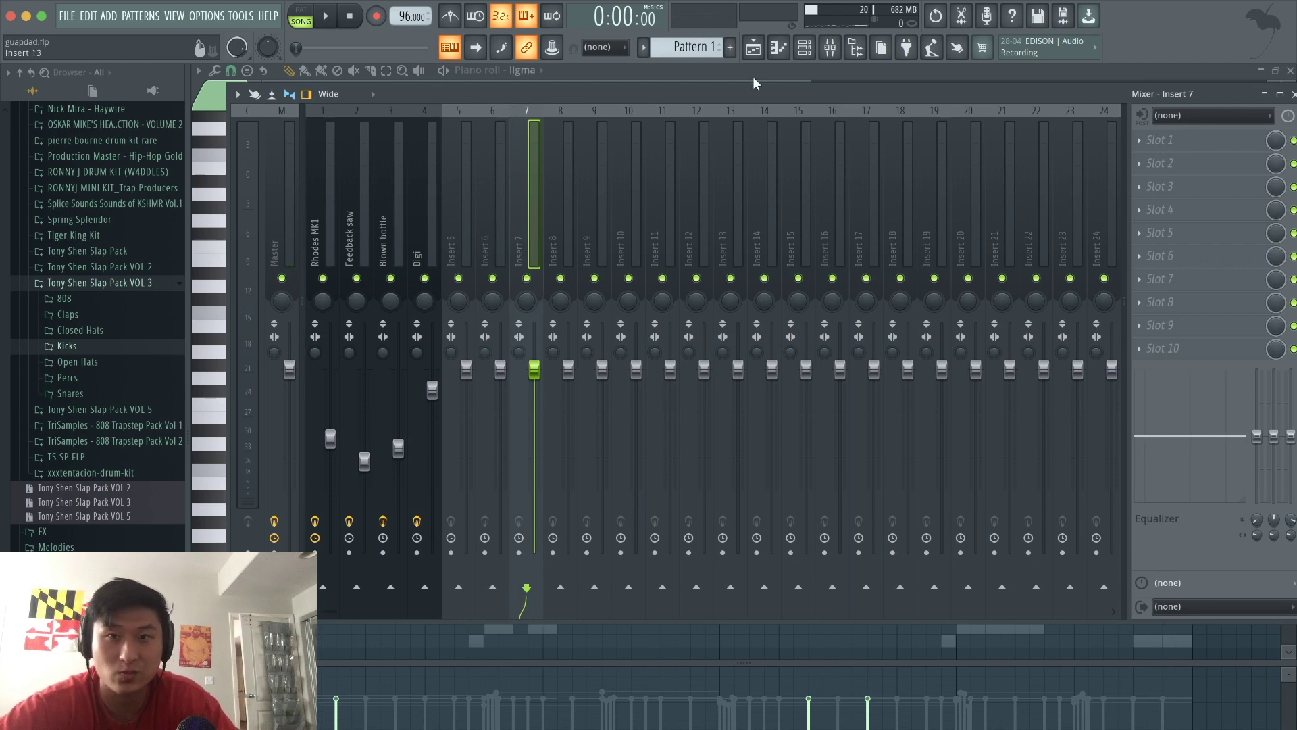
pyautogui.click(807, 51)
pyautogui.click(808, 51)
pyautogui.hotkey('ctrl', 'l')
# Lower the lickers mixer track to about 70% volume during playback
pyautogui.press('space')
pyautogui.click(566, 205)
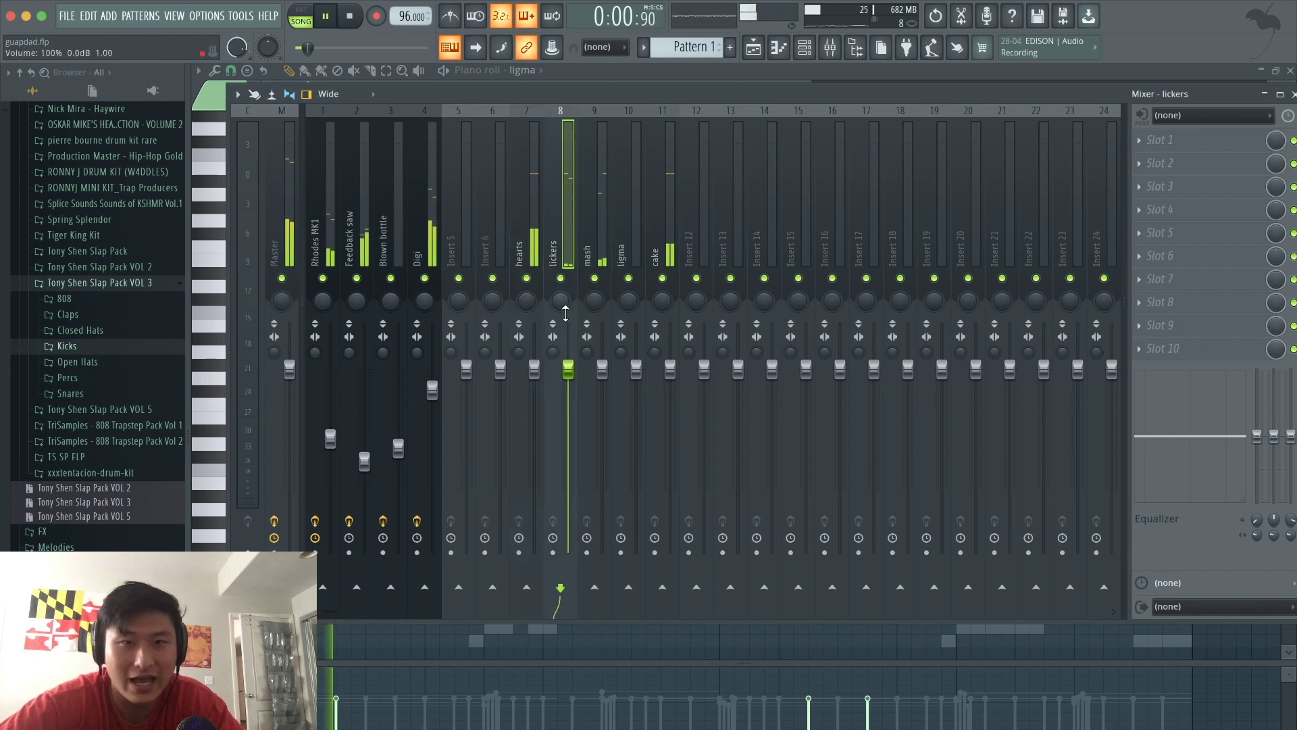
pyautogui.moveTo(568, 370); pyautogui.dragTo(568, 422)
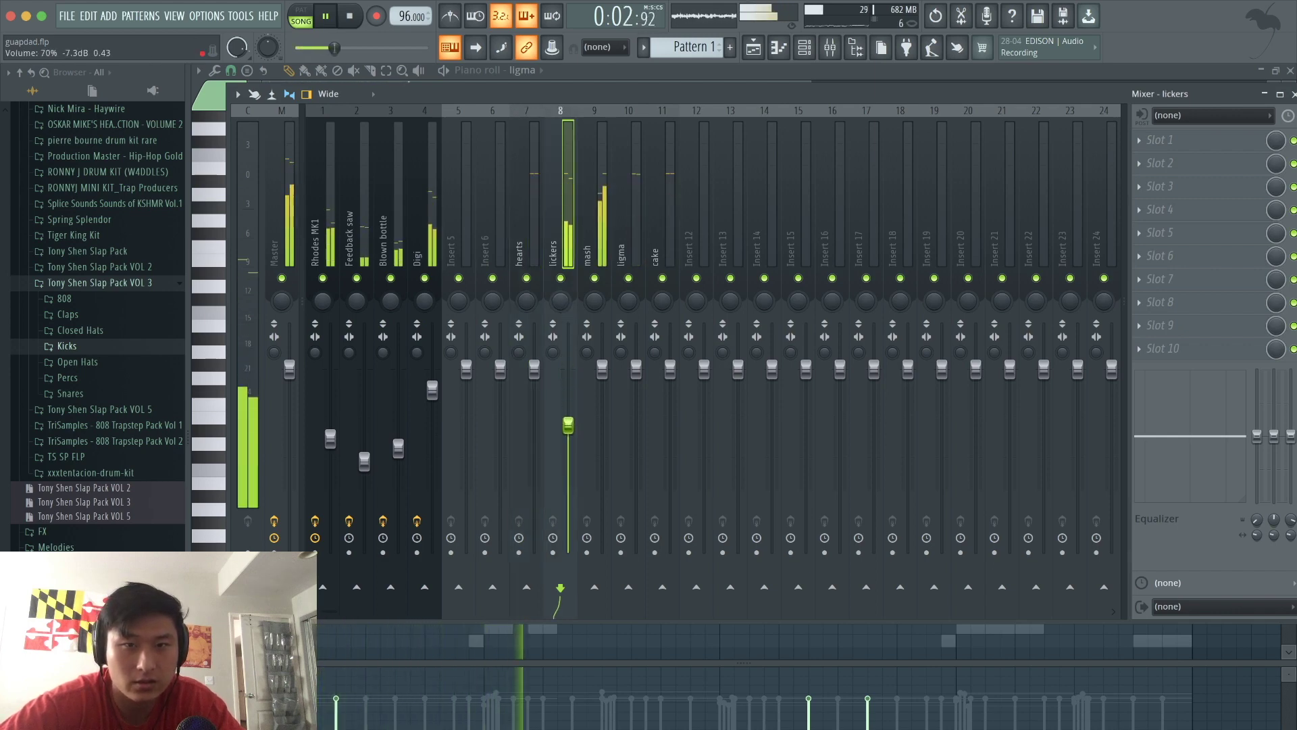
pyautogui.press('space')
# Lower the mash mixer track's volume and set the ligma track to about 79%
pyautogui.click(602, 369)
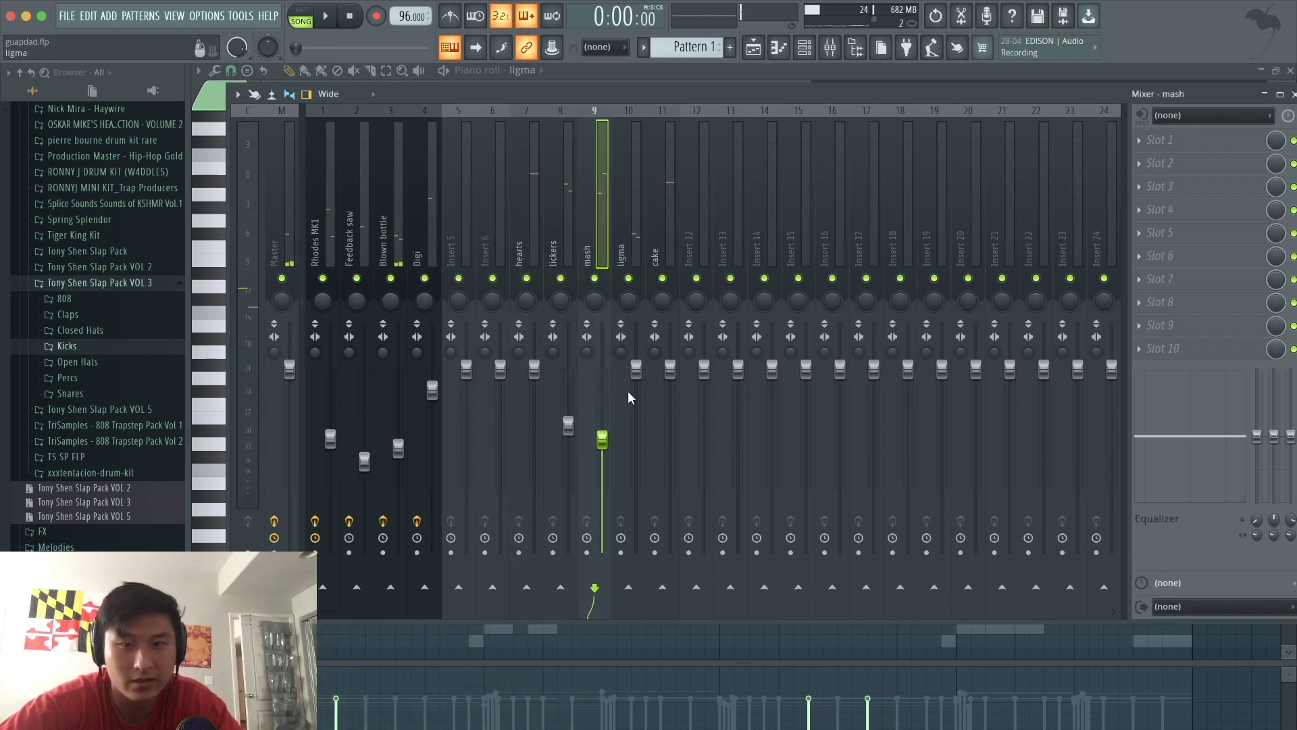
pyautogui.click(636, 369)
pyautogui.press('space')
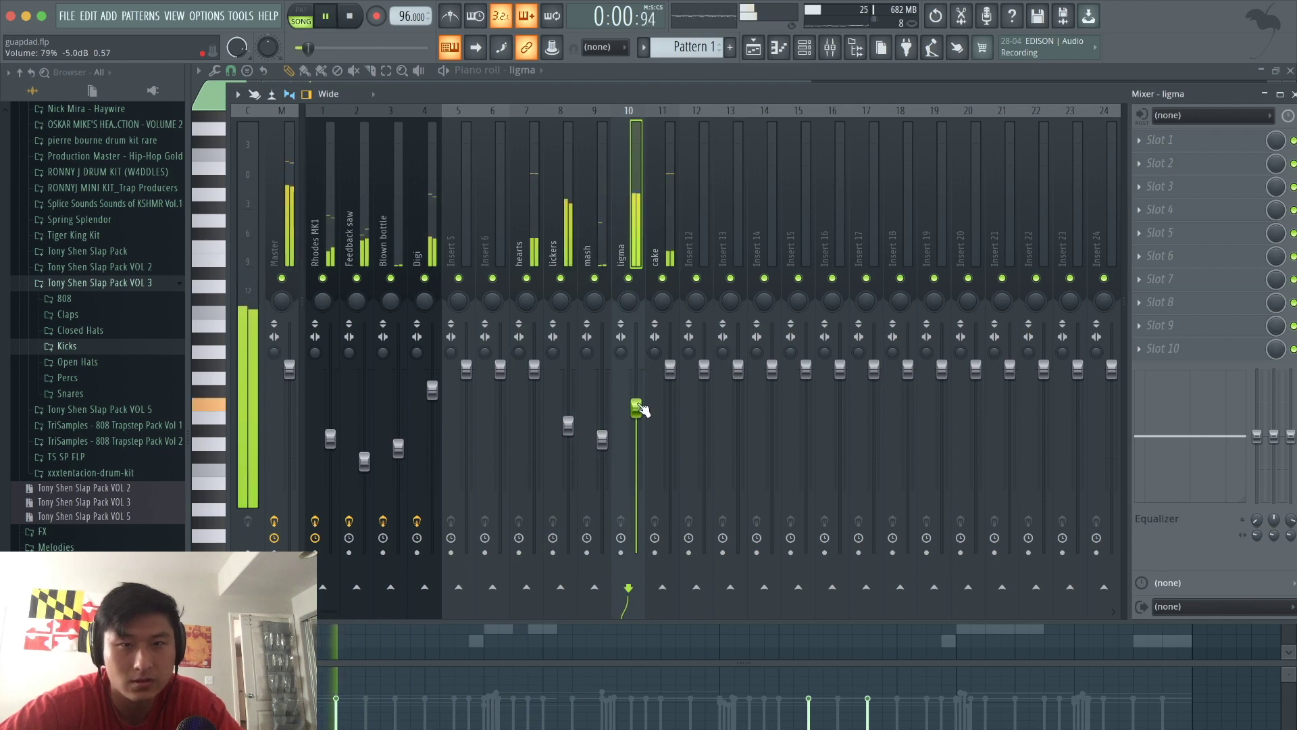
pyautogui.moveTo(640, 413); pyautogui.dragTo(640, 411)
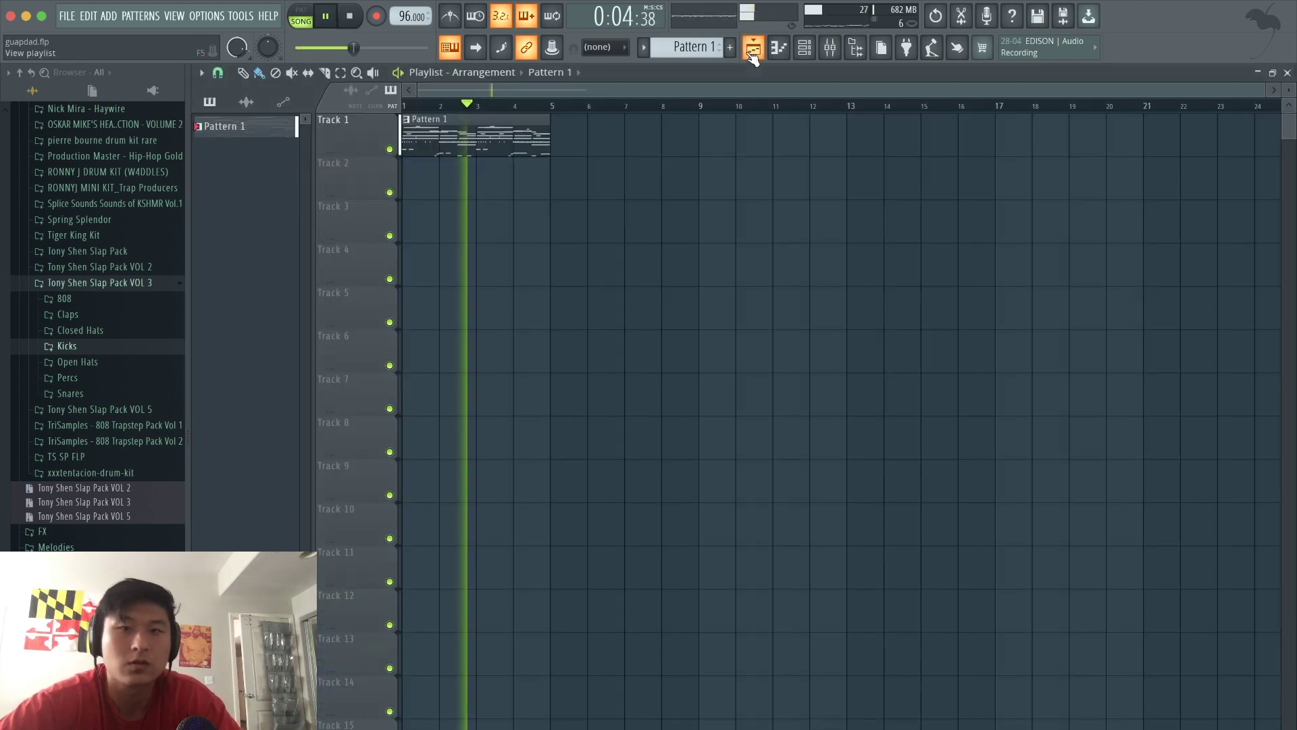
# Stop playback and split Pattern 1 by channel in the playlist
pyautogui.click(752, 47)
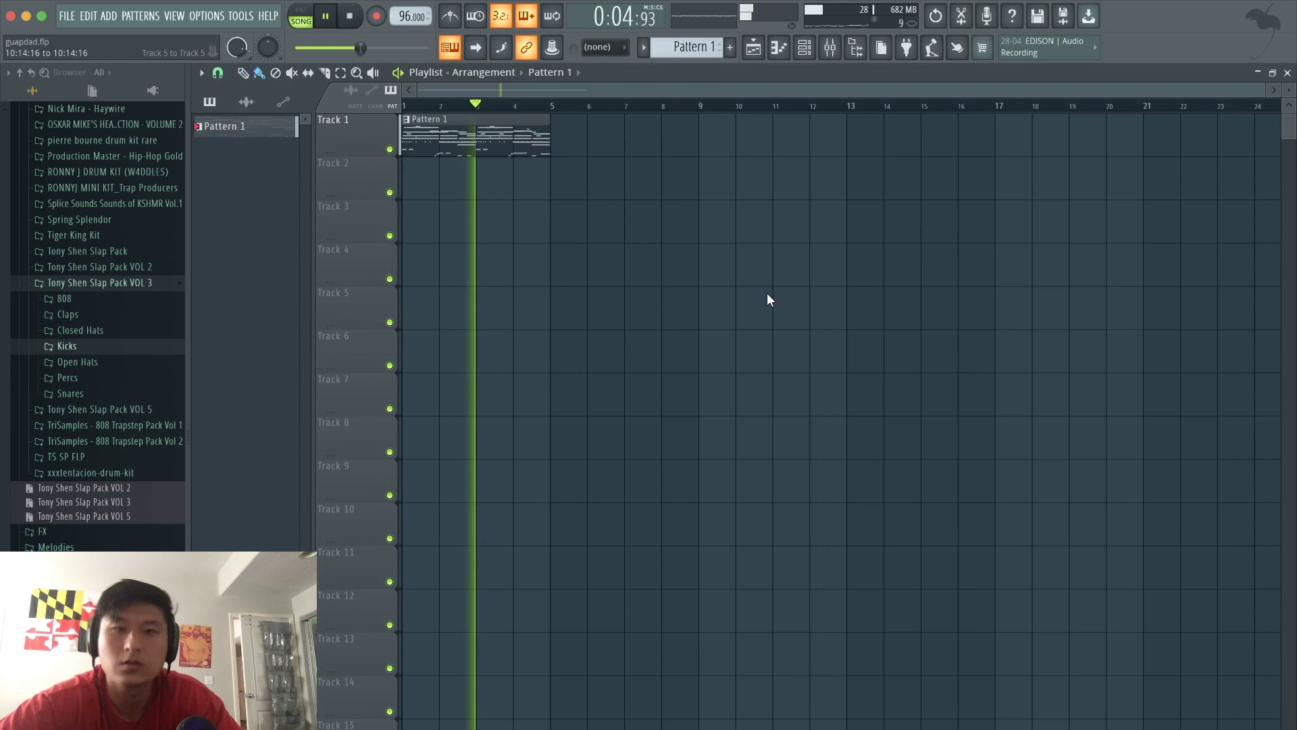
pyautogui.press('space')
pyautogui.click(831, 50)
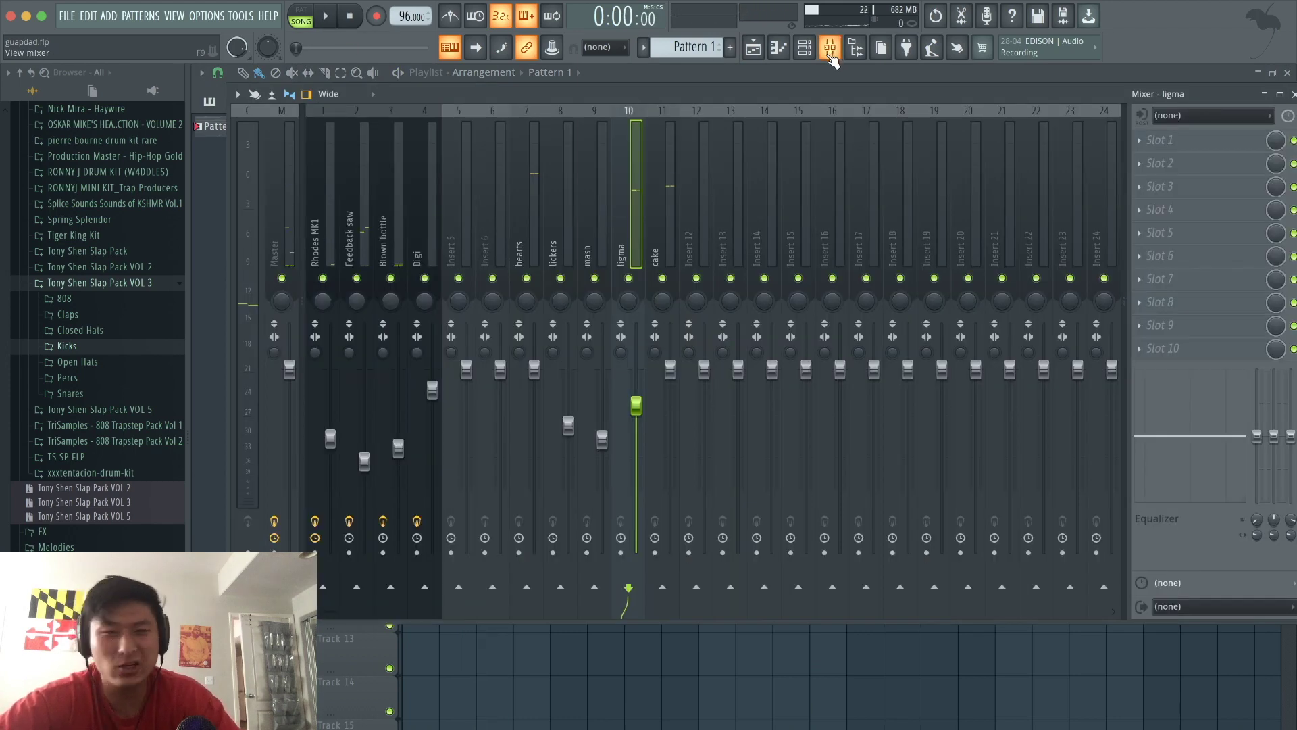
pyautogui.click(756, 59)
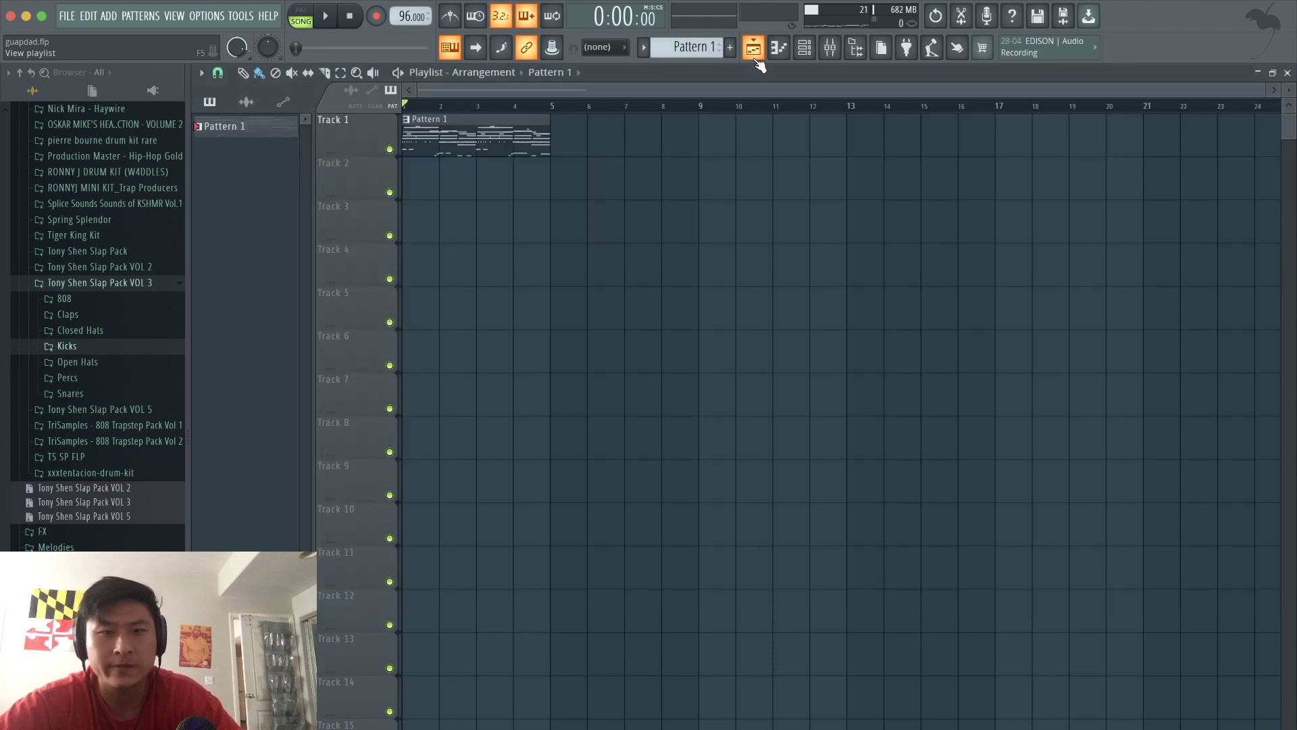
pyautogui.click(694, 49)
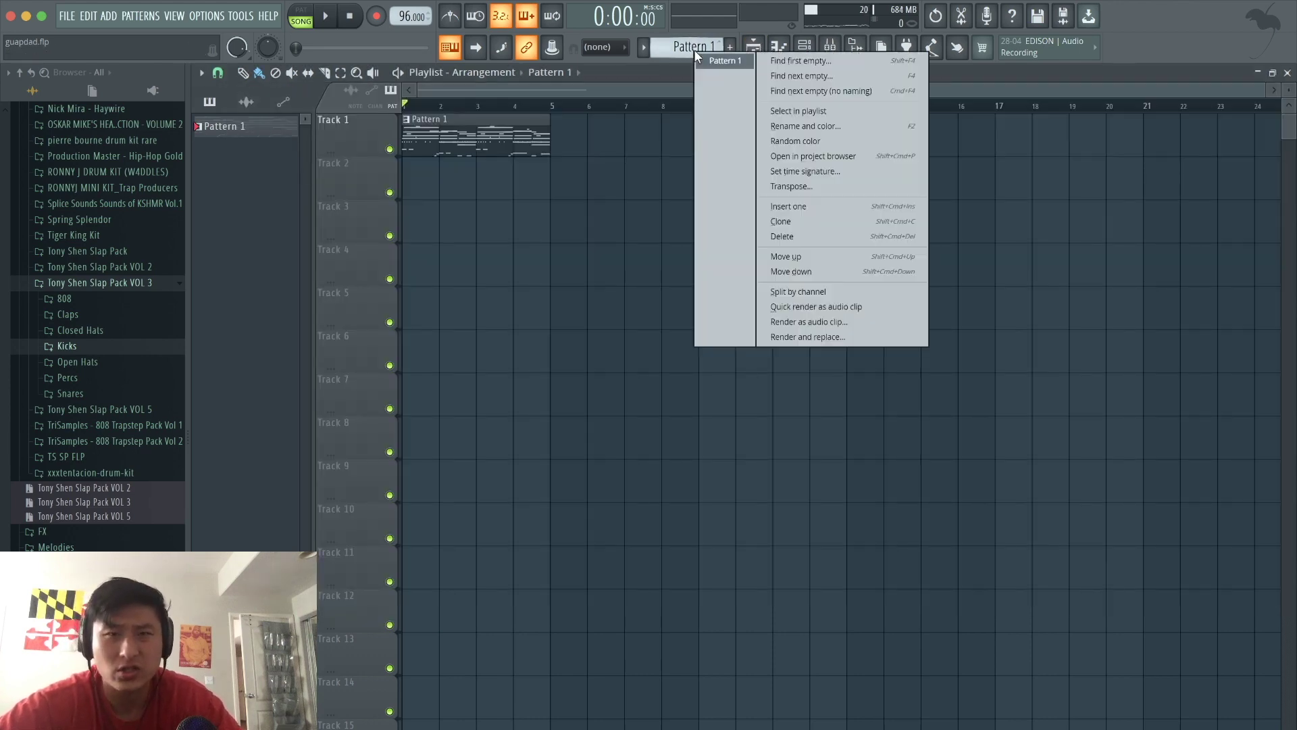
pyautogui.click(775, 292)
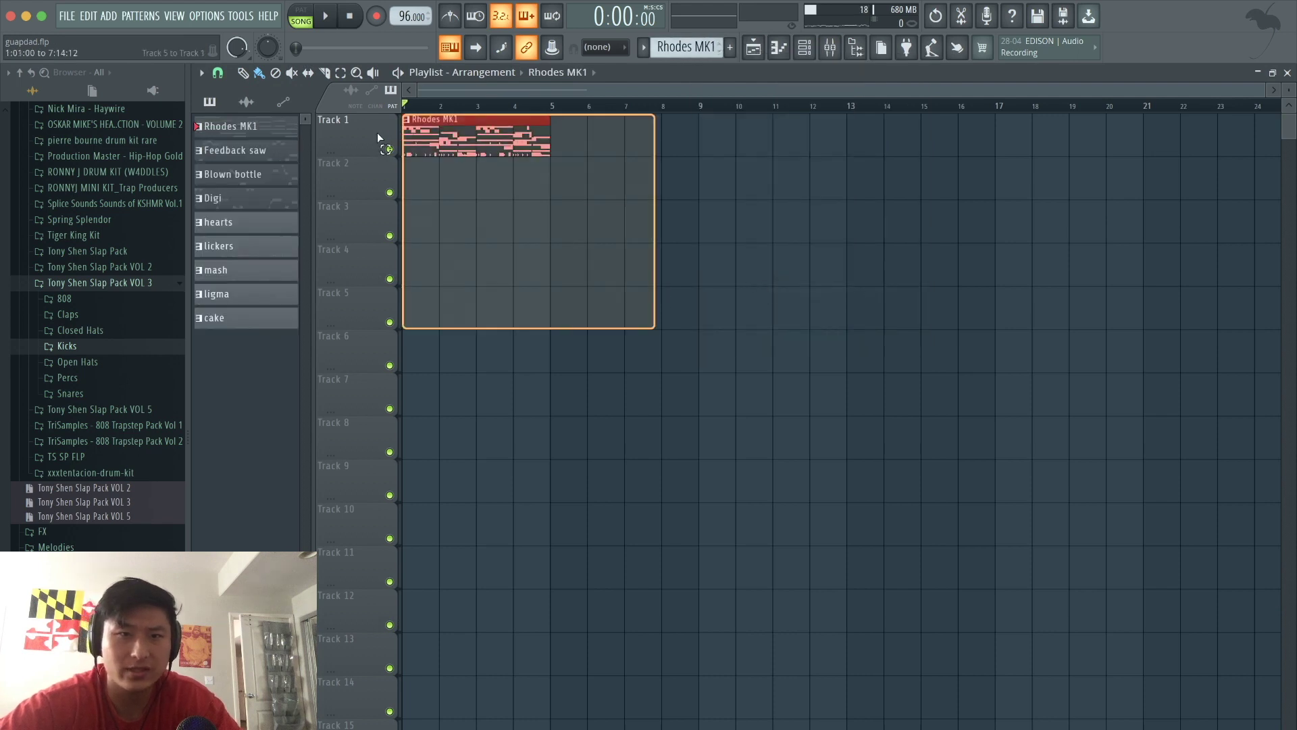
# Lay out the split patterns on separate playlist tracks, with Rhodes MK1 on Track 1 and Feedback saw through cake on Tracks 2 to 9
pyautogui.click(221, 149)
pyautogui.keyDown('shift'); pyautogui.click(221, 315); pyautogui.keyUp('shift')
pyautogui.moveTo(216, 125); pyautogui.dragTo(413, 135)
pyautogui.moveTo(697, 574); pyautogui.dragTo(593, 172)
pyautogui.click(491, 220)
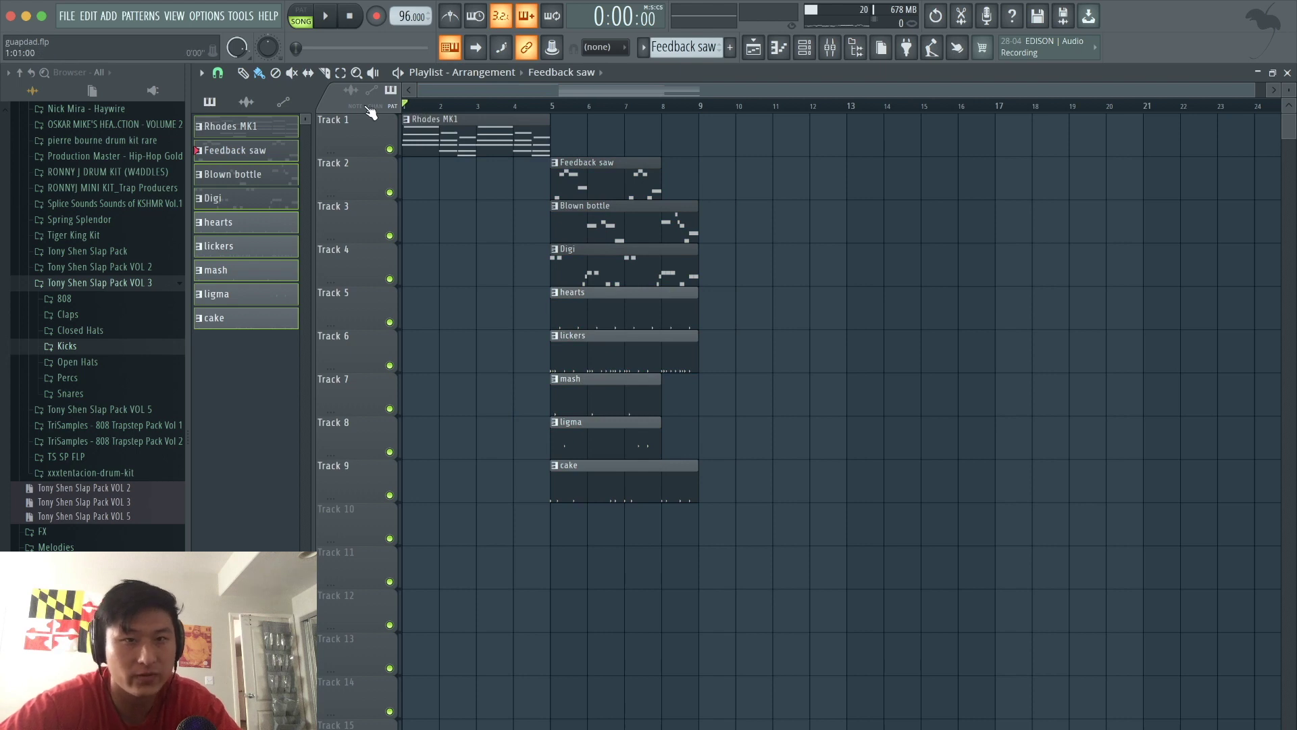
# Copy the Rhodes MK1 clip to bar 5 and move the Feedback saw and Blown bottle clips to bar 13
pyautogui.moveTo(431, 127); pyautogui.dragTo(574, 127)
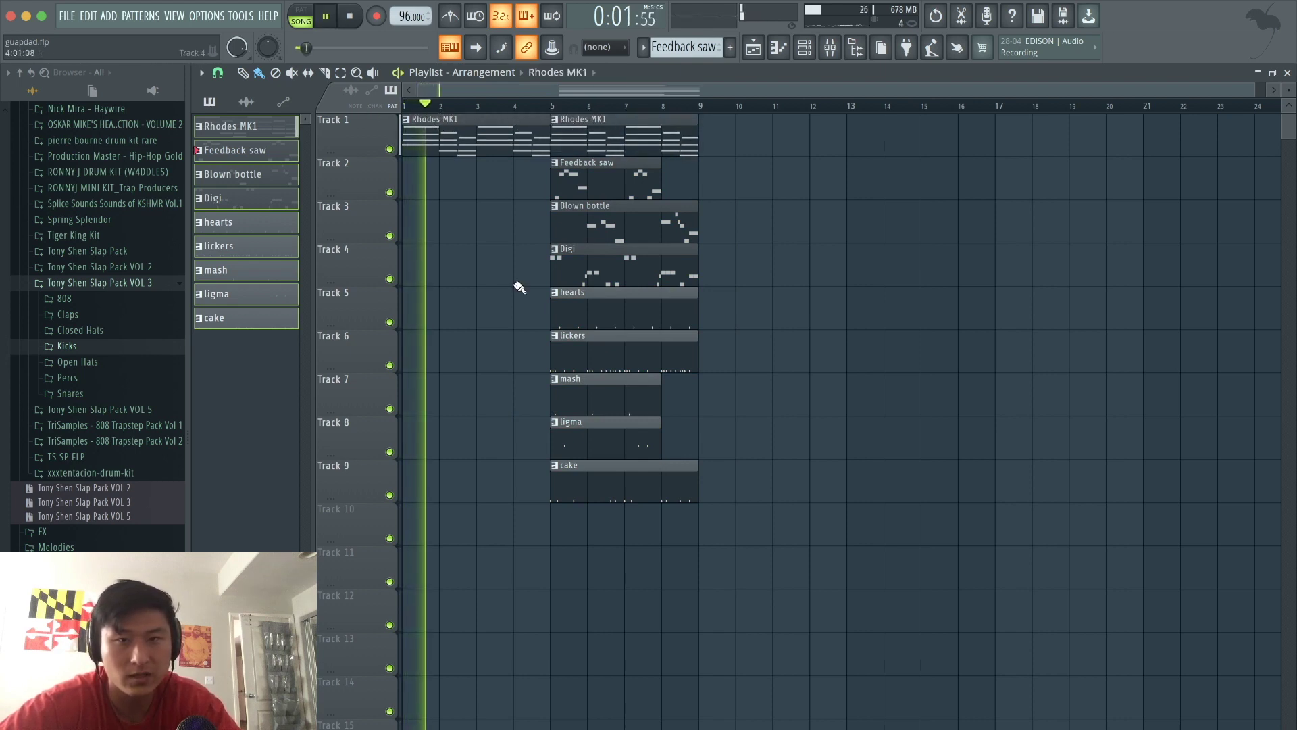
pyautogui.moveTo(739, 238); pyautogui.dragTo(900, 191)
pyautogui.click(744, 419)
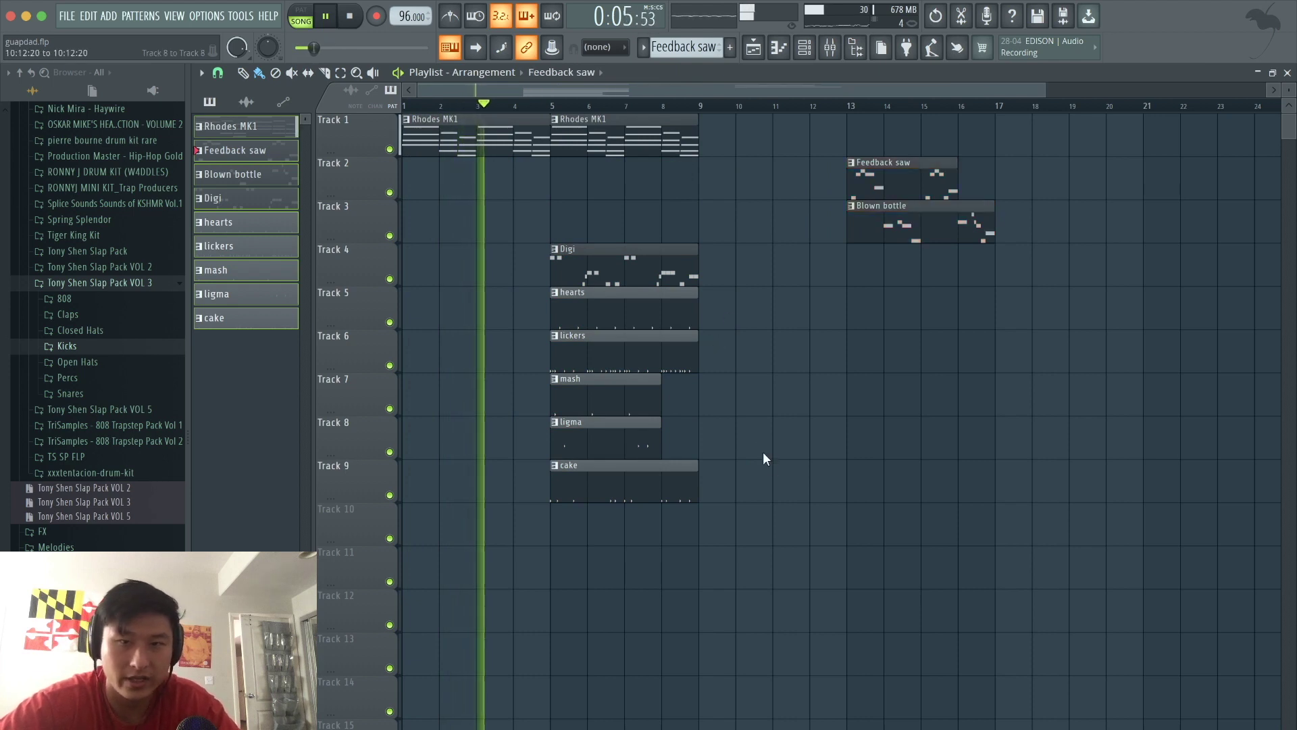
# Move the mash, ligma and cake clips to bar 9 and duplicate Rhodes MK1, Digi, hearts and lickers at bar 9
pyautogui.moveTo(765, 589)
pyautogui.mouseDown()
pyautogui.moveTo(602, 373)
pyautogui.moveTo(733, 385)
pyautogui.moveTo(666, 142)
pyautogui.mouseUp()
pyautogui.hotkey('ctrl', 'b')
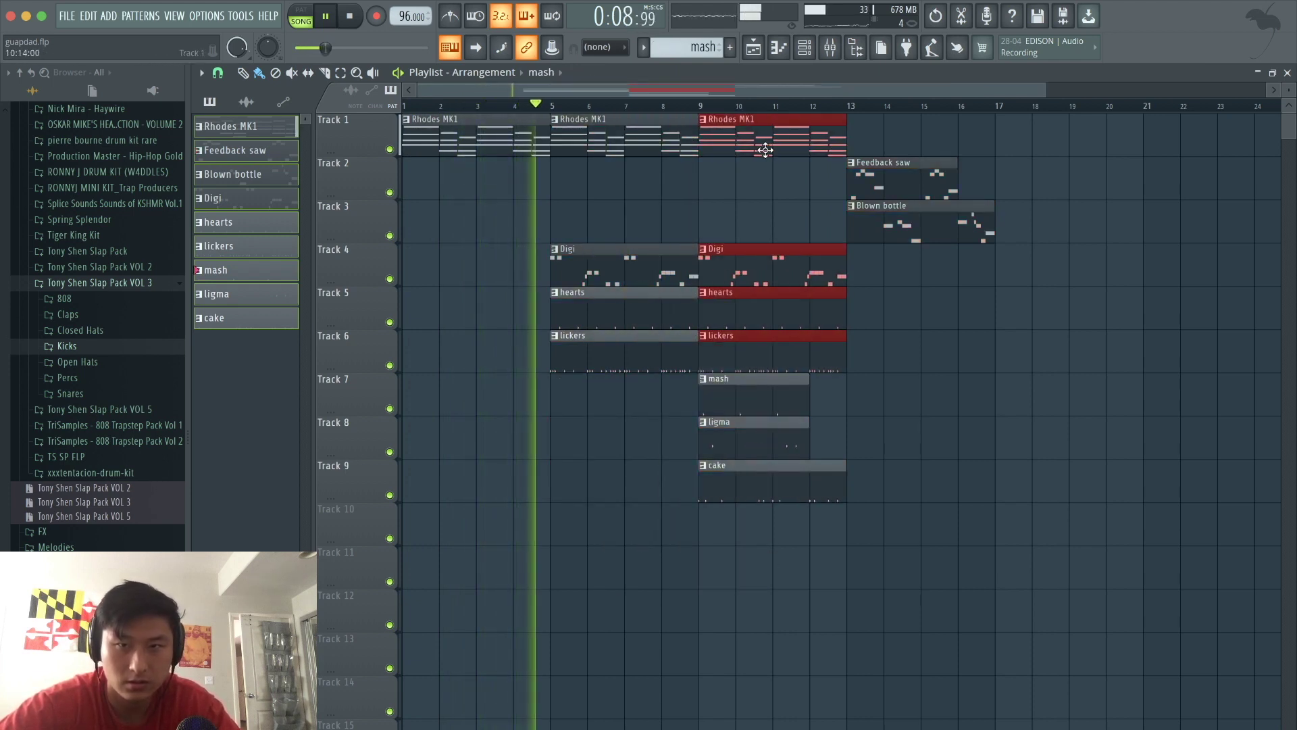
pyautogui.click(707, 191)
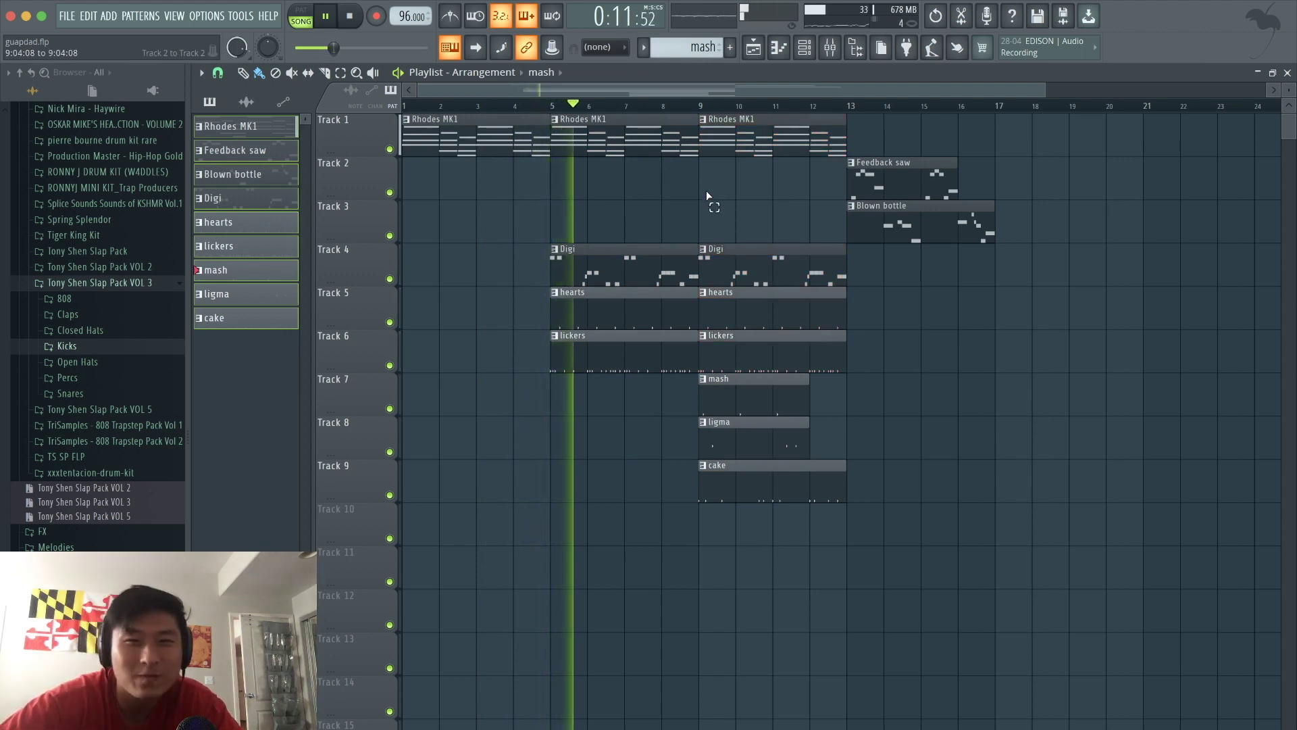
# Repeat Rhodes MK1, Digi and hearts at bars 13 and 17, and duplicate Feedback saw and Blown bottle at bar 17
pyautogui.moveTo(845, 200); pyautogui.dragTo(551, 116)
pyautogui.hotkey('ctrl', 'b')
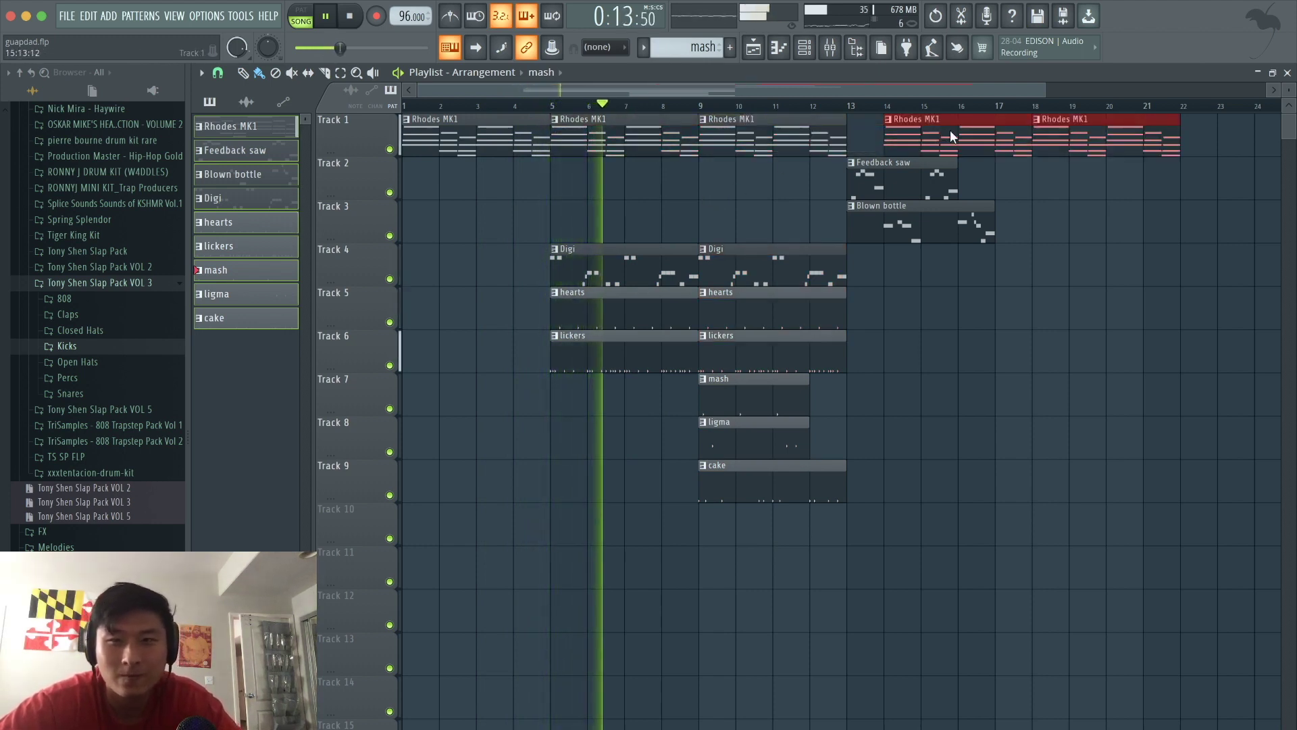
pyautogui.moveTo(848, 302); pyautogui.dragTo(702, 252)
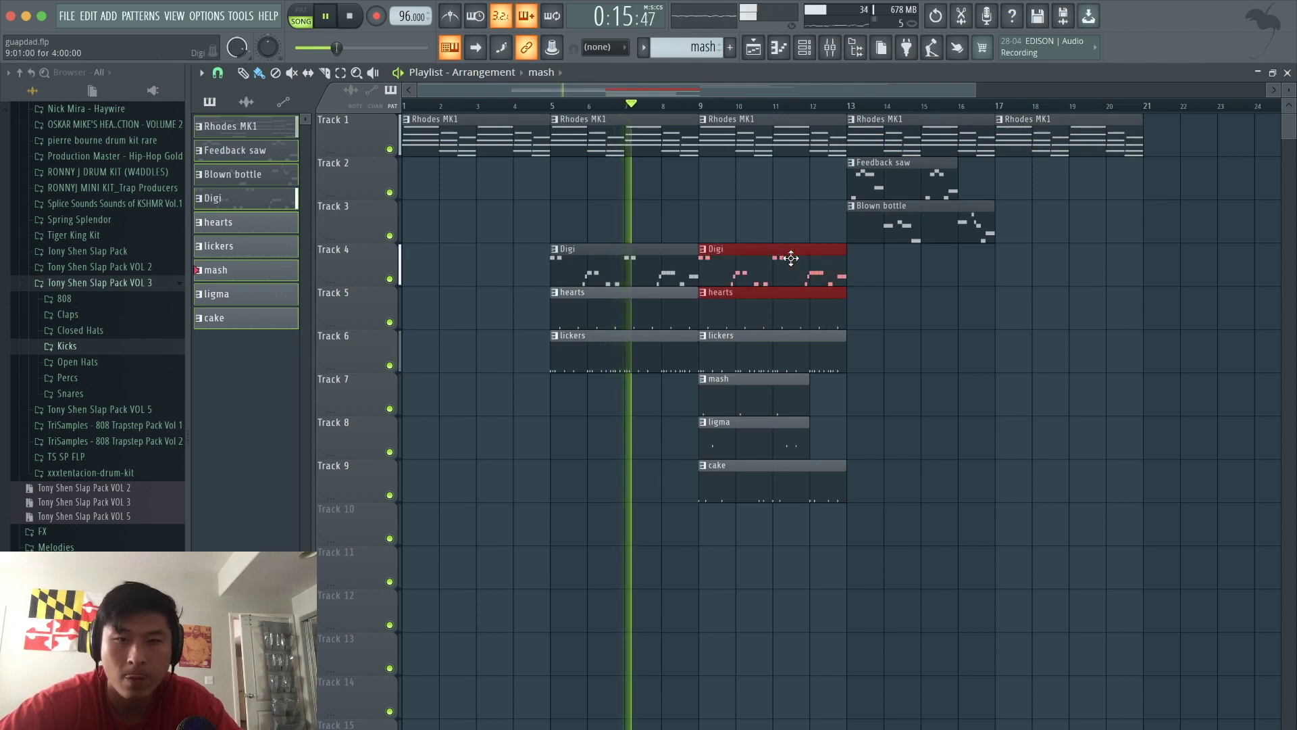
pyautogui.hotkey('ctrl', 'b')
pyautogui.moveTo(1032, 373); pyautogui.dragTo(877, 156)
pyautogui.hotkey('ctrl', 'b')
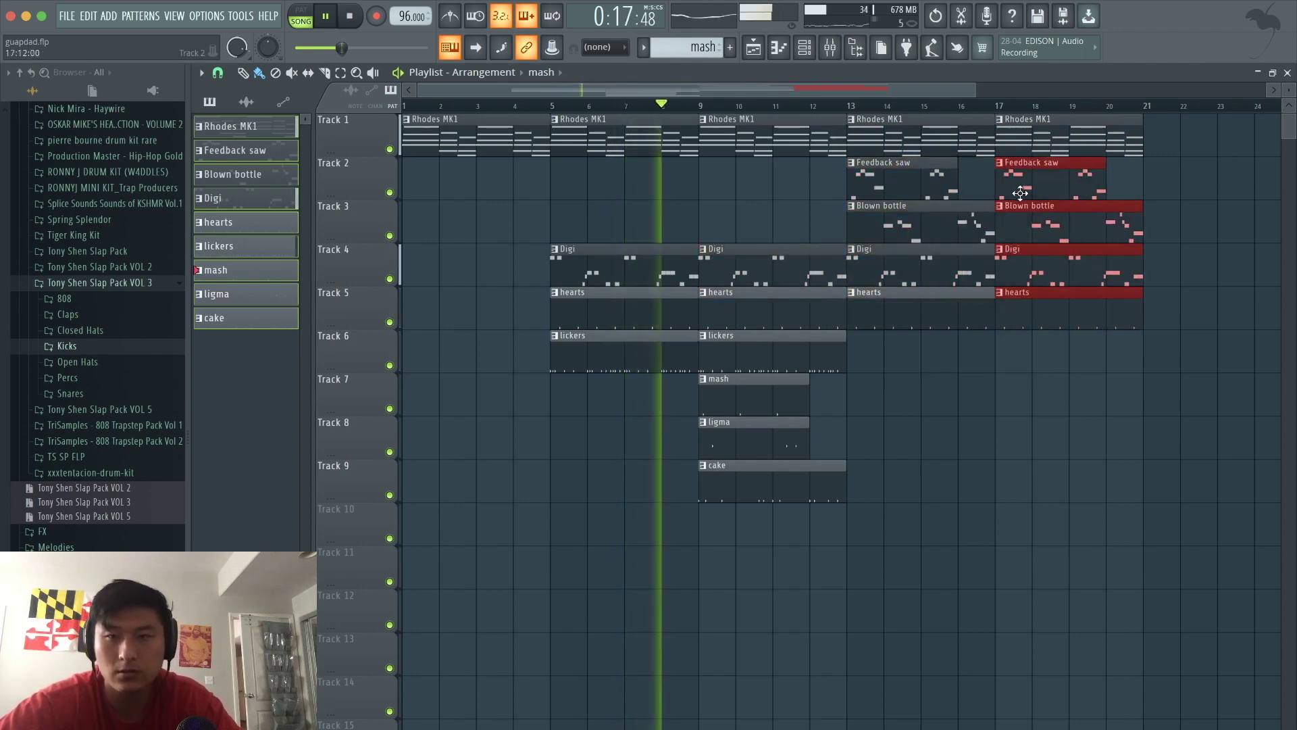
# Copy the mash, ligma and cake clips to bar 17 and the lickers clips to bars 13 and 17
pyautogui.click(983, 417)
pyautogui.moveTo(858, 588); pyautogui.dragTo(702, 416)
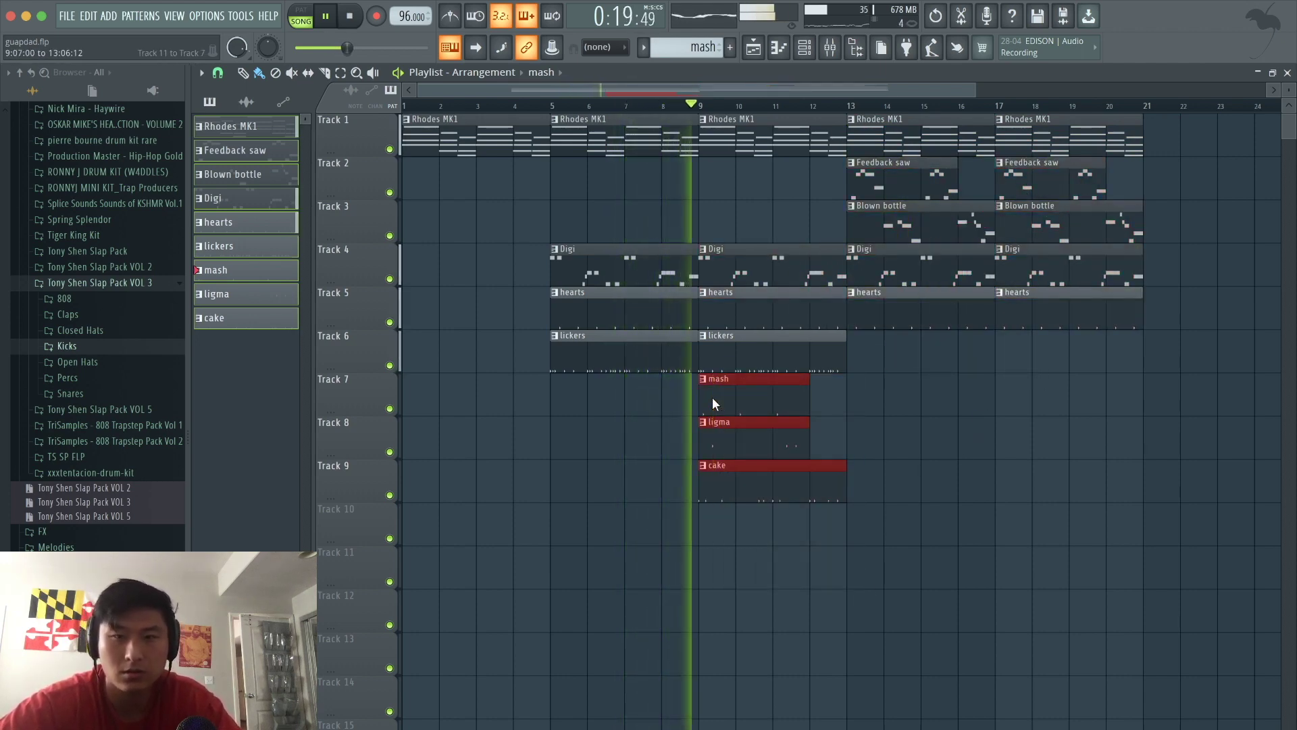
pyautogui.hotkey('ctrl', 'b')
pyautogui.moveTo(950, 397); pyautogui.dragTo(1025, 398)
pyautogui.click(779, 347)
pyautogui.moveTo(779, 347); pyautogui.dragTo(911, 365)
pyautogui.scroll(-1, 770, 521)
# Copy the bars 5 to 12 section to bar 21 and delete the hearts and lickers clips at bar 21
pyautogui.moveTo(761, 510); pyautogui.dragTo(1060, 174)
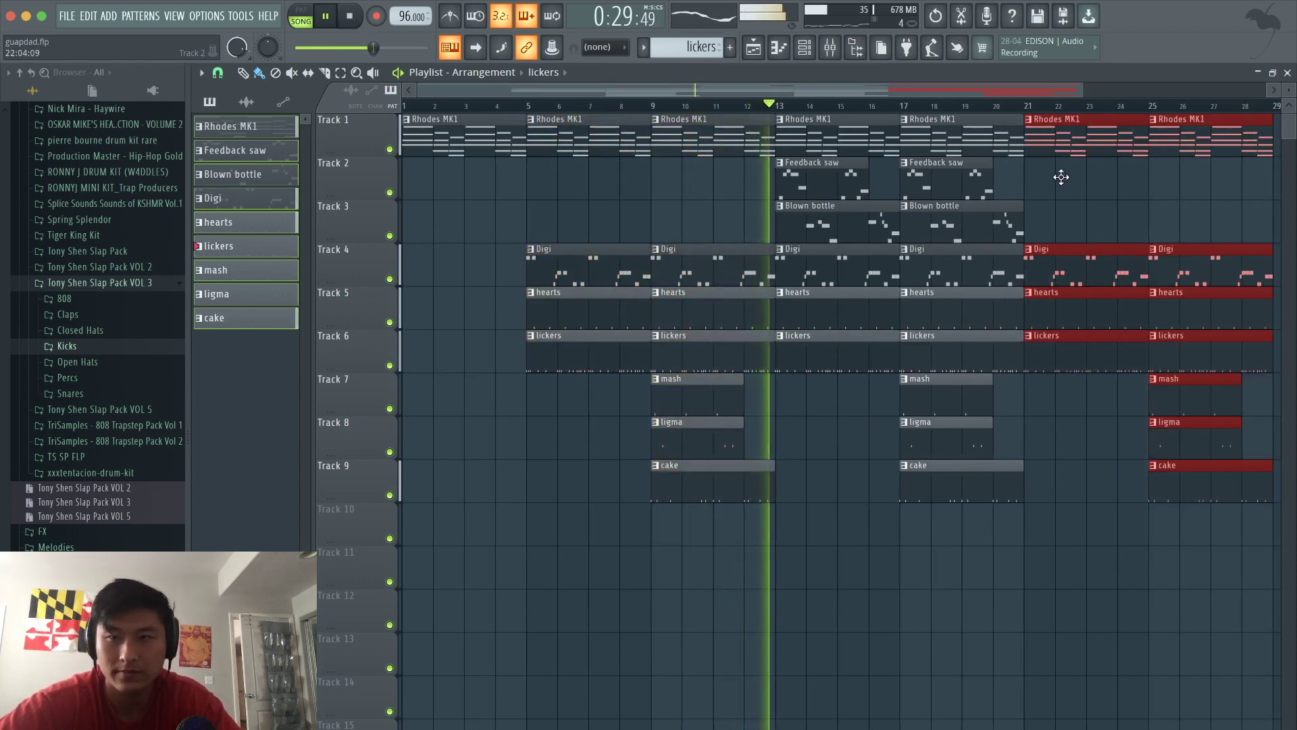
pyautogui.click(1108, 199)
pyautogui.rightClick(1080, 310)
pyautogui.rightClick(1086, 358)
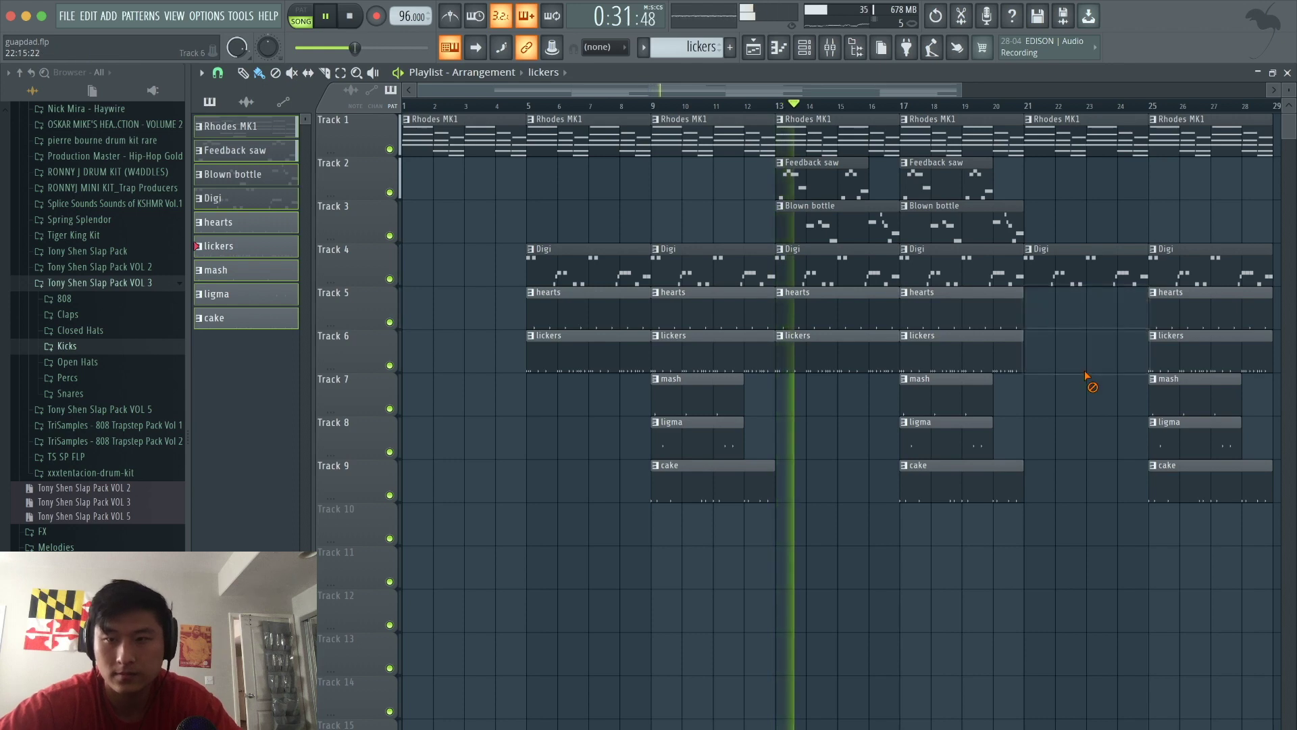
# Copy the mash clip from bar 25 to bar 21 on Track 7
pyautogui.scroll(-1, 1088, 374)
pyautogui.scroll(2, 1108, 433)
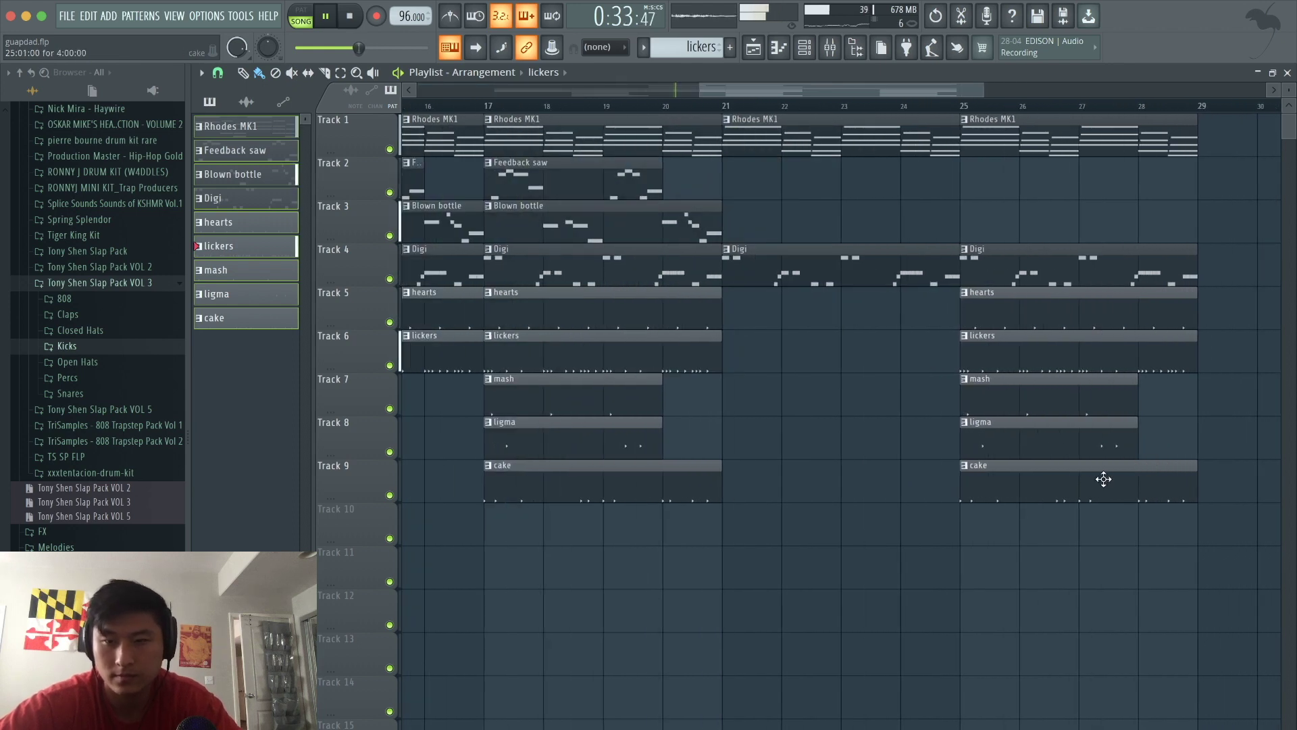
pyautogui.moveTo(1061, 394); pyautogui.dragTo(825, 391)
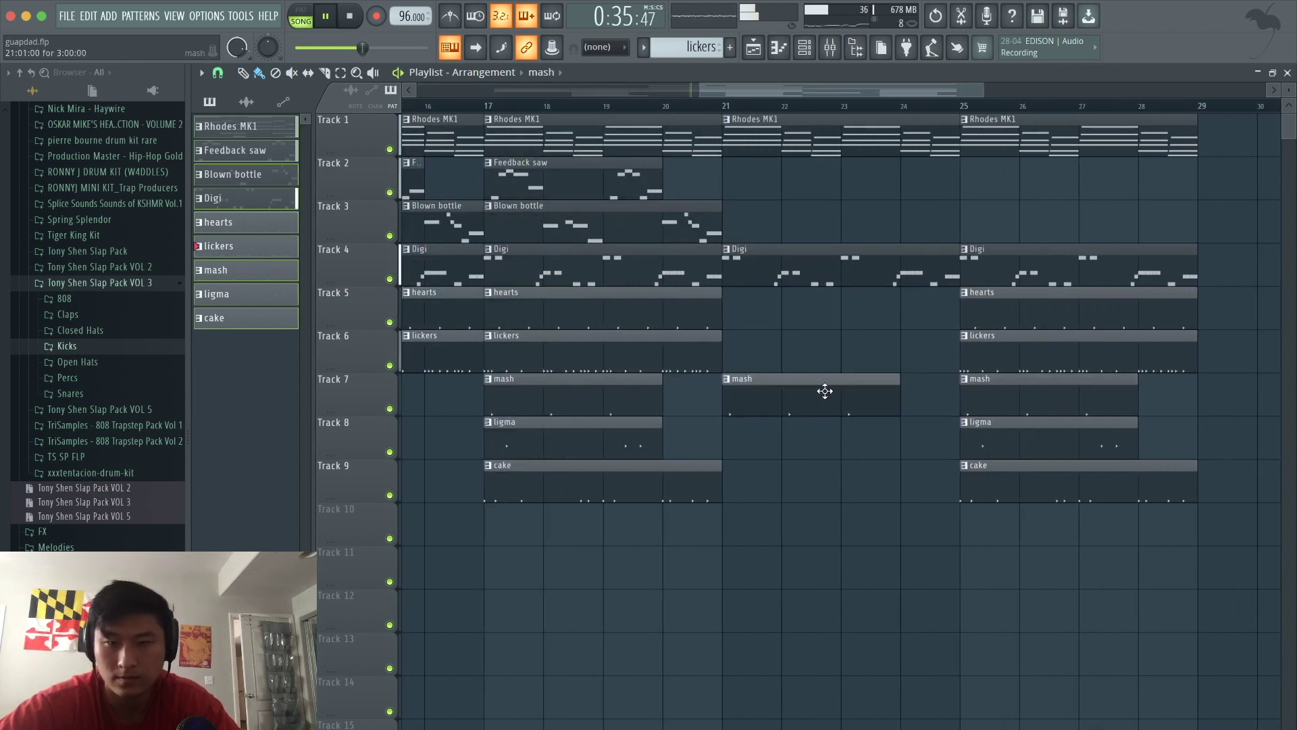
pyautogui.scroll(-1, 840, 434)
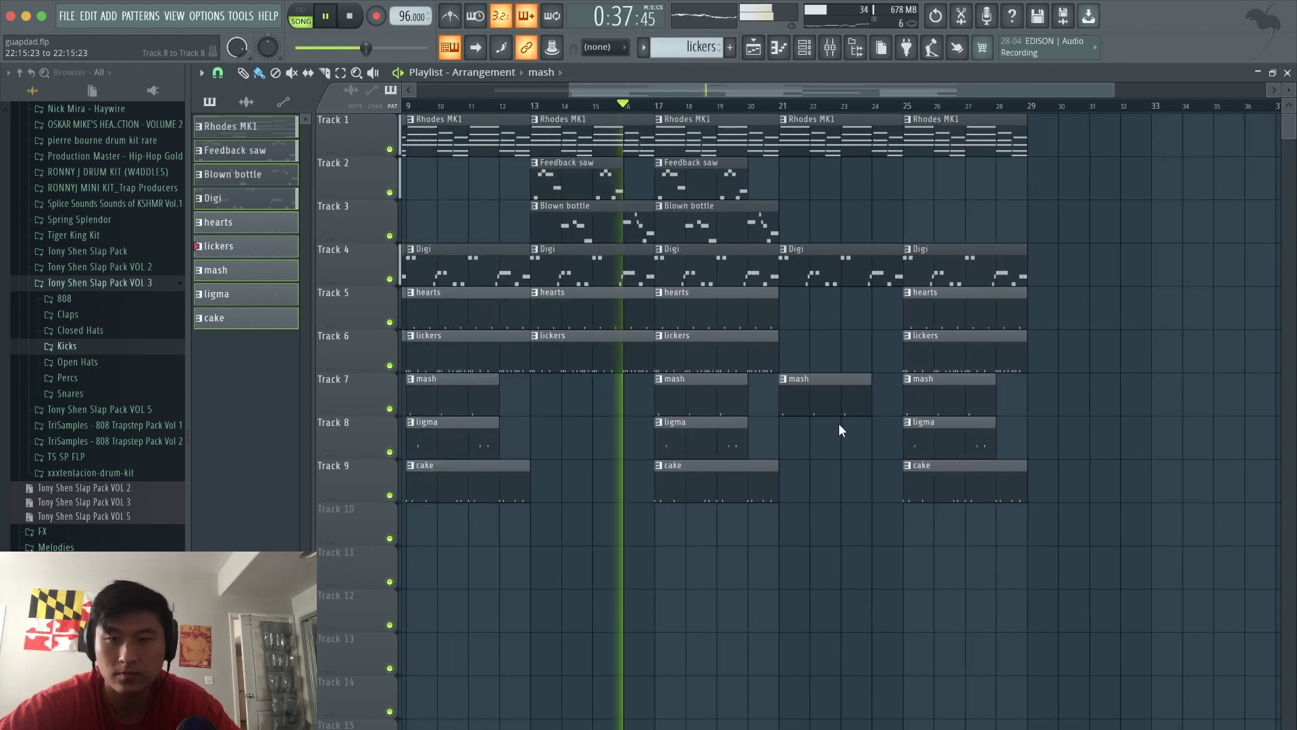
# Copy the bars 13 to 20 section to bar 29 and delete the Digi clip at bar 29
pyautogui.moveTo(762, 502)
pyautogui.mouseDown()
pyautogui.moveTo(644, 175)
pyautogui.moveTo(573, 131)
pyautogui.moveTo(1086, 212)
pyautogui.moveTo(1087, 223)
pyautogui.mouseUp()
pyautogui.click(1109, 406)
pyautogui.scroll(-1, 1100, 406)
pyautogui.rightClick(1034, 272)
pyautogui.scroll(-1, 1036, 273)
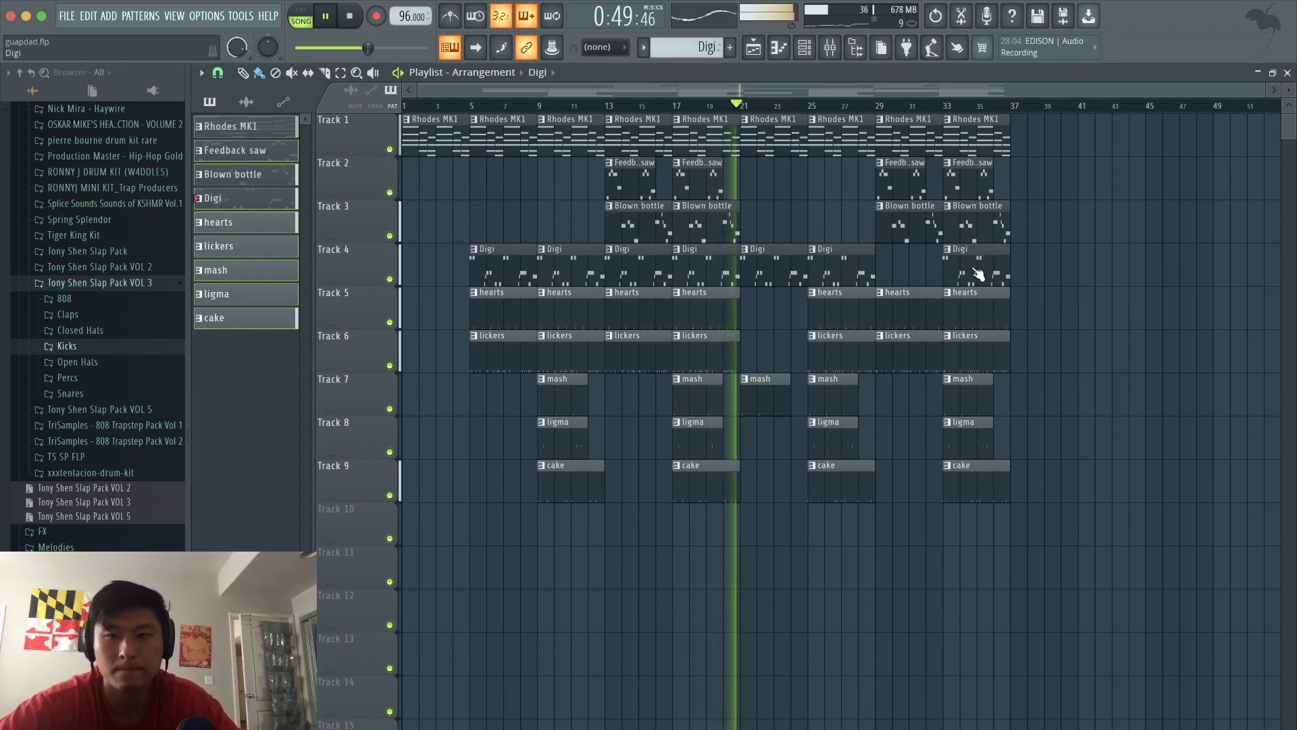
pyautogui.moveTo(970, 269)
pyautogui.mouseDown()
pyautogui.moveTo(1038, 269)
pyautogui.moveTo(970, 269)
pyautogui.mouseUp()
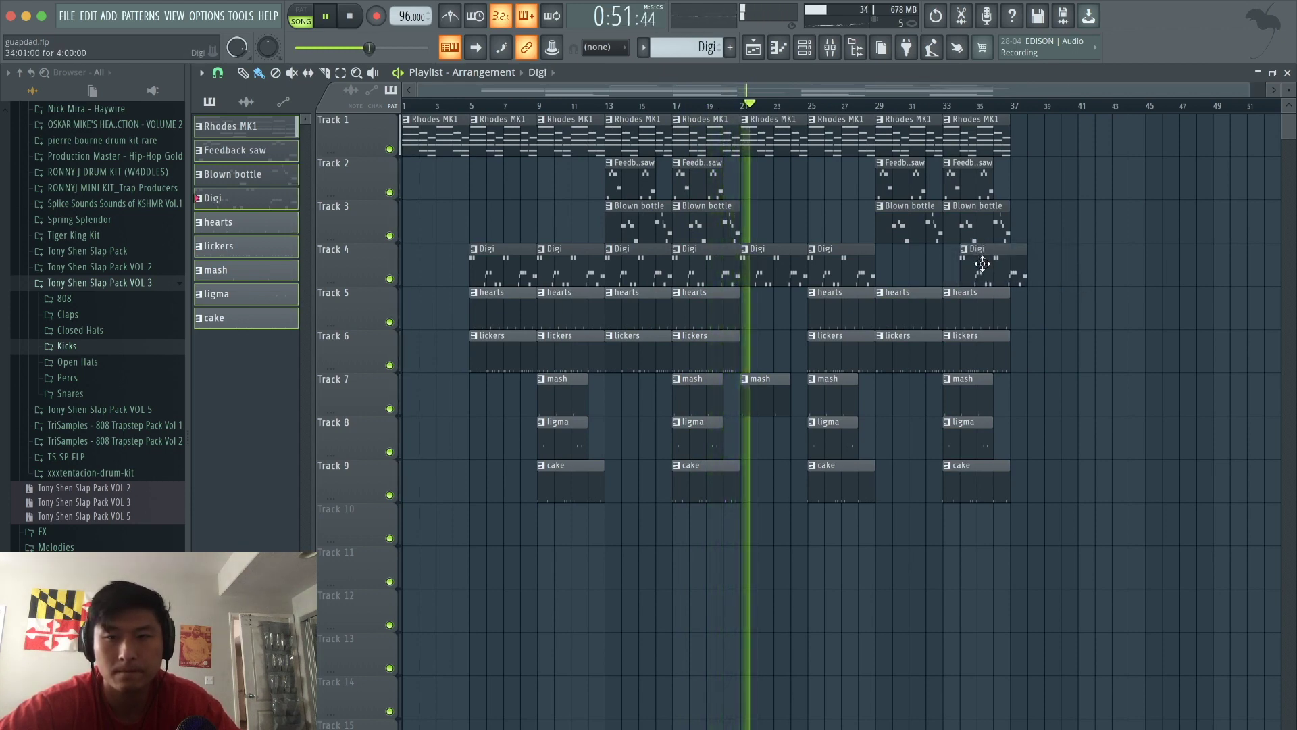
# Copy the bars 21 to 28 section to bar 37 and add hearts and lickers clips at bar 37
pyautogui.moveTo(852, 525); pyautogui.dragTo(1038, 186)
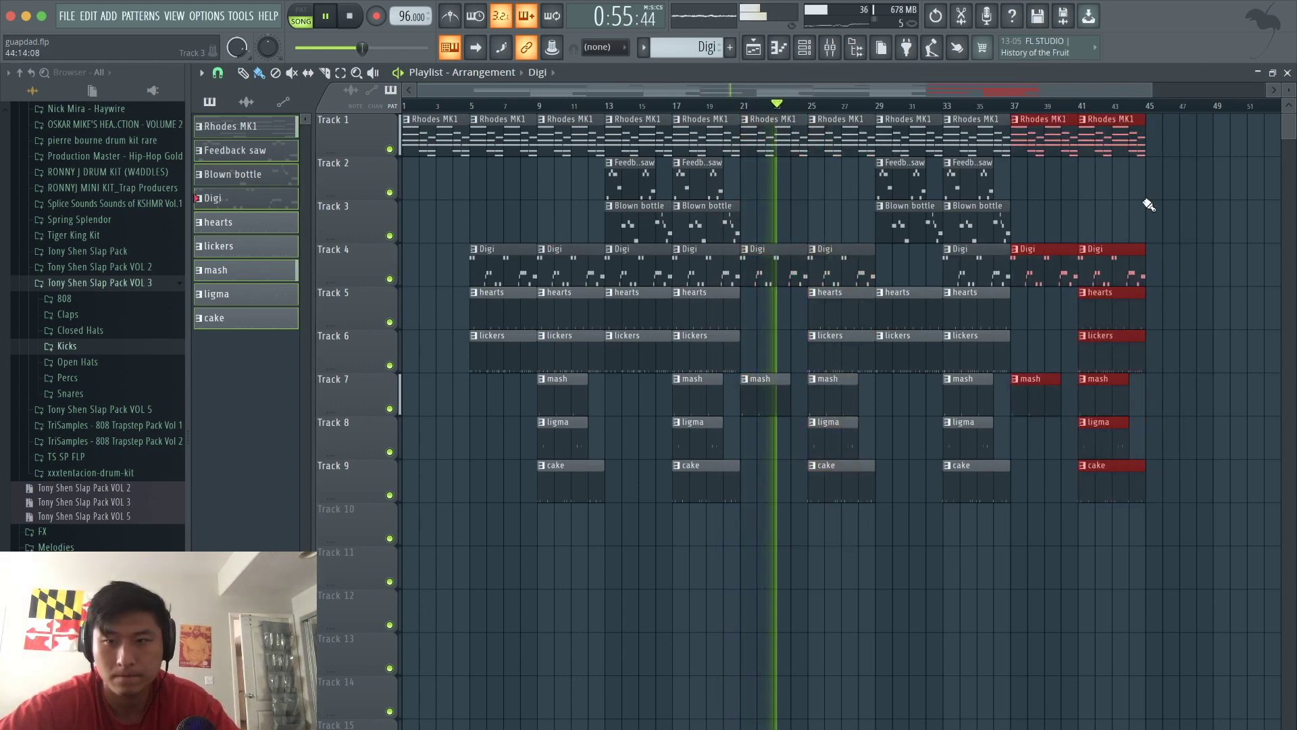
pyautogui.click(1113, 350)
pyautogui.moveTo(1113, 357); pyautogui.dragTo(1036, 313)
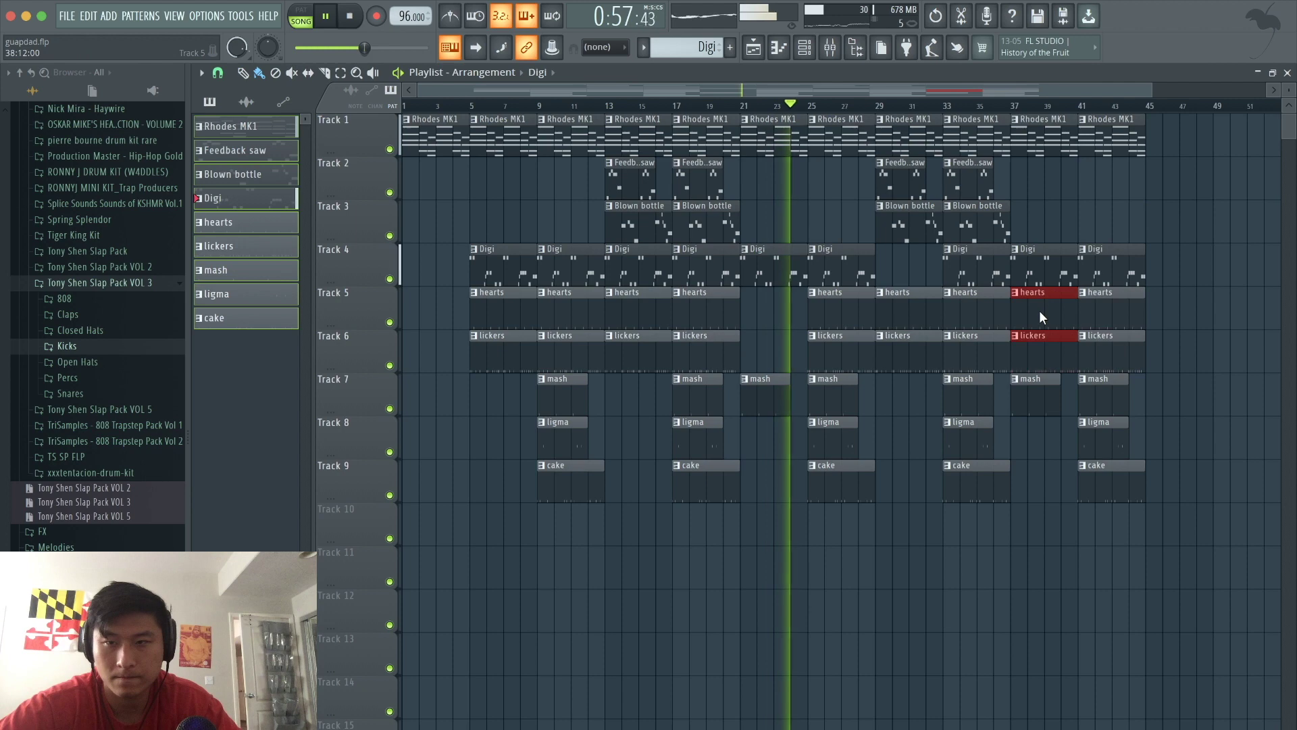
pyautogui.click(1187, 400)
# Move the ligma and cake clips from bar 41 to bar 37 and delete hearts, lickers and mash at bar 41
pyautogui.moveTo(1108, 484); pyautogui.dragTo(1036, 448)
pyautogui.click(1139, 456)
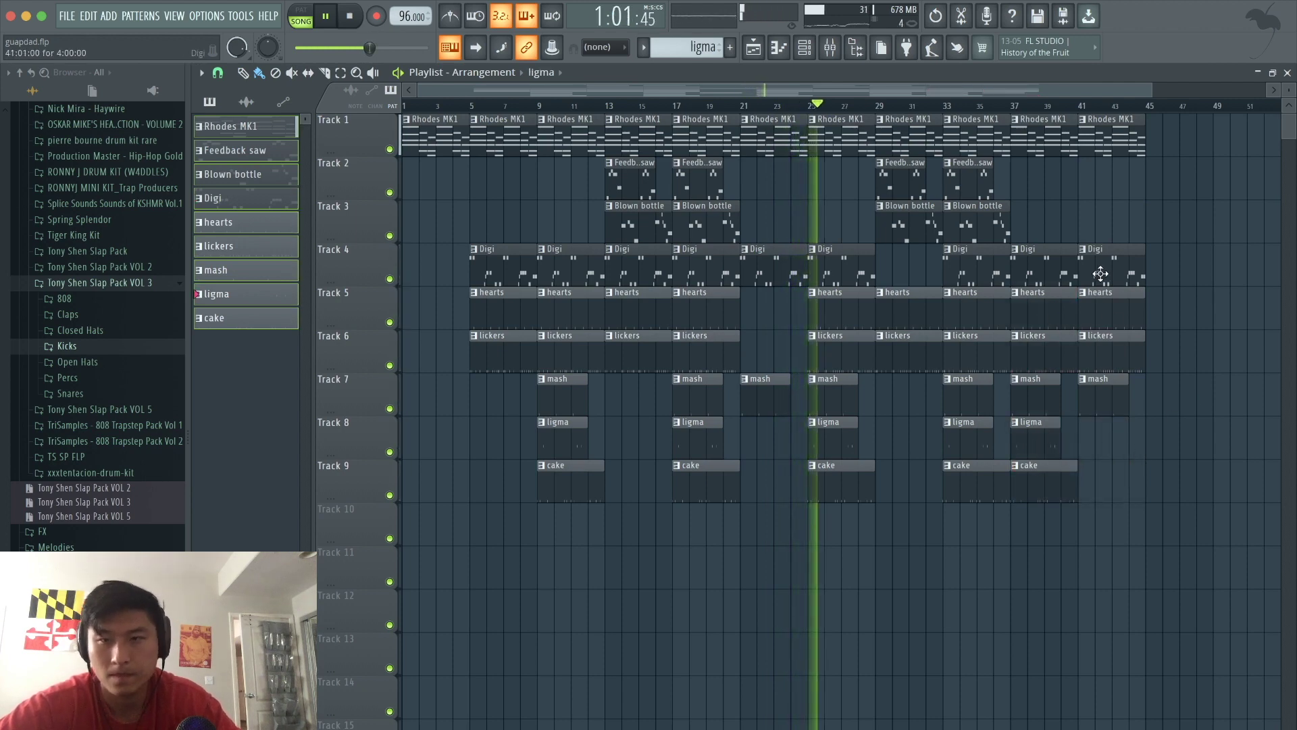
pyautogui.rightClick(1115, 307)
pyautogui.rightClick(1116, 352)
pyautogui.rightClick(1116, 392)
# Copy the bars 29 to 36 section to bar 45 and add a cake clip at bar 45
pyautogui.moveTo(957, 507); pyautogui.dragTo(1171, 164)
pyautogui.click(1210, 507)
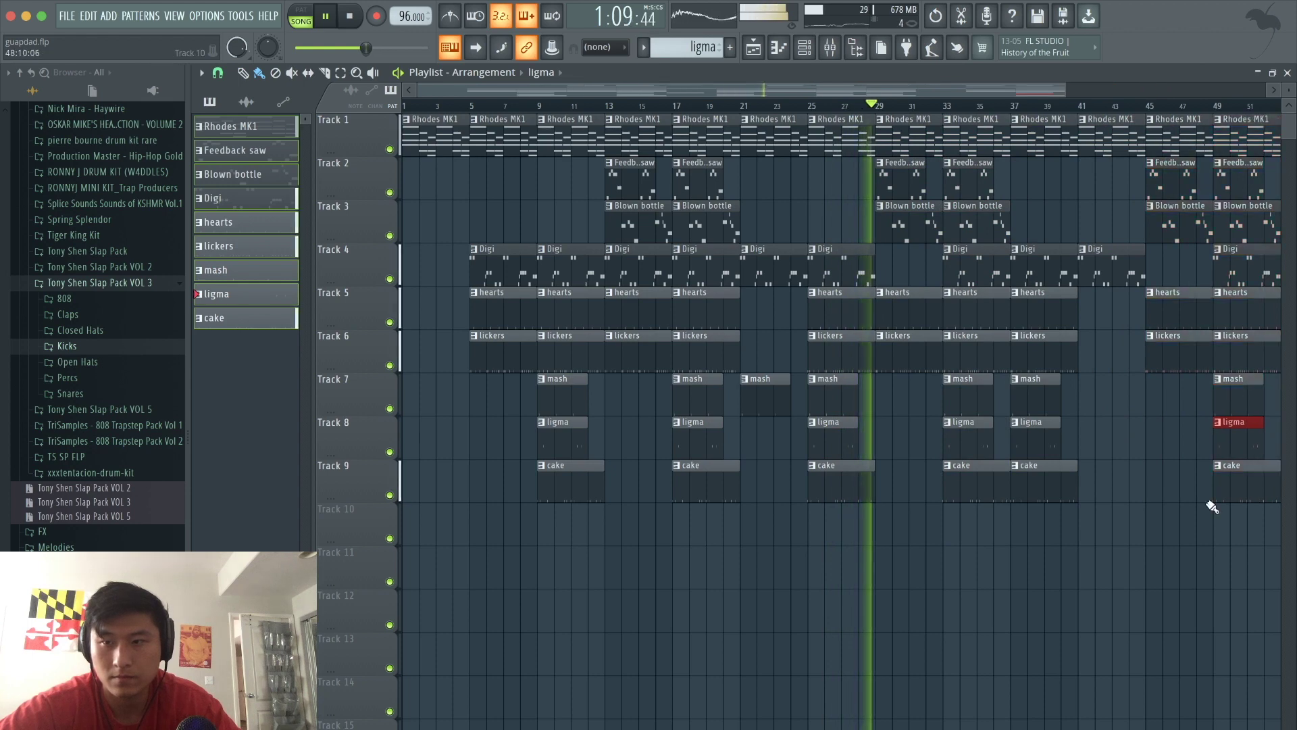
pyautogui.hscroll(4, 1211, 507)
pyautogui.click(1077, 495)
pyautogui.click(1048, 498)
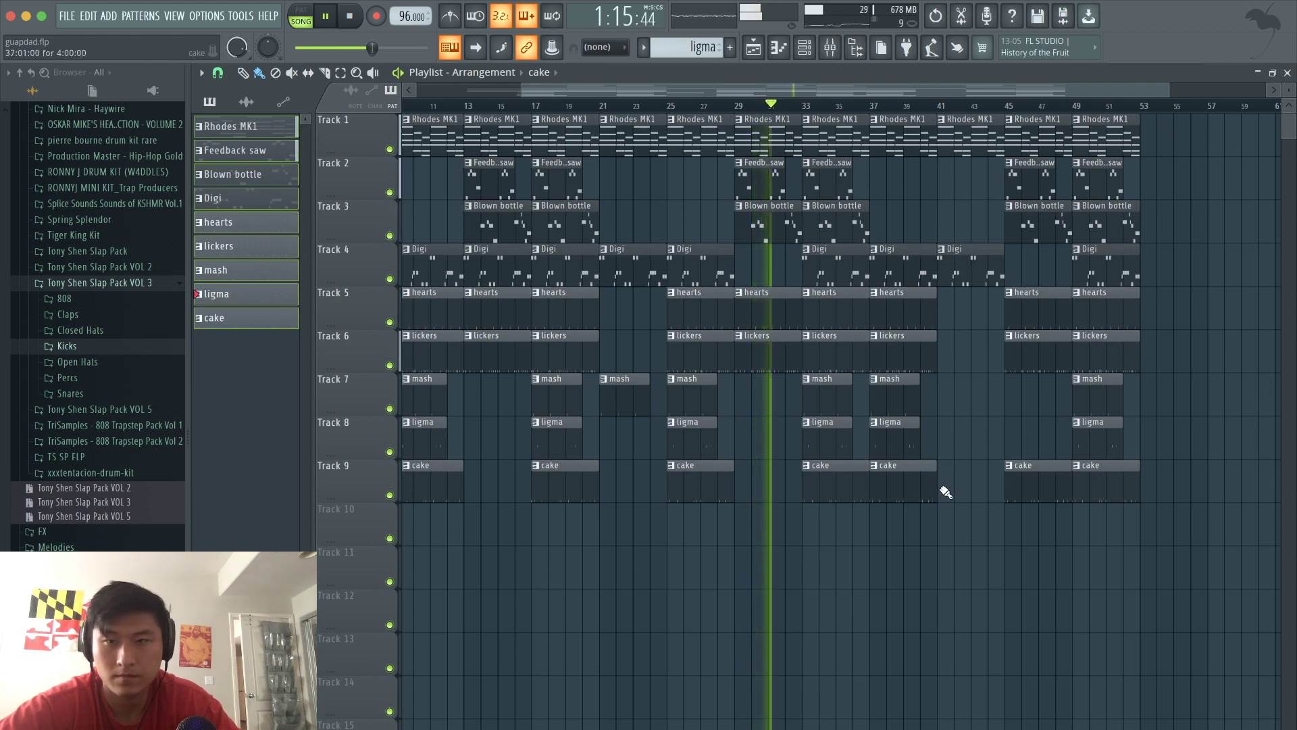
# Copy the bars 37 to 44 section to bar 53 and copy the hearts, lickers and mash clips to bar 57
pyautogui.moveTo(990, 501); pyautogui.dragTo(1170, 165)
pyautogui.keyDown('super'); pyautogui.click(1173, 203); pyautogui.keyUp('super')
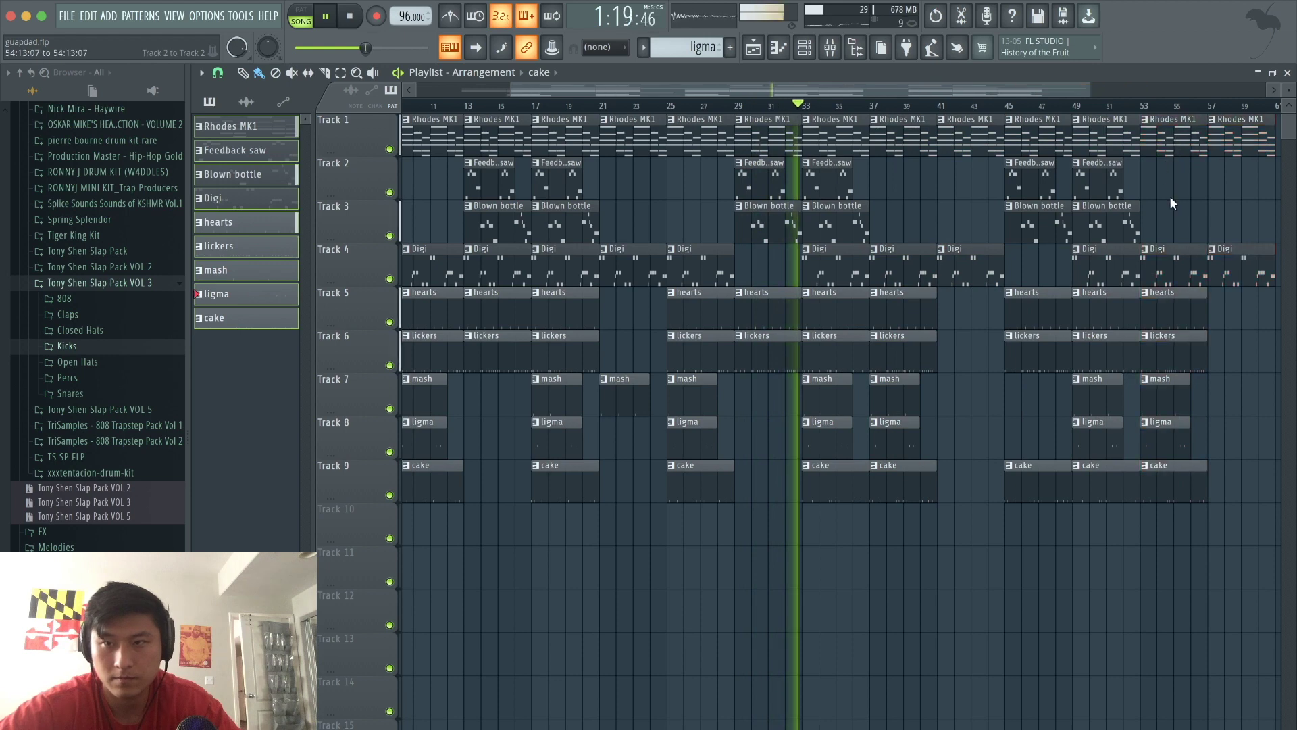
pyautogui.hscroll(3, 1173, 202)
pyautogui.moveTo(1044, 380); pyautogui.dragTo(1025, 309)
pyautogui.keyDown('super'); pyautogui.click(1147, 312); pyautogui.keyUp('super')
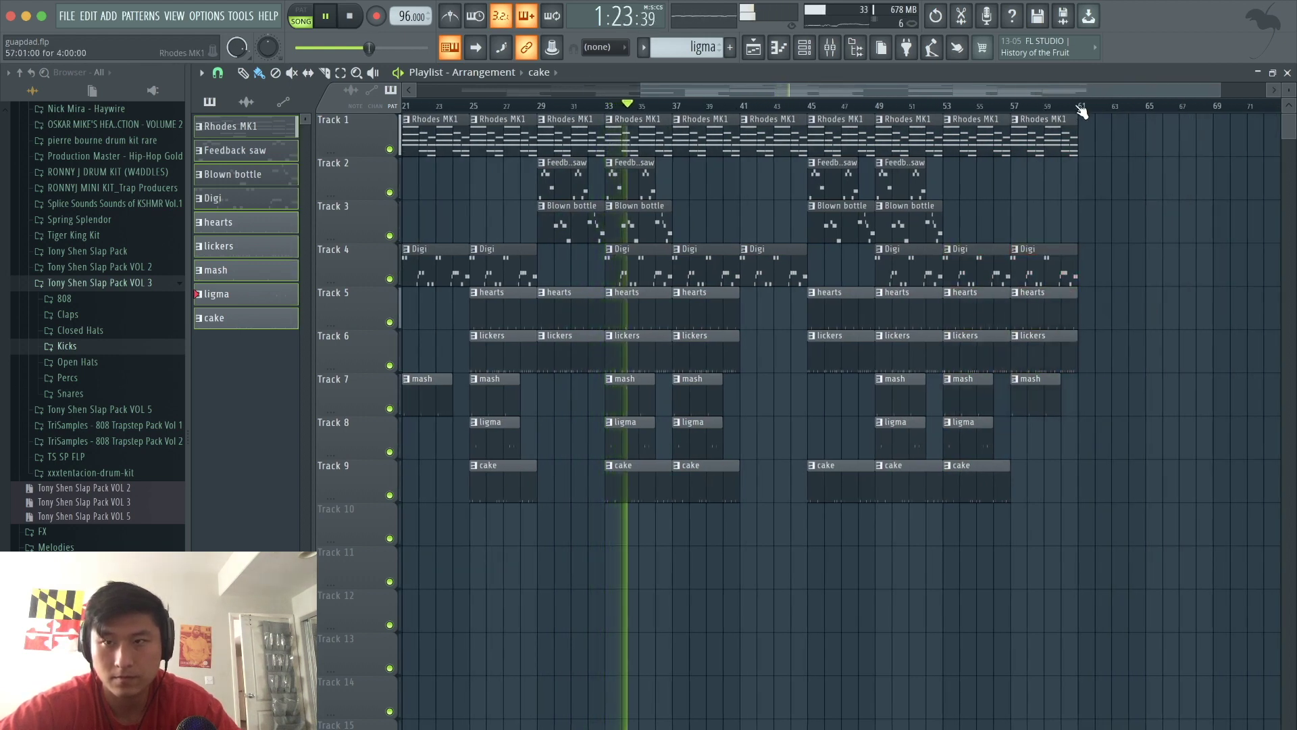
# Copy the Rhodes MK1, hearts and lickers clips to bar 61 as the ending
pyautogui.moveTo(1099, 174)
pyautogui.mouseDown()
pyautogui.moveTo(1054, 140)
pyautogui.moveTo(1104, 154)
pyautogui.mouseUp()
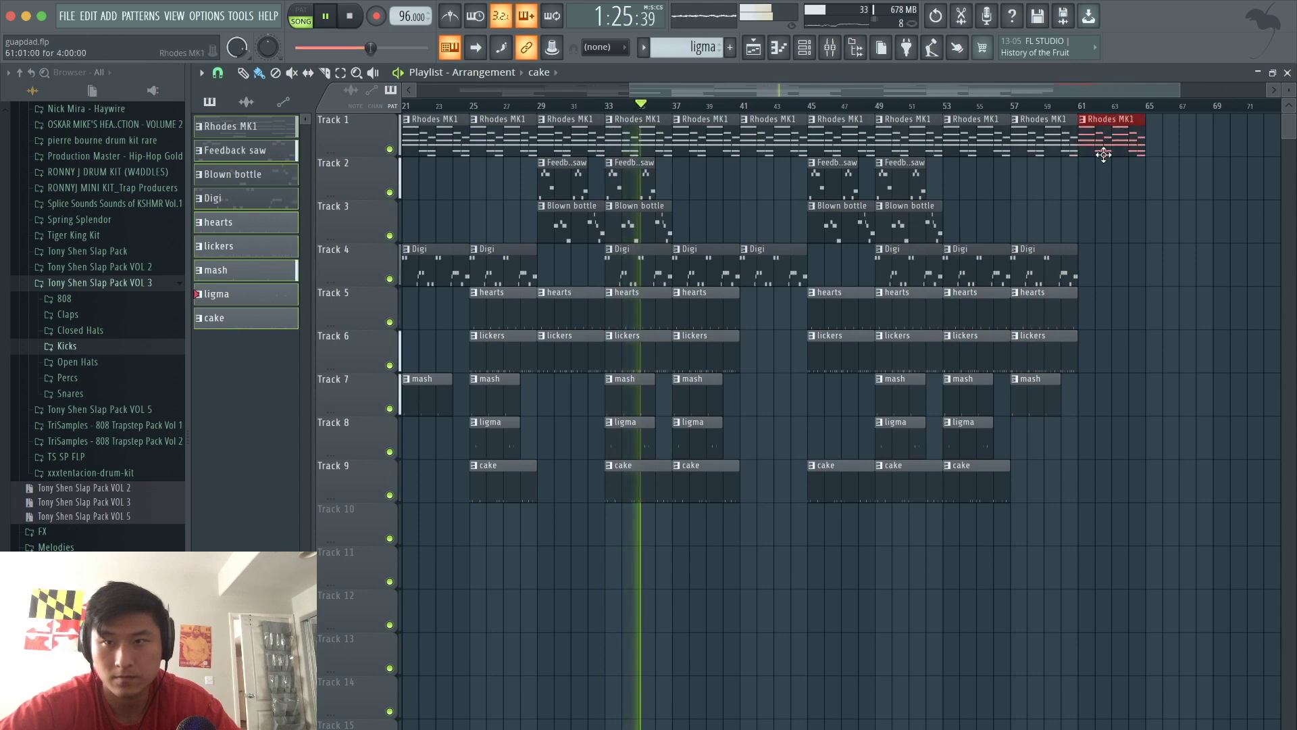
pyautogui.keyDown('super'); pyautogui.click(1118, 250); pyautogui.keyUp('super')
pyautogui.scroll(-2, 1110, 321)
pyautogui.moveTo(1099, 335); pyautogui.dragTo(1078, 304)
pyautogui.keyDown('super'); pyautogui.click(1081, 234); pyautogui.keyUp('super')
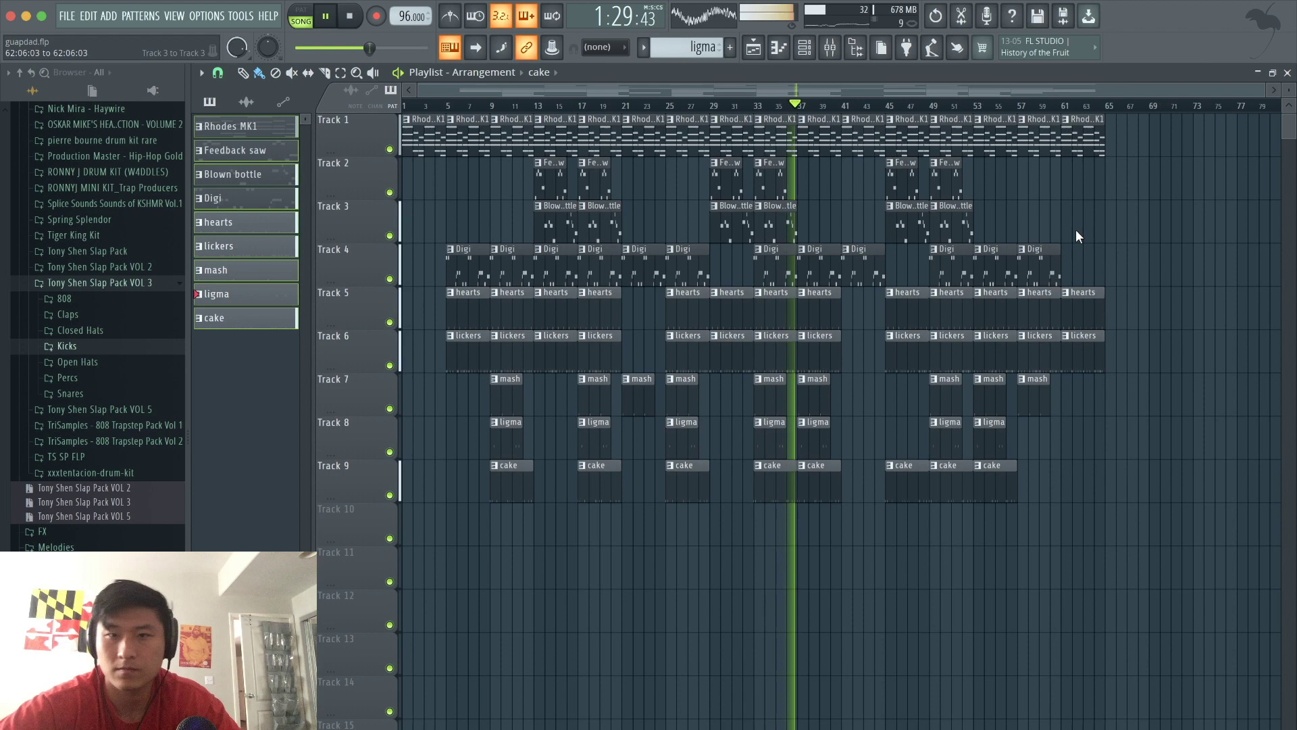
# Stop playback and return the playhead to the start of the song
pyautogui.press('space')
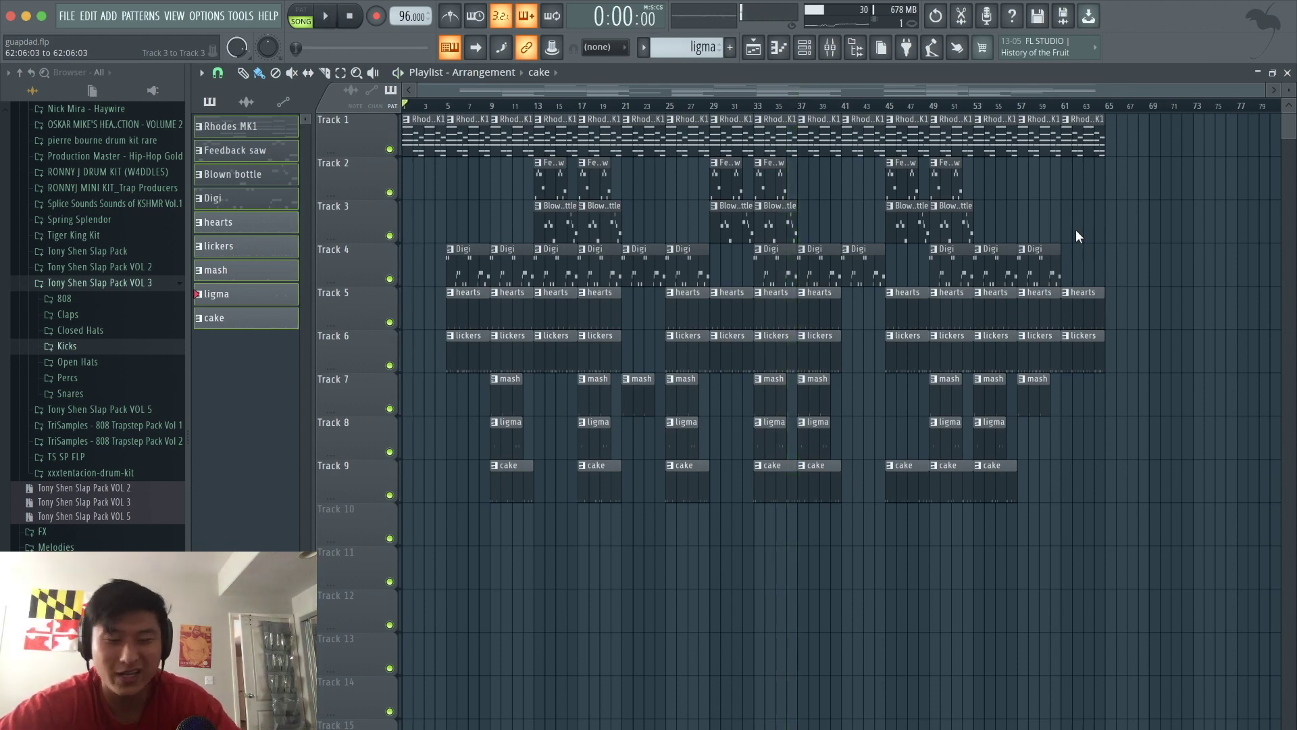
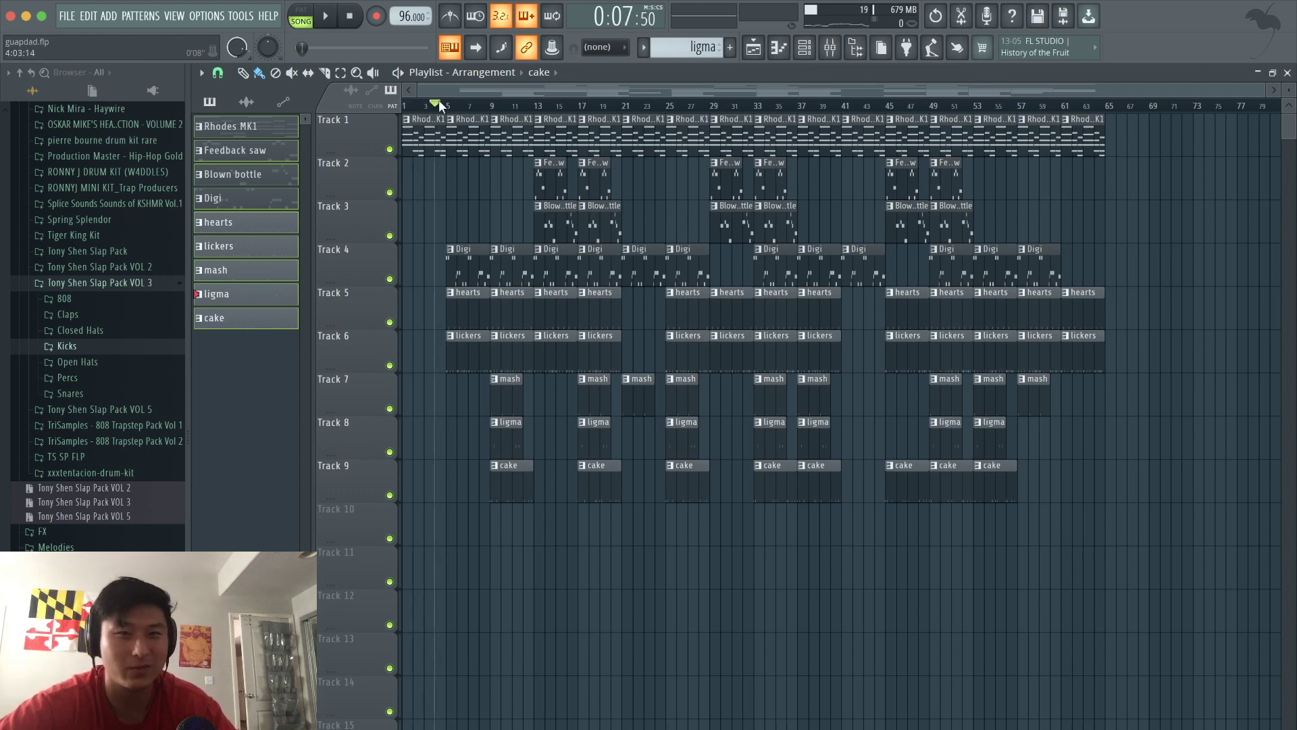
pyautogui.moveTo(437, 100); pyautogui.dragTo(381, 102)
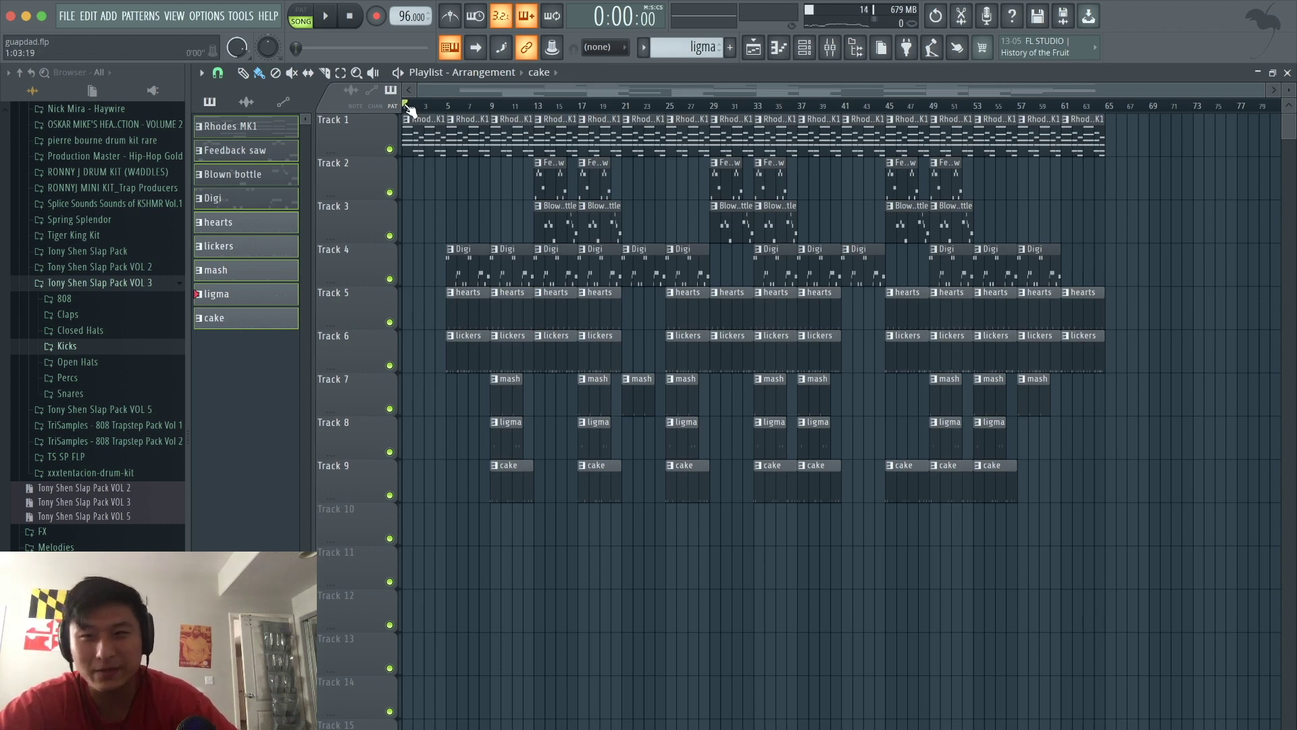
# Select the whole arrangement along the timeline and clear the selection again
pyautogui.moveTo(410, 107); pyautogui.dragTo(1115, 246)
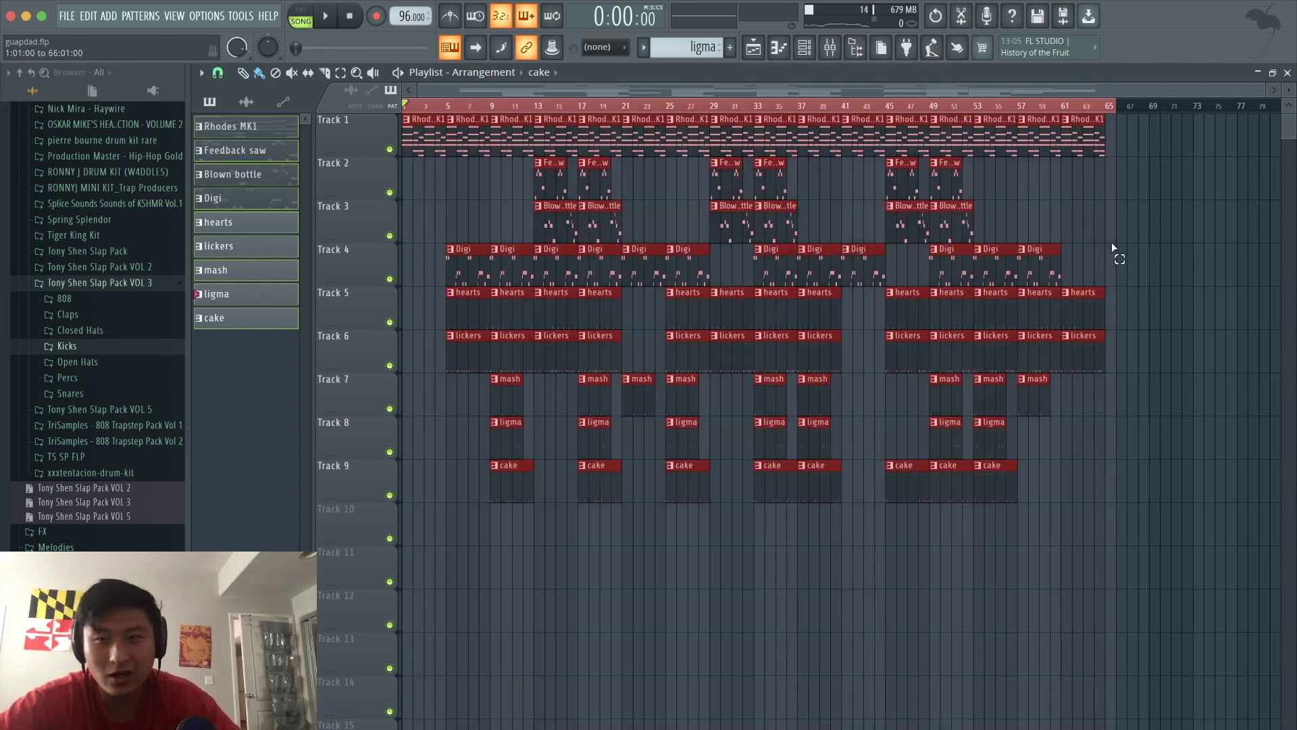
pyautogui.rightClick(1135, 251)
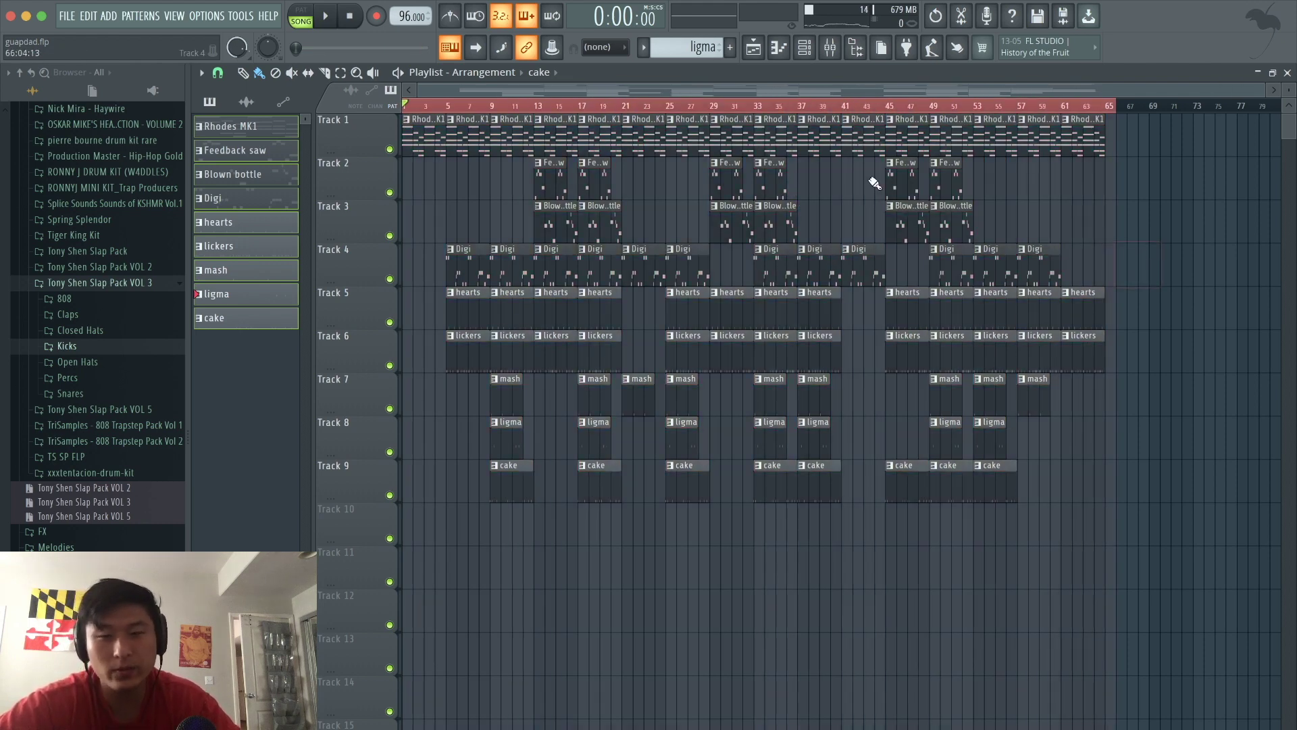
pyautogui.click(493, 105)
pyautogui.moveTo(493, 104); pyautogui.dragTo(405, 107)
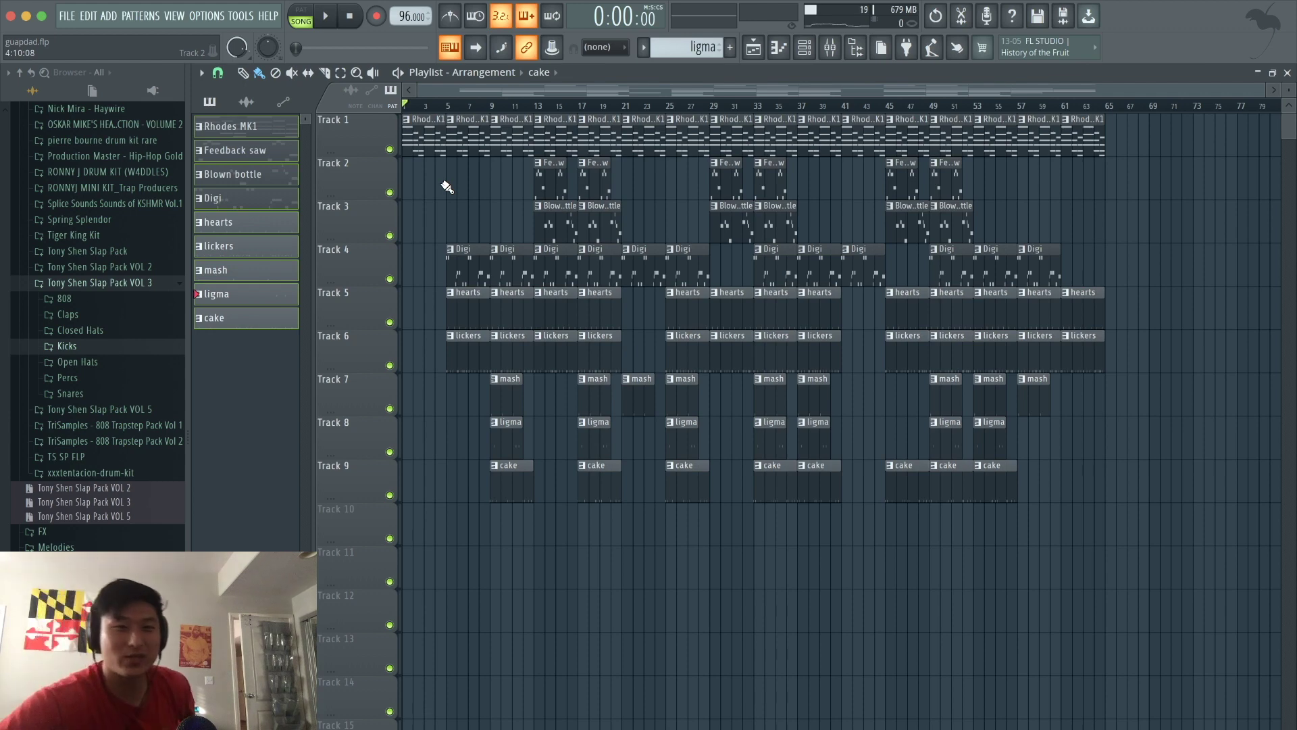
# Play the finished arrangement from the beginning
pyautogui.press('space')
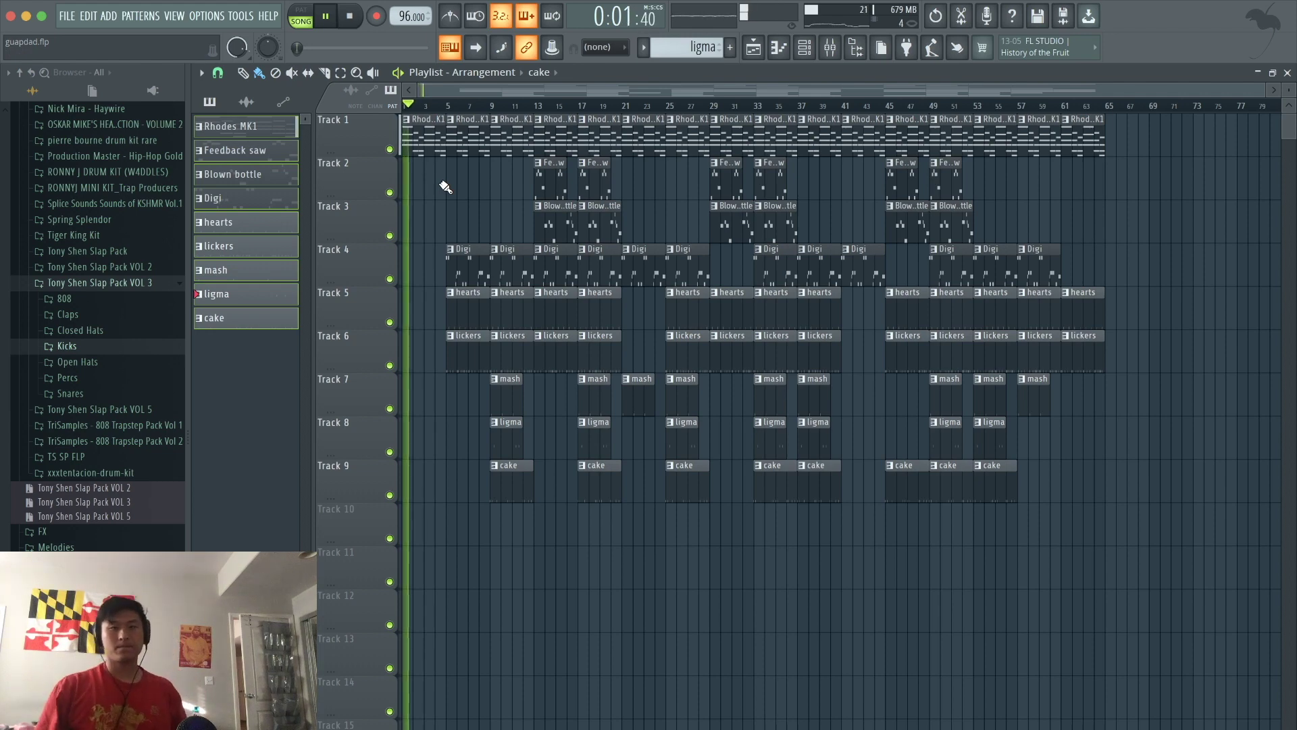